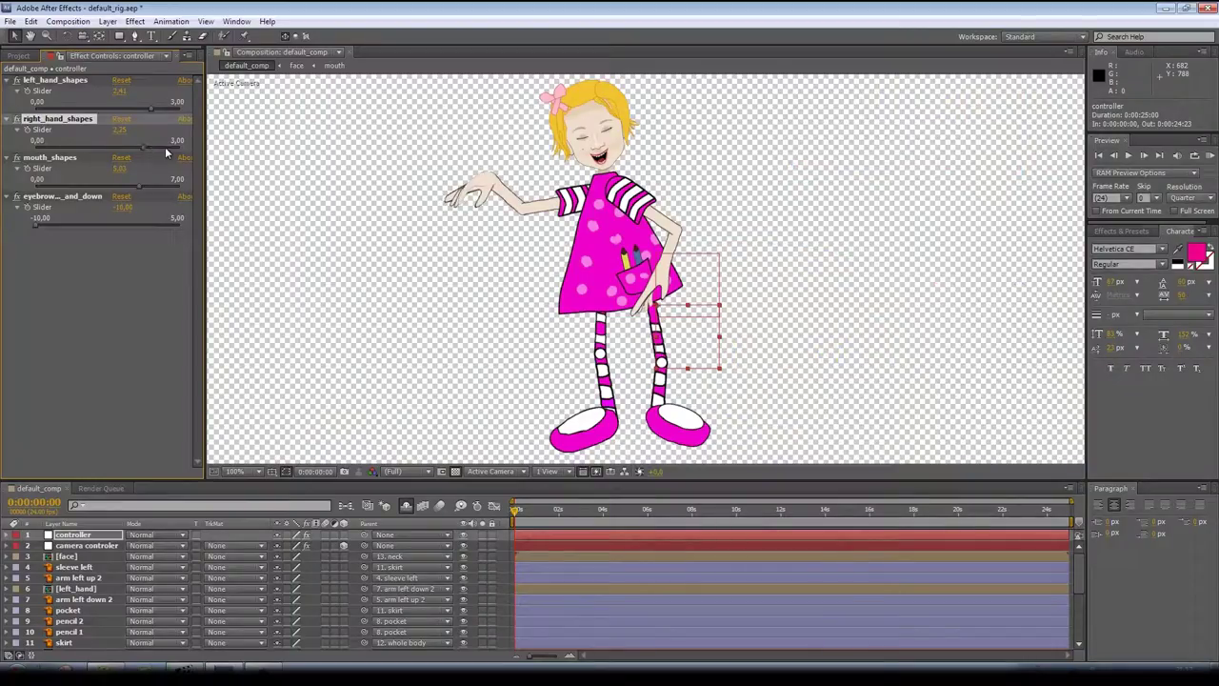
- Adjust the controller's right_hand_shapes slider to 2.70 and vary its mouth_shapes and eyebrow up-and-down sliders
{"action": "left_click", "coordinate": [165, 147]}
{"action": "left_click", "coordinate": [76, 185]}
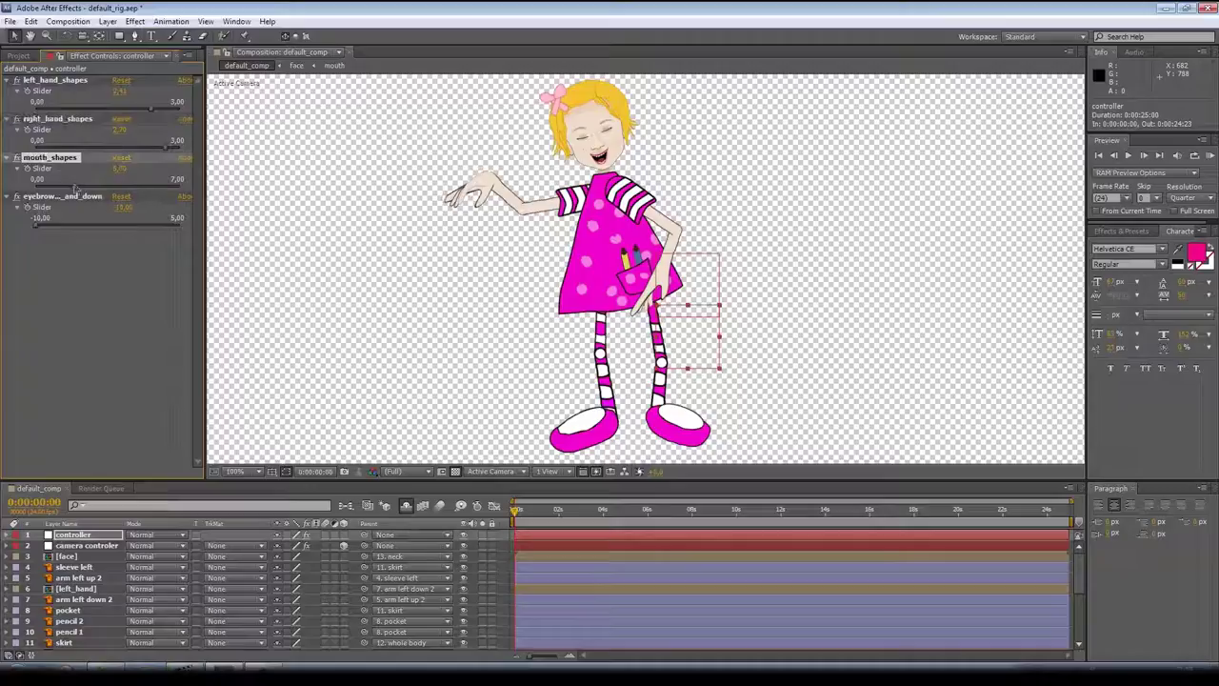
{"action": "left_click", "coordinate": [88, 224]}
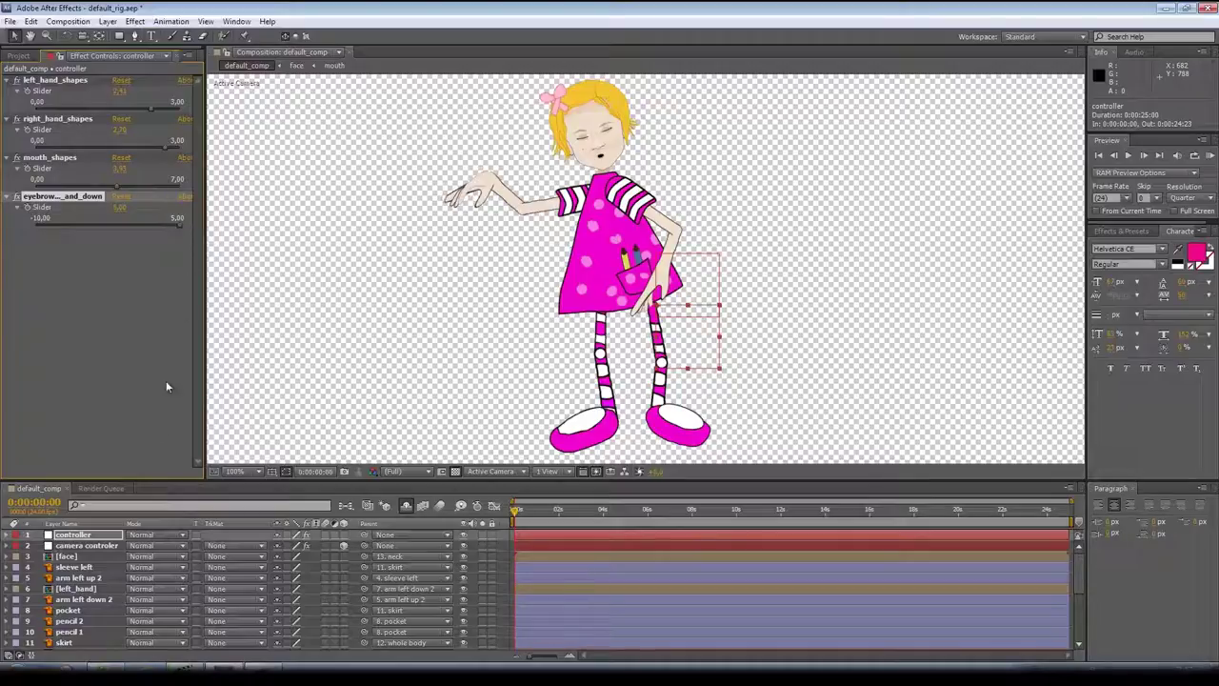
- Open the face composition with an enlarged timeline and solo the left and right eye pupil and eye white layers
{"action": "left_click_drag", "start_coordinate": [106, 478], "coordinate": [100, 393]}
{"action": "double_click", "coordinate": [69, 471]}
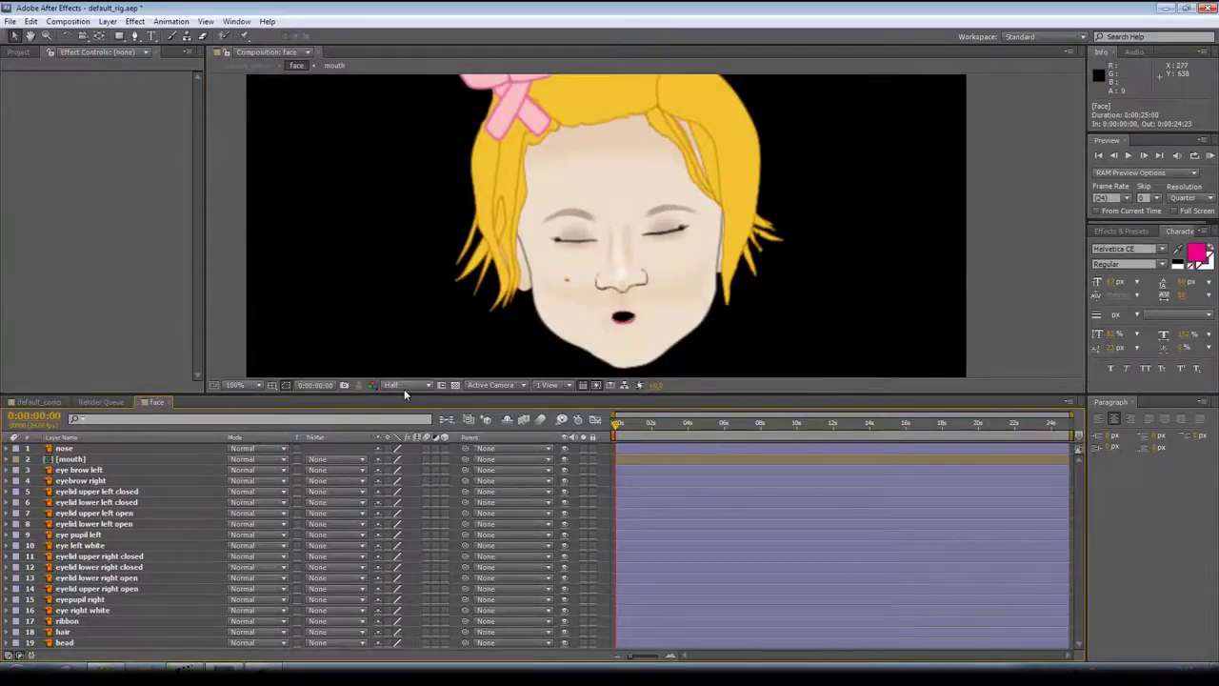
{"action": "left_click", "coordinate": [107, 536]}
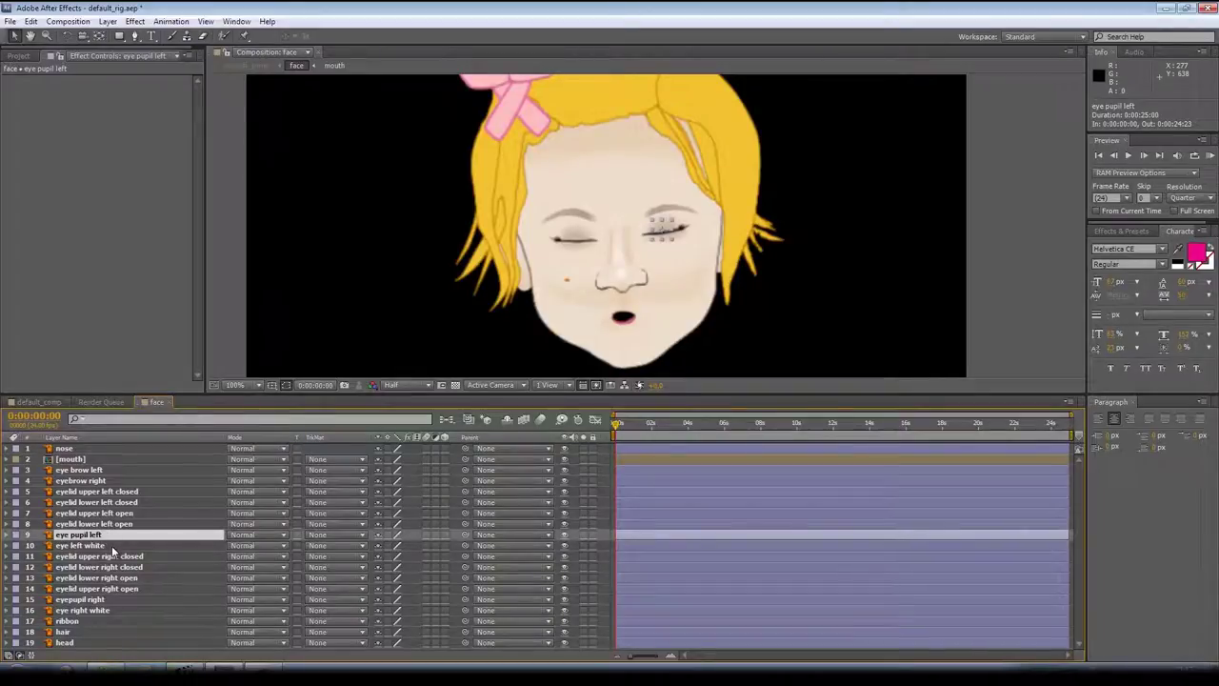
{"action": "left_click", "coordinate": [583, 534]}
{"action": "left_click", "coordinate": [583, 545]}
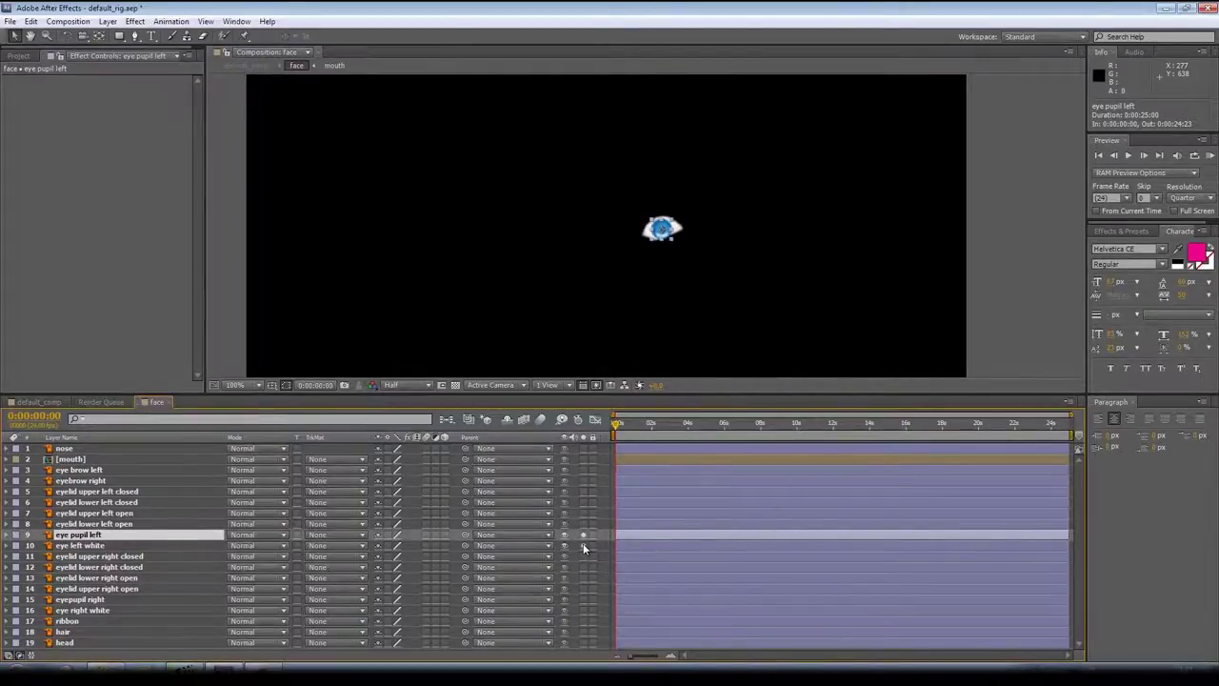
{"action": "left_click", "coordinate": [85, 599]}
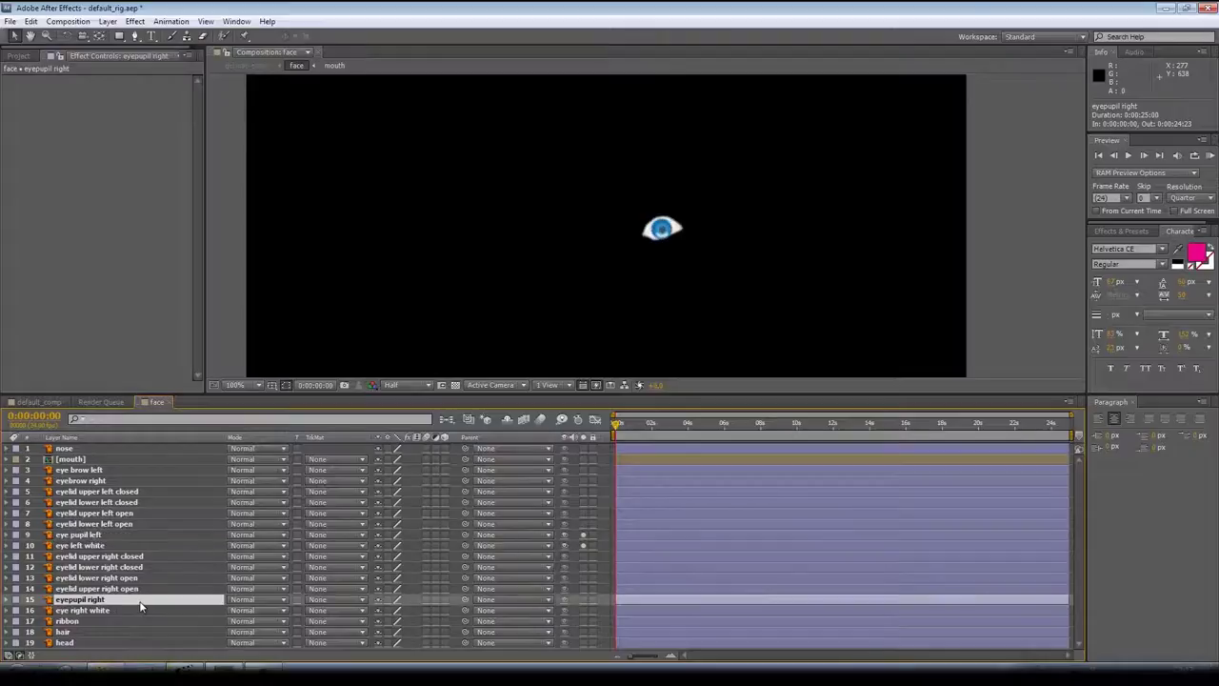
{"action": "left_click", "coordinate": [584, 598]}
{"action": "left_click", "coordinate": [584, 610]}
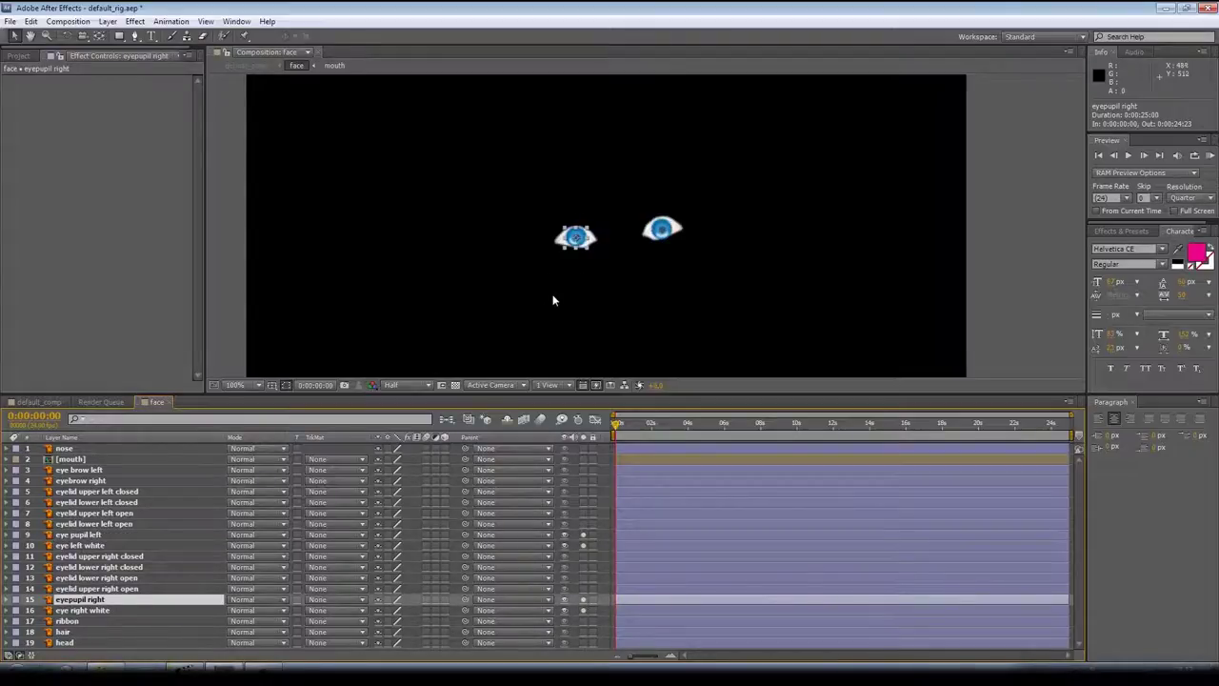
- Pre-compose the four left eyelid layers into a new composition named "eye left"
{"action": "left_click", "coordinate": [100, 492]}
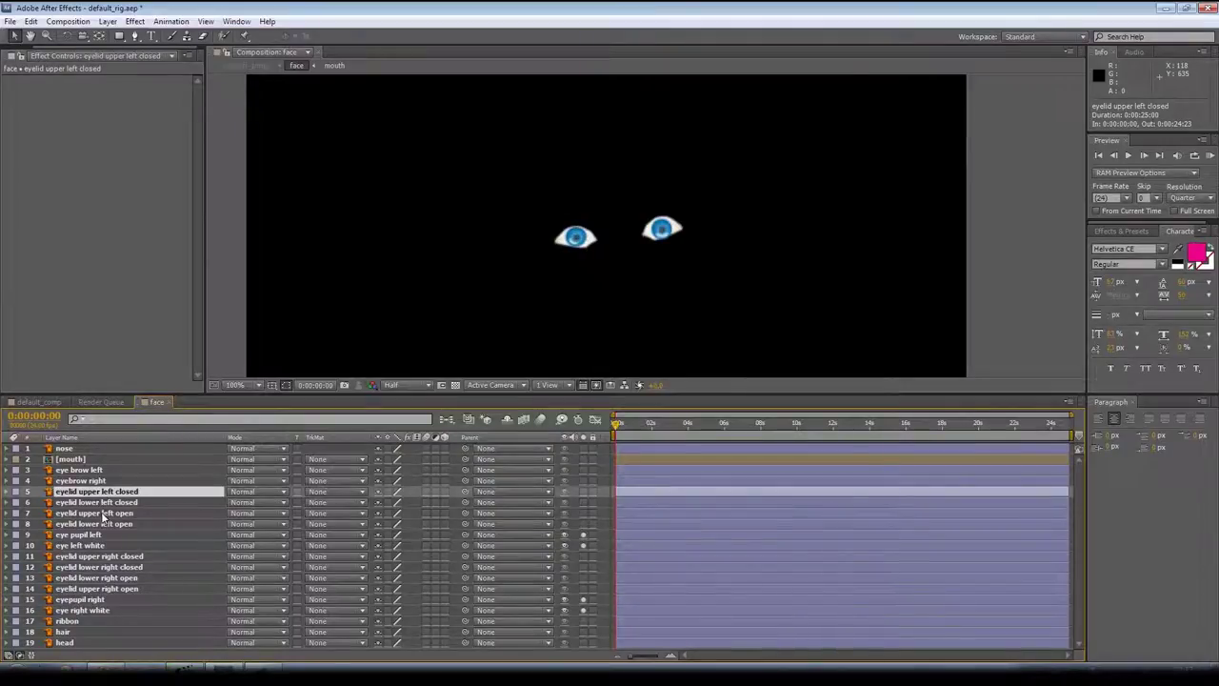
{"action": "left_click", "coordinate": [105, 523], "text": "shift"}
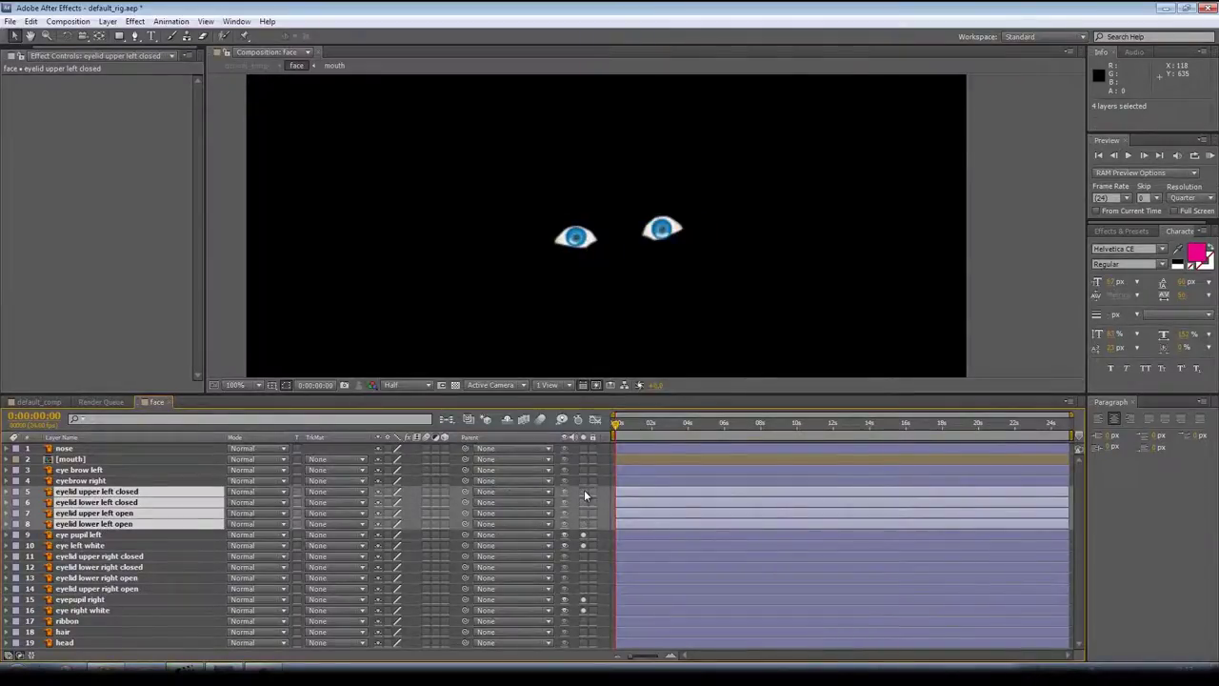
{"action": "key", "text": "ctrl+shift+c"}
{"action": "type", "text": "eye le"}
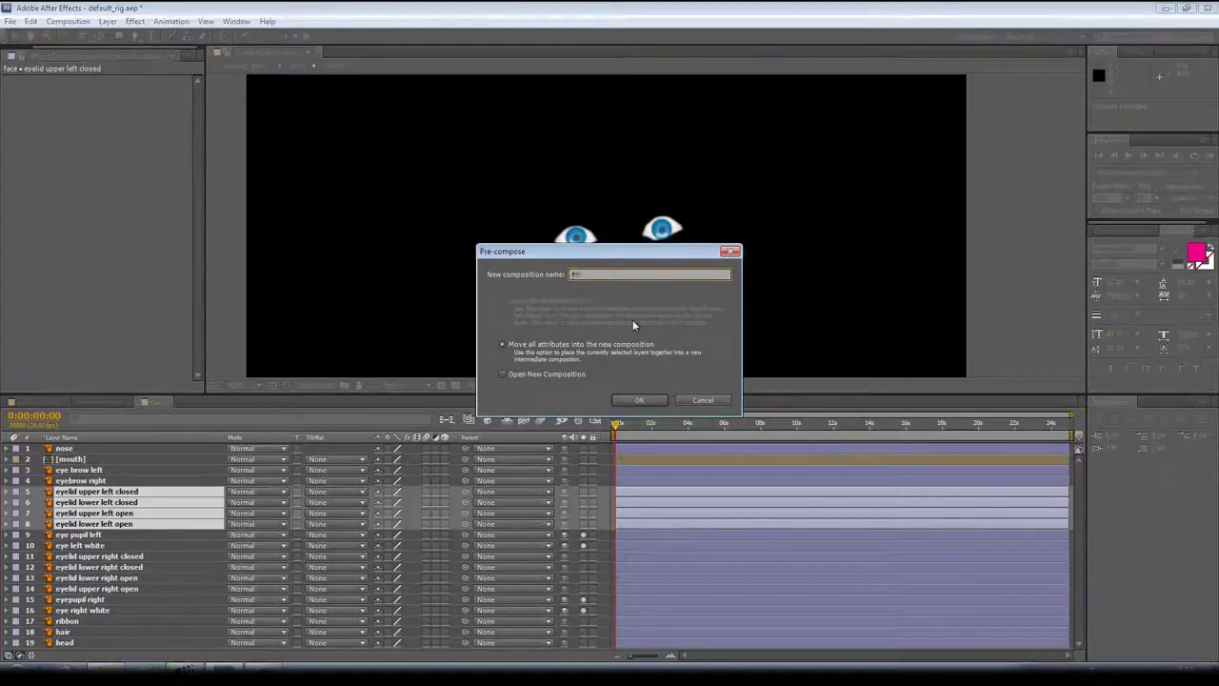
{"action": "left_click", "coordinate": [611, 274]}
{"action": "type", "text": "ft"}
{"action": "left_click", "coordinate": [643, 399]}
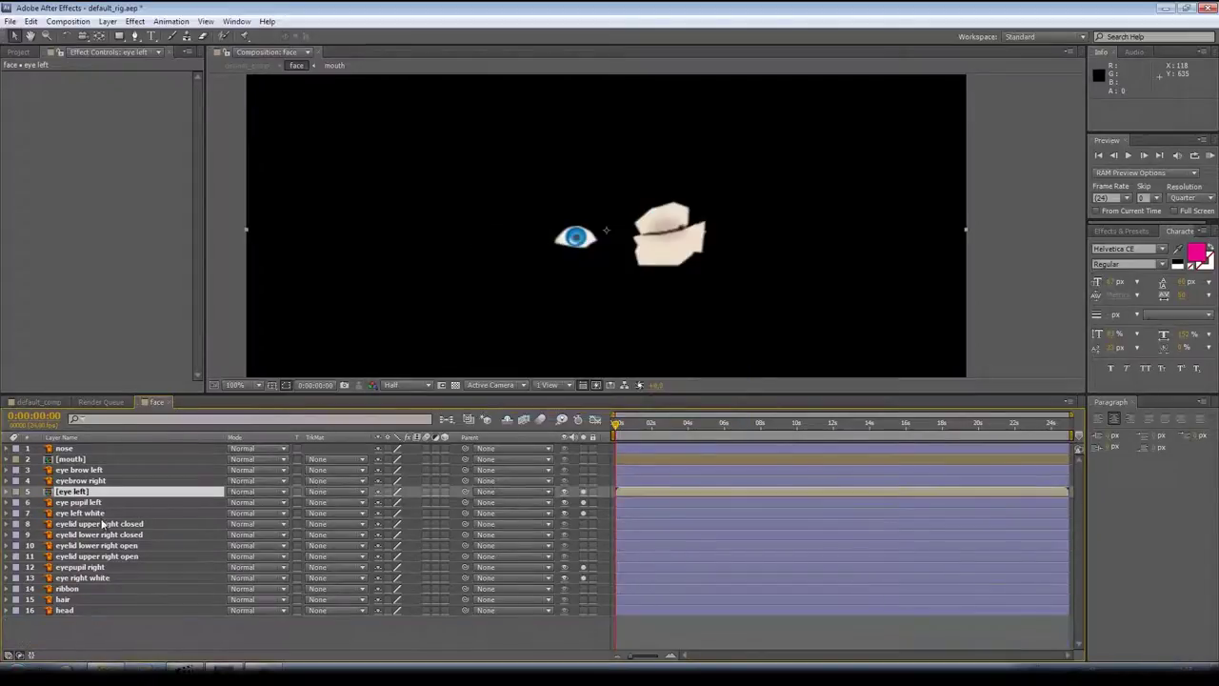
- Solo and pre-compose the four right eyelid layers as "eye right", and turn off solo on all eye layers
{"action": "left_click", "coordinate": [104, 524]}
{"action": "left_click", "coordinate": [110, 557], "text": "shift"}
{"action": "left_click", "coordinate": [583, 526]}
{"action": "left_click", "coordinate": [584, 526]}
{"action": "left_click", "coordinate": [584, 527]}
{"action": "key", "text": "ctrl+shift+c"}
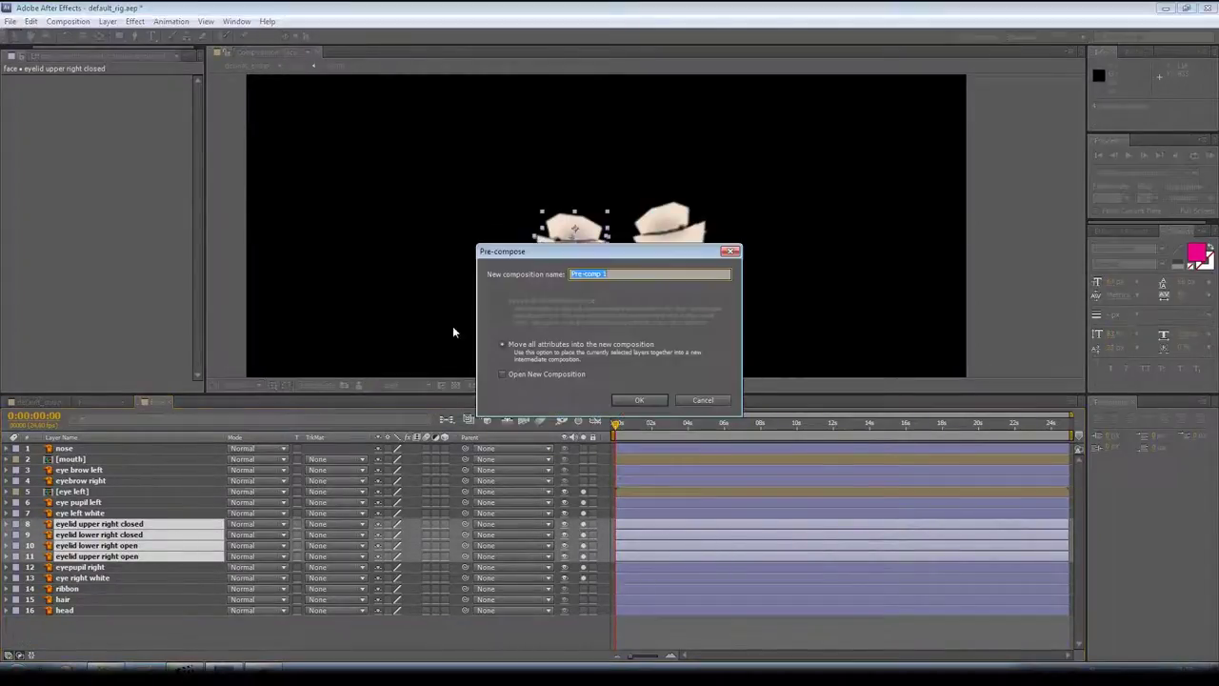
{"action": "type", "text": "eye right"}
{"action": "left_click", "coordinate": [639, 399]}
{"action": "left_click_drag", "start_coordinate": [583, 492], "coordinate": [582, 563]}
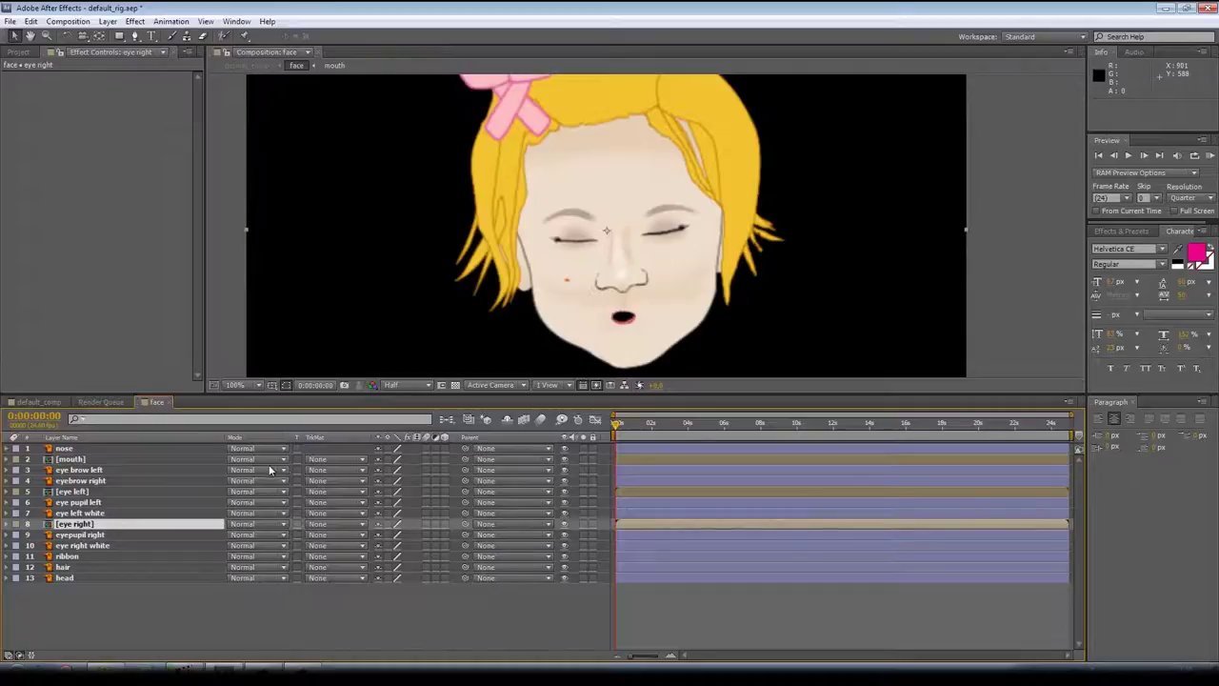
- Open the eye left composition and trim all four eyelid layers to a single frame at frame 0
{"action": "left_click", "coordinate": [86, 492]}
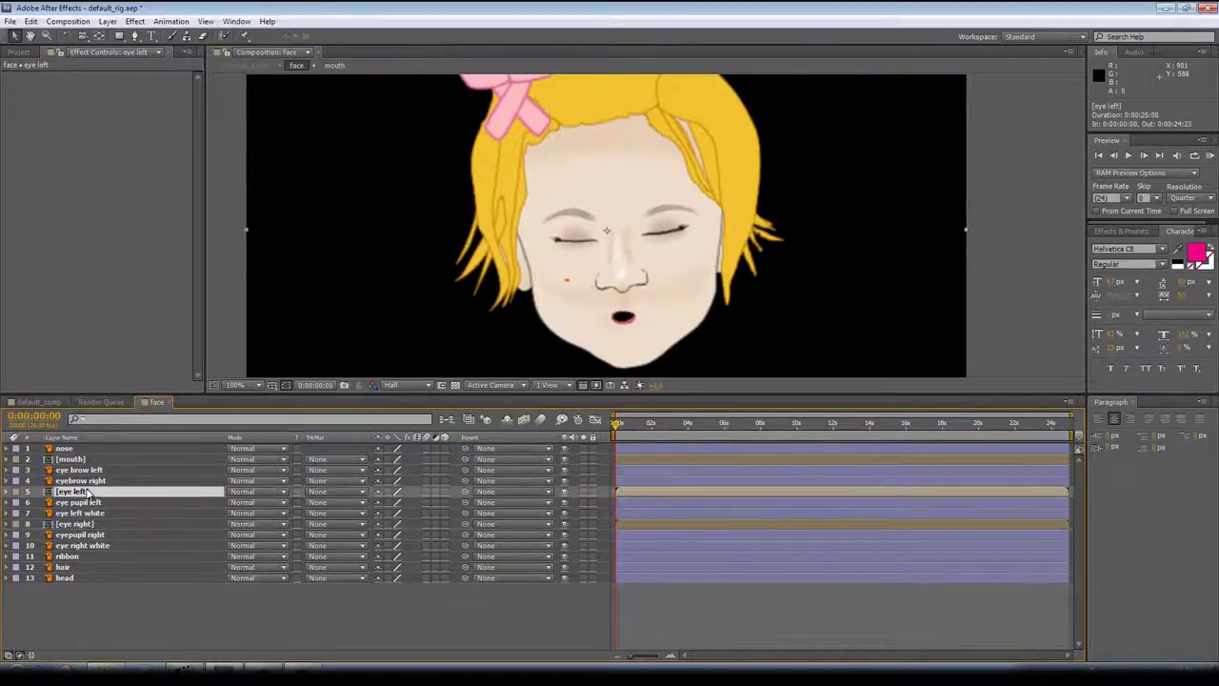
{"action": "double_click", "coordinate": [85, 491]}
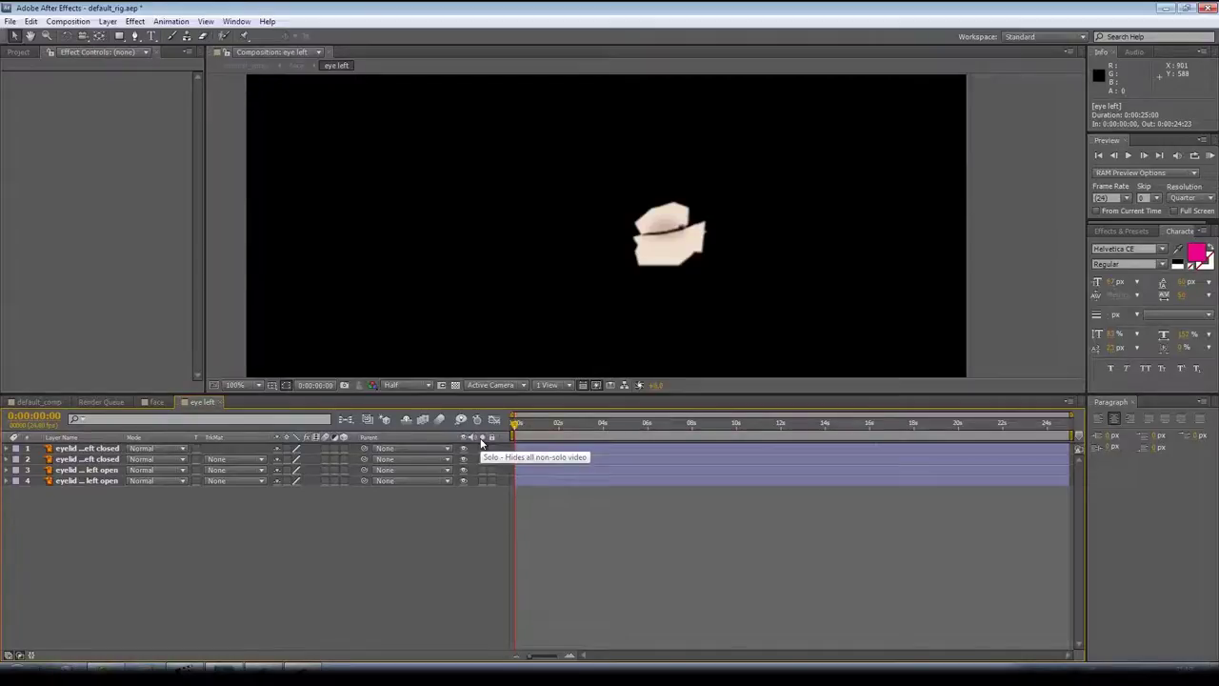
{"action": "left_click_drag", "start_coordinate": [130, 510], "coordinate": [59, 453]}
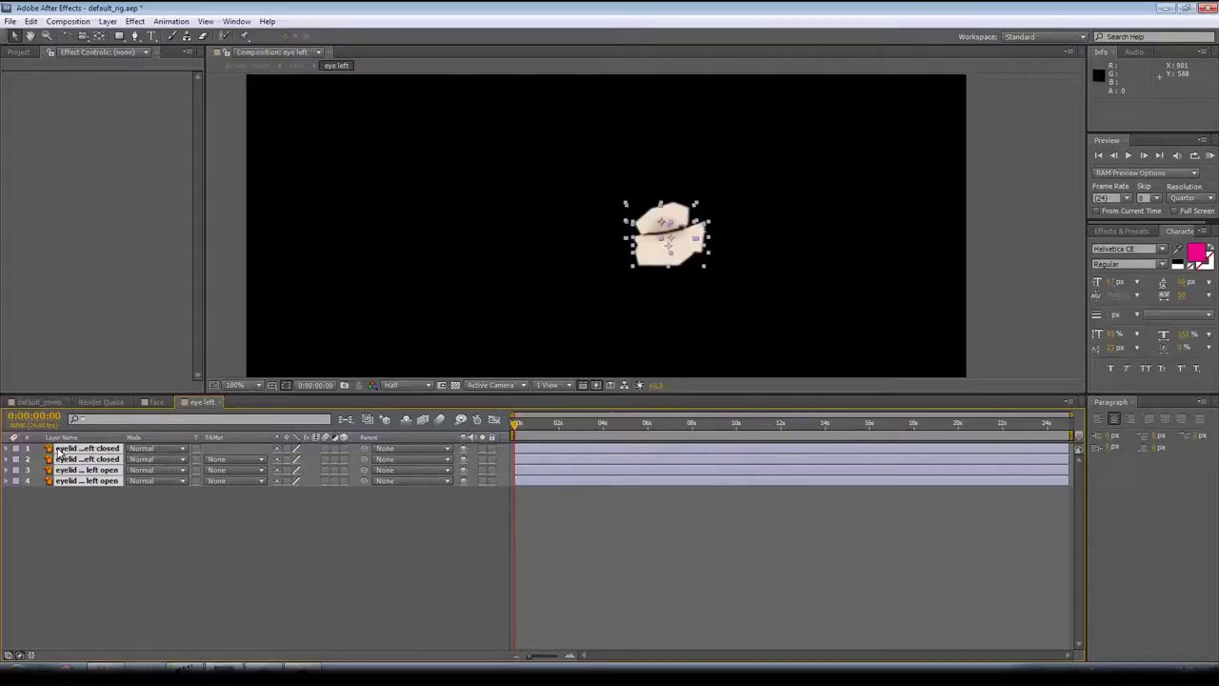
{"action": "key", "text": "alt+]"}
{"action": "left_click_drag", "start_coordinate": [536, 655], "coordinate": [576, 657]}
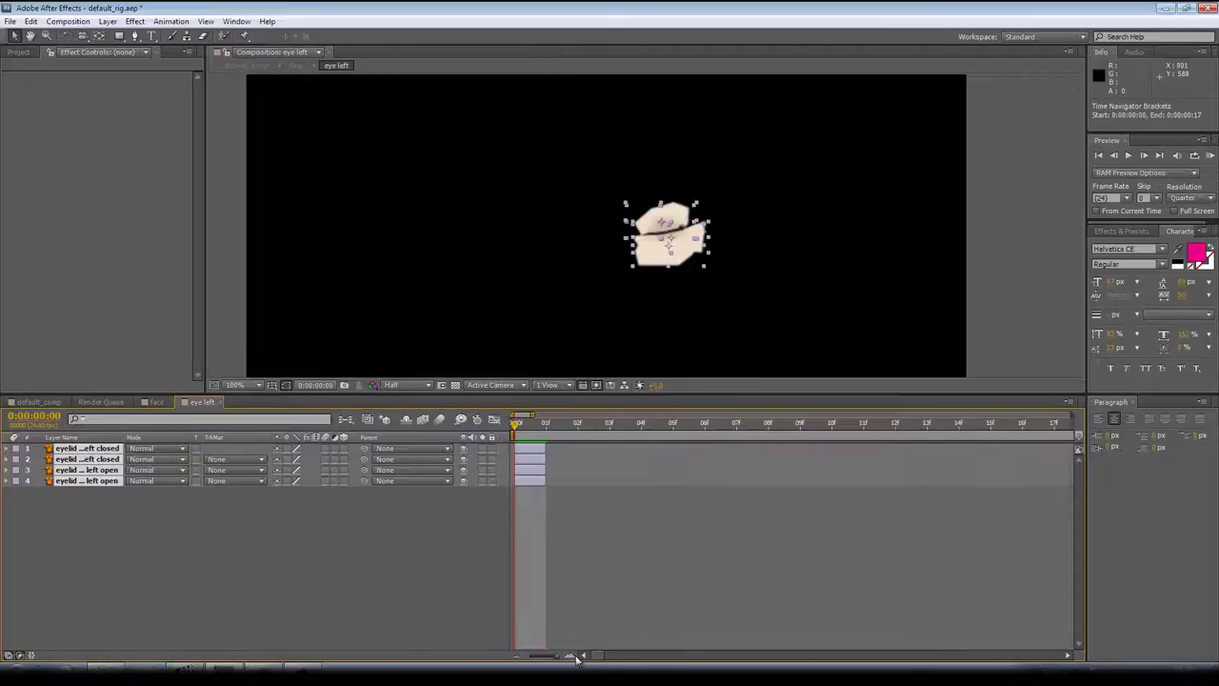
{"action": "left_click", "coordinate": [549, 422]}
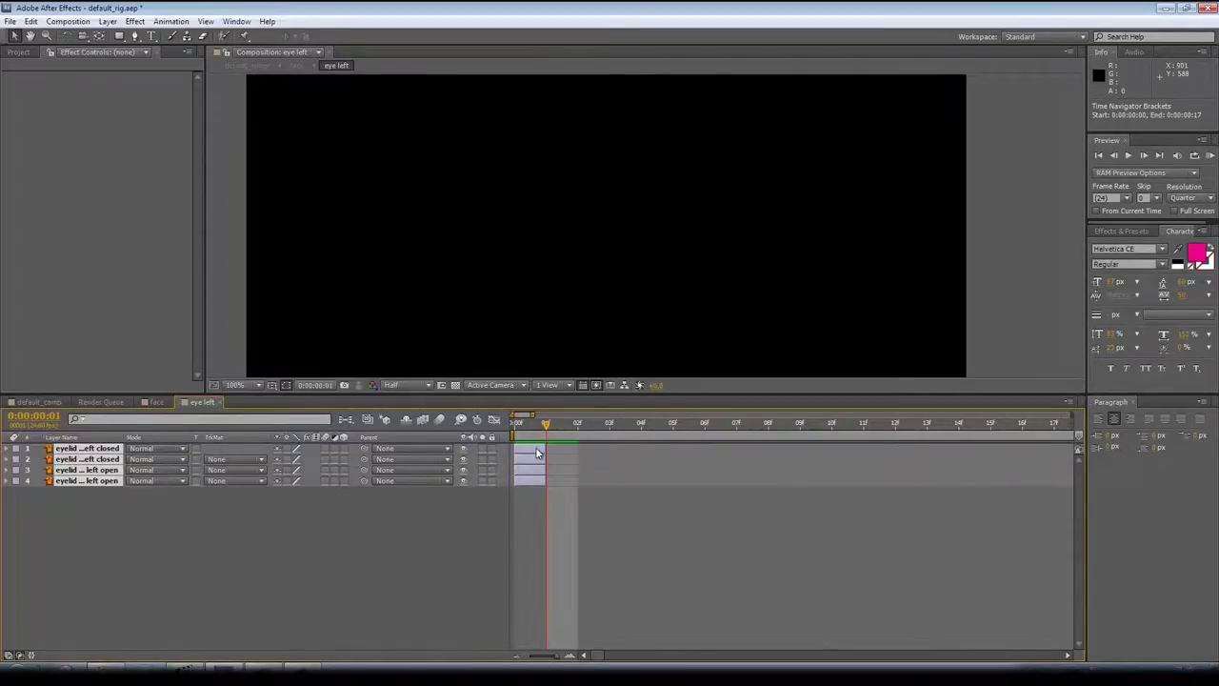
{"action": "left_click", "coordinate": [526, 427]}
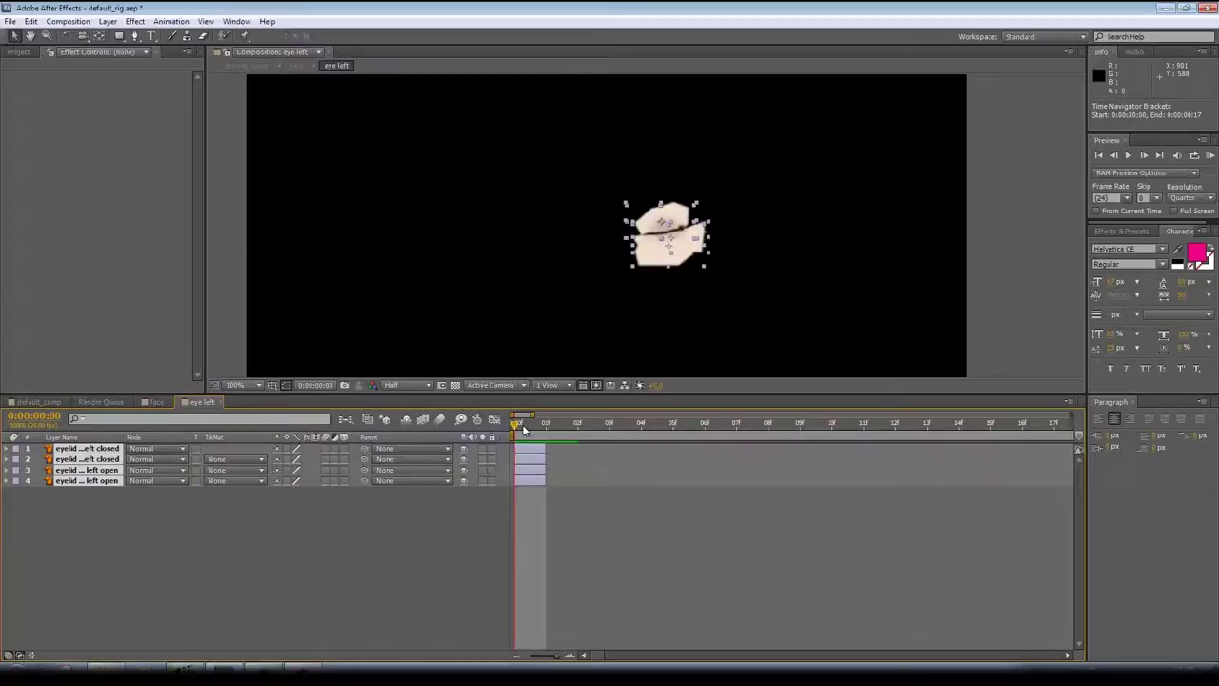
- Shift both closed left eyelid layers to start at frame 1 and set the preview resolution to Full
{"action": "left_click_drag", "start_coordinate": [124, 437], "coordinate": [248, 437]}
{"action": "left_click", "coordinate": [203, 505]}
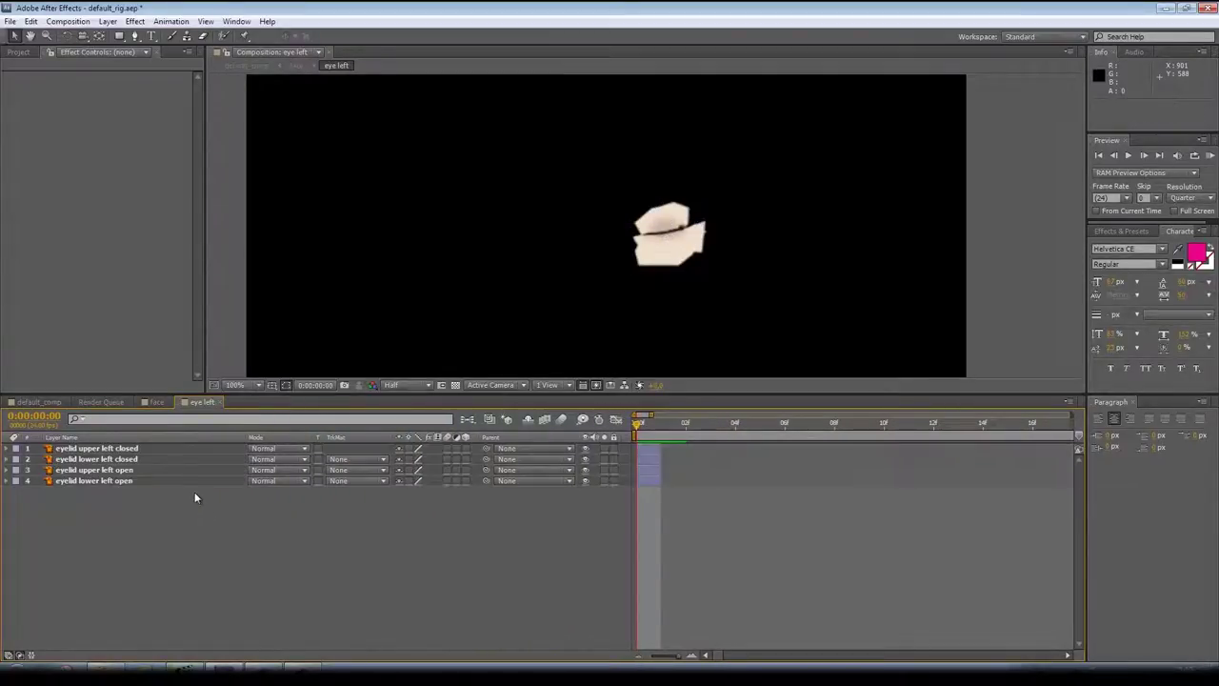
{"action": "left_click_drag", "start_coordinate": [643, 451], "coordinate": [685, 458]}
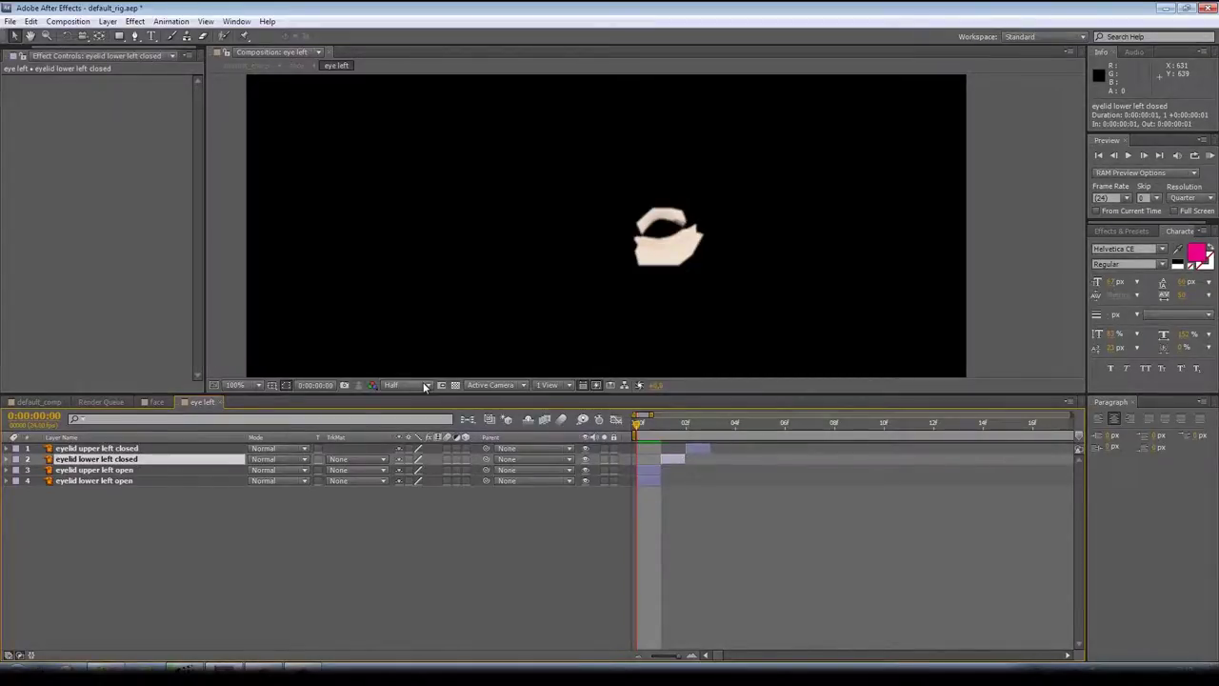
{"action": "left_click", "coordinate": [425, 386]}
{"action": "left_click", "coordinate": [428, 418]}
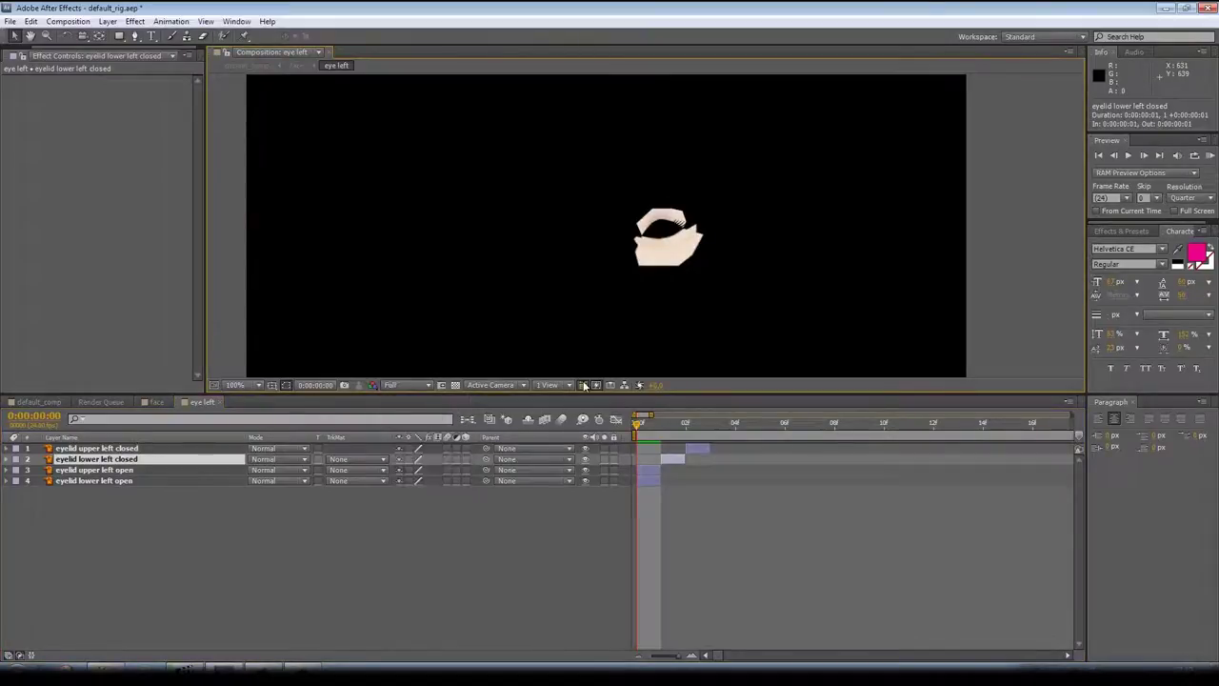
{"action": "scroll", "coordinate": [611, 342], "scroll_direction": "up", "scroll_amount": 1}
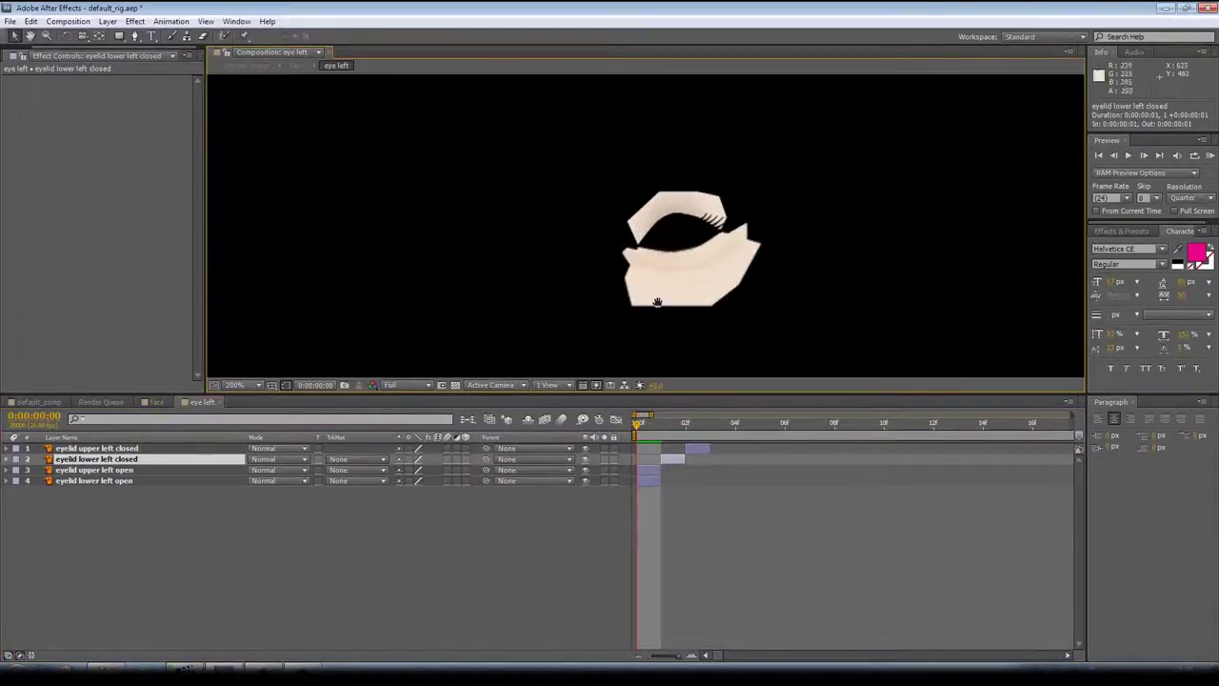
{"action": "left_click_drag", "start_coordinate": [628, 331], "coordinate": [576, 298]}
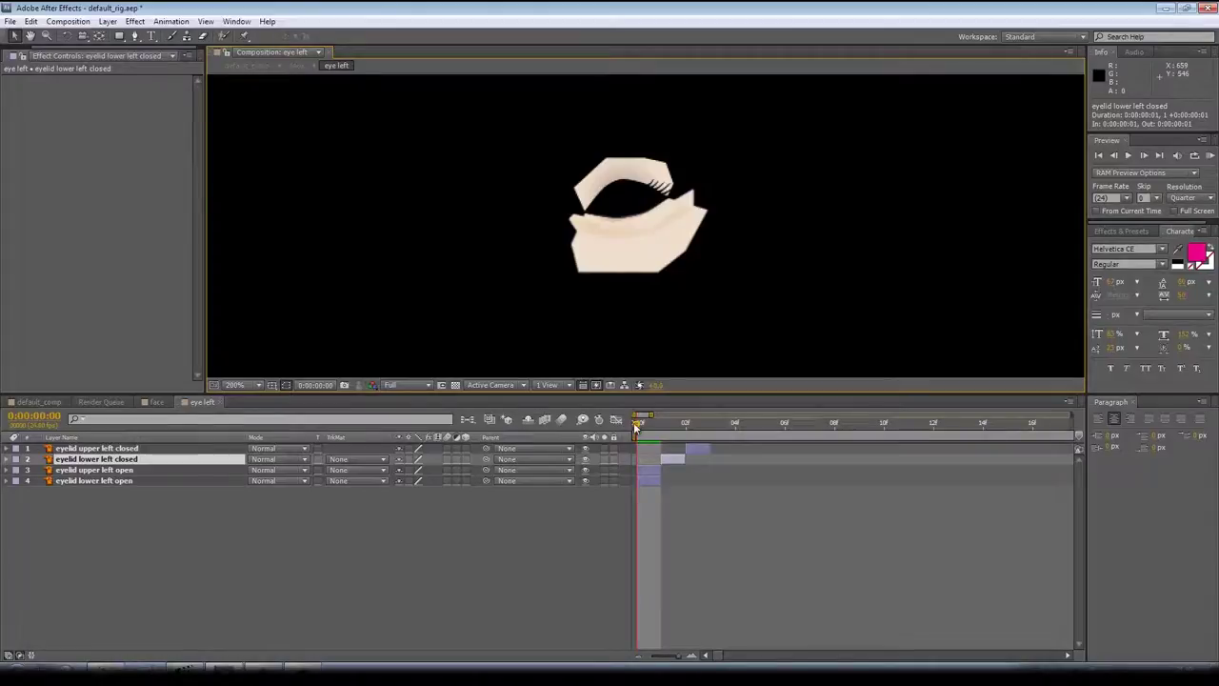
{"action": "left_click_drag", "start_coordinate": [639, 427], "coordinate": [678, 447]}
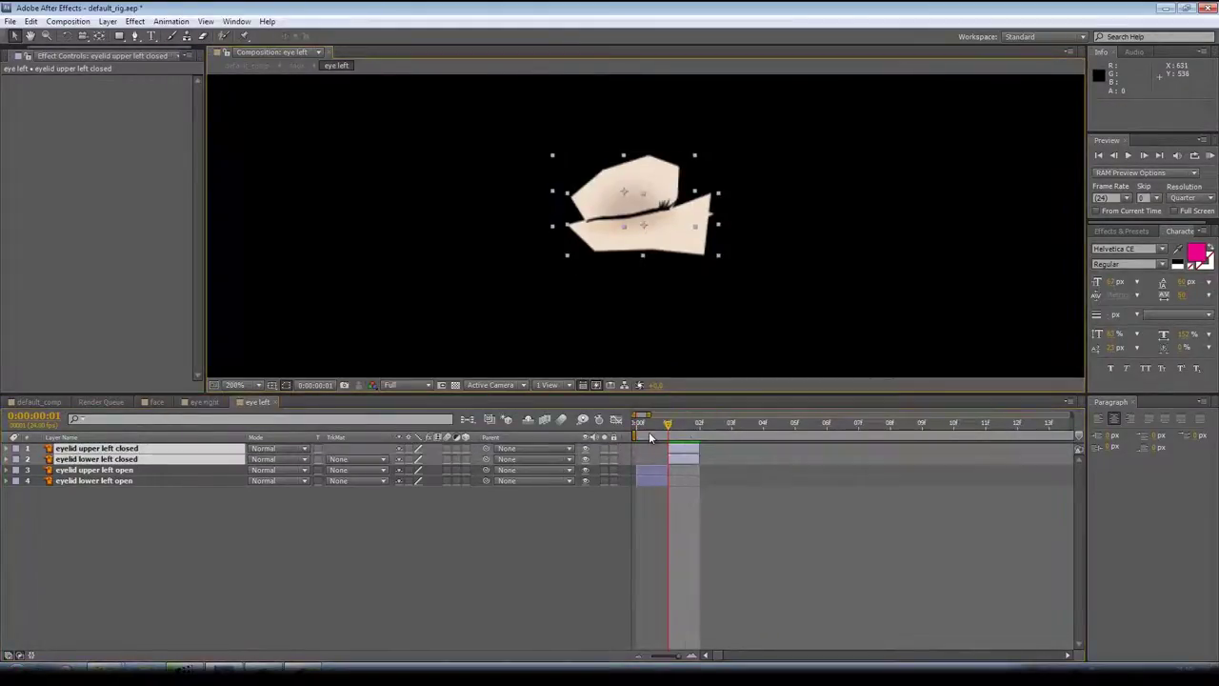
- Duplicate both open left eyelid layers, placing the lower eyelid copy at frame 2 and the upper eyelid copy at frame 3
{"action": "left_click", "coordinate": [115, 470]}
{"action": "left_click", "coordinate": [114, 480], "text": "shift"}
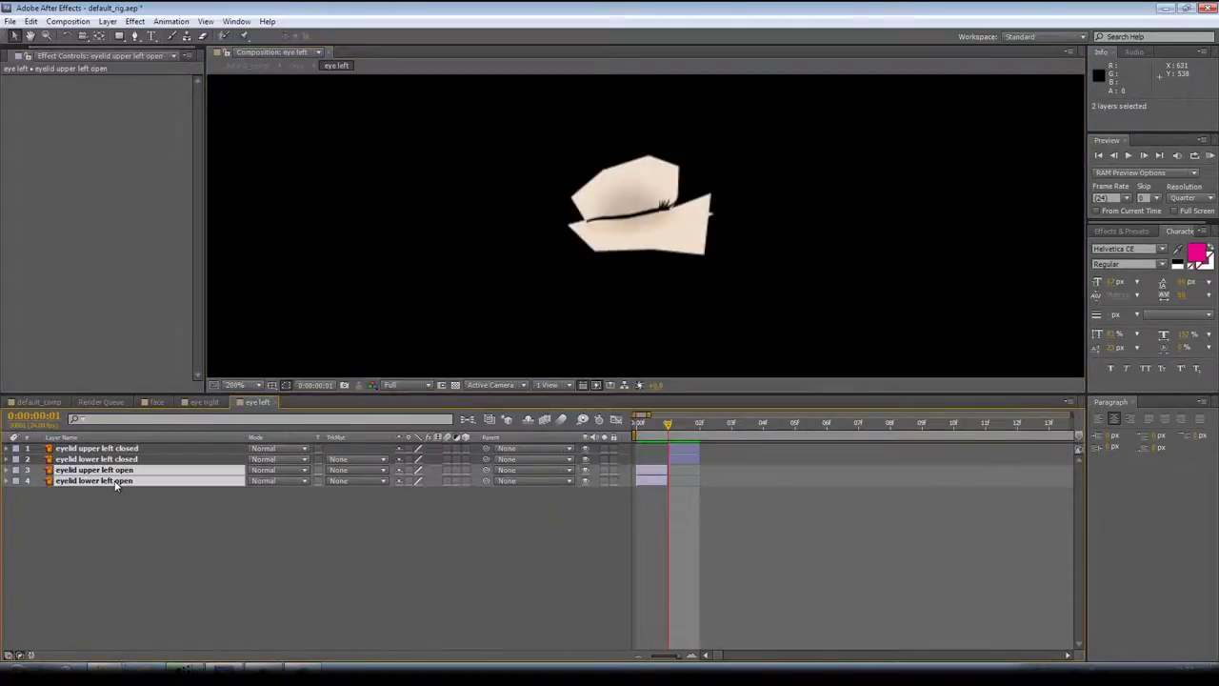
{"action": "key", "text": "ctrl+d"}
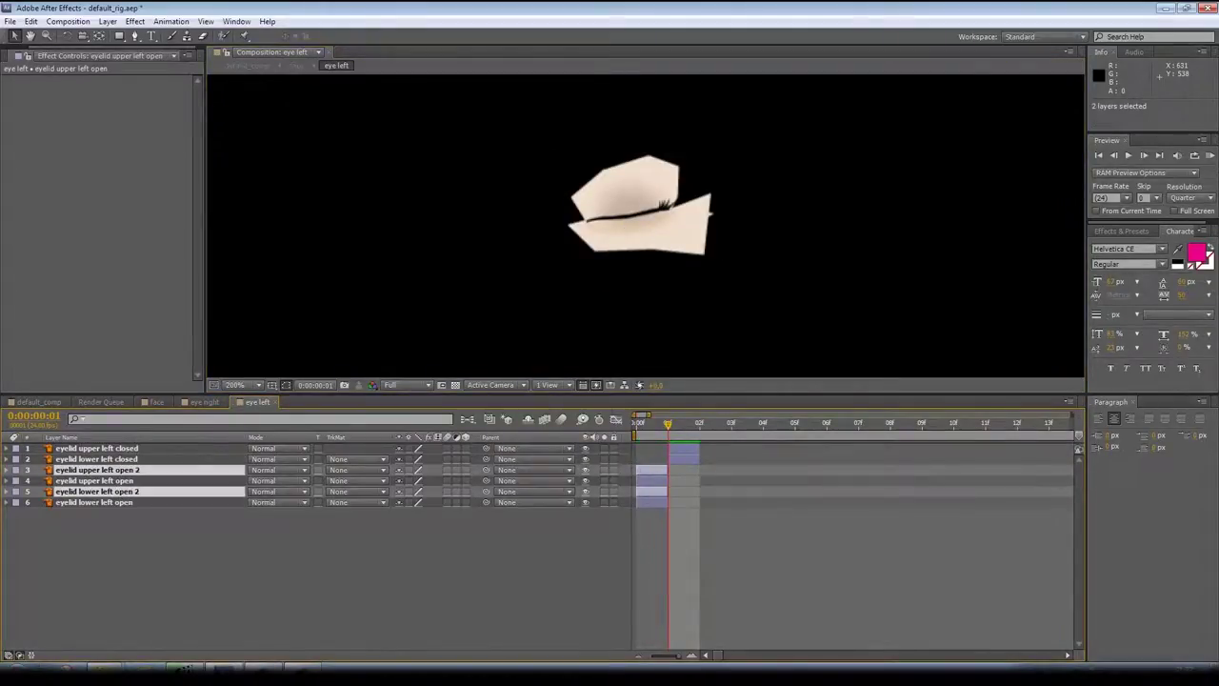
{"action": "left_click_drag", "start_coordinate": [657, 466], "coordinate": [744, 469]}
{"action": "key", "text": "Page_Down"}
{"action": "key", "text": "Page_Down"}
{"action": "left_click", "coordinate": [714, 533]}
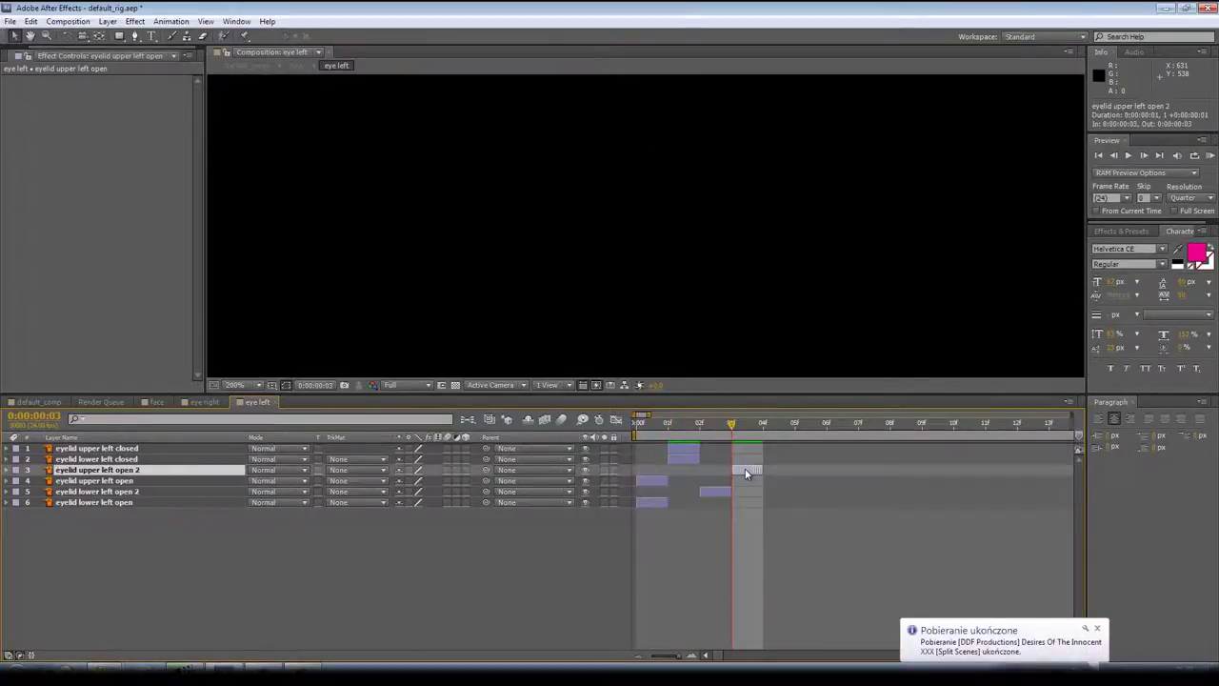
- Duplicate both closed left eyelid layers, placing the upper eyelid copy at frame 2 and the lower eyelid copy at frame 3
{"action": "left_click", "coordinate": [121, 449]}
{"action": "left_click", "coordinate": [114, 459], "text": "ctrl"}
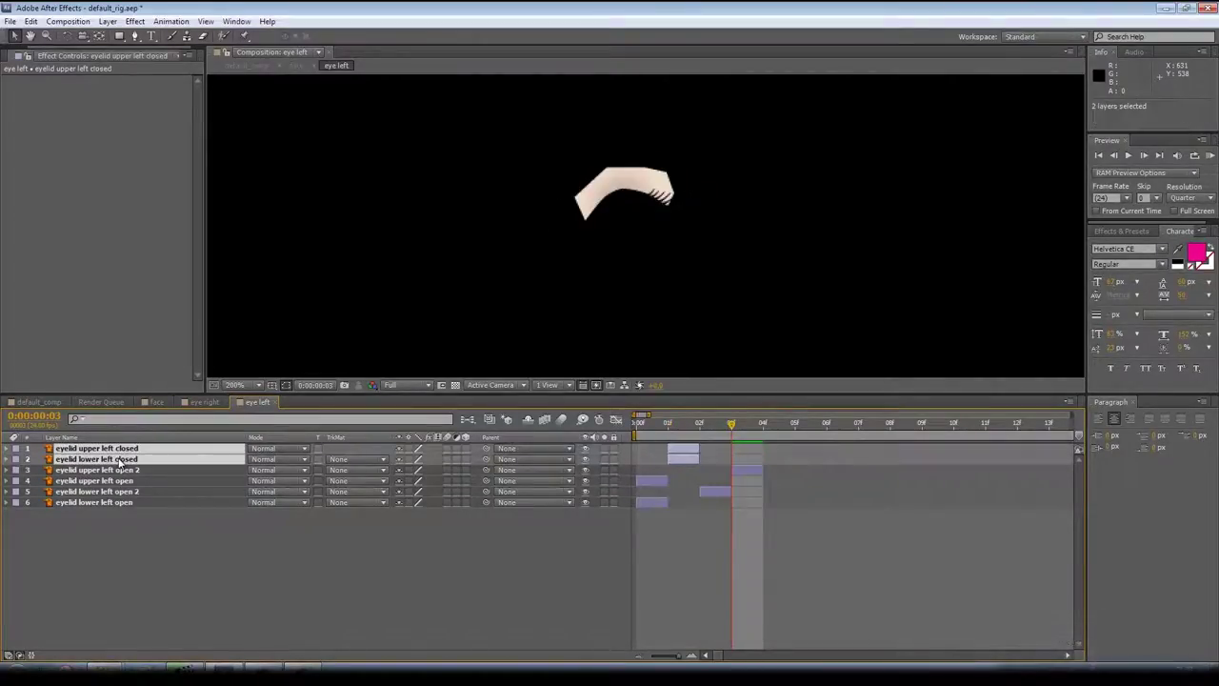
{"action": "key", "text": "ctrl+d"}
{"action": "left_click_drag", "start_coordinate": [678, 455], "coordinate": [721, 449]}
{"action": "left_click", "coordinate": [788, 456]}
- Step through frames 0 to 3 of the eye left composition to check each eyelid combination
{"action": "left_click", "coordinate": [707, 427]}
{"action": "left_click", "coordinate": [736, 428]}
{"action": "left_click", "coordinate": [641, 427]}
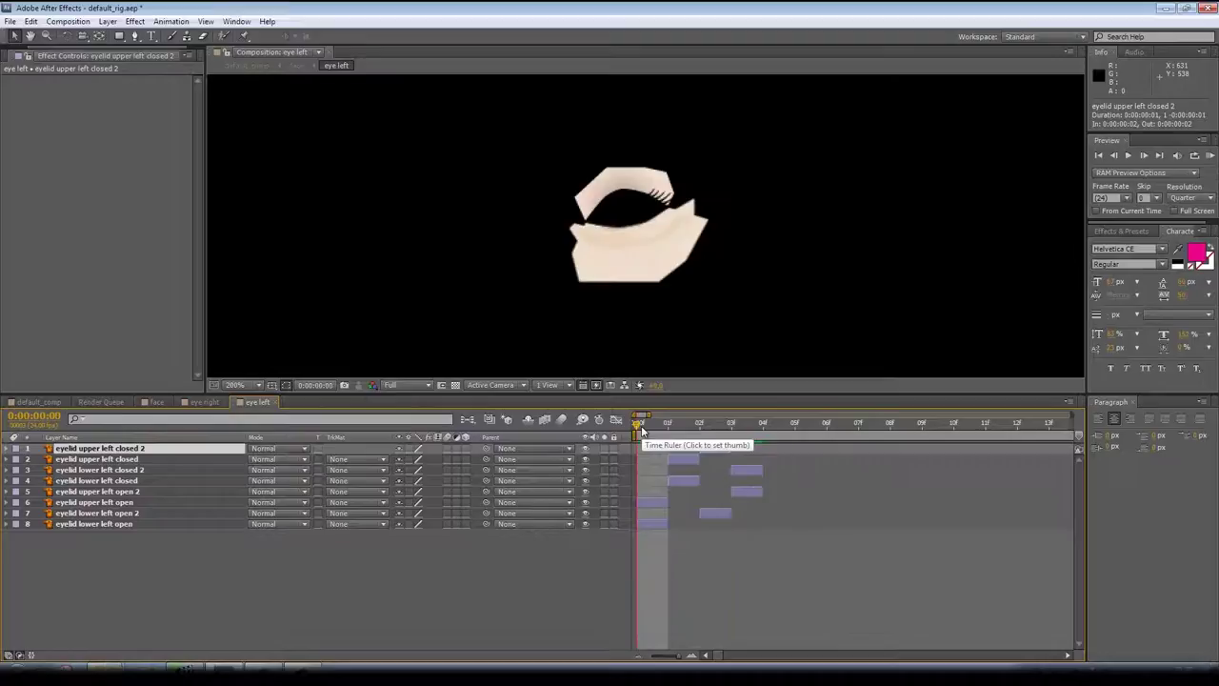
{"action": "key", "text": "Page_Down"}
{"action": "key", "text": "Page_Down"}
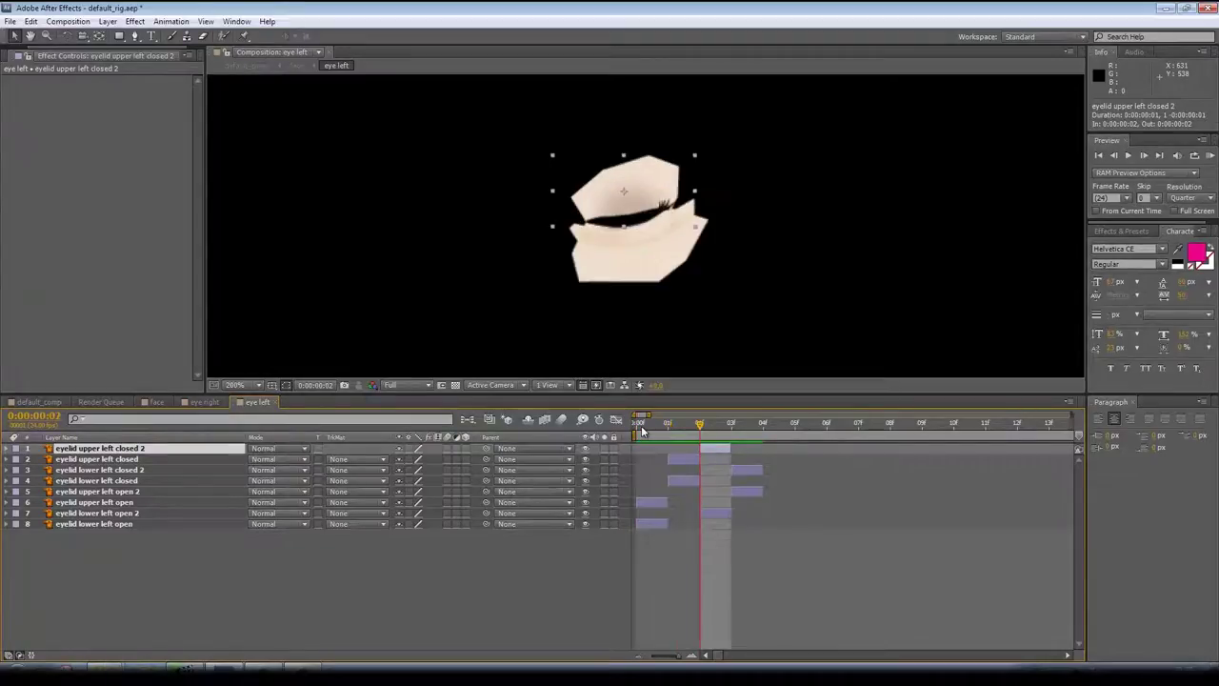
{"action": "key", "text": "Page_Down"}
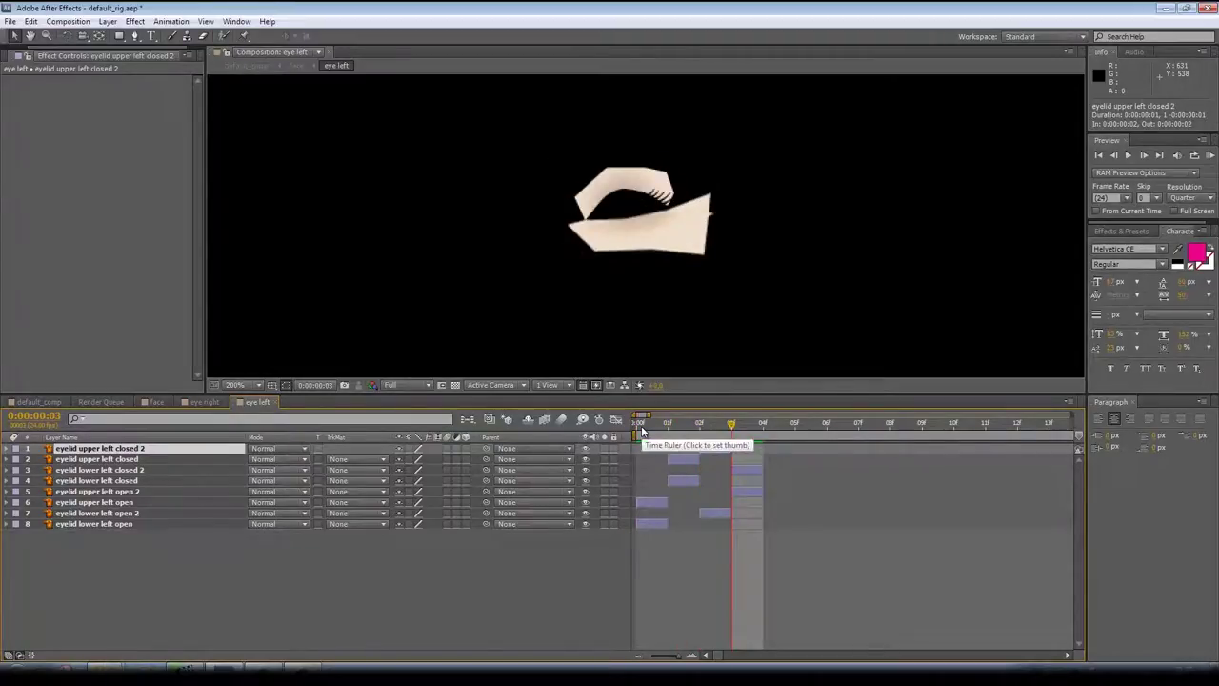
- Set the work area to end at the last eyelid frames and trim the eye left composition to it
{"action": "key", "text": "n"}
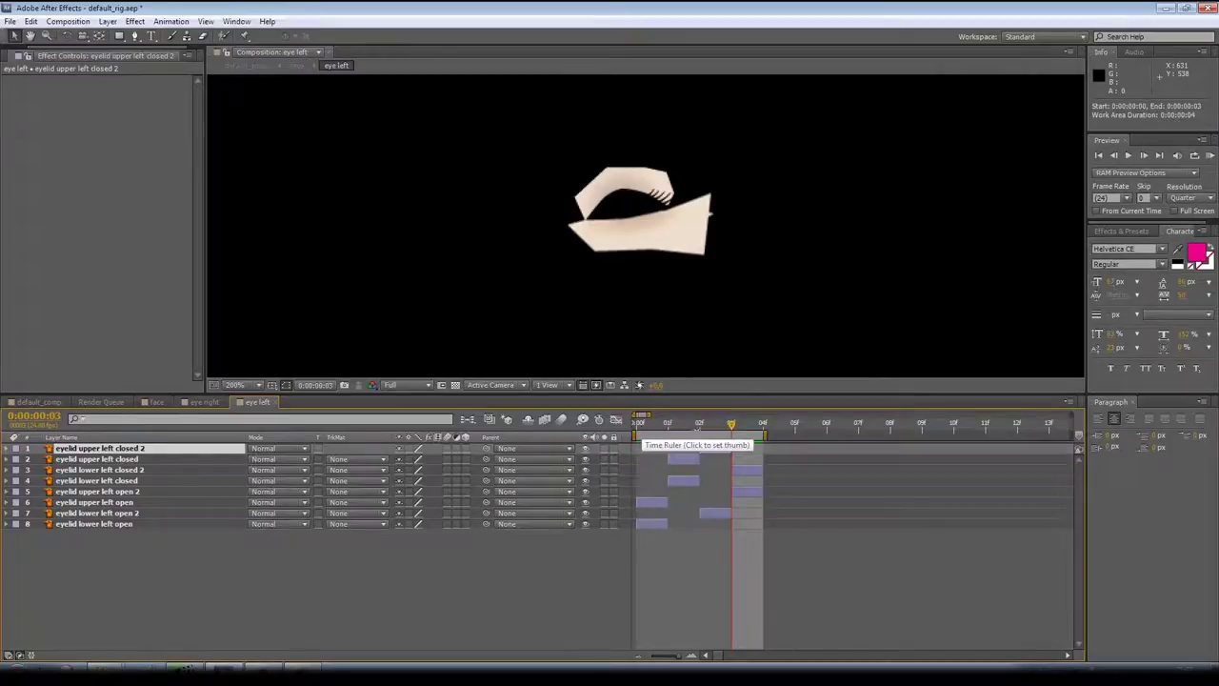
{"action": "right_click", "coordinate": [697, 433]}
{"action": "left_click", "coordinate": [750, 473]}
- In the eye right composition, trim all four eyelid layers to a single frame at frame 0
{"action": "left_click", "coordinate": [150, 401]}
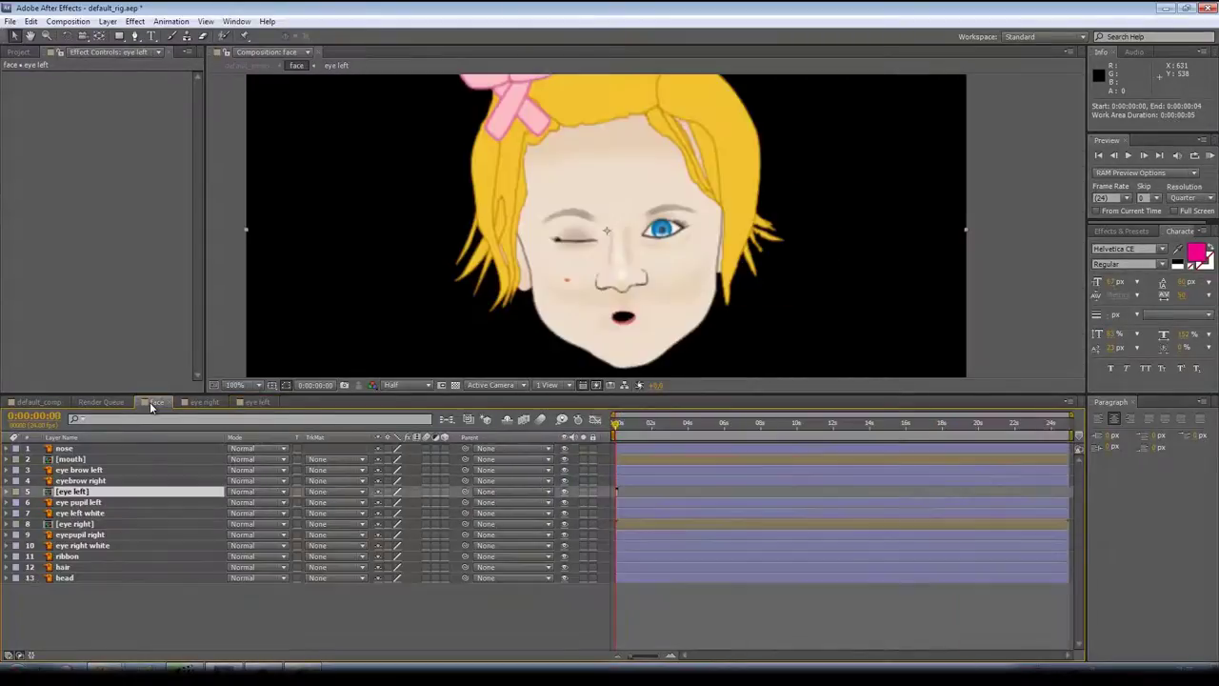
{"action": "left_click", "coordinate": [188, 403]}
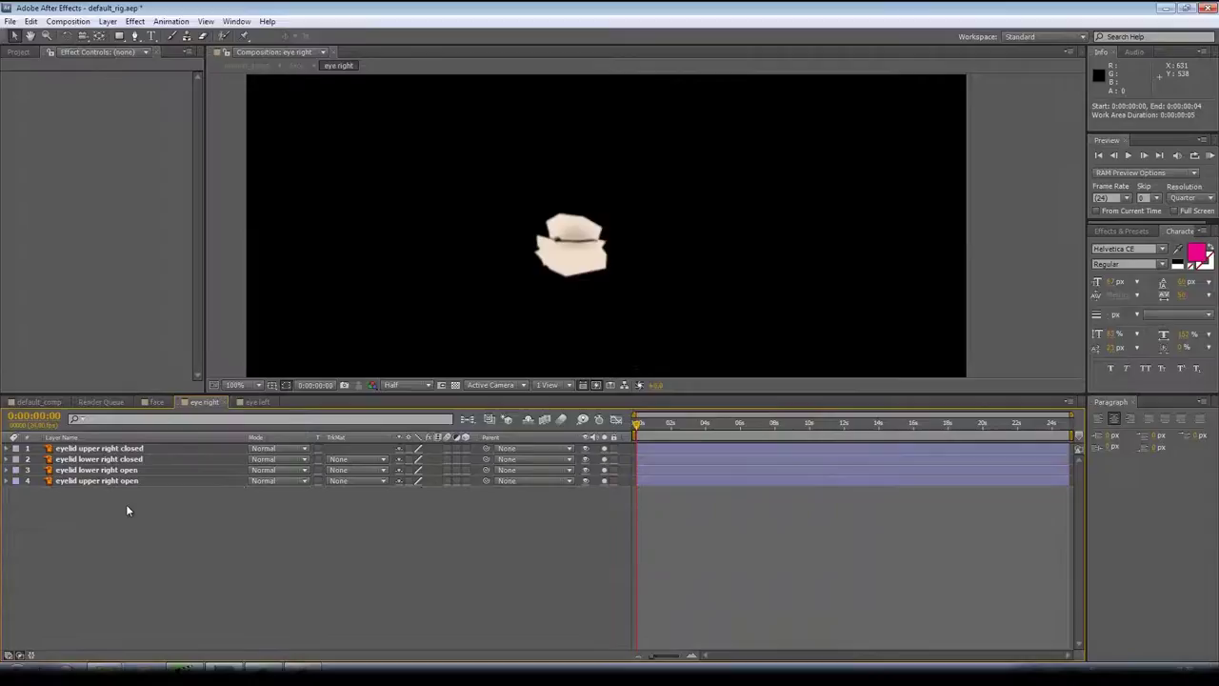
{"action": "key", "text": "ctrl+a"}
{"action": "left_click_drag", "start_coordinate": [652, 655], "coordinate": [703, 653]}
{"action": "key", "text": "alt+bracketright"}
{"action": "left_click", "coordinate": [303, 537]}
- Shift both open right eyelid layers to frame 1 and set the composition preview resolution to Full
{"action": "left_click", "coordinate": [115, 449]}
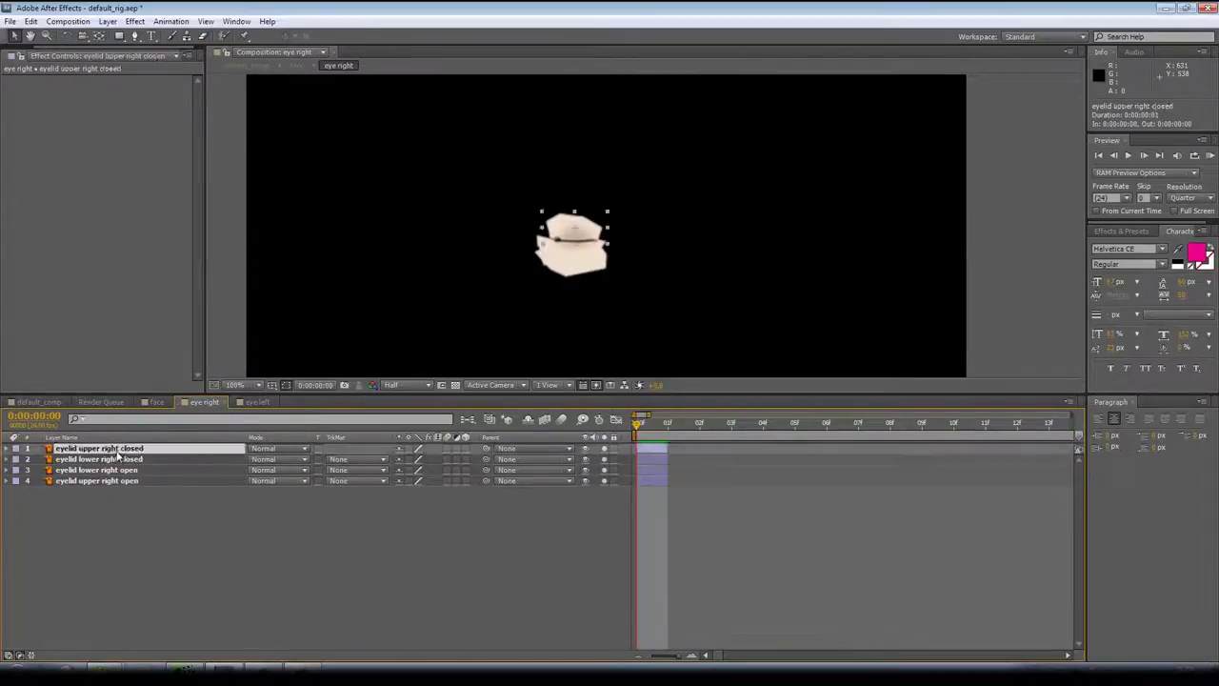
{"action": "left_click", "coordinate": [118, 471]}
{"action": "left_click", "coordinate": [118, 480], "text": "shift"}
{"action": "left_click_drag", "start_coordinate": [657, 470], "coordinate": [690, 470]}
{"action": "scroll", "coordinate": [552, 362], "scroll_direction": "up", "scroll_amount": 1}
{"action": "left_click", "coordinate": [409, 385]}
{"action": "left_click", "coordinate": [410, 419]}
{"action": "scroll", "coordinate": [603, 286], "scroll_direction": "up", "scroll_amount": 1}
{"action": "left_click_drag", "start_coordinate": [527, 315], "coordinate": [667, 284]}
{"action": "left_click", "coordinate": [668, 424]}
{"action": "scroll", "coordinate": [623, 324], "scroll_direction": "down", "scroll_amount": 1}
- Duplicate both closed right eyelid layers, placing the lower eyelid copy at frame 2 and the upper eyelid copy at frame 3
{"action": "left_click", "coordinate": [660, 449]}
{"action": "left_click_drag", "start_coordinate": [644, 424], "coordinate": [727, 440]}
{"action": "left_click", "coordinate": [657, 458], "text": "shift"}
{"action": "key", "text": "ctrl+d"}
{"action": "key", "text": "Page_Down"}
{"action": "key", "text": "Page_Down"}
{"action": "left_click", "coordinate": [719, 531]}
- Duplicate both open right eyelid layers, placing the upper eyelid copy at frame 2 and the lower eyelid copy at frame 3
{"action": "left_click", "coordinate": [684, 493]}
{"action": "left_click", "coordinate": [686, 503], "text": "shift"}
{"action": "key", "text": "ctrl+d"}
{"action": "left_click_drag", "start_coordinate": [685, 492], "coordinate": [746, 490]}
{"action": "left_click", "coordinate": [749, 484]}
{"action": "key", "text": "Page_Up"}
{"action": "key", "text": "Page_Up"}
{"action": "key", "text": "Page_Up"}
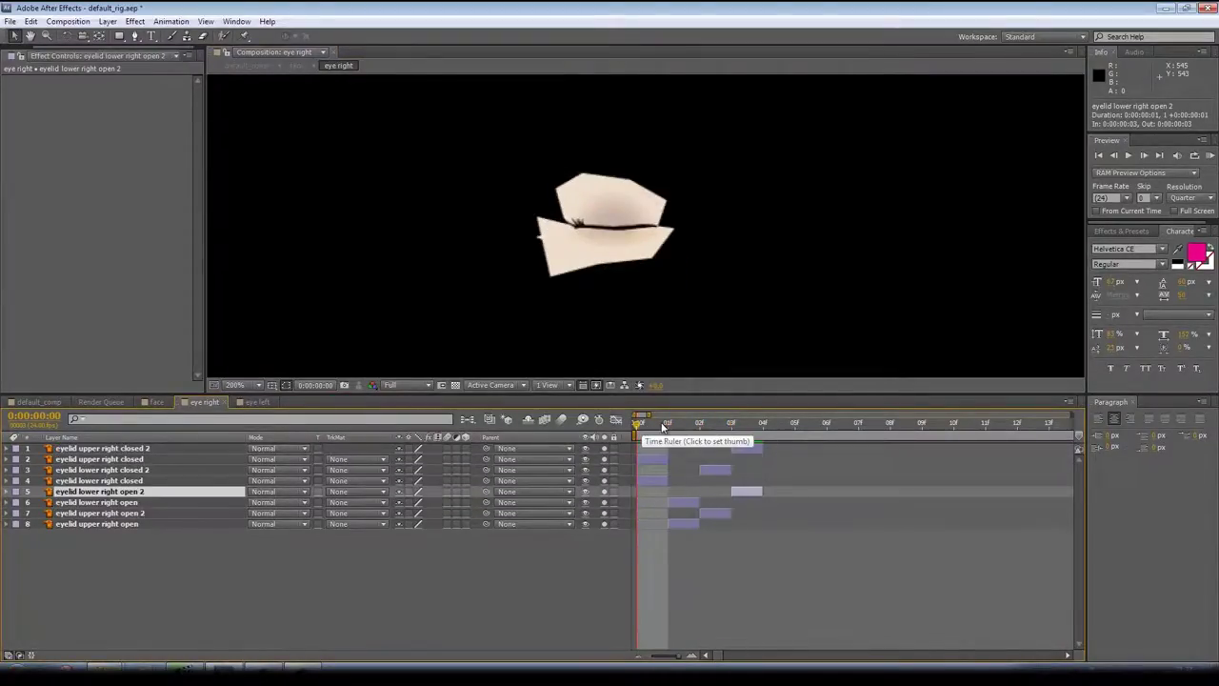
{"action": "left_click", "coordinate": [667, 427]}
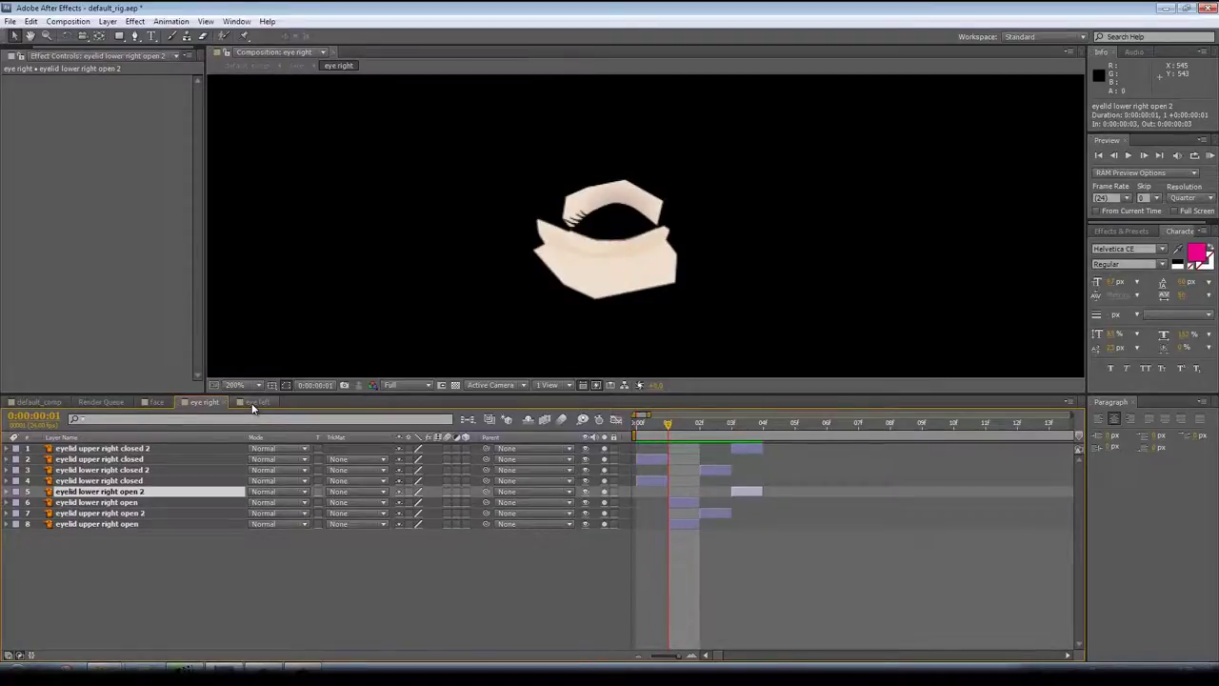
- Dock the eye left timeline beneath the eye right timeline and resize both so all their layers show
{"action": "left_click", "coordinate": [255, 401]}
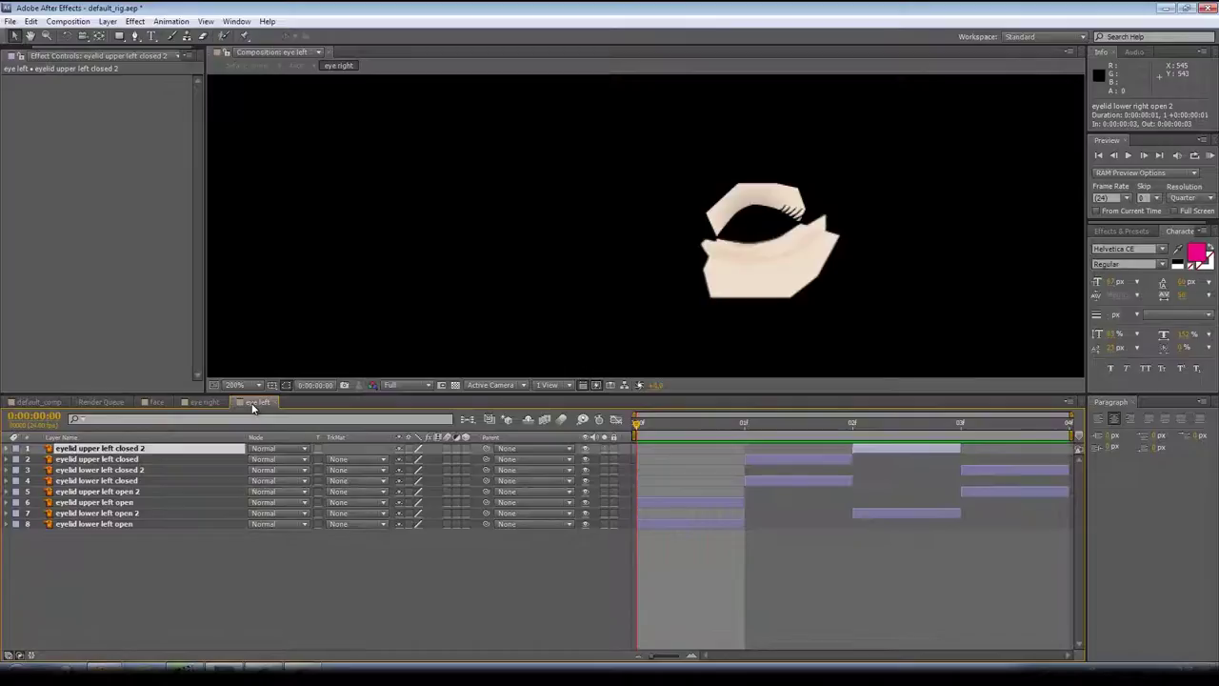
{"action": "left_click_drag", "start_coordinate": [253, 403], "coordinate": [118, 648]}
{"action": "left_click_drag", "start_coordinate": [241, 394], "coordinate": [248, 297]}
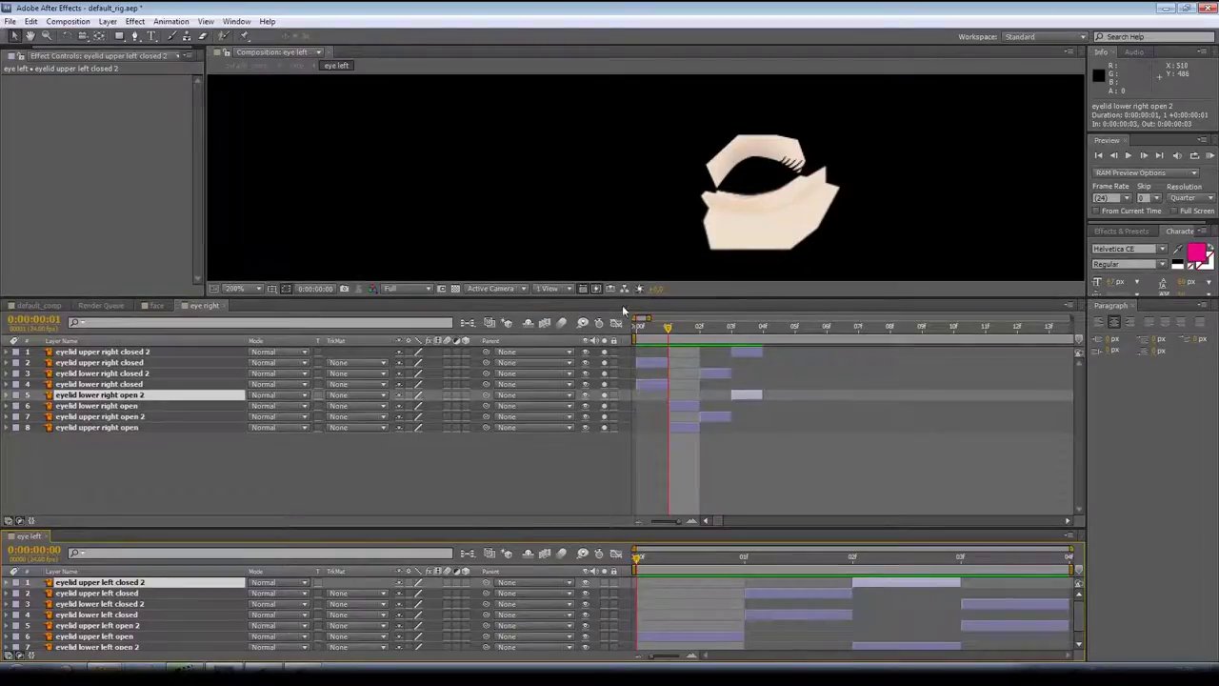
{"action": "left_click", "coordinate": [640, 329]}
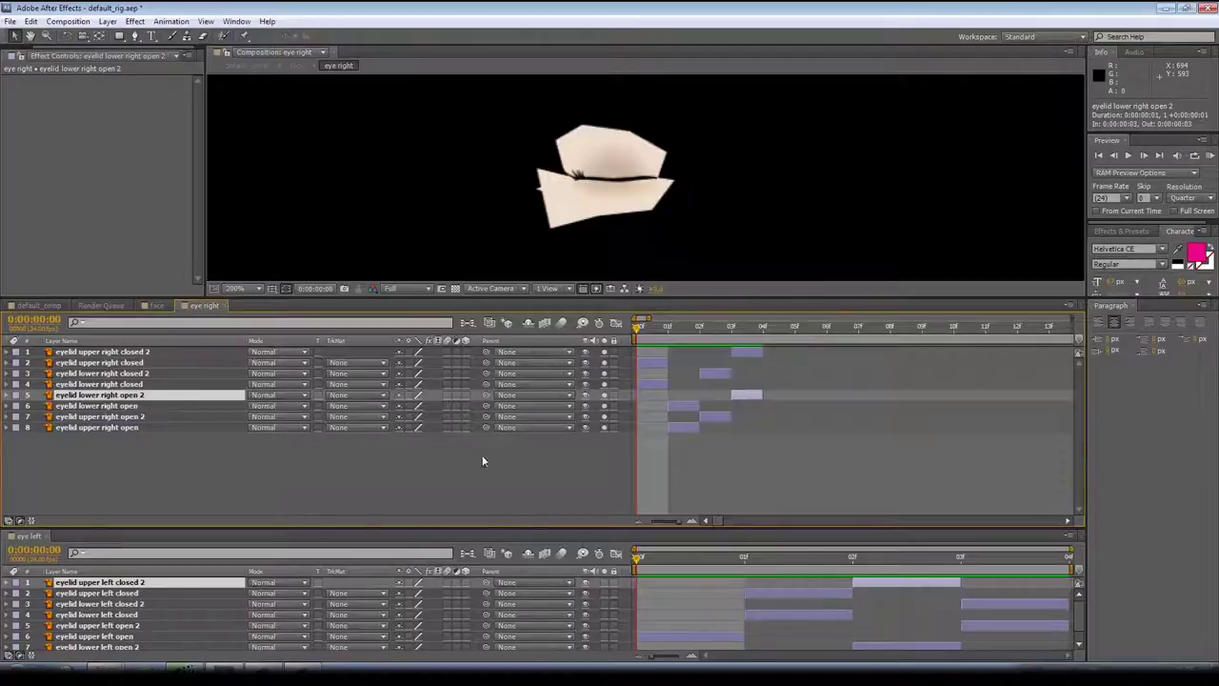
{"action": "left_click", "coordinate": [640, 560]}
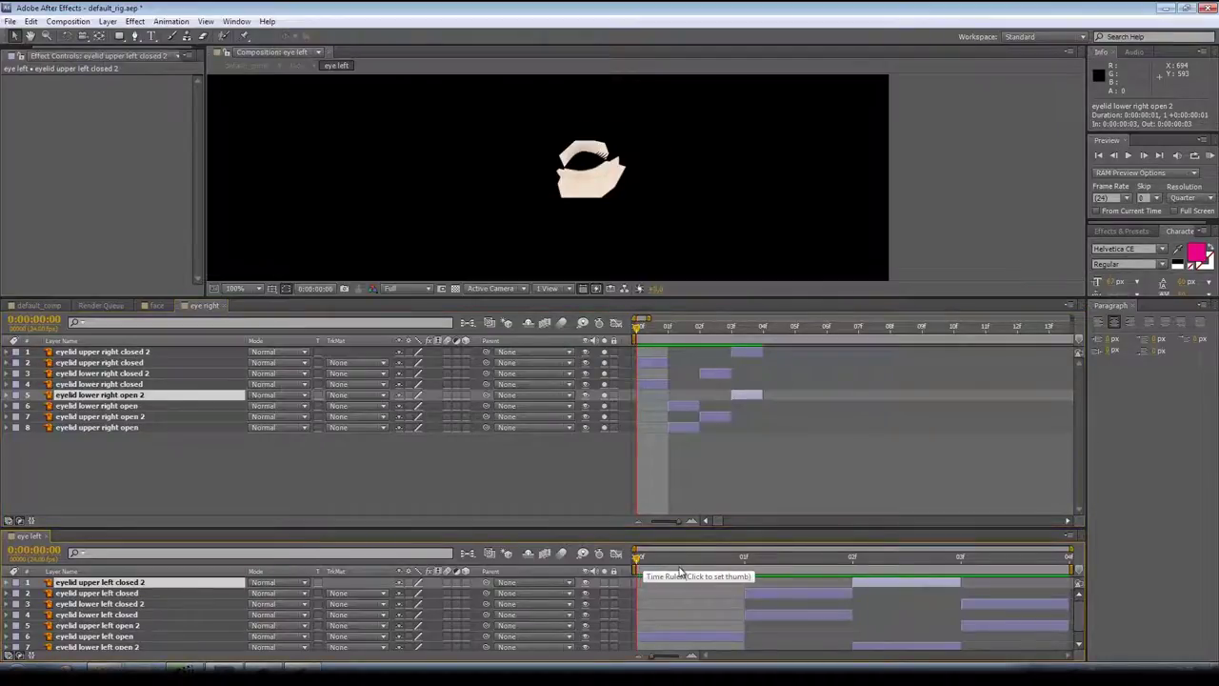
{"action": "left_click_drag", "start_coordinate": [639, 527], "coordinate": [638, 481]}
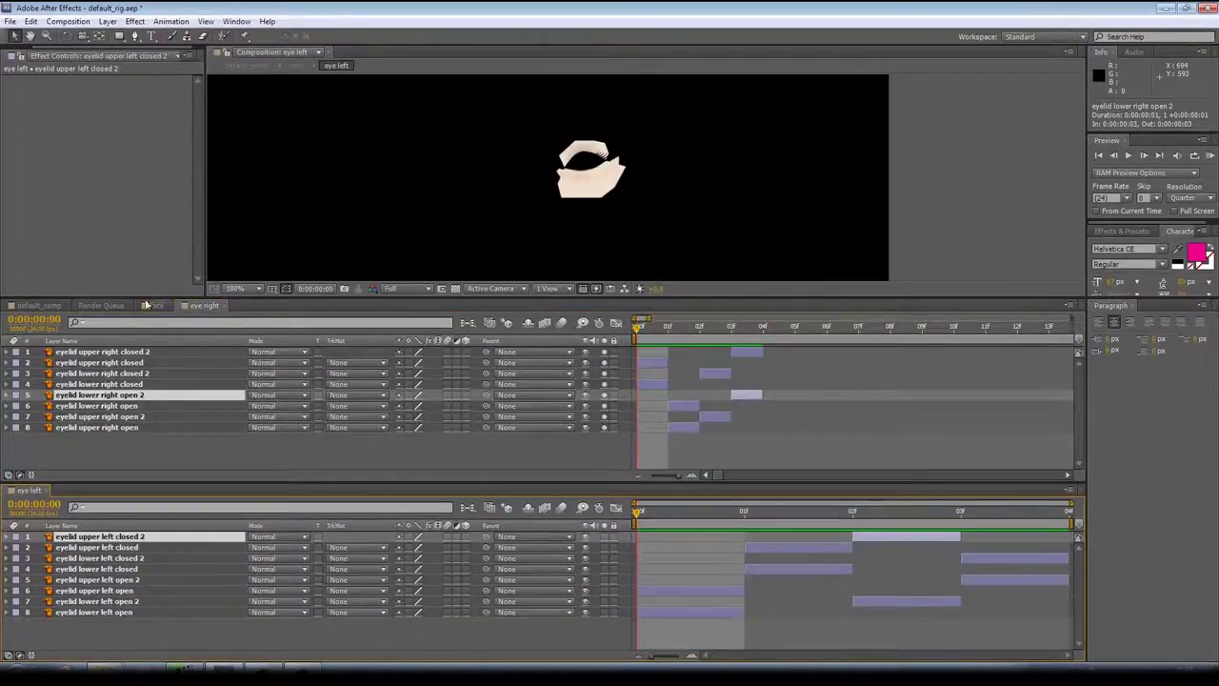
- Place the original closed left eyelid layers next to each other in the layer order and move both to frame 0
{"action": "left_click", "coordinate": [642, 329]}
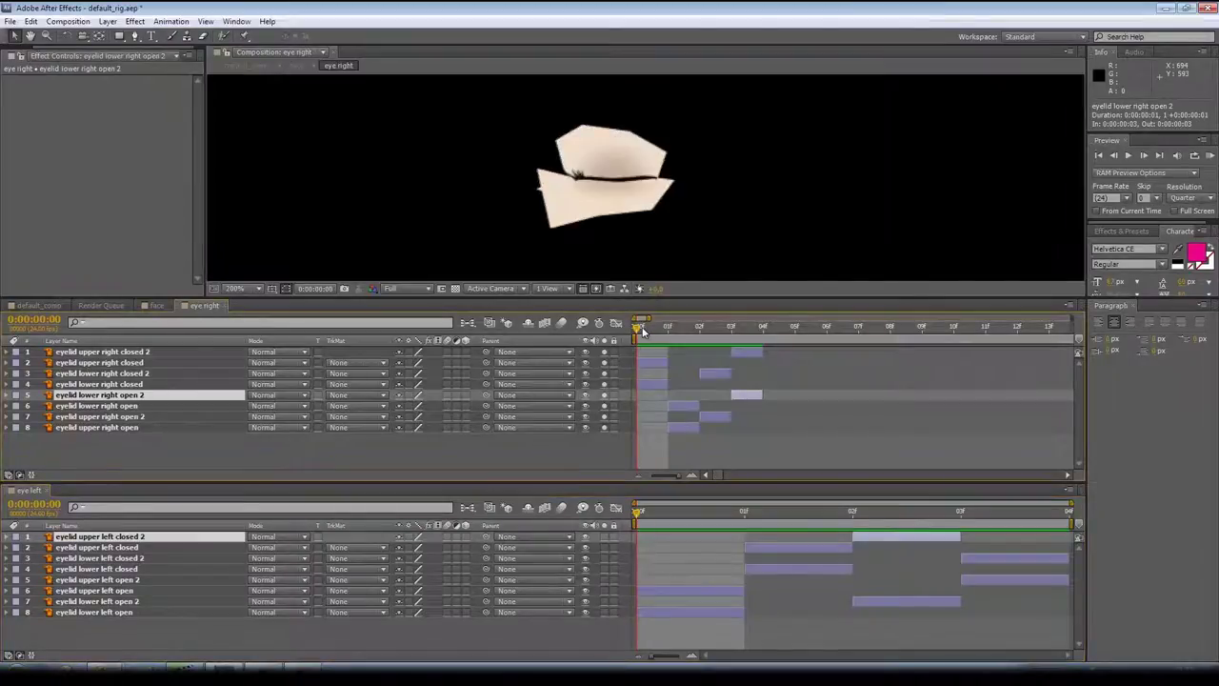
{"action": "left_click", "coordinate": [641, 514]}
{"action": "left_click_drag", "start_coordinate": [642, 515], "coordinate": [973, 527]}
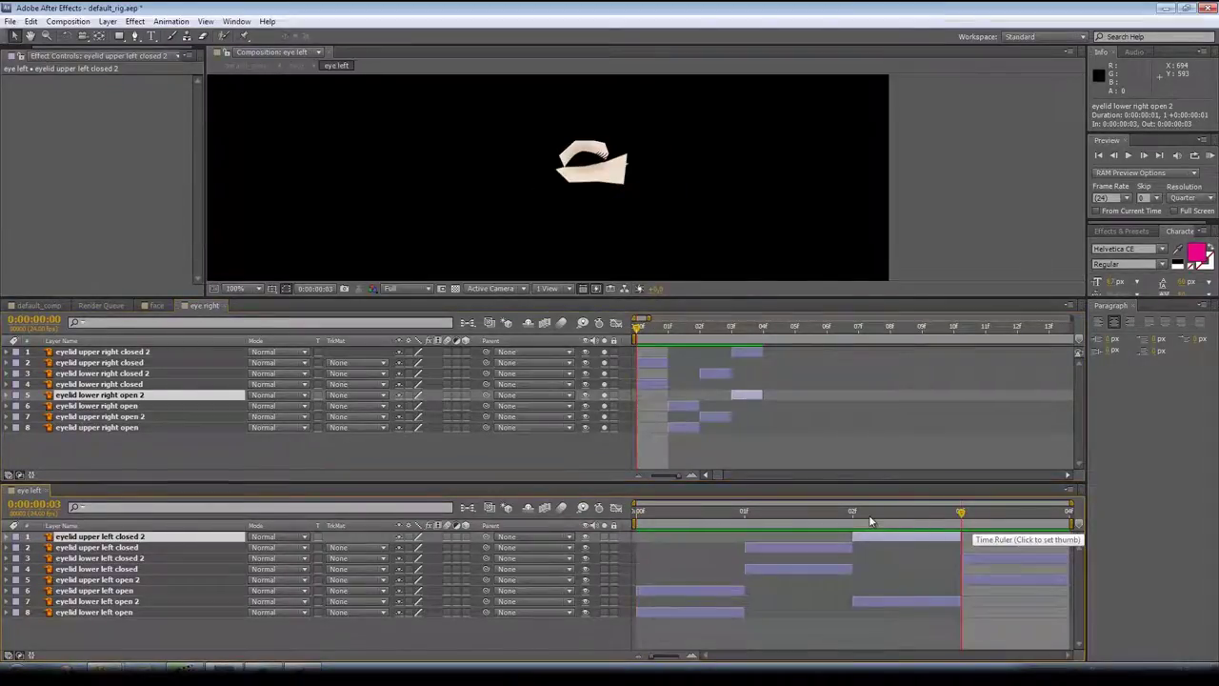
{"action": "left_click", "coordinate": [854, 515]}
{"action": "left_click", "coordinate": [748, 515]}
{"action": "left_click", "coordinate": [760, 547]}
{"action": "left_click", "coordinate": [759, 567]}
{"action": "left_click_drag", "start_coordinate": [163, 572], "coordinate": [163, 554]}
{"action": "left_click", "coordinate": [753, 550]}
{"action": "left_click", "coordinate": [767, 556], "text": "shift"}
{"action": "left_click_drag", "start_coordinate": [769, 553], "coordinate": [662, 554]}
- Move the original open upper and lower left eyelid layers to frame 1
{"action": "left_click", "coordinate": [686, 591]}
{"action": "left_click", "coordinate": [693, 612], "text": "shift"}
{"action": "left_click", "coordinate": [785, 594]}
{"action": "left_click", "coordinate": [706, 591]}
{"action": "left_click", "coordinate": [695, 612], "text": "ctrl"}
{"action": "left_click_drag", "start_coordinate": [686, 592], "coordinate": [790, 593]}
- Compare the eyelid poses of the eye right and eye left compositions frame by frame
{"action": "left_click", "coordinate": [632, 515]}
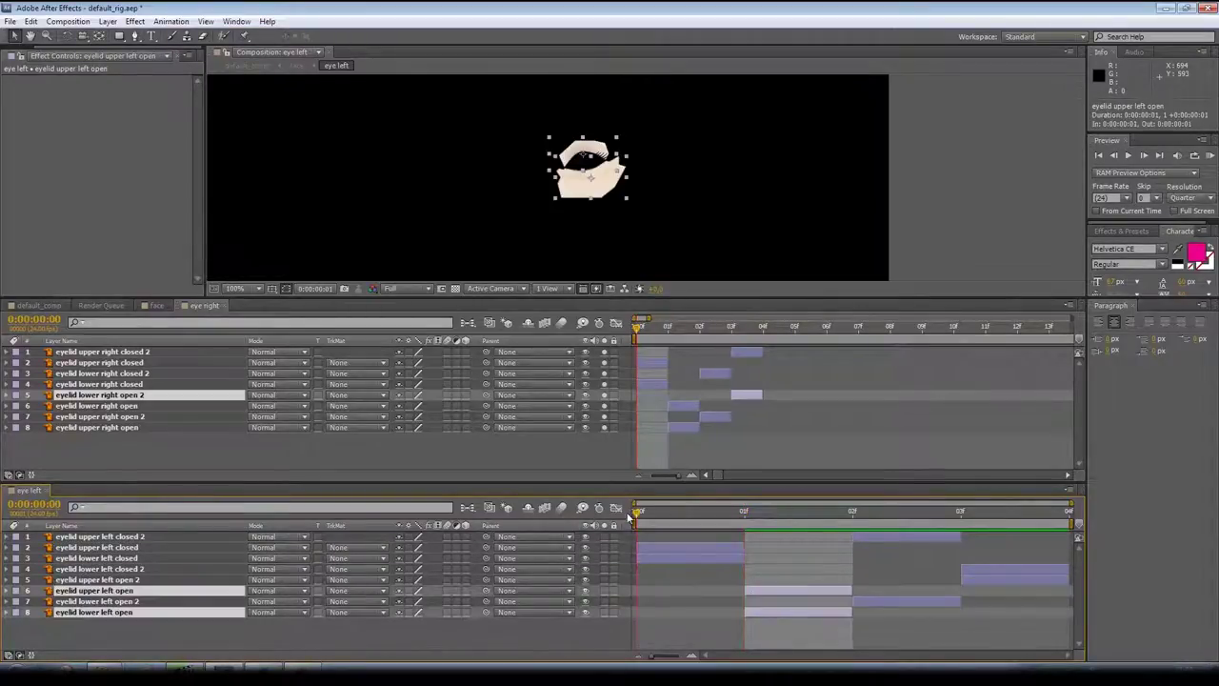
{"action": "left_click", "coordinate": [640, 331]}
{"action": "left_click", "coordinate": [670, 329]}
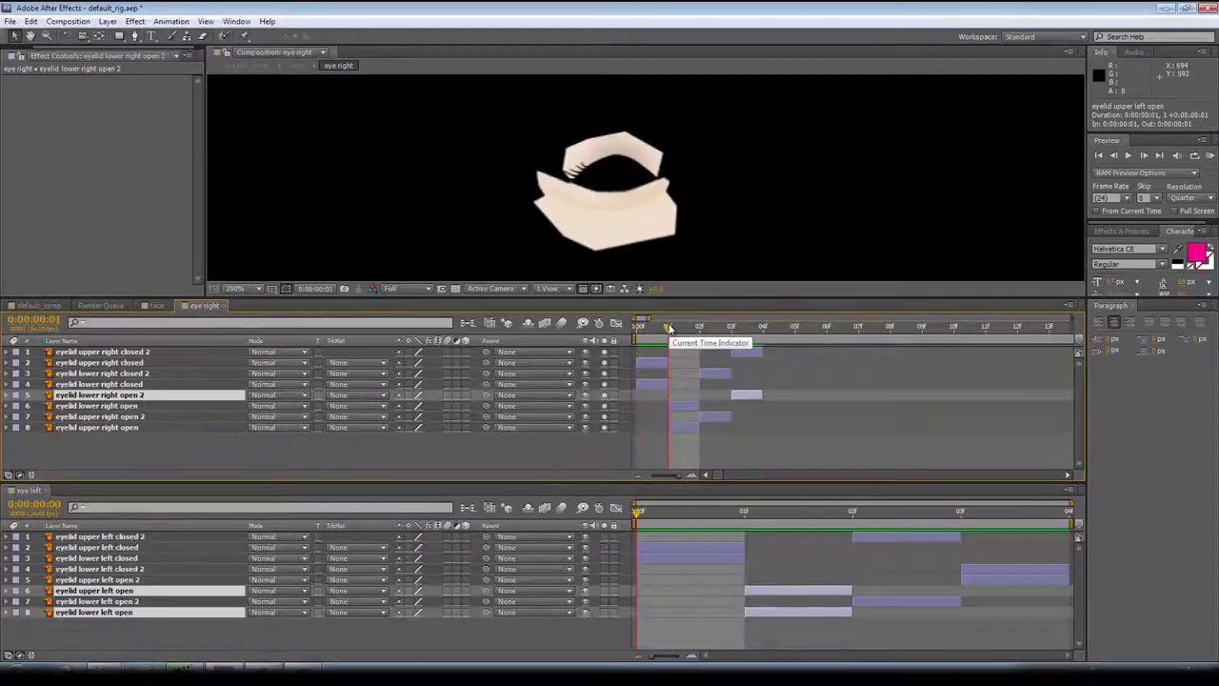
{"action": "left_click", "coordinate": [746, 511]}
{"action": "left_click", "coordinate": [667, 328]}
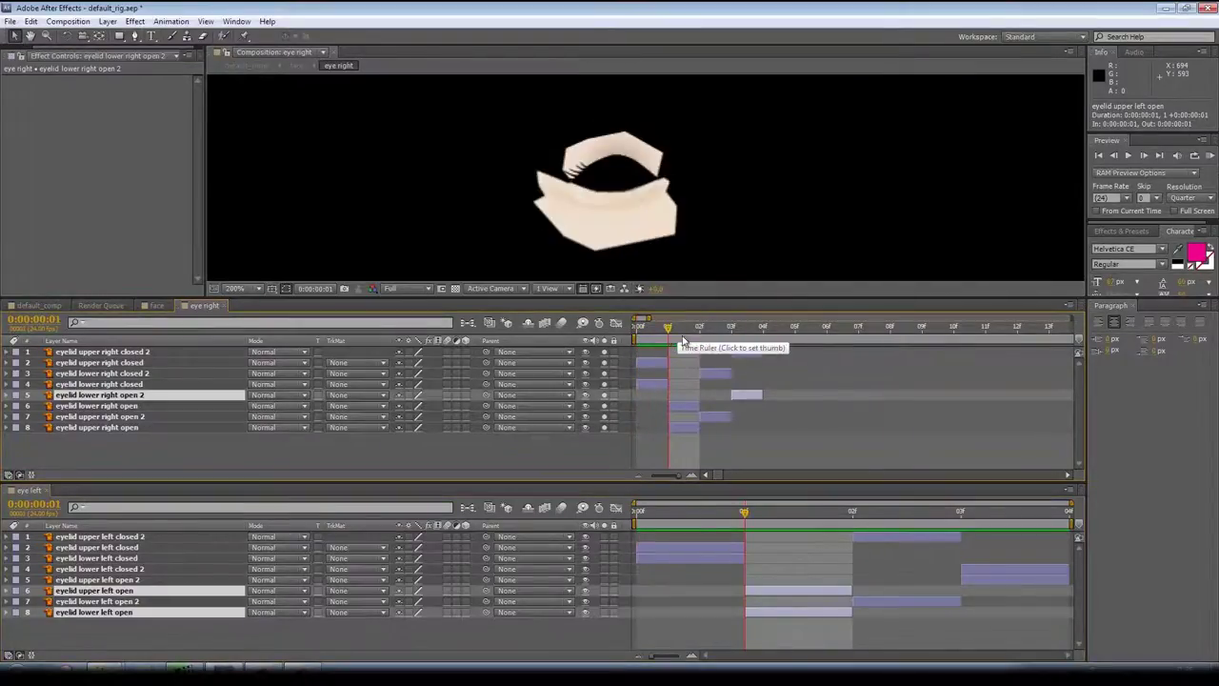
{"action": "left_click", "coordinate": [852, 511]}
{"action": "left_click", "coordinate": [702, 329]}
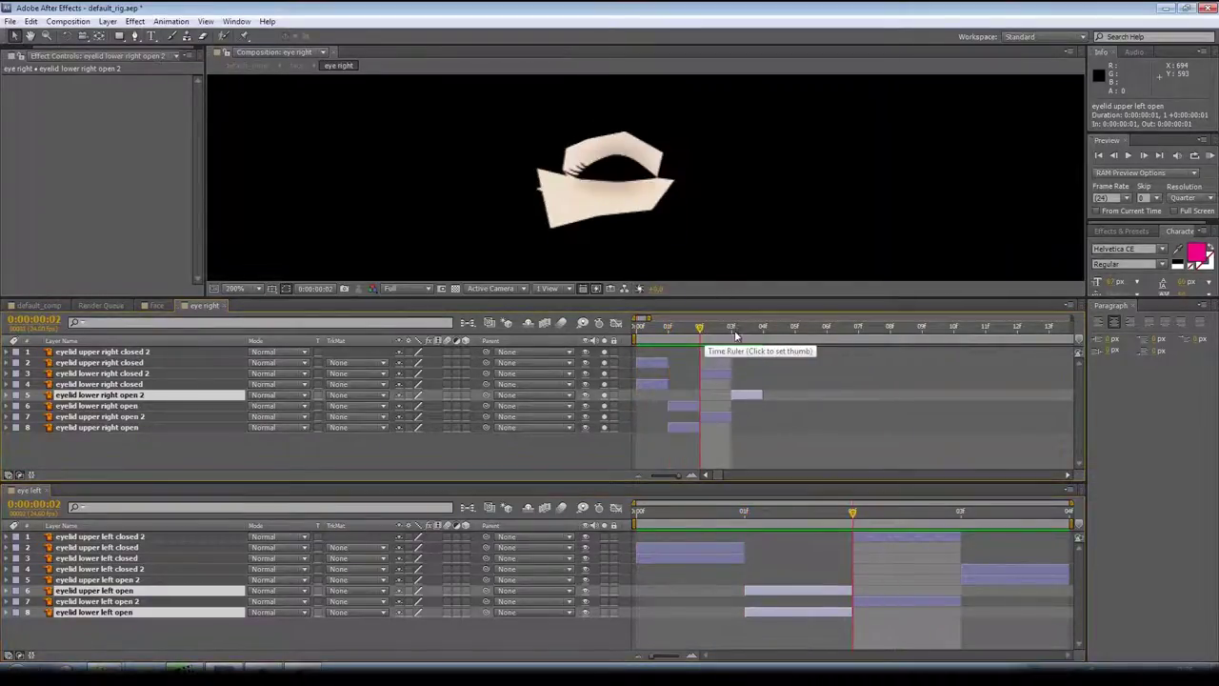
{"action": "left_click", "coordinate": [732, 330]}
- In eye right, move the closed lower and open upper eyelid copies to frame 3 and the open lower and closed upper copies to frame 2
{"action": "left_click", "coordinate": [748, 352]}
{"action": "left_click_drag", "start_coordinate": [720, 375], "coordinate": [750, 375]}
{"action": "left_click_drag", "start_coordinate": [723, 417], "coordinate": [752, 417]}
{"action": "left_click_drag", "start_coordinate": [749, 396], "coordinate": [719, 395]}
{"action": "left_click_drag", "start_coordinate": [749, 353], "coordinate": [719, 355]}
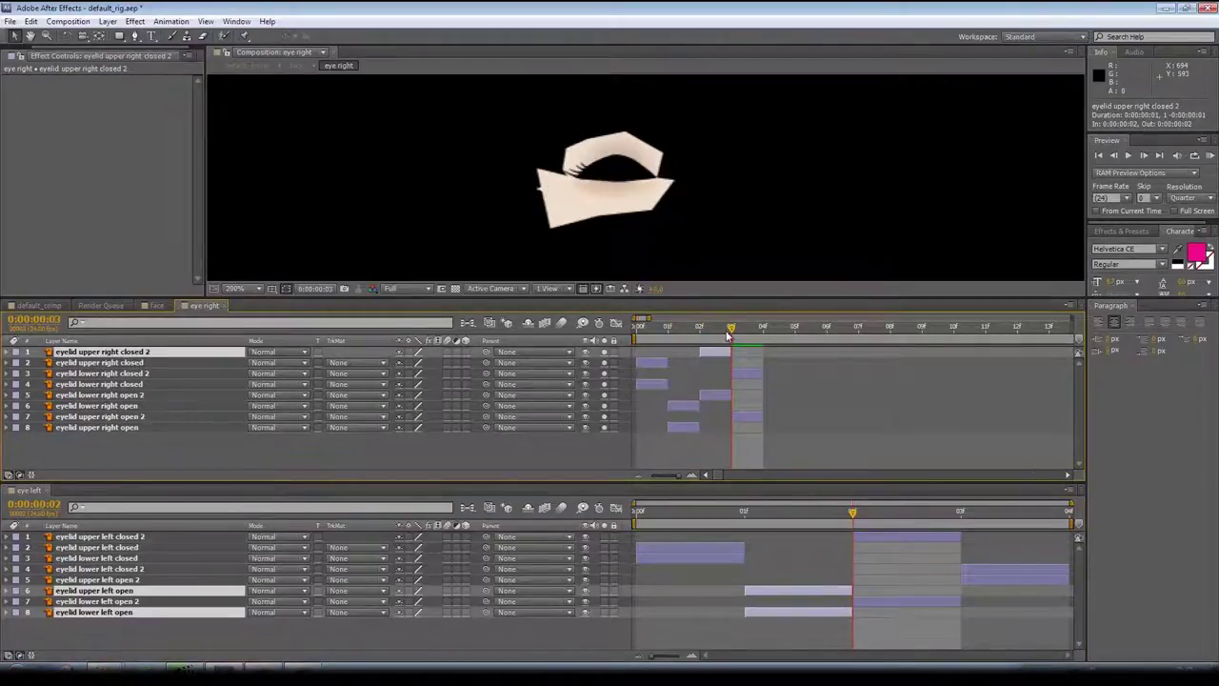
{"action": "left_click", "coordinate": [961, 514]}
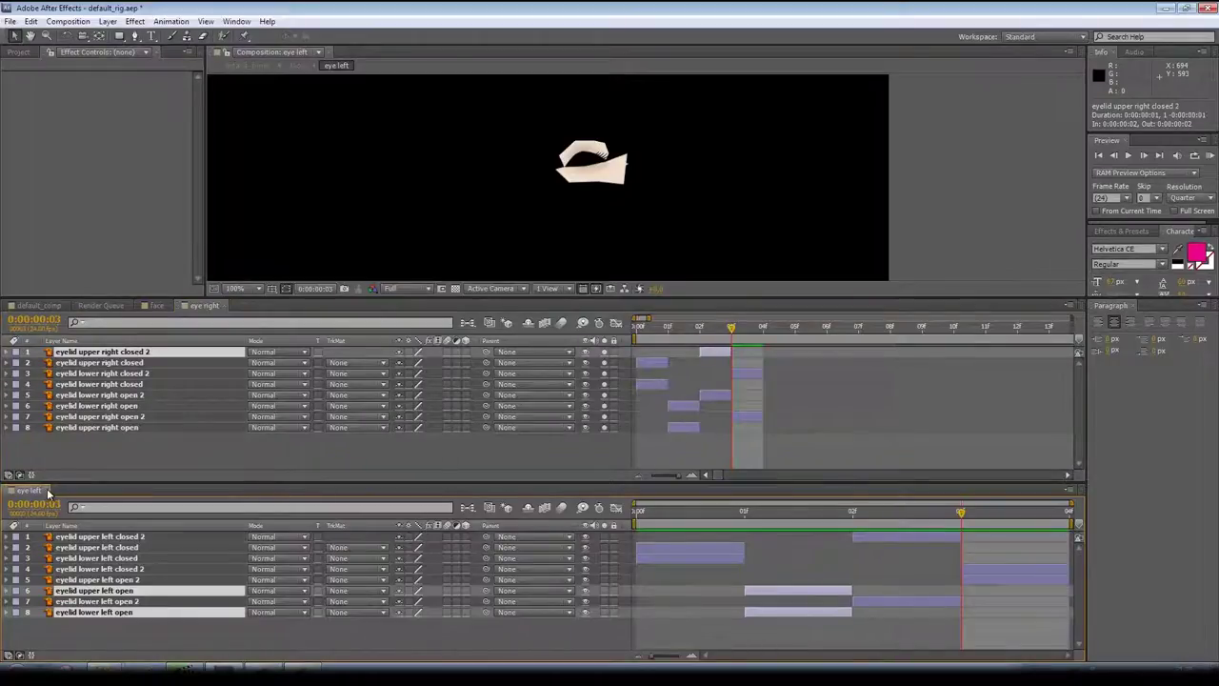
- Close the eye left timeline, end the eye right work area at frame 3 and trim the composition to it
{"action": "left_click", "coordinate": [42, 491]}
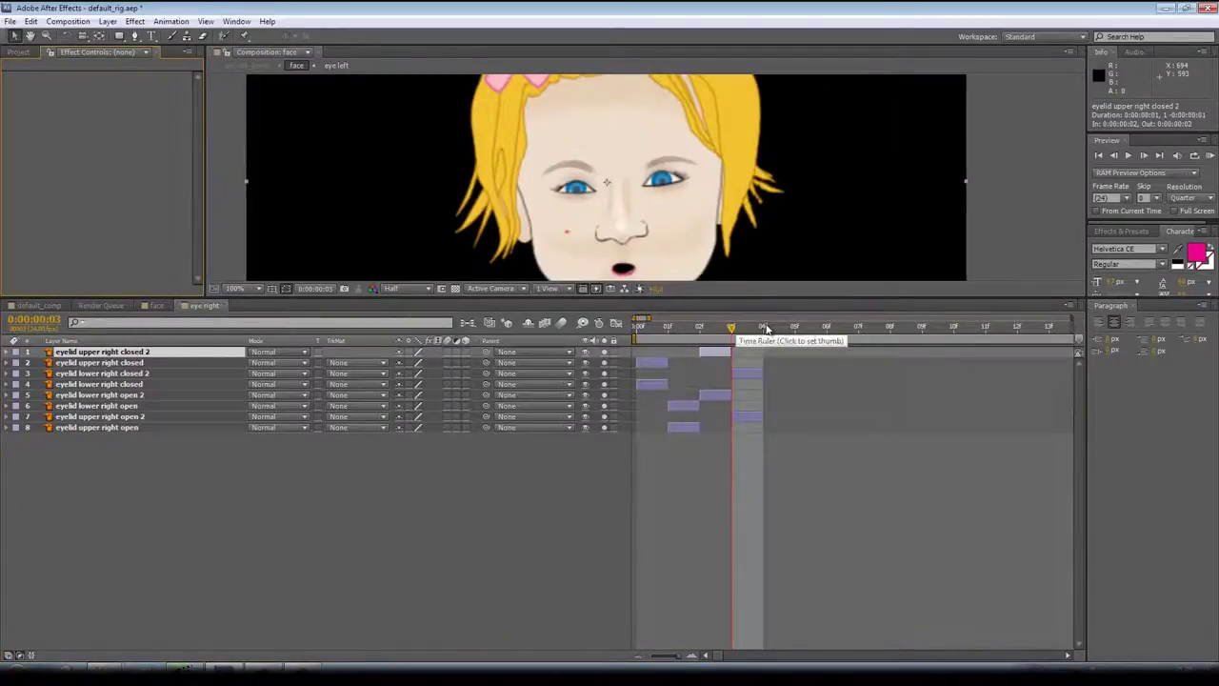
{"action": "left_click", "coordinate": [732, 331]}
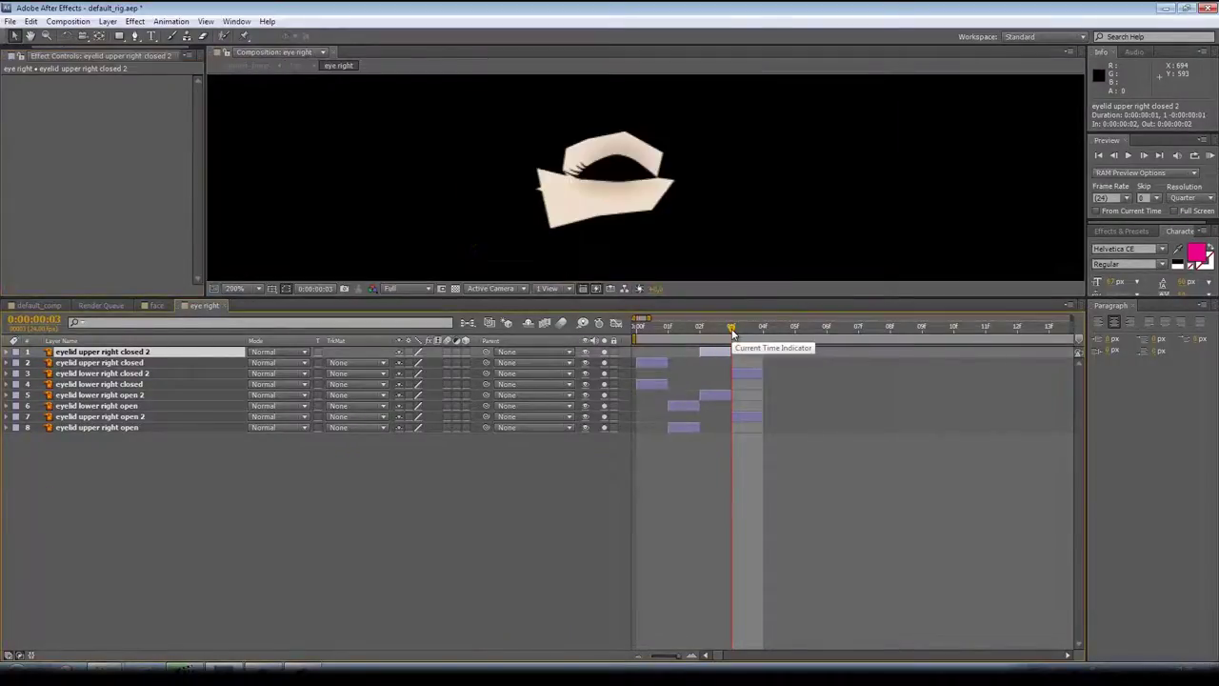
{"action": "key", "text": "n"}
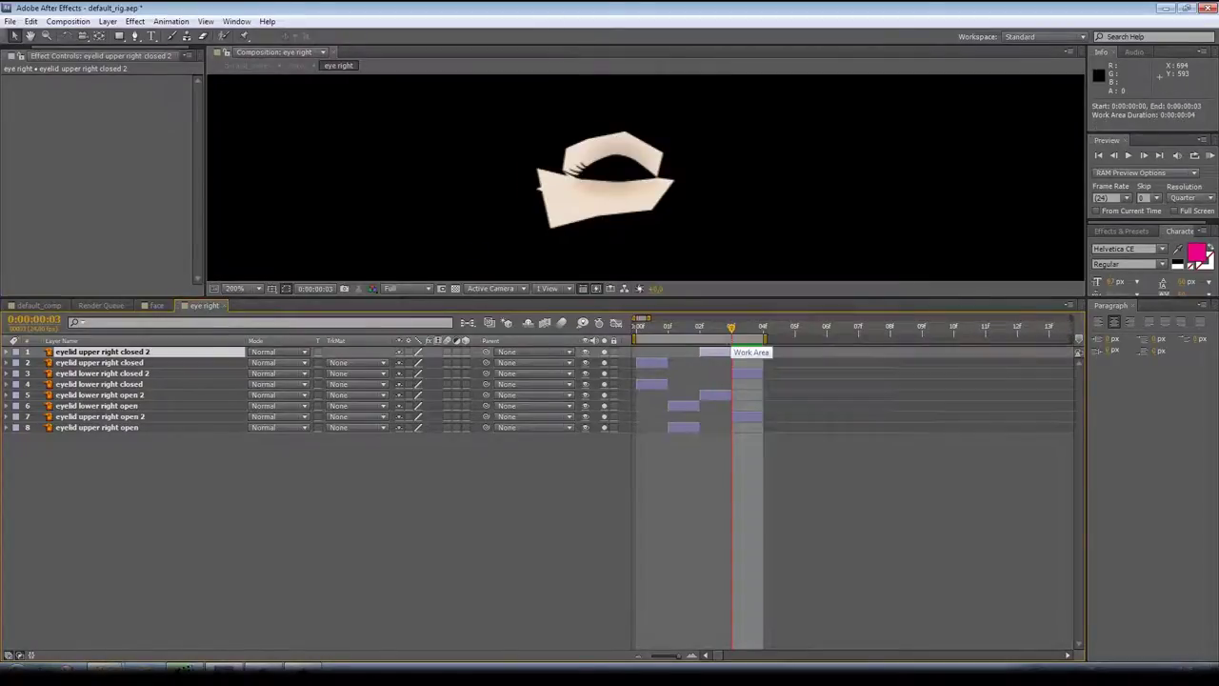
{"action": "right_click", "coordinate": [734, 340]}
{"action": "left_click", "coordinate": [790, 378]}
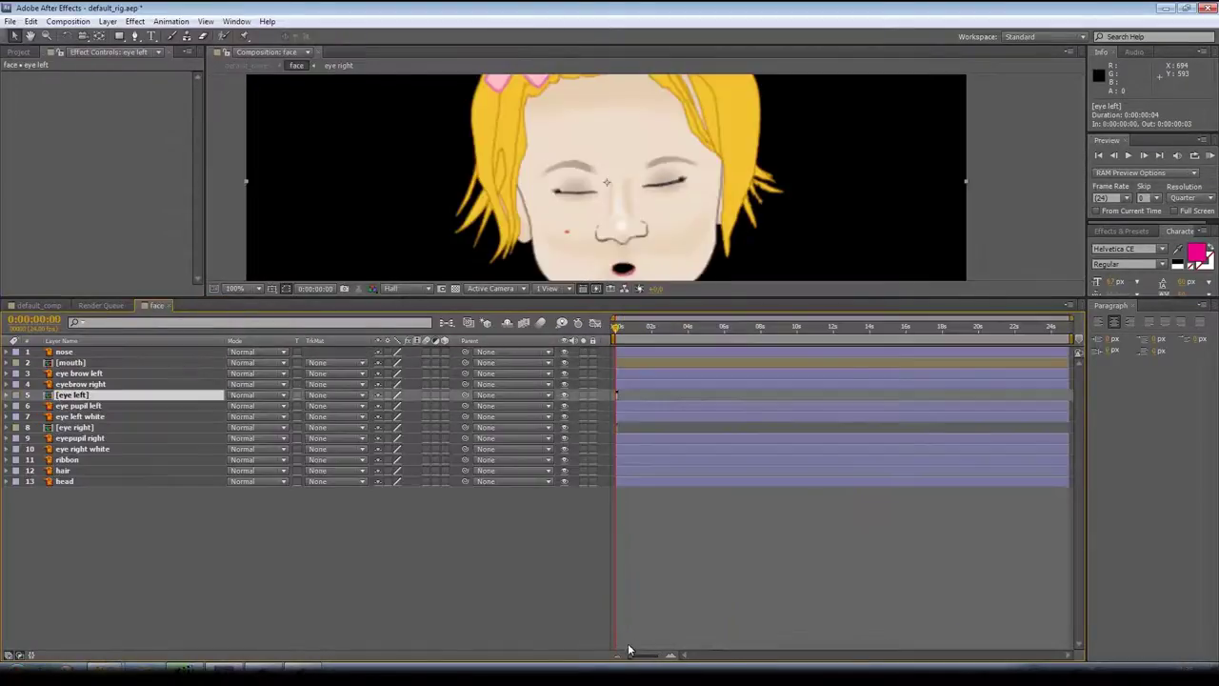
{"action": "left_click_drag", "start_coordinate": [635, 657], "coordinate": [670, 657]}
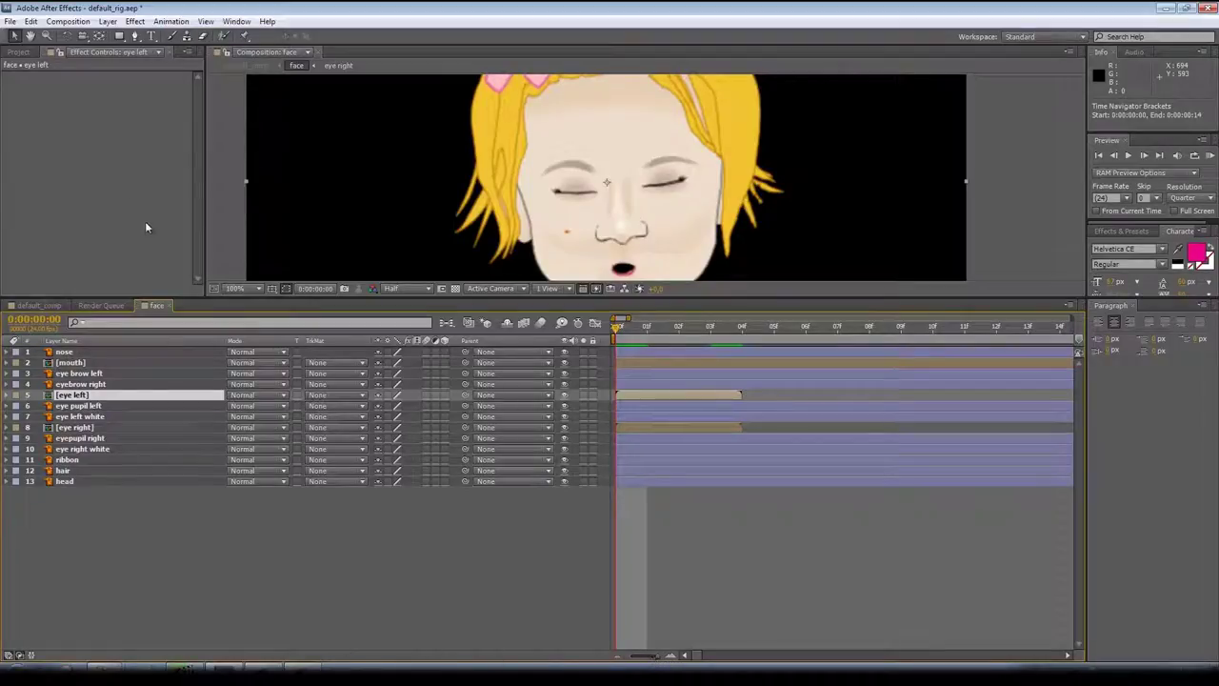
- Show the effects of the controller layer in default_comp and collapse all of its slider controls
{"action": "left_click", "coordinate": [18, 52]}
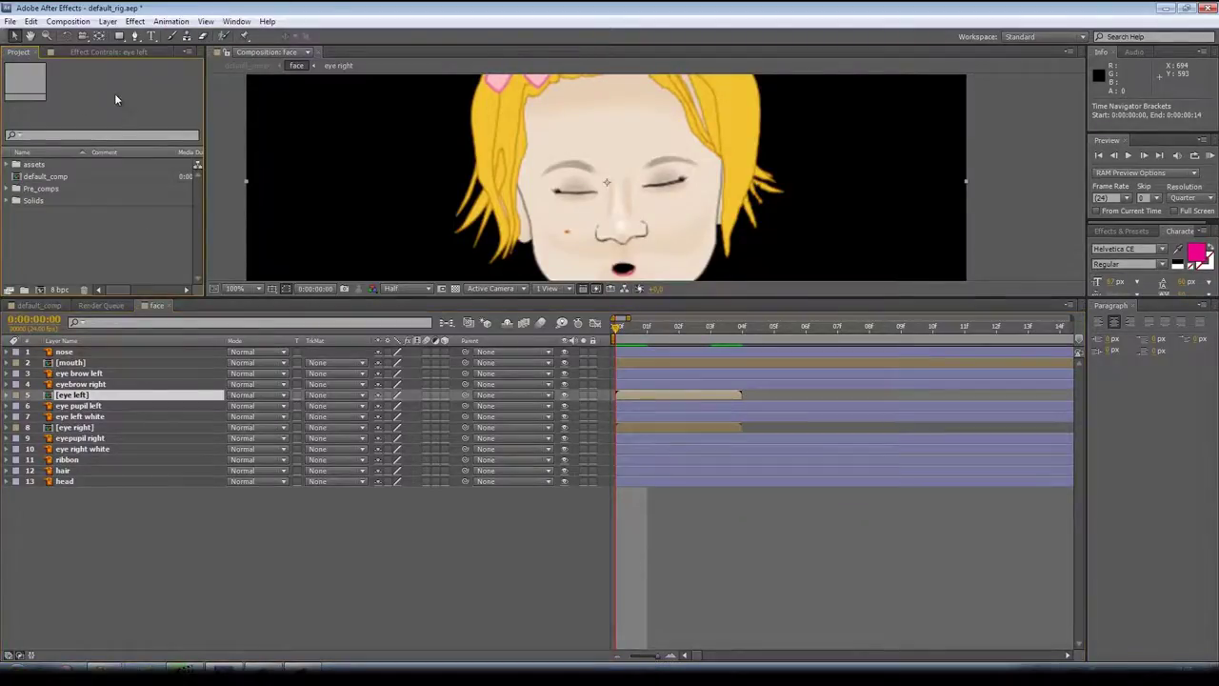
{"action": "left_click", "coordinate": [36, 304]}
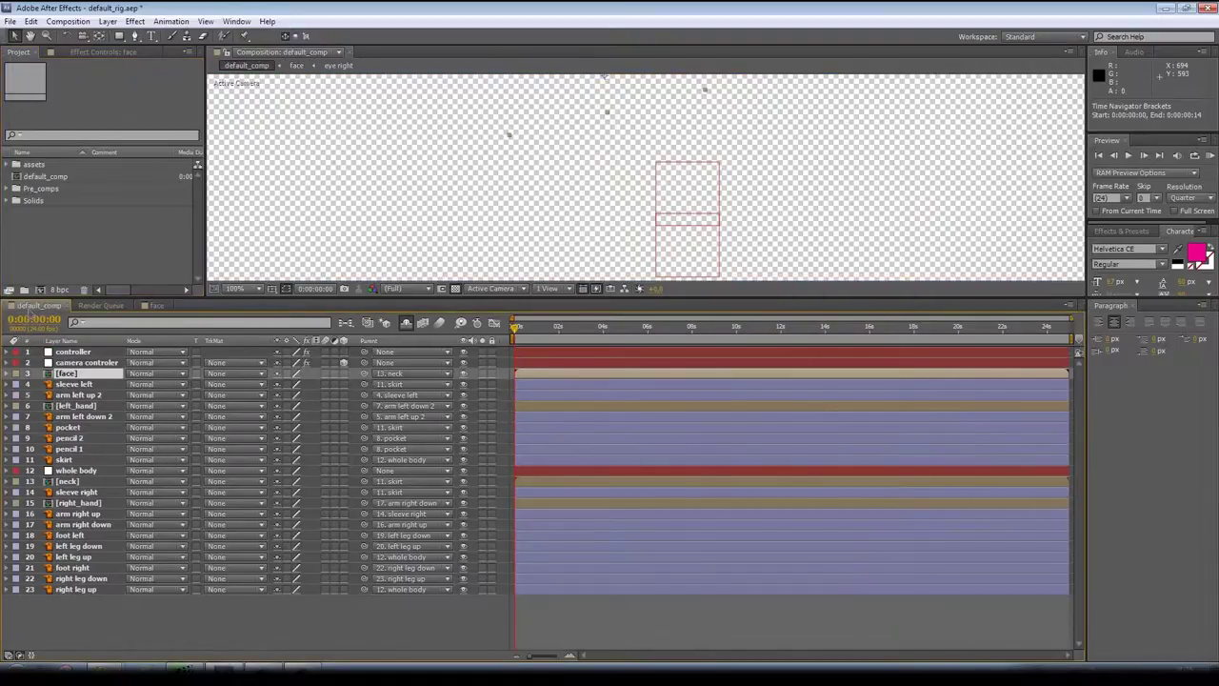
{"action": "left_click", "coordinate": [73, 353]}
{"action": "left_click", "coordinate": [112, 57]}
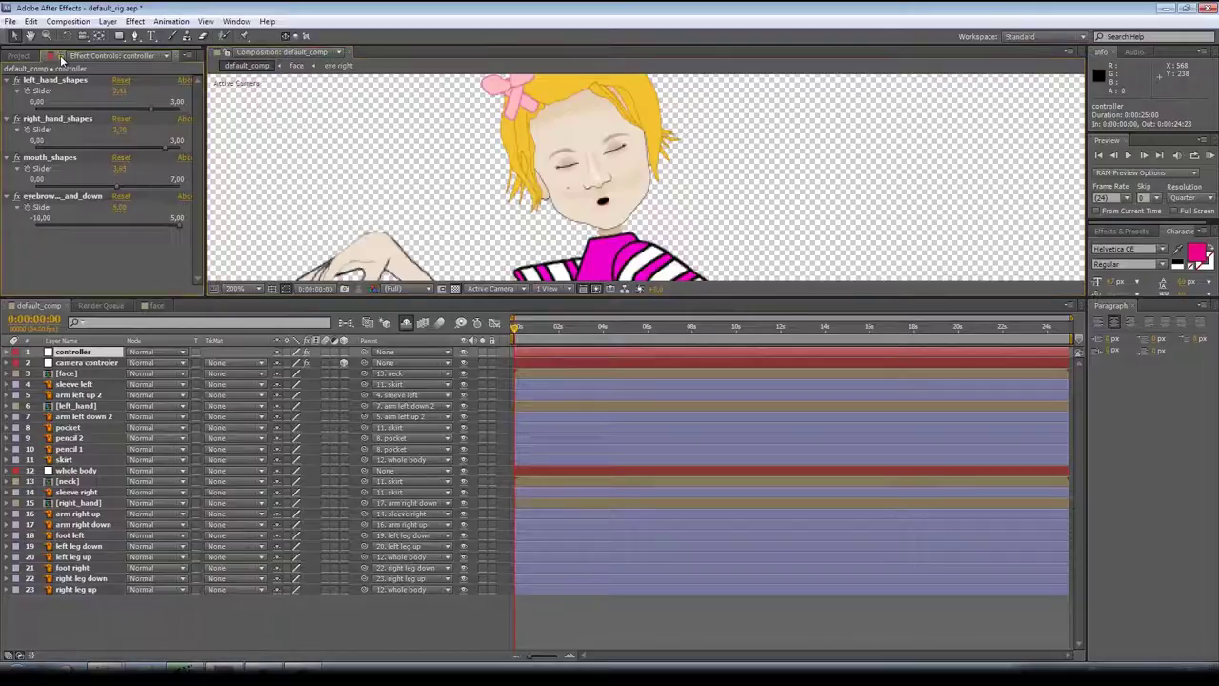
{"action": "left_click", "coordinate": [63, 81]}
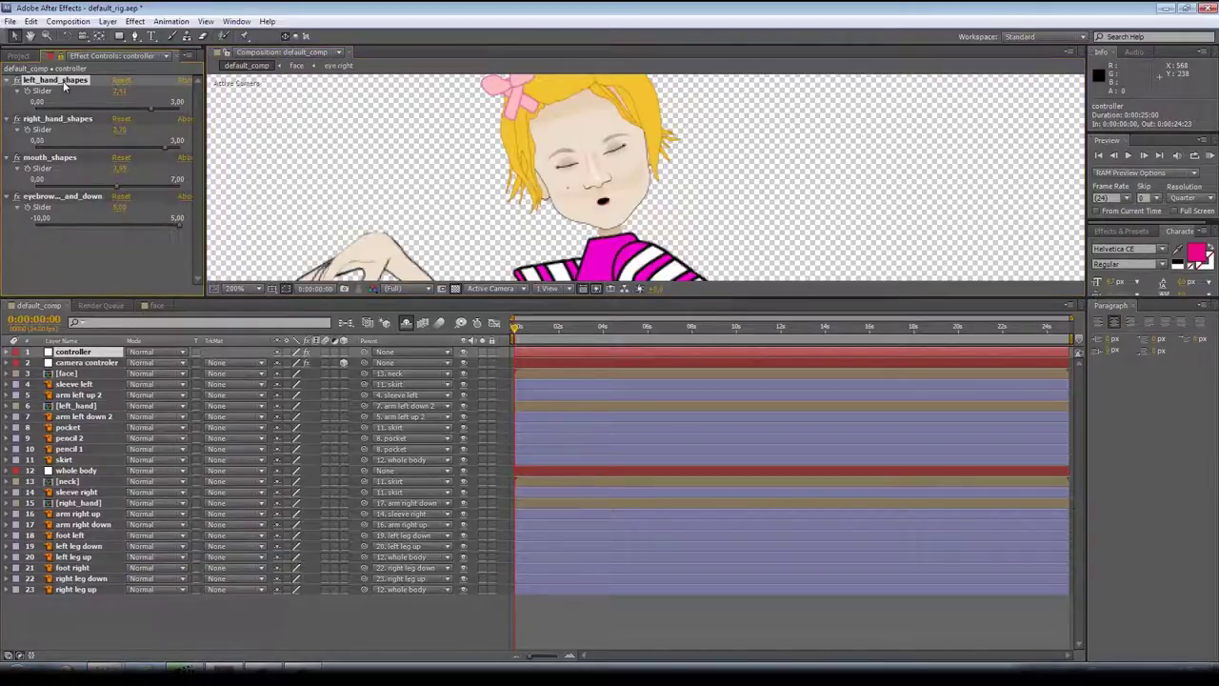
{"action": "key", "text": "ctrl+a"}
{"action": "left_click", "coordinate": [7, 81]}
{"action": "left_click", "coordinate": [26, 166]}
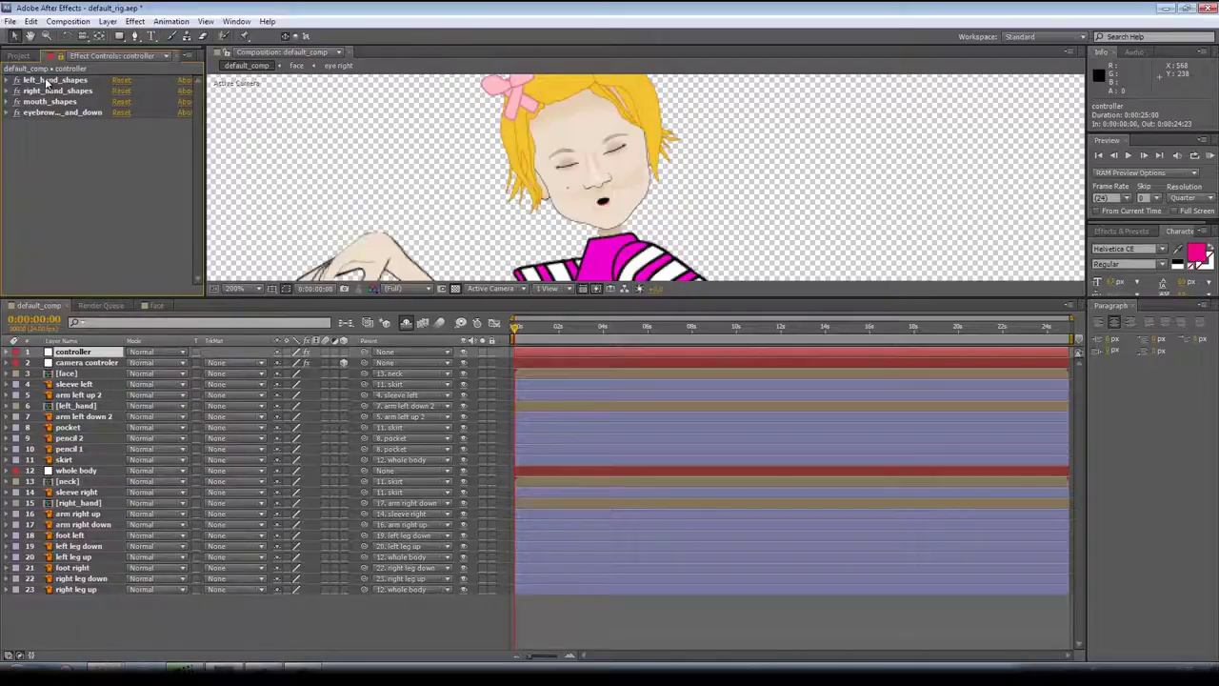
- Duplicate the left_hand_shapes slider, place the copy last in the effect list and rename it eyes_shapes
{"action": "left_click", "coordinate": [45, 82]}
{"action": "key", "text": "ctrl+d"}
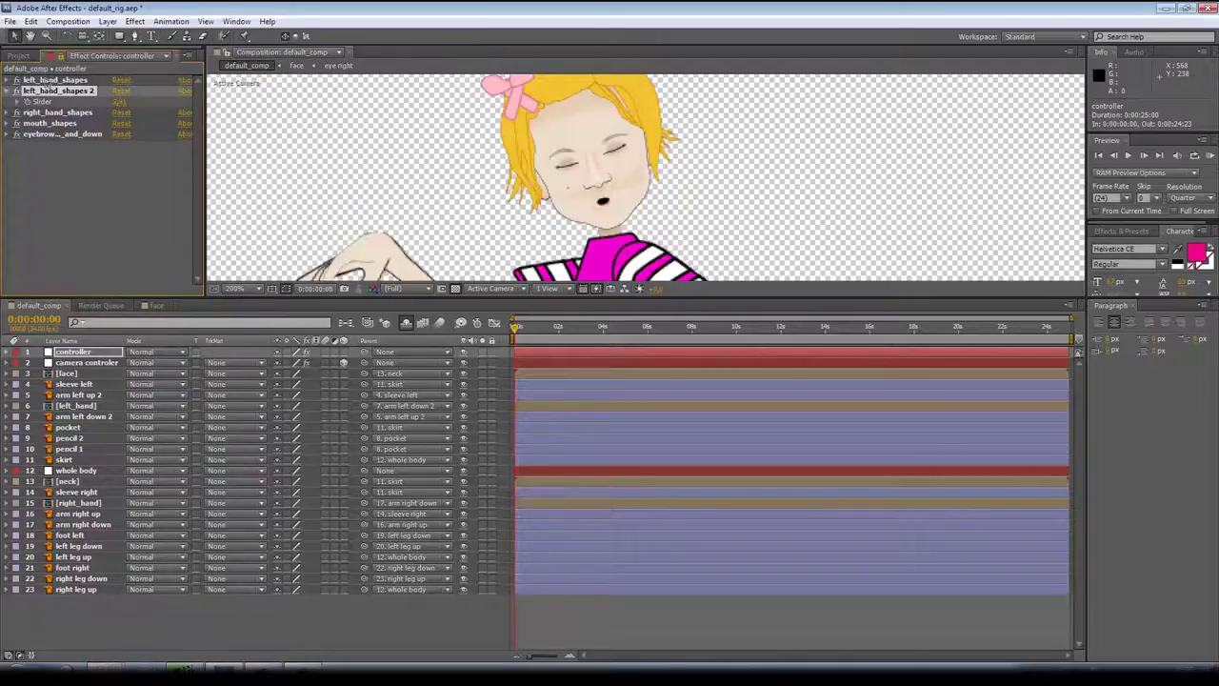
{"action": "left_click_drag", "start_coordinate": [53, 92], "coordinate": [58, 130]}
{"action": "key", "text": "Return"}
{"action": "type", "text": "eye_shapes"}
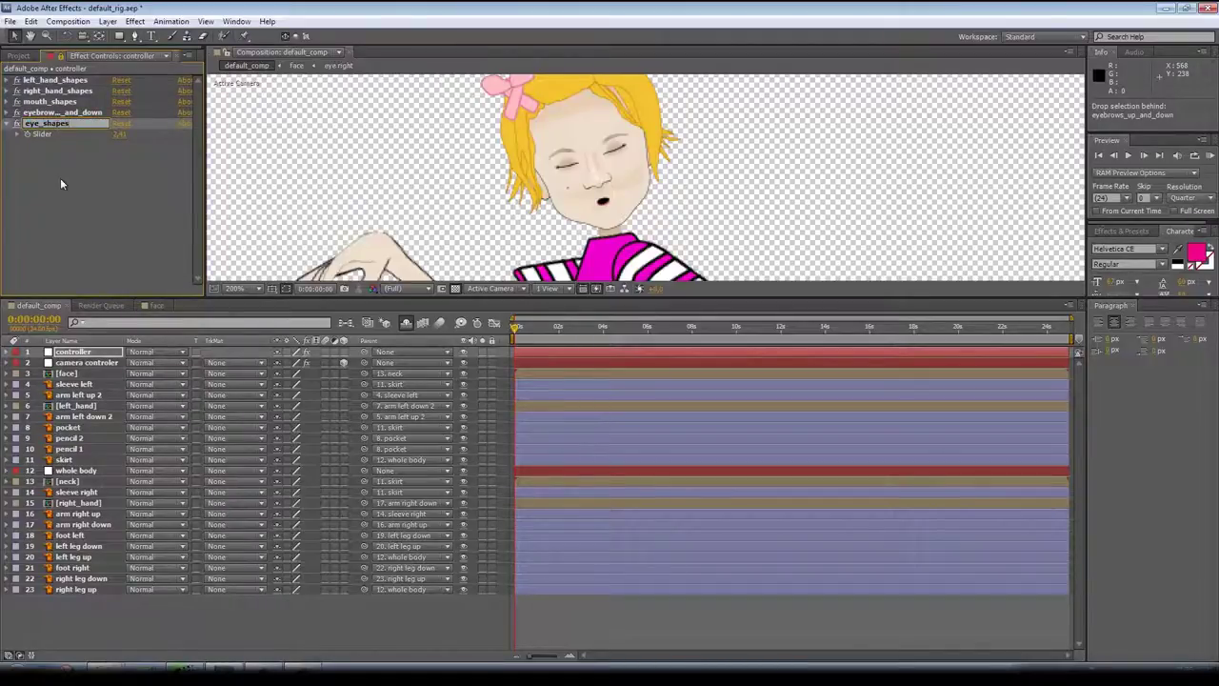
{"action": "key", "text": "Return"}
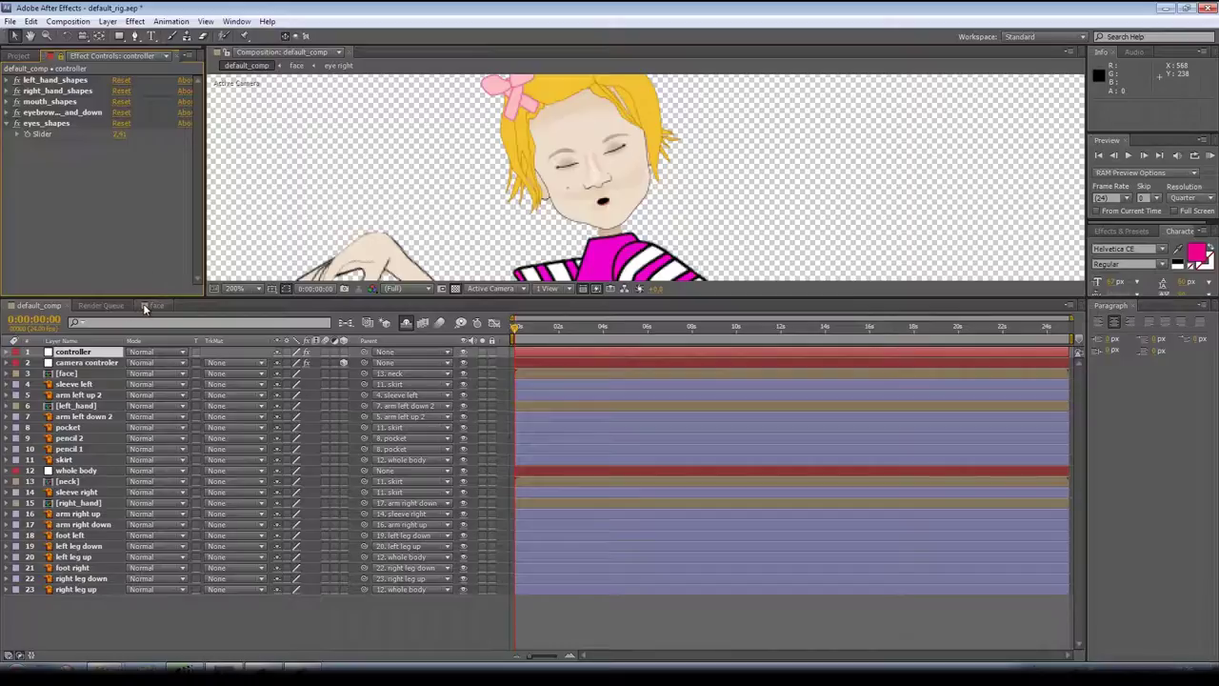
- Select the eye right layer in the face composition and copy the mouth and hands rig expression from expressions.txt in Notepad
{"action": "left_click", "coordinate": [147, 304]}
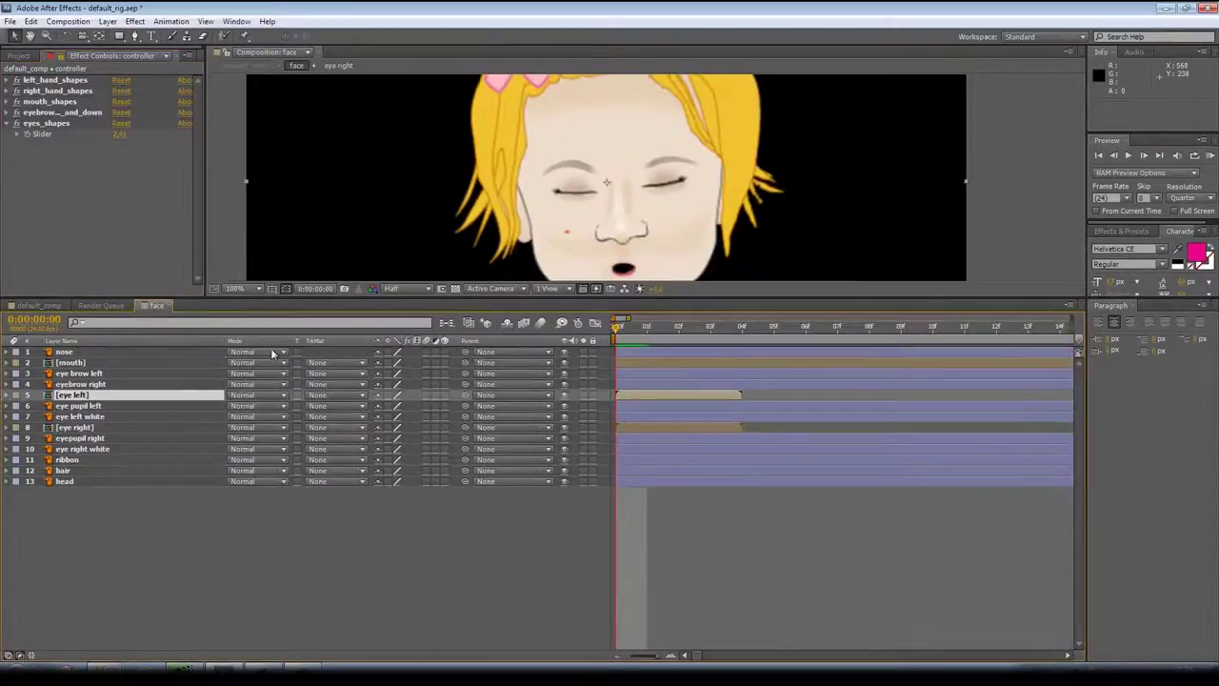
{"action": "left_click", "coordinate": [69, 429]}
{"action": "key", "text": "alt+Tab"}
{"action": "double_click", "coordinate": [292, 182]}
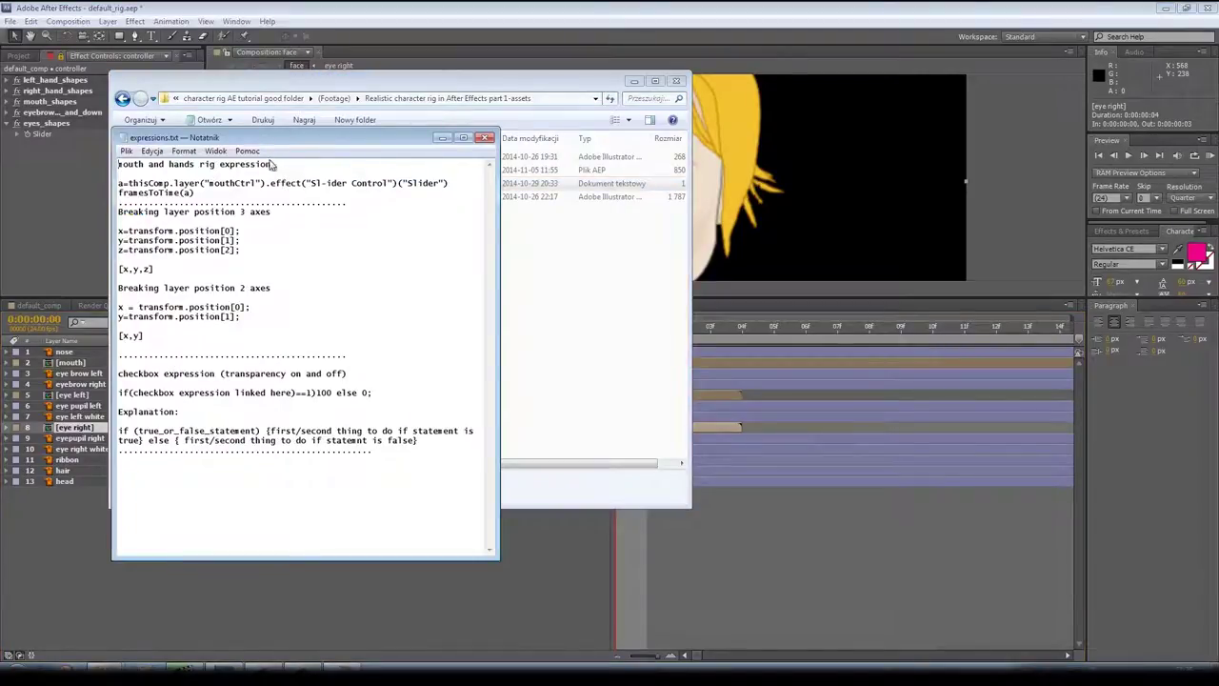
{"action": "left_click_drag", "start_coordinate": [213, 197], "coordinate": [119, 183]}
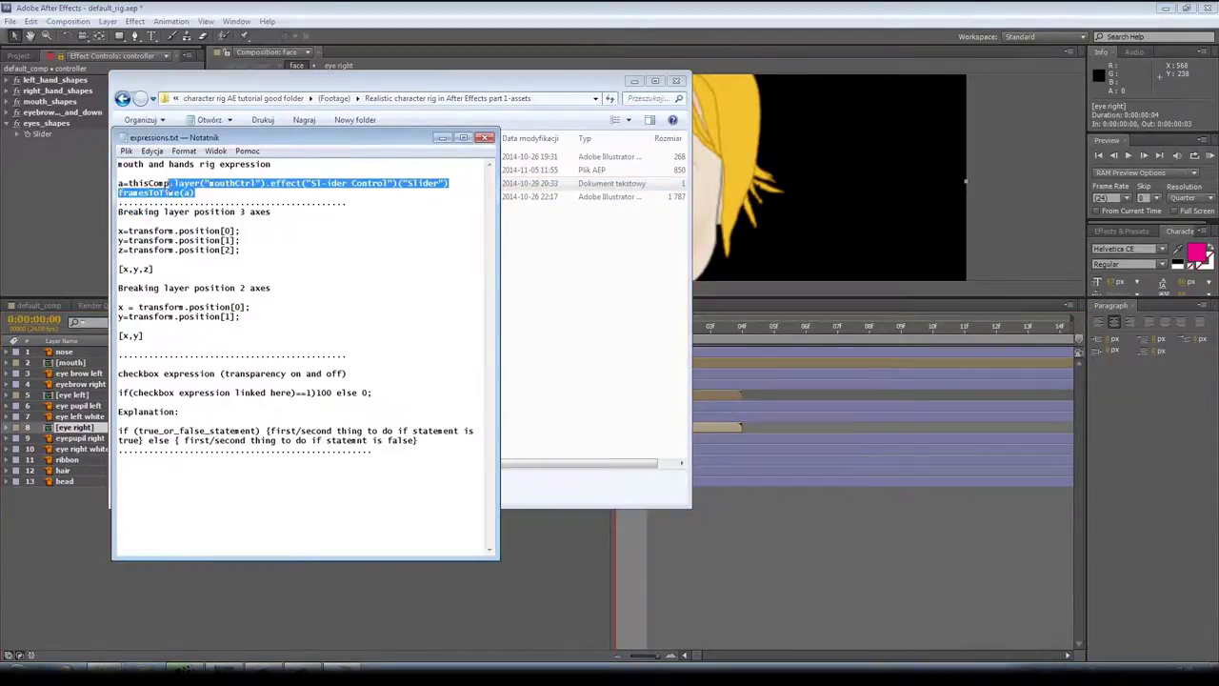
{"action": "right_click", "coordinate": [144, 196]}
{"action": "left_click", "coordinate": [181, 235]}
{"action": "left_click", "coordinate": [80, 231]}
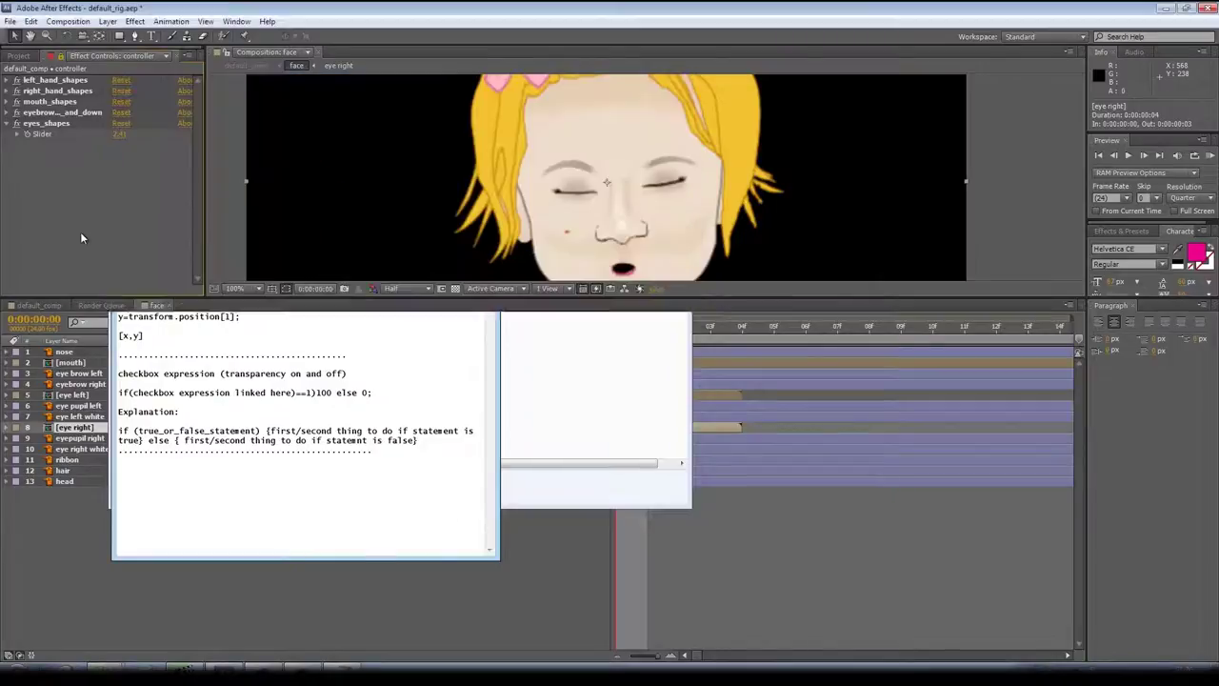
- Enable time remapping on the eye right layer and delete its second Time Remap keyframe at frame 4
{"action": "right_click", "coordinate": [70, 430]}
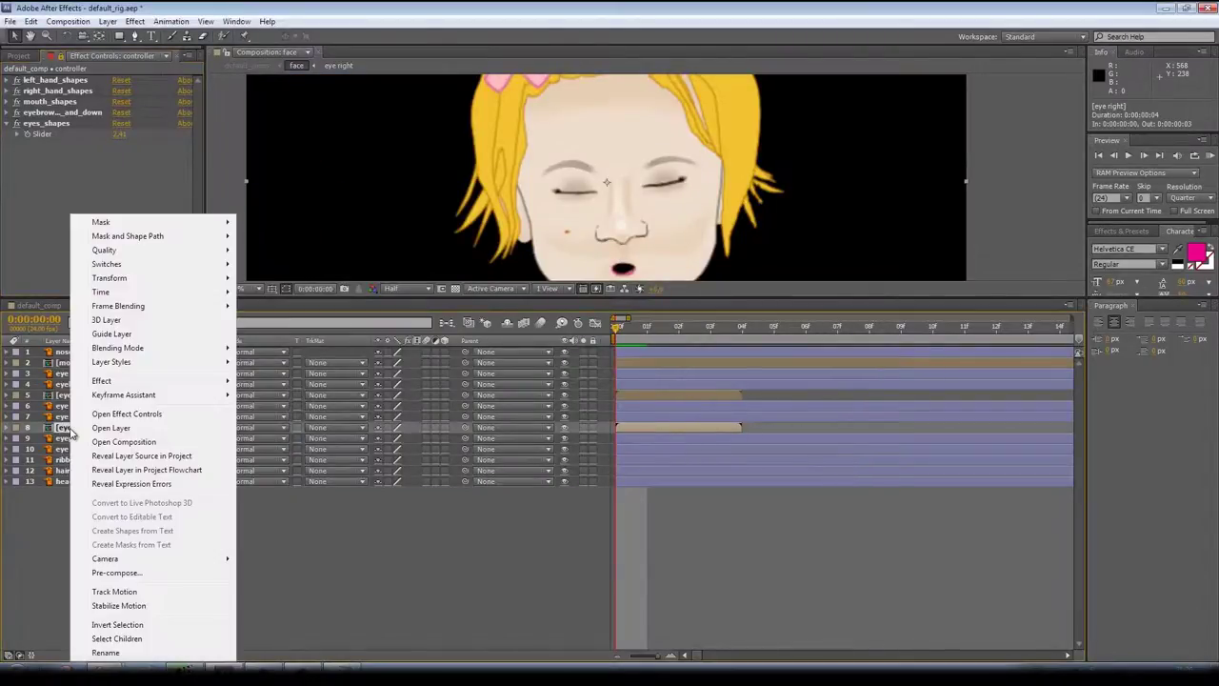
{"action": "mouse_move", "coordinate": [116, 292]}
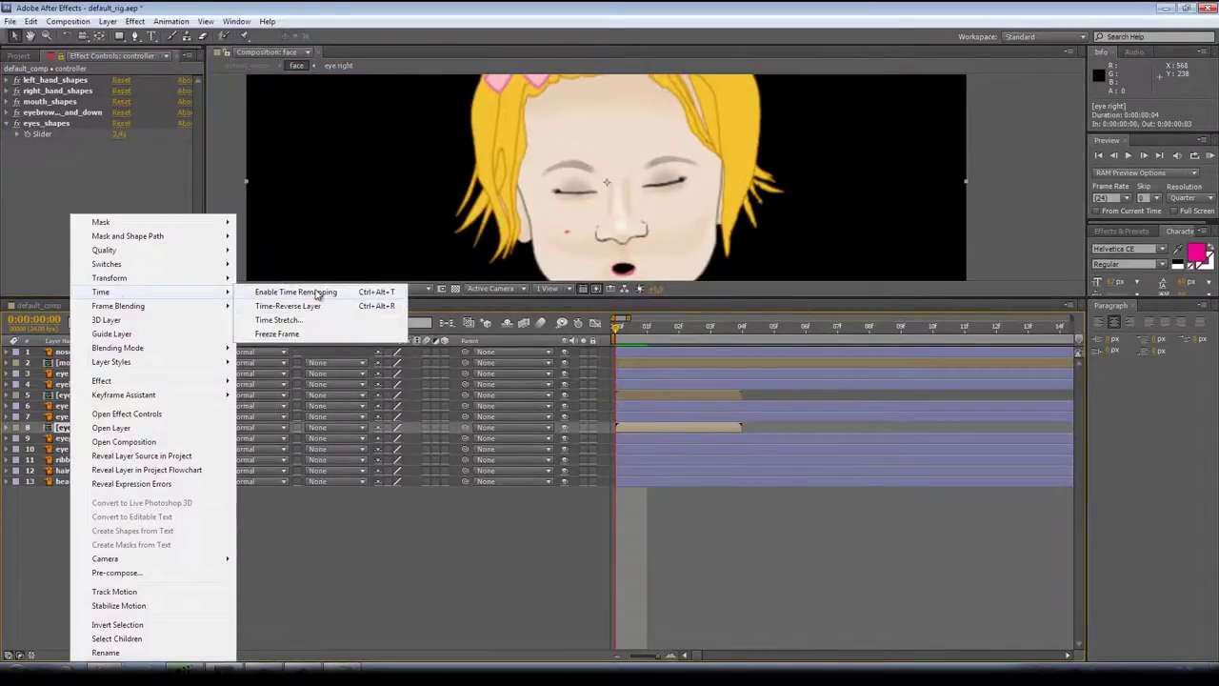
{"action": "left_click", "coordinate": [295, 293]}
{"action": "mouse_move", "coordinate": [657, 657]}
{"action": "left_mouse_down"}
{"action": "mouse_move", "coordinate": [641, 659]}
{"action": "mouse_move", "coordinate": [658, 659]}
{"action": "left_mouse_up"}
{"action": "left_click", "coordinate": [679, 438]}
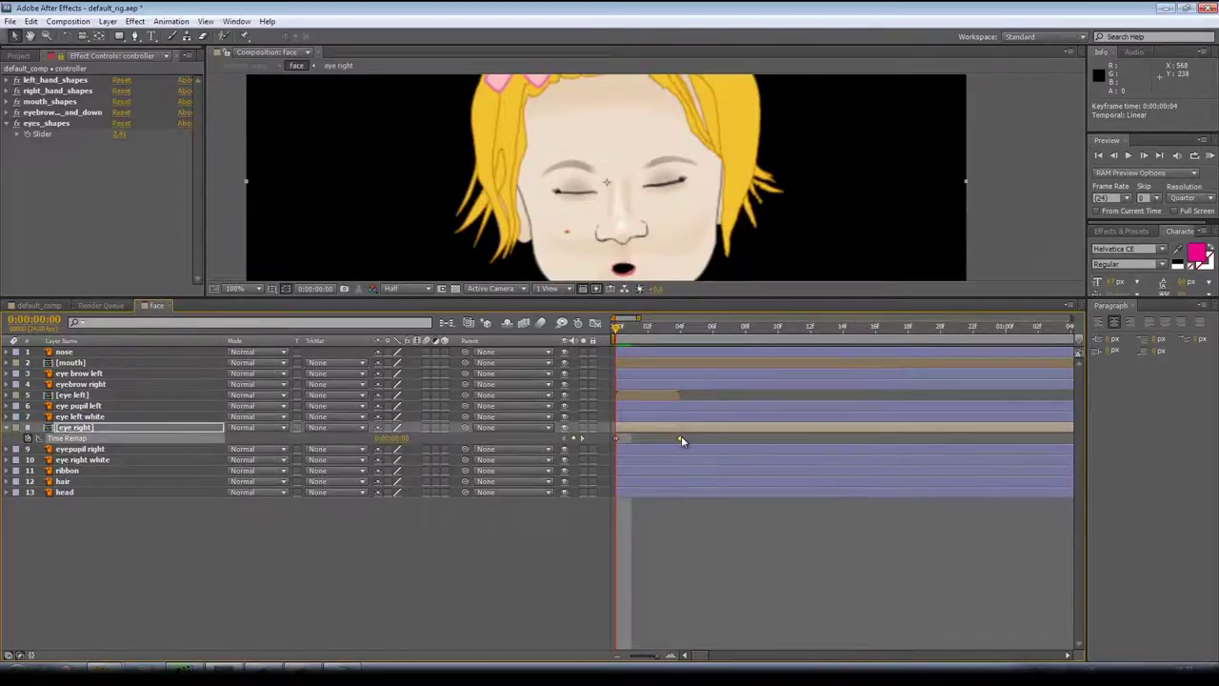
{"action": "key", "text": "Delete"}
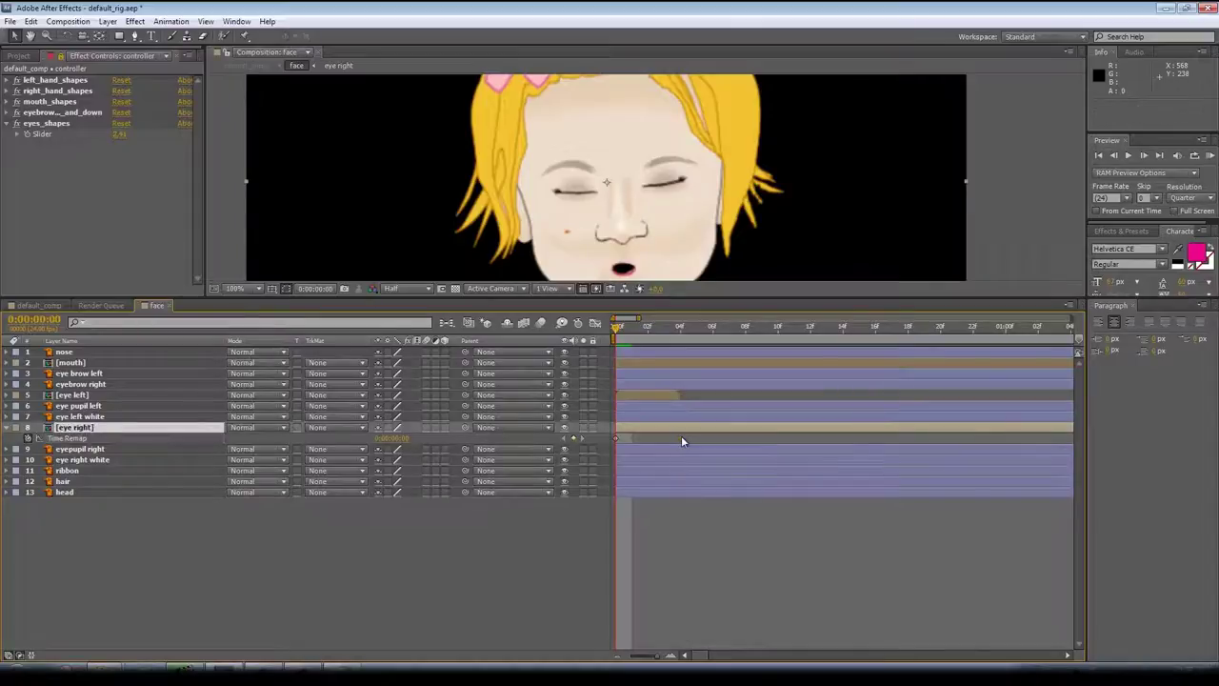
- Paste the copied expression onto eye right's Time Remap and link its a variable to the controller's eyes_shapes slider
{"action": "left_click", "coordinate": [28, 438], "text": "alt"}
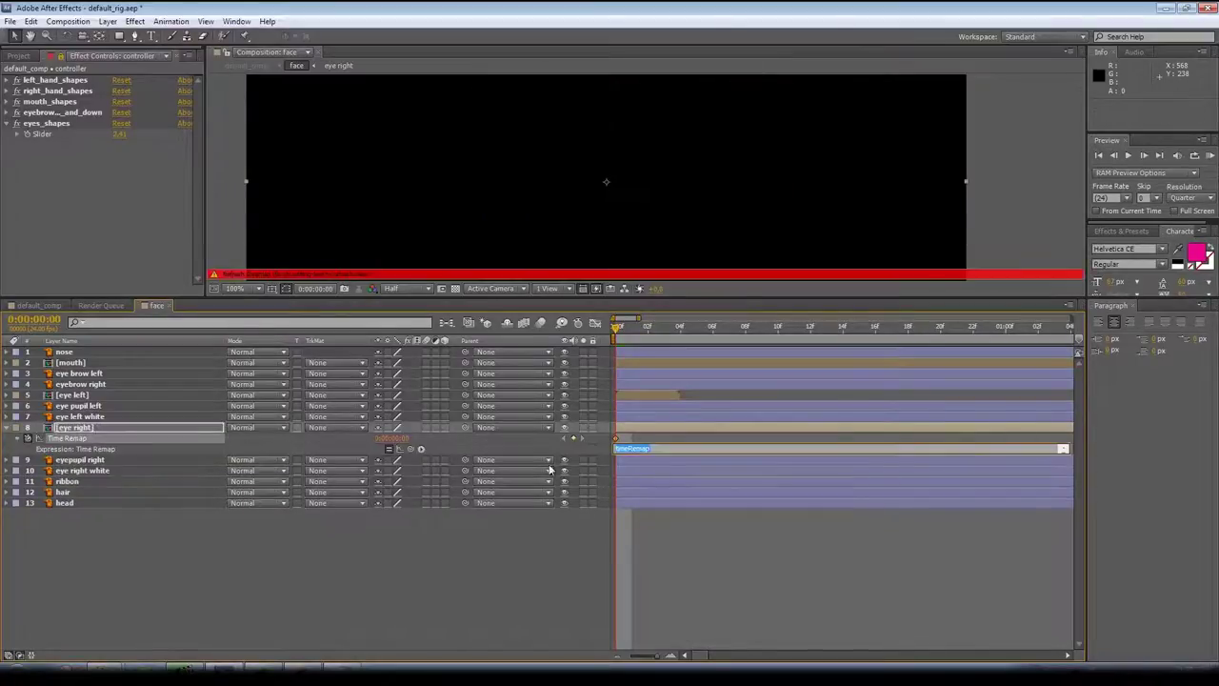
{"action": "right_click", "coordinate": [636, 447]}
{"action": "left_click", "coordinate": [666, 500]}
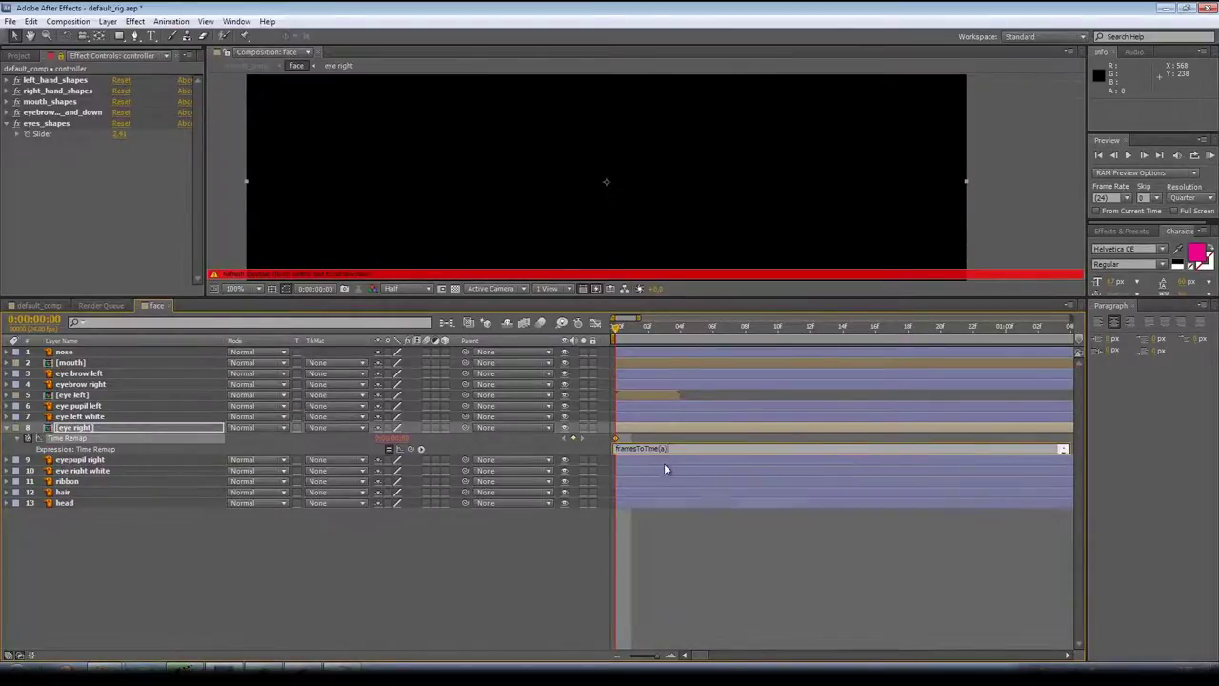
{"action": "left_click_drag", "start_coordinate": [684, 454], "coordinate": [689, 543]}
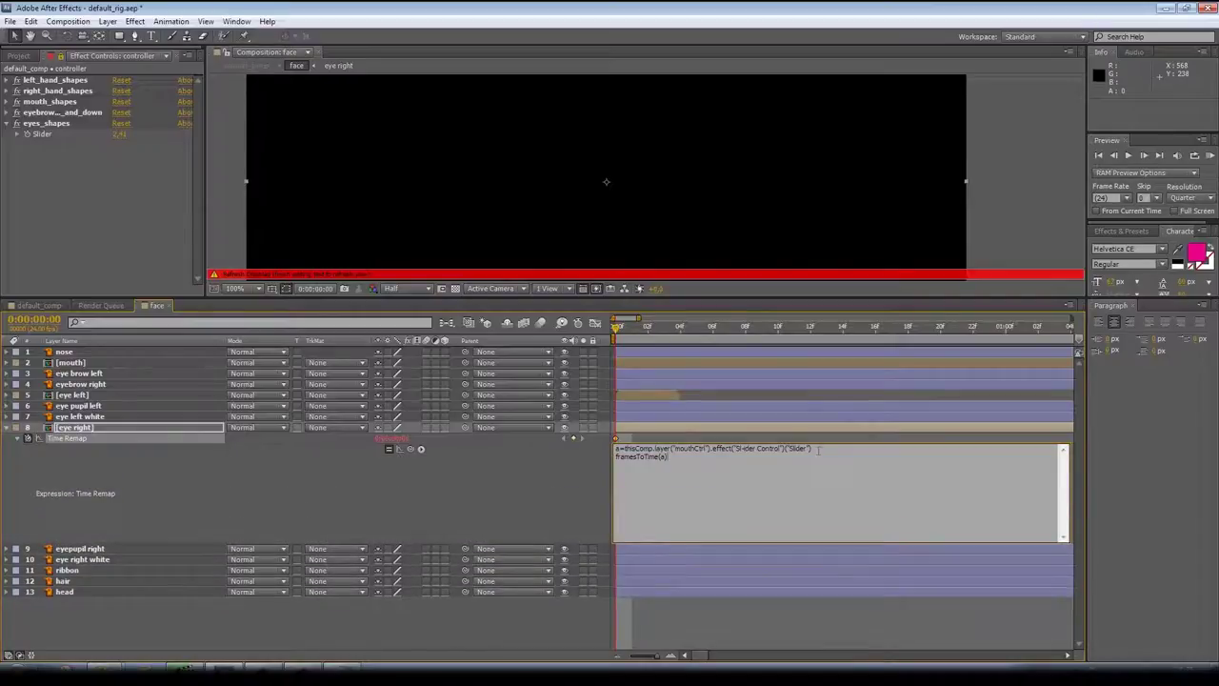
{"action": "left_click_drag", "start_coordinate": [817, 447], "coordinate": [626, 447]}
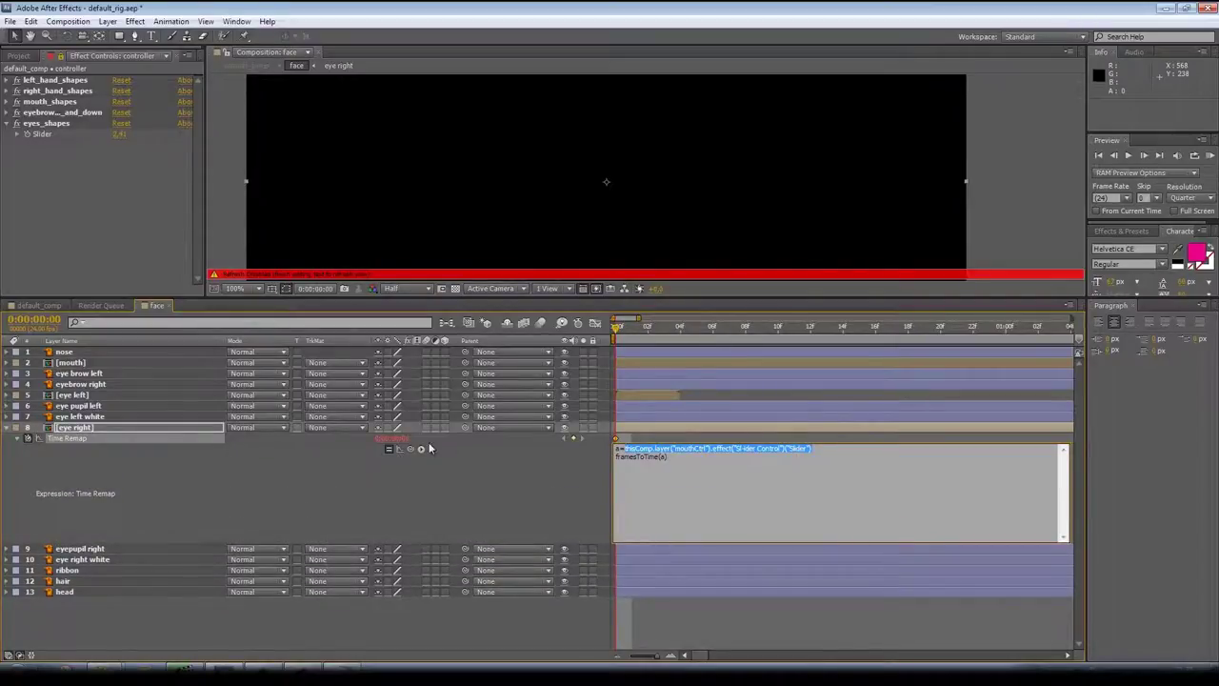
{"action": "left_click_drag", "start_coordinate": [409, 449], "coordinate": [188, 150]}
{"action": "left_click", "coordinate": [53, 145]}
{"action": "left_click", "coordinate": [17, 135]}
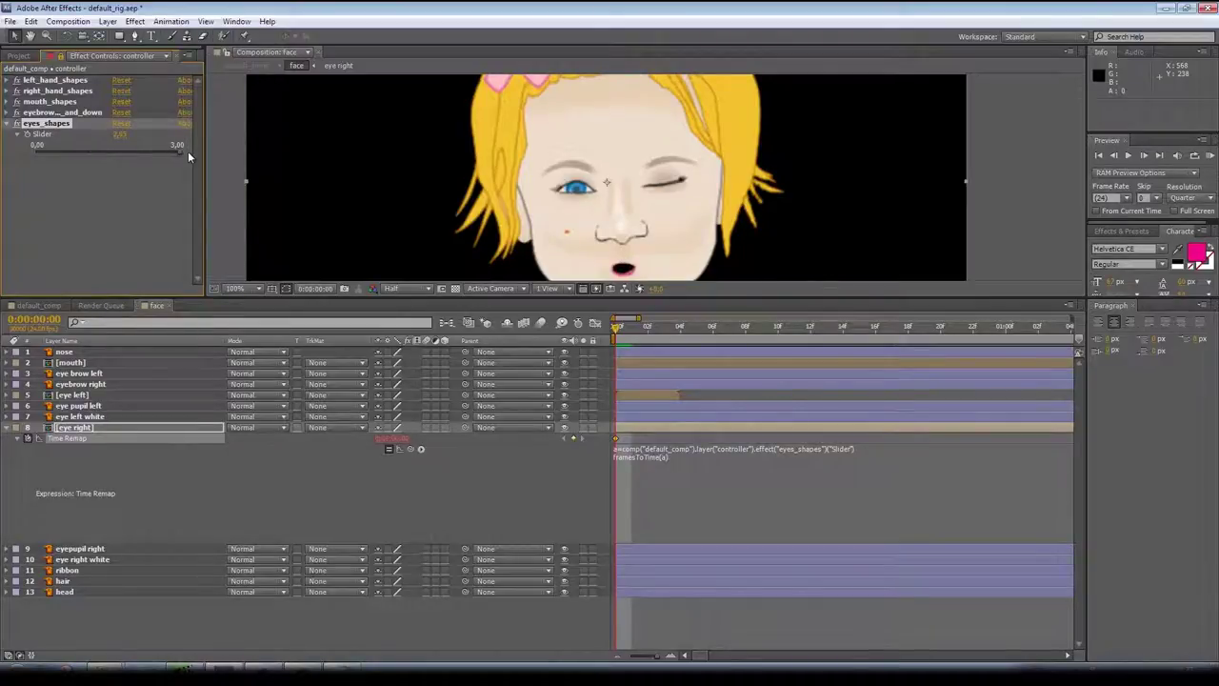
- Copy the complete Time Remap expression of the eye right layer
{"action": "left_click", "coordinate": [657, 453]}
{"action": "right_click", "coordinate": [657, 454]}
{"action": "key", "text": "ctrl+c"}
{"action": "left_click", "coordinate": [688, 492]}
{"action": "left_click", "coordinate": [334, 501]}
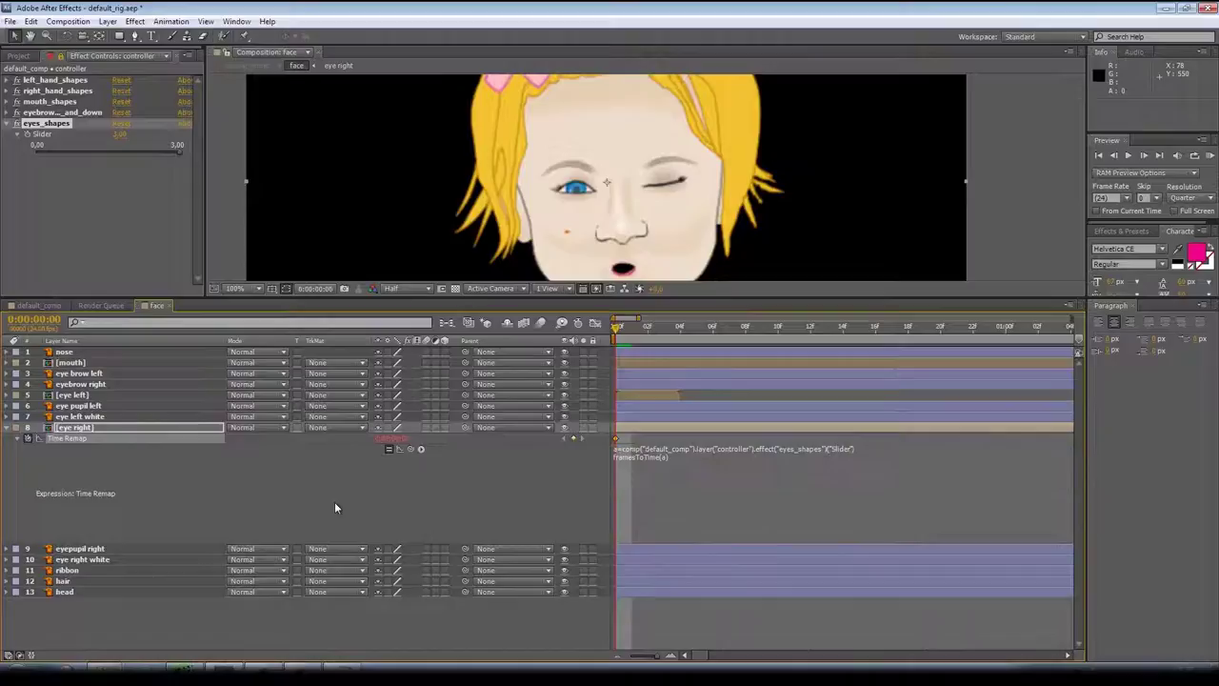
- Enable time remapping on the eye left layer with only its first keyframe and paste the copied eye right expression there
{"action": "left_click", "coordinate": [72, 395]}
{"action": "right_click", "coordinate": [65, 396]}
{"action": "mouse_move", "coordinate": [120, 292]}
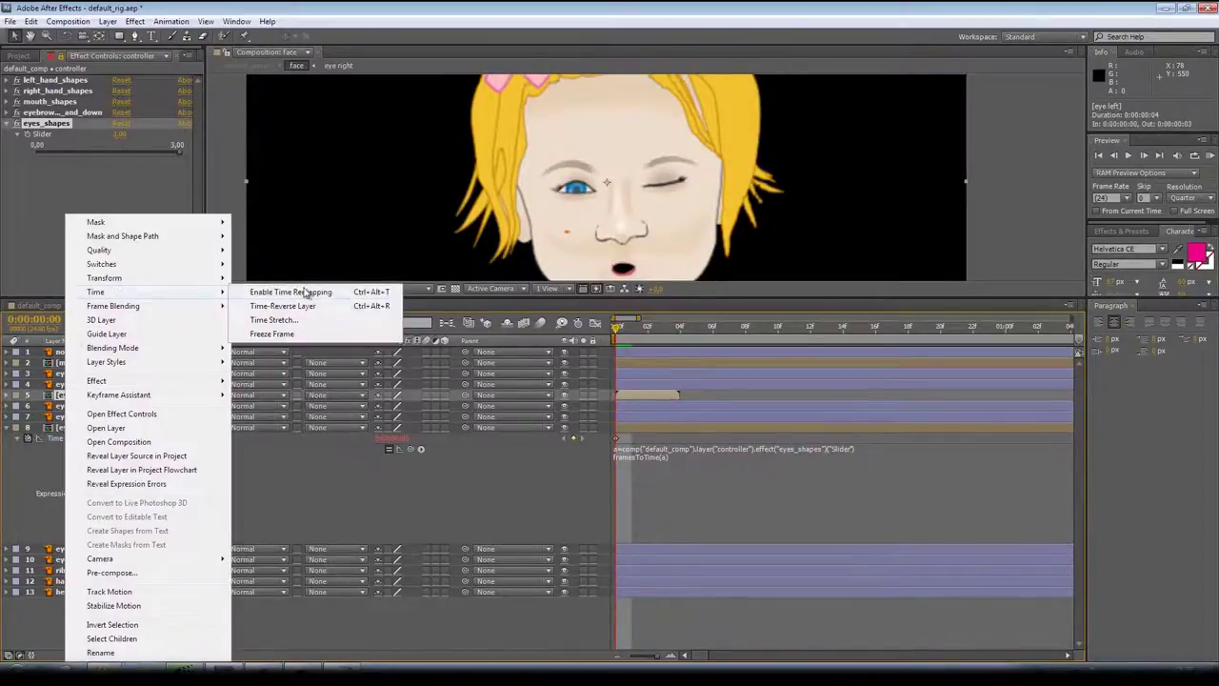
{"action": "left_click", "coordinate": [306, 292]}
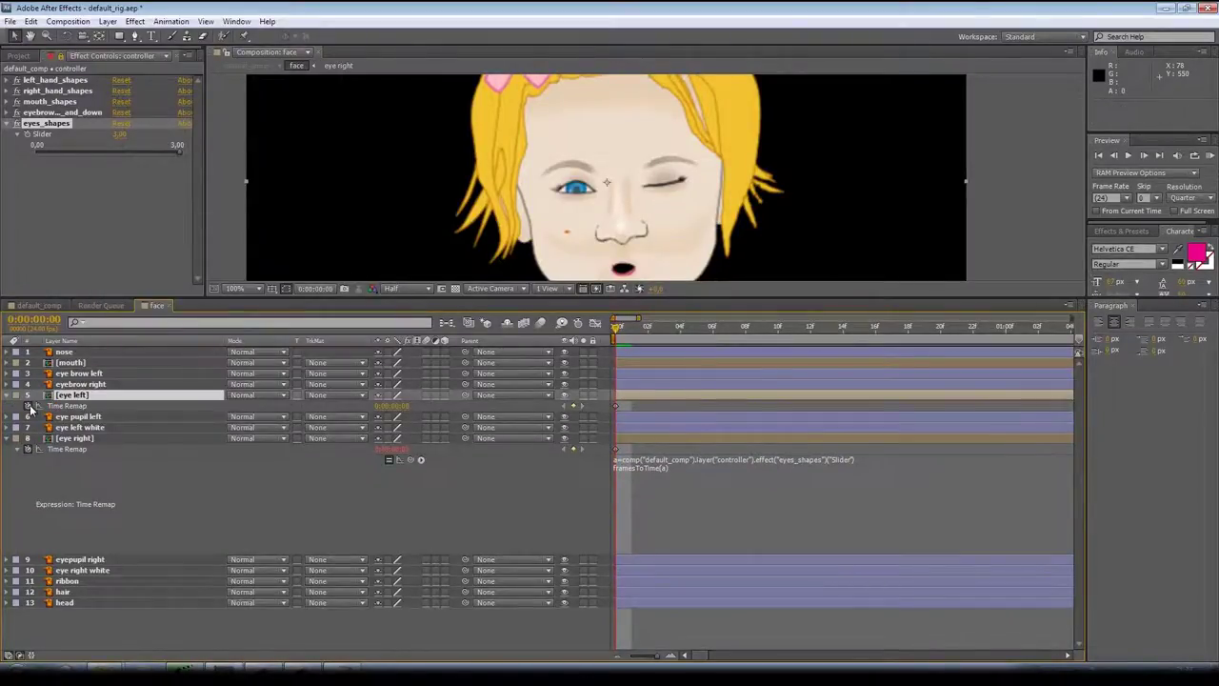
{"action": "left_click", "coordinate": [38, 405], "text": "alt"}
{"action": "key", "text": "ctrl+v"}
{"action": "left_click", "coordinate": [521, 421]}
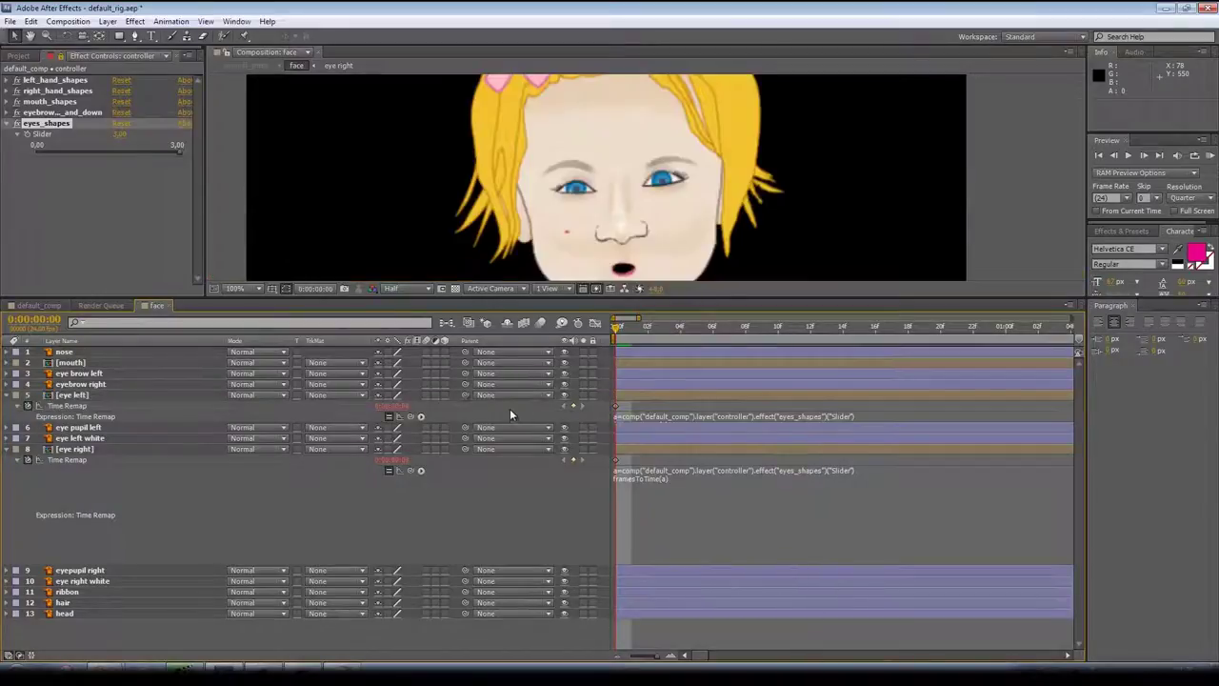
- Test the eyes_shapes slider on the face, and step through the eyelid poses in the eye left composition to frame 3
{"action": "left_click_drag", "start_coordinate": [127, 149], "coordinate": [154, 154]}
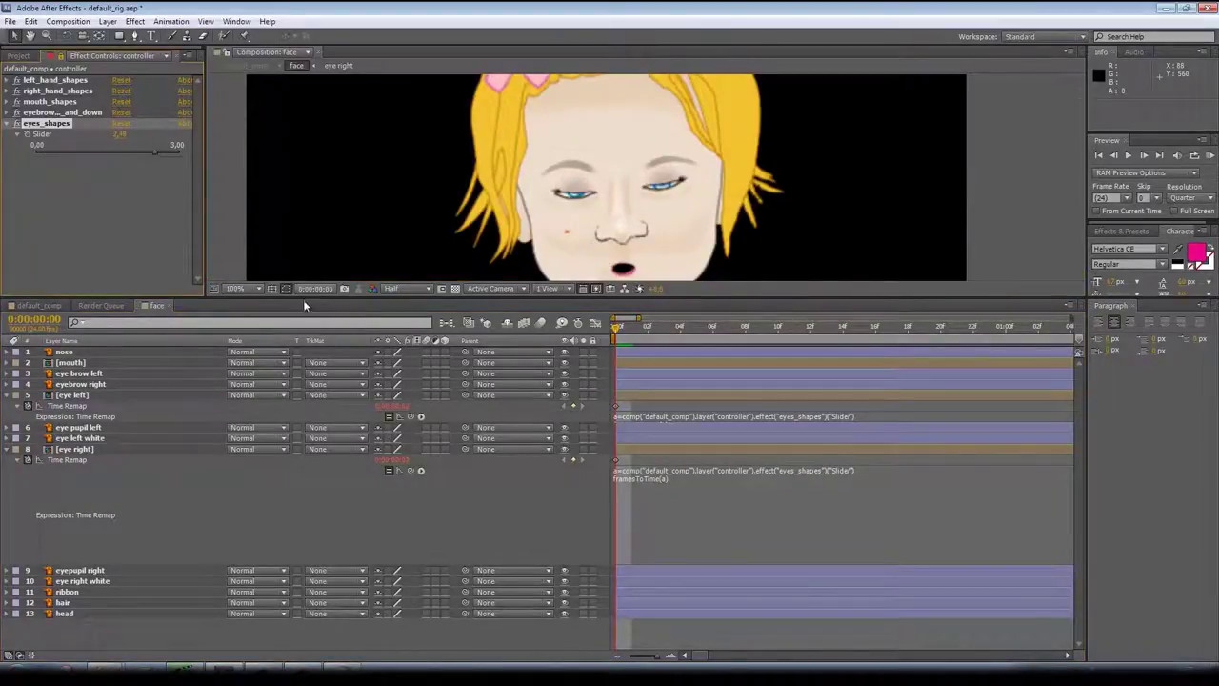
{"action": "double_click", "coordinate": [86, 395]}
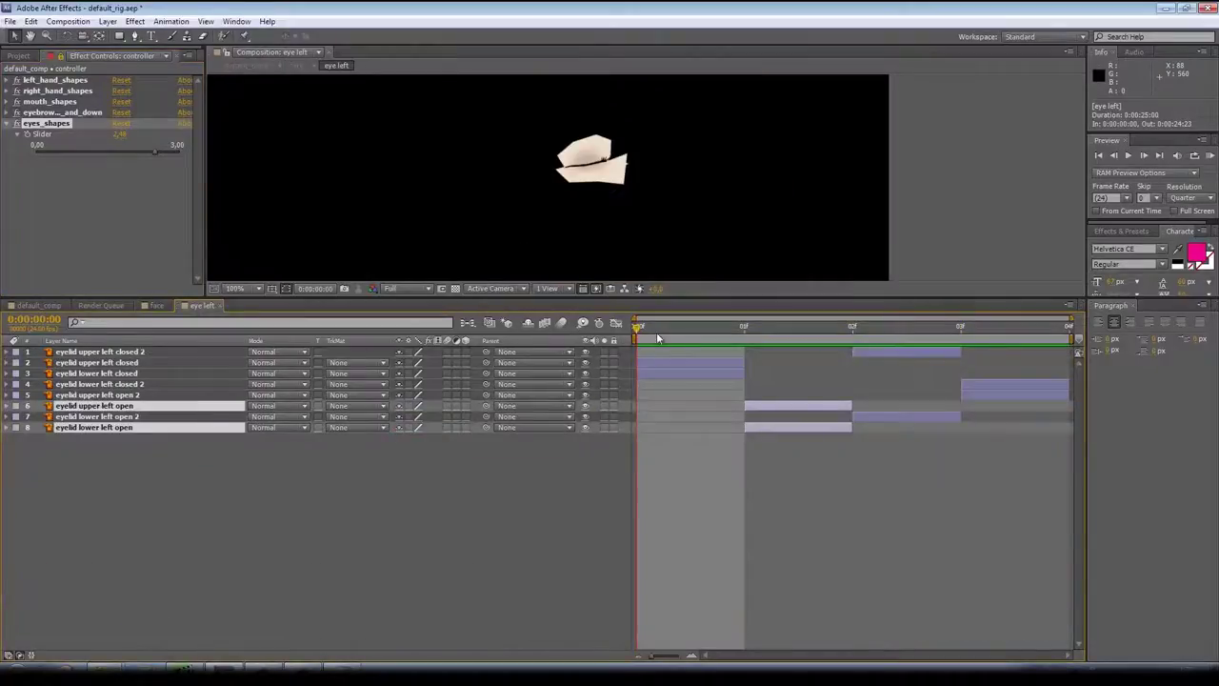
{"action": "key", "text": "Page_Down"}
{"action": "key", "text": "Page_Down"}
{"action": "key", "text": "Page_Down"}
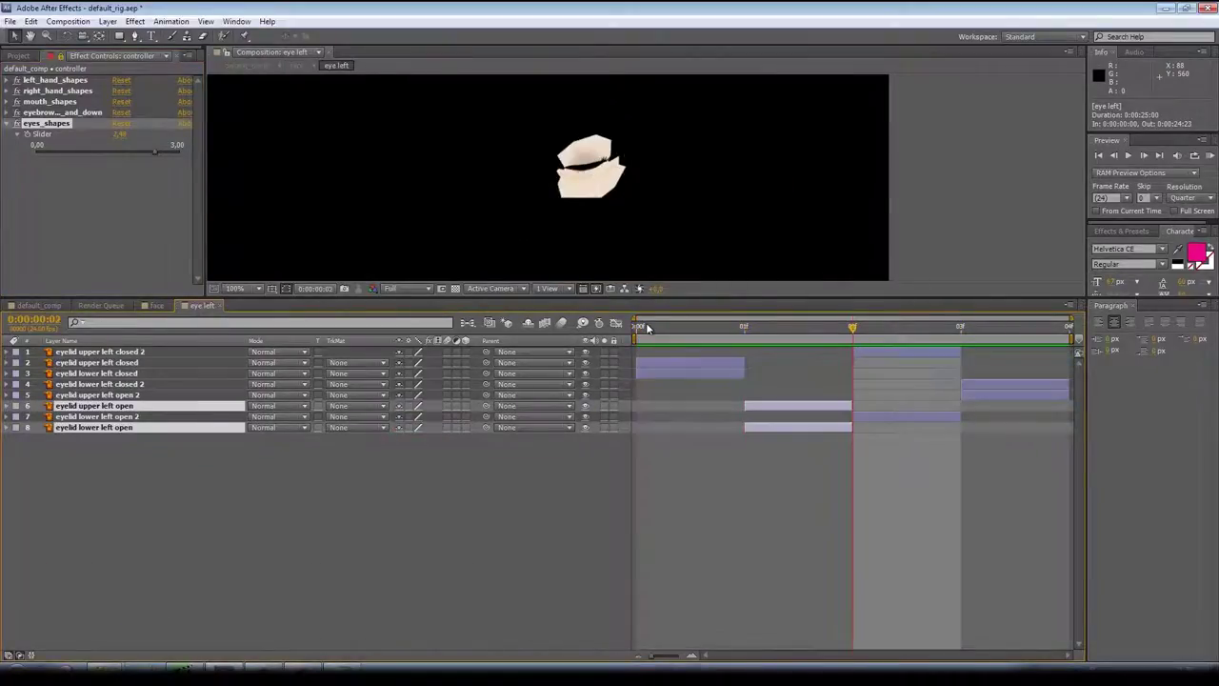
- Examine the value and range settings of the eyes_shapes slider without changing them
{"action": "right_click", "coordinate": [35, 135]}
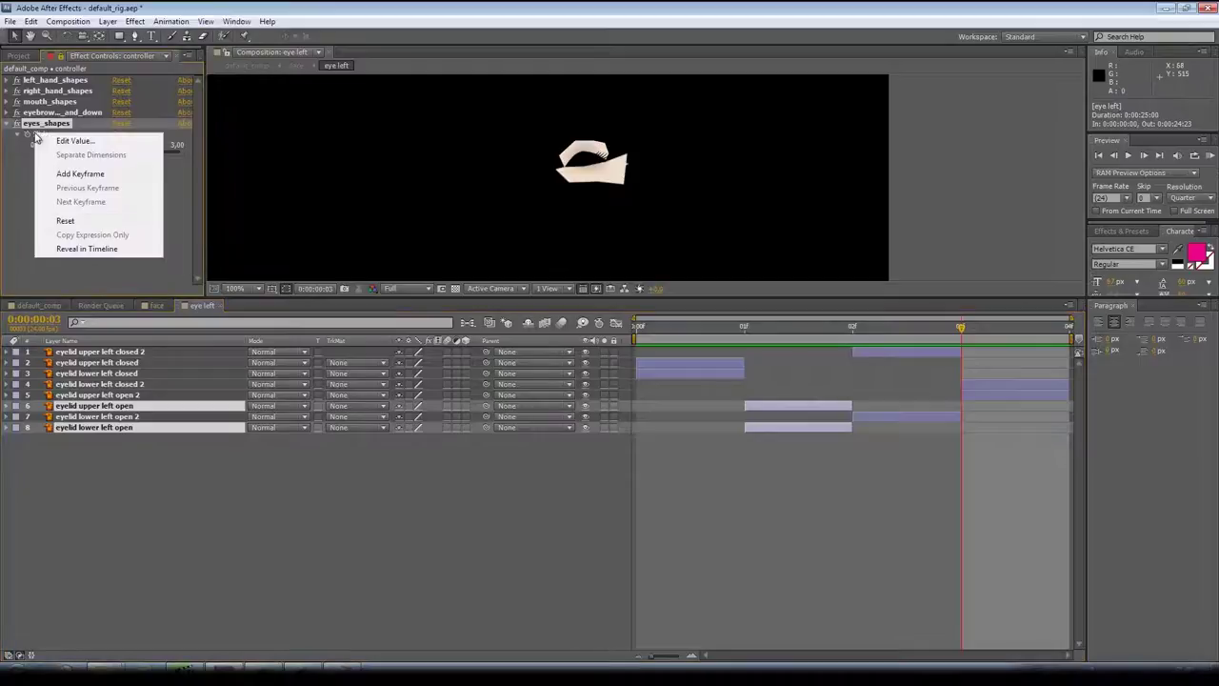
{"action": "left_click", "coordinate": [83, 144]}
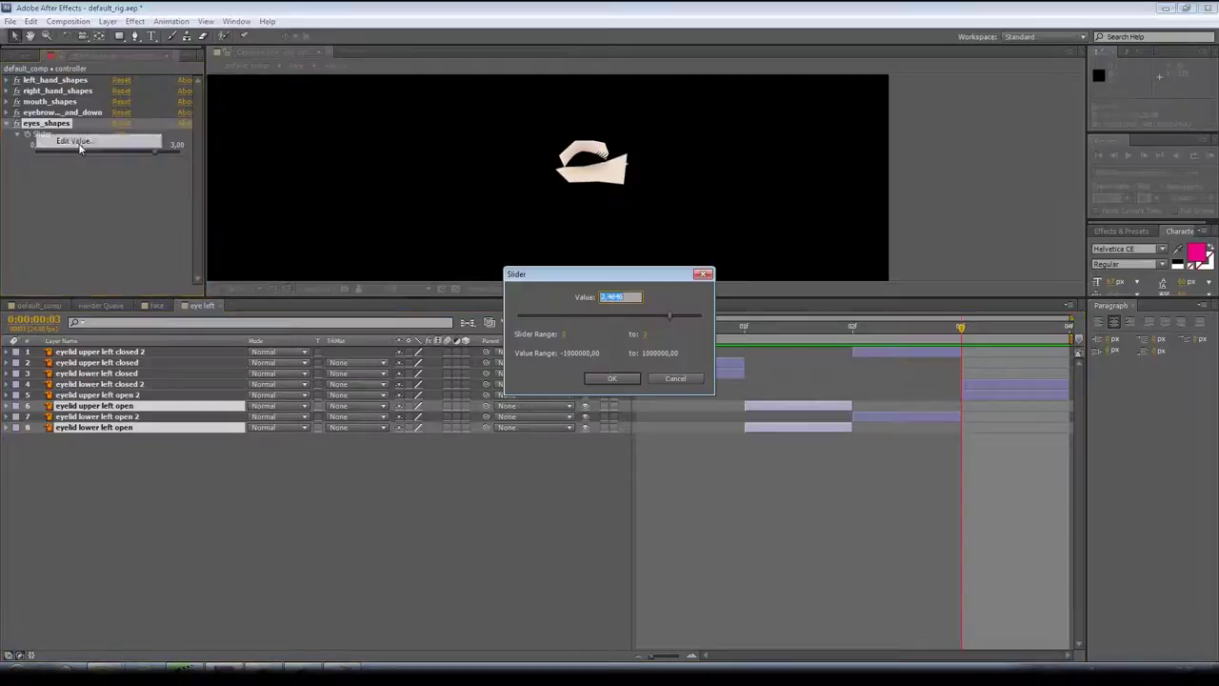
{"action": "left_click", "coordinate": [672, 379]}
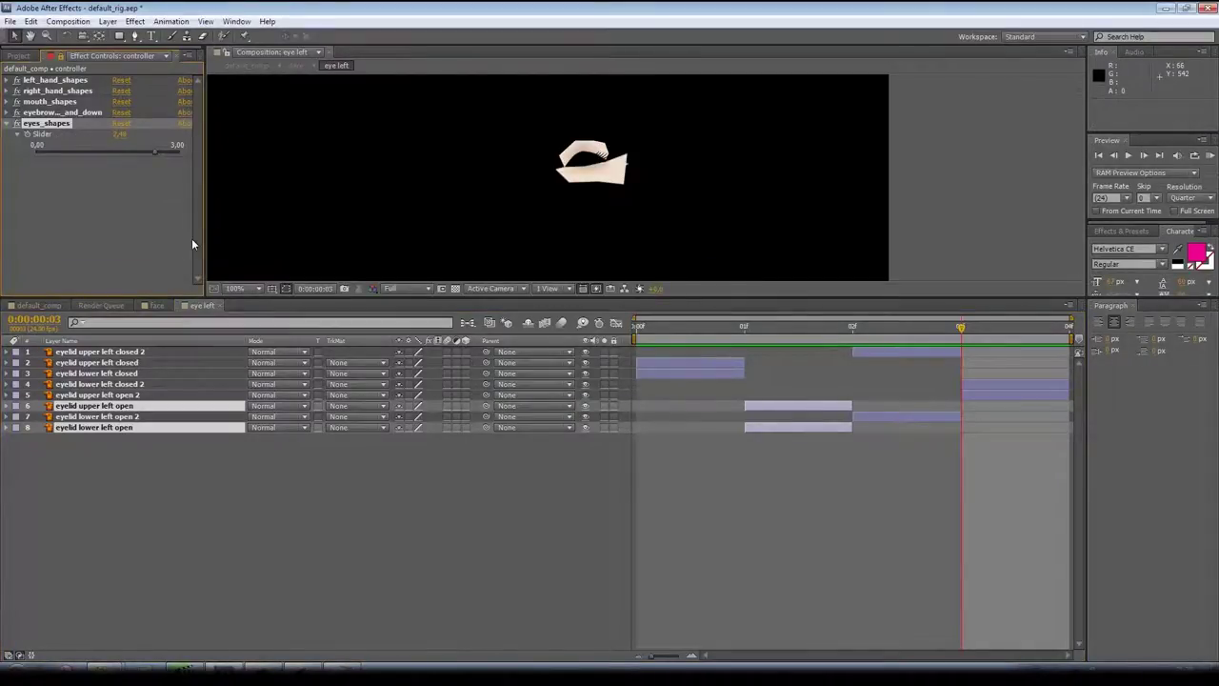
- Close the eye left composition and run the eyes_shapes slider through its eyelid poses, leaving it at 3,00
{"action": "left_click", "coordinate": [219, 305]}
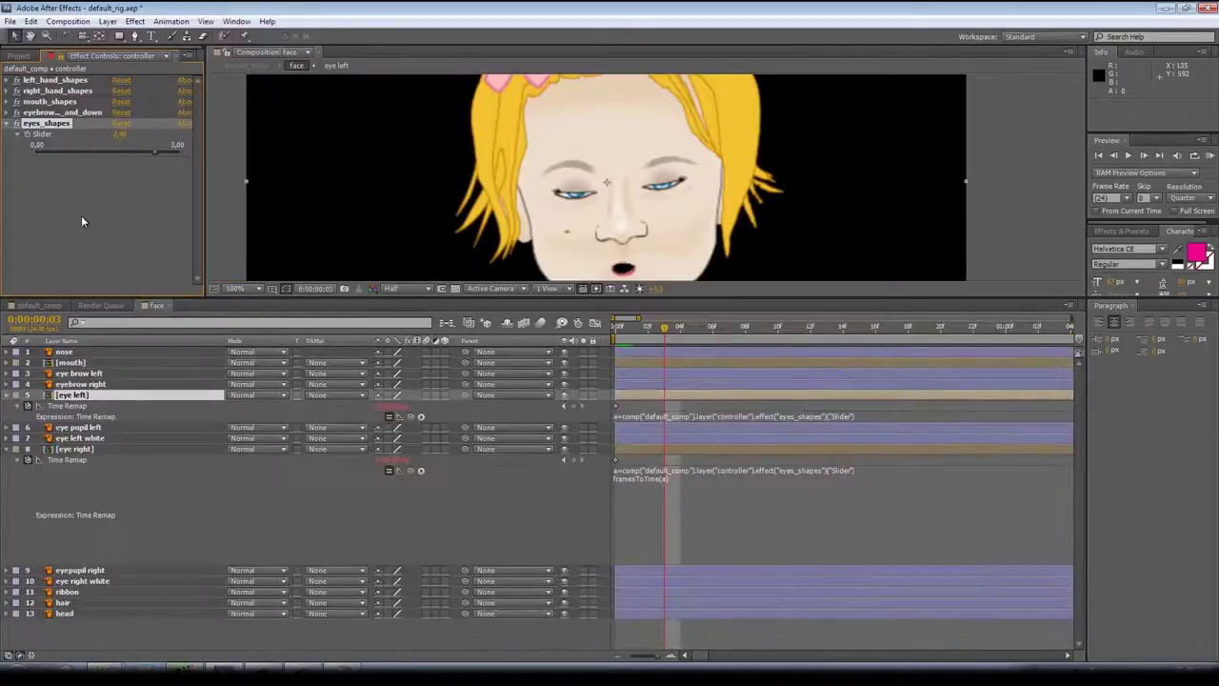
{"action": "left_click_drag", "start_coordinate": [120, 151], "coordinate": [50, 156]}
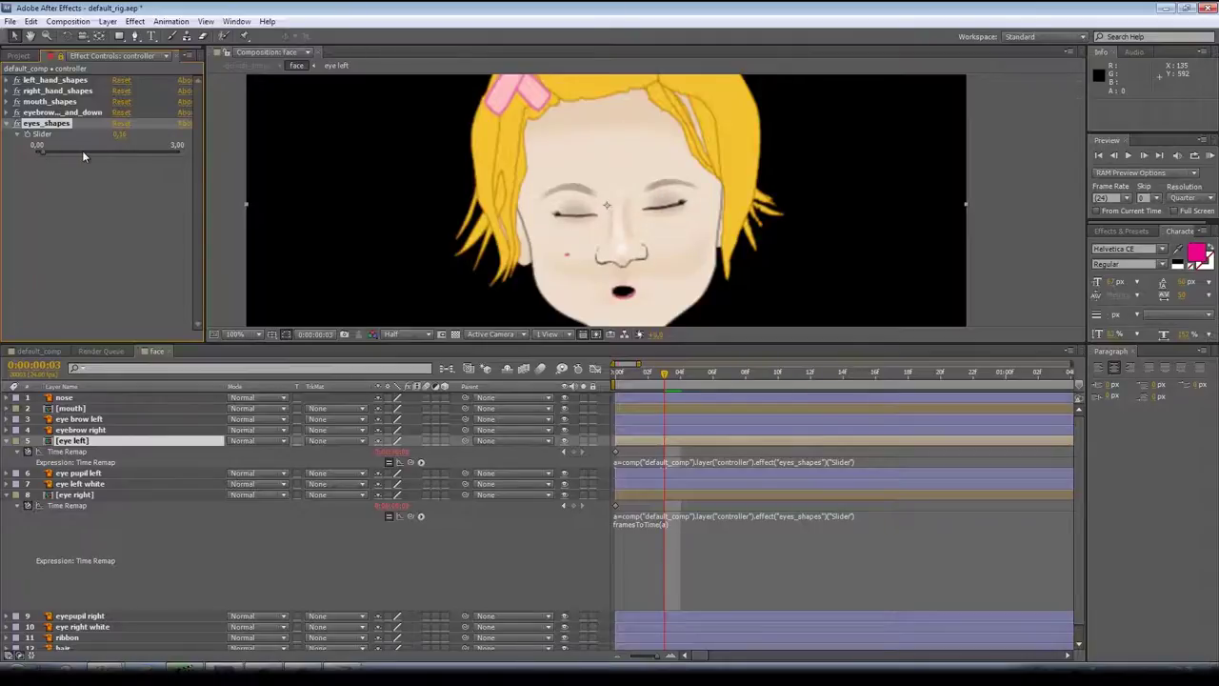
{"action": "left_click_drag", "start_coordinate": [129, 152], "coordinate": [156, 150]}
- Add a Slider Control effect to the controller layer in default_comp
{"action": "left_click", "coordinate": [133, 21]}
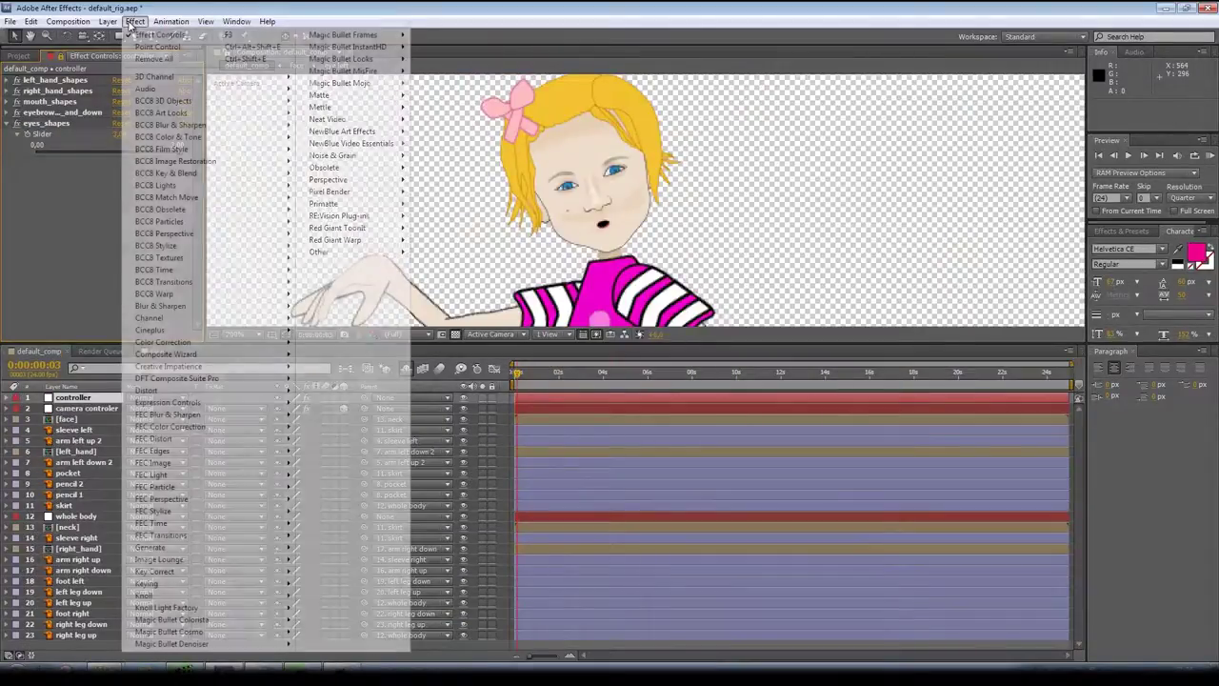
{"action": "mouse_move", "coordinate": [168, 403]}
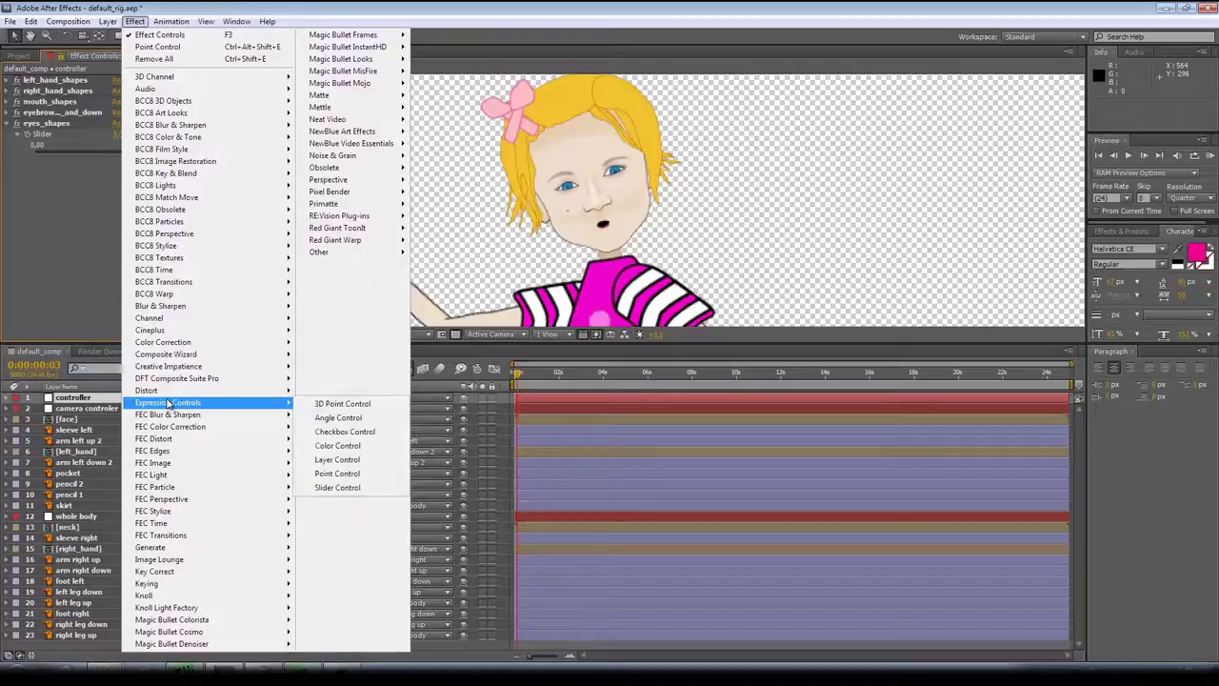
{"action": "left_click", "coordinate": [338, 488]}
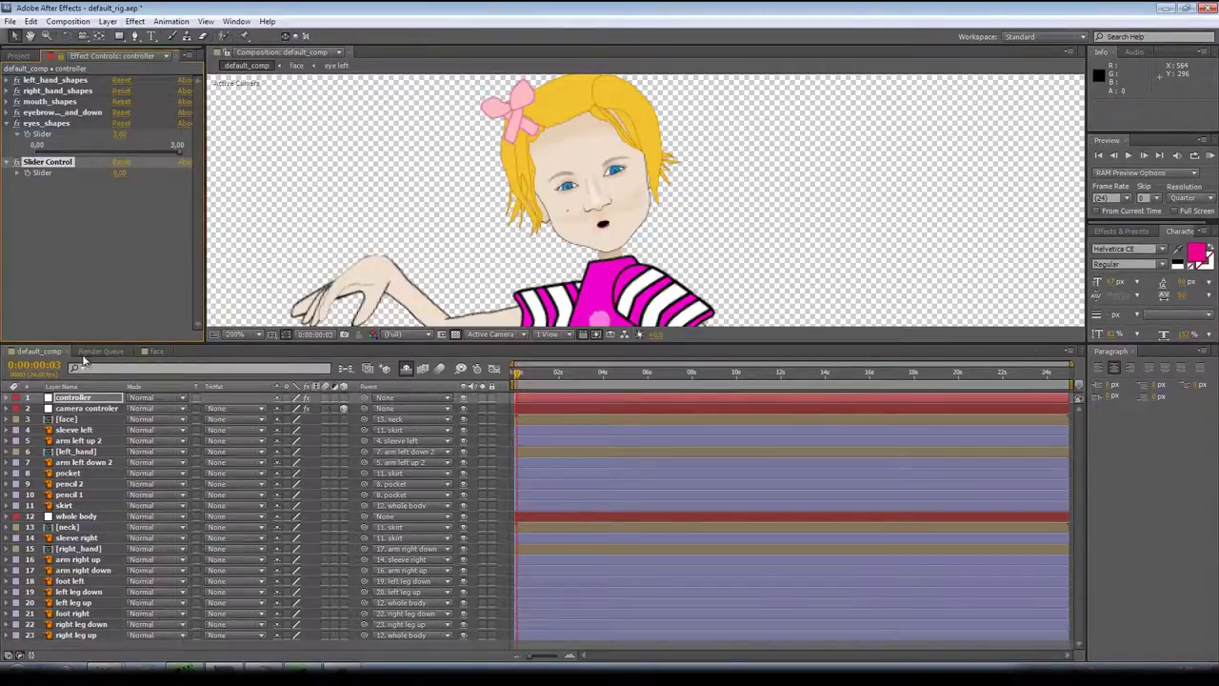
- Select the eye pupil left layer in the face composition and copy the two-axis layer position expression from expressions.txt in Notepad
{"action": "left_click", "coordinate": [156, 353]}
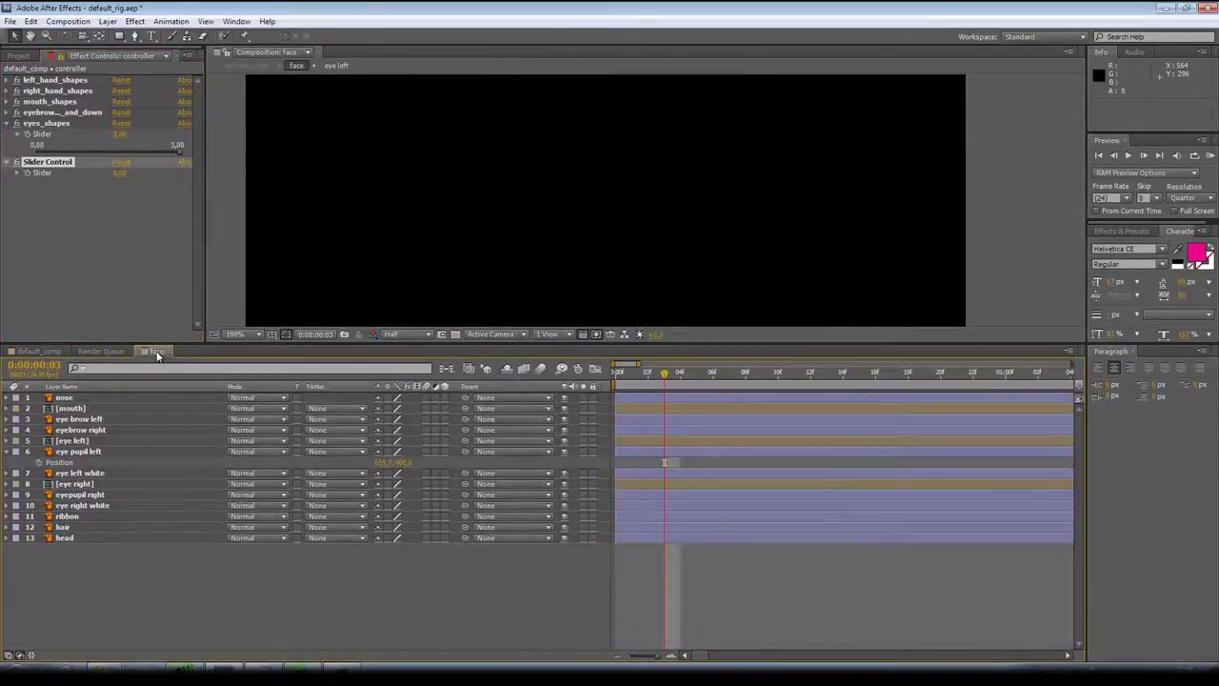
{"action": "left_click", "coordinate": [78, 451]}
{"action": "key", "text": "alt+Tab"}
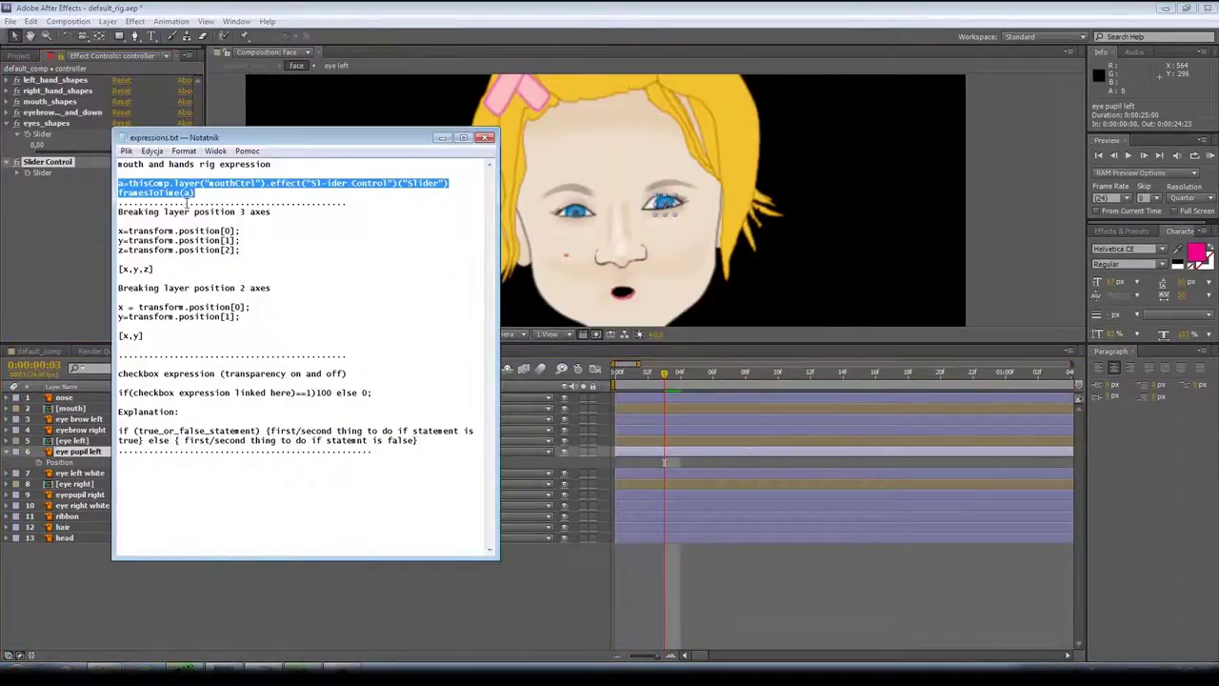
{"action": "left_click", "coordinate": [252, 321]}
{"action": "left_click_drag", "start_coordinate": [150, 336], "coordinate": [121, 307]}
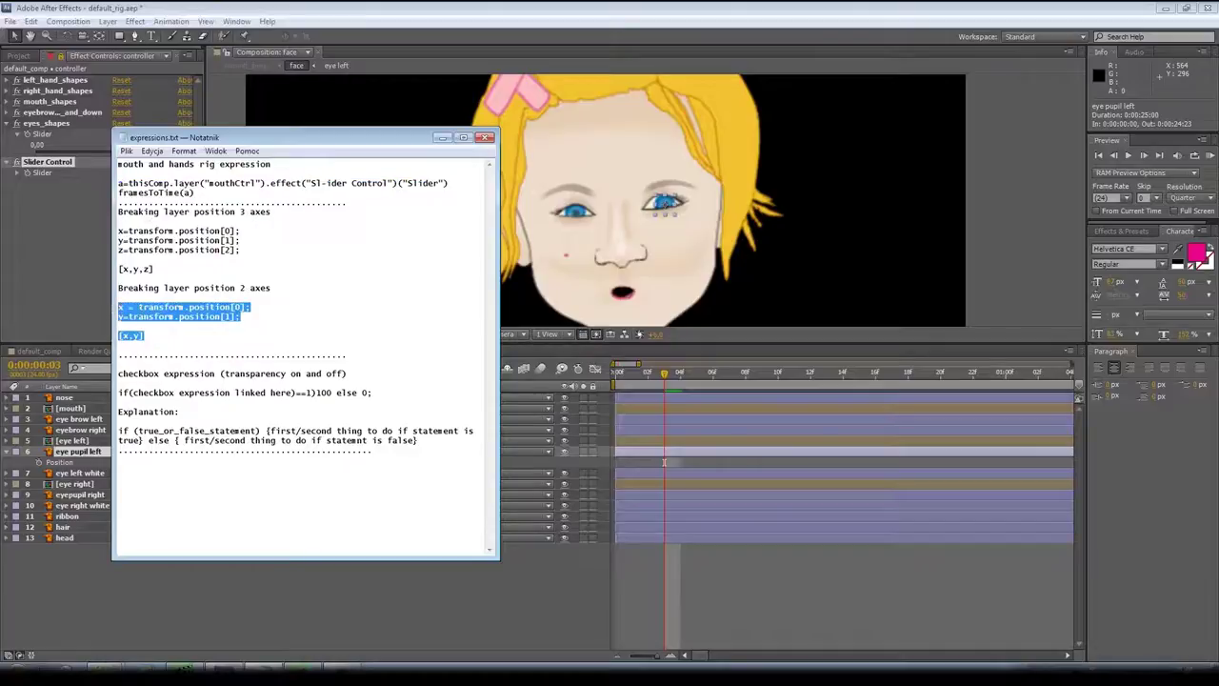
{"action": "right_click", "coordinate": [180, 330]}
{"action": "left_click", "coordinate": [186, 354]}
{"action": "left_click", "coordinate": [74, 304]}
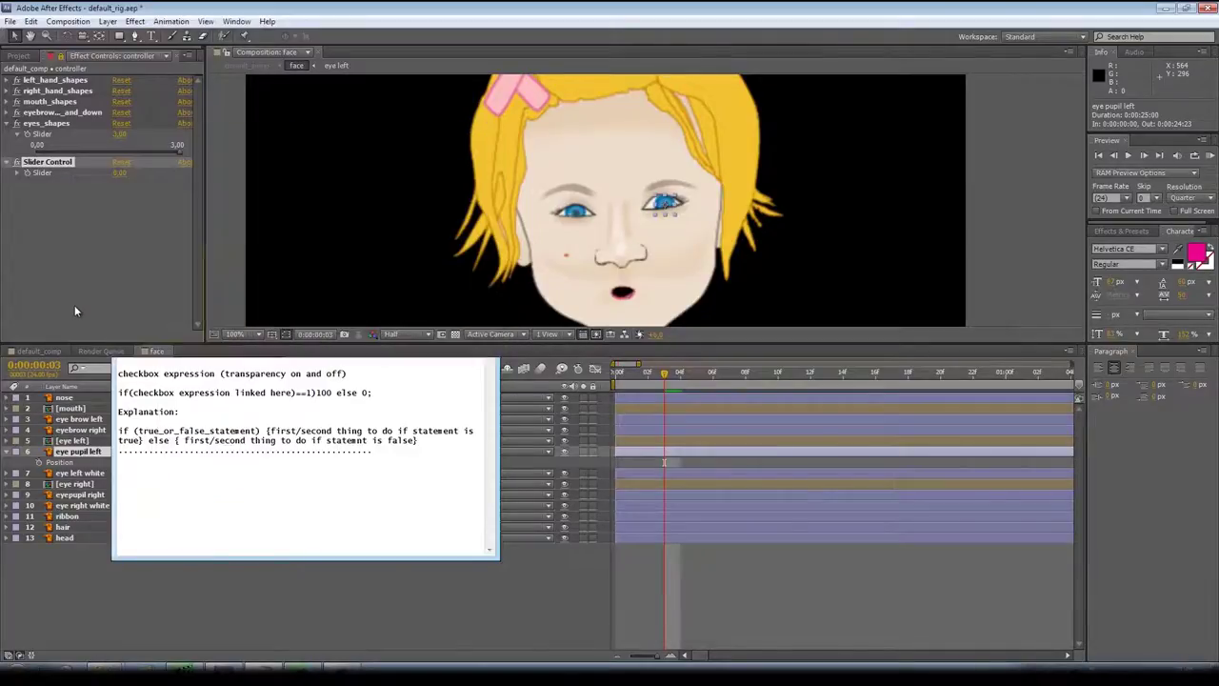
- Add an expression to eye pupil left's Position and paste the copied x and y position code into it
{"action": "left_click", "coordinate": [39, 463], "text": "alt"}
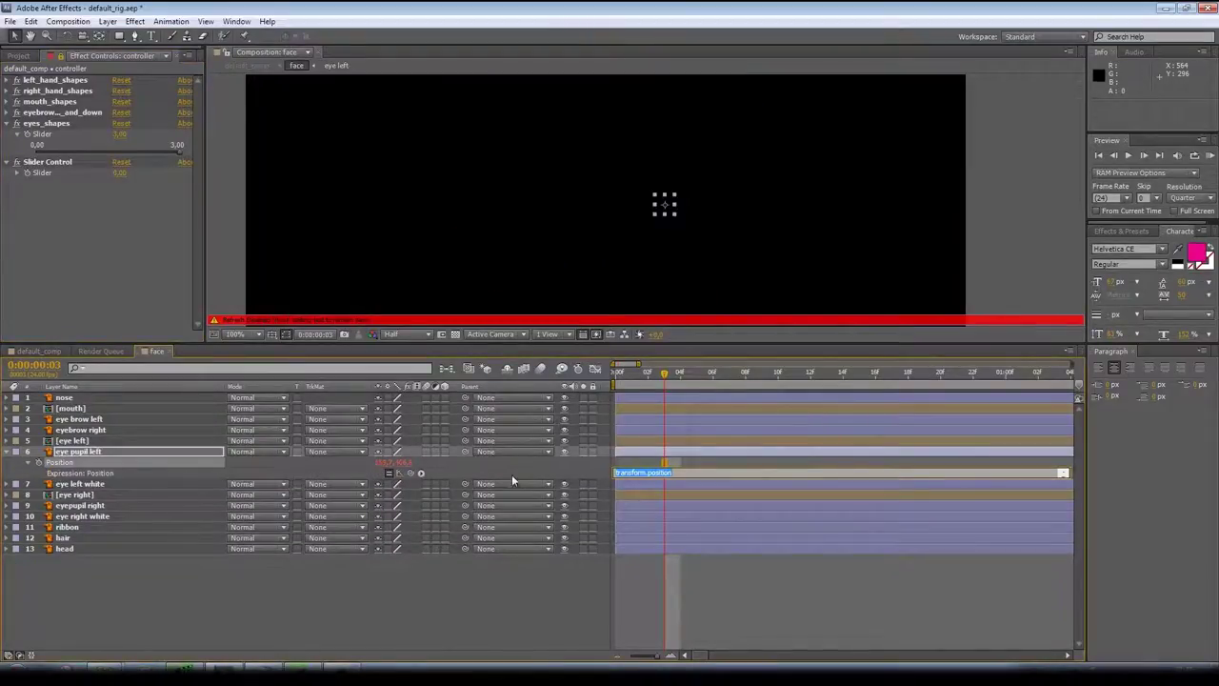
{"action": "right_click", "coordinate": [622, 478]}
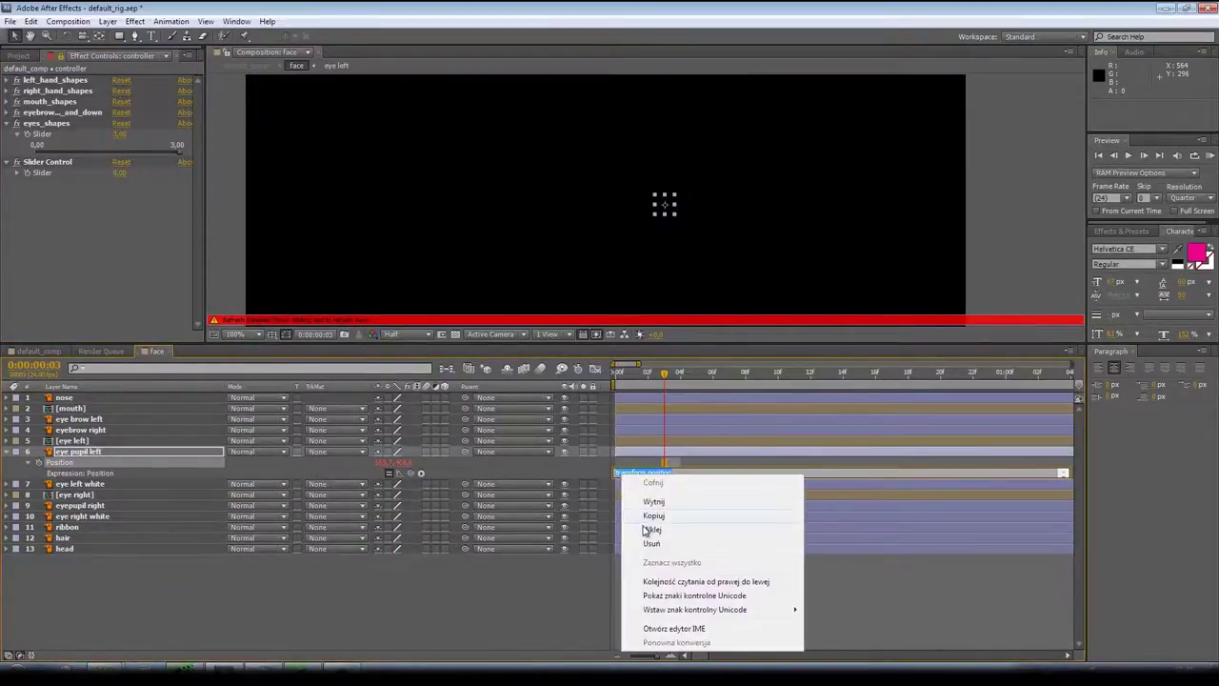
{"action": "left_click", "coordinate": [641, 522]}
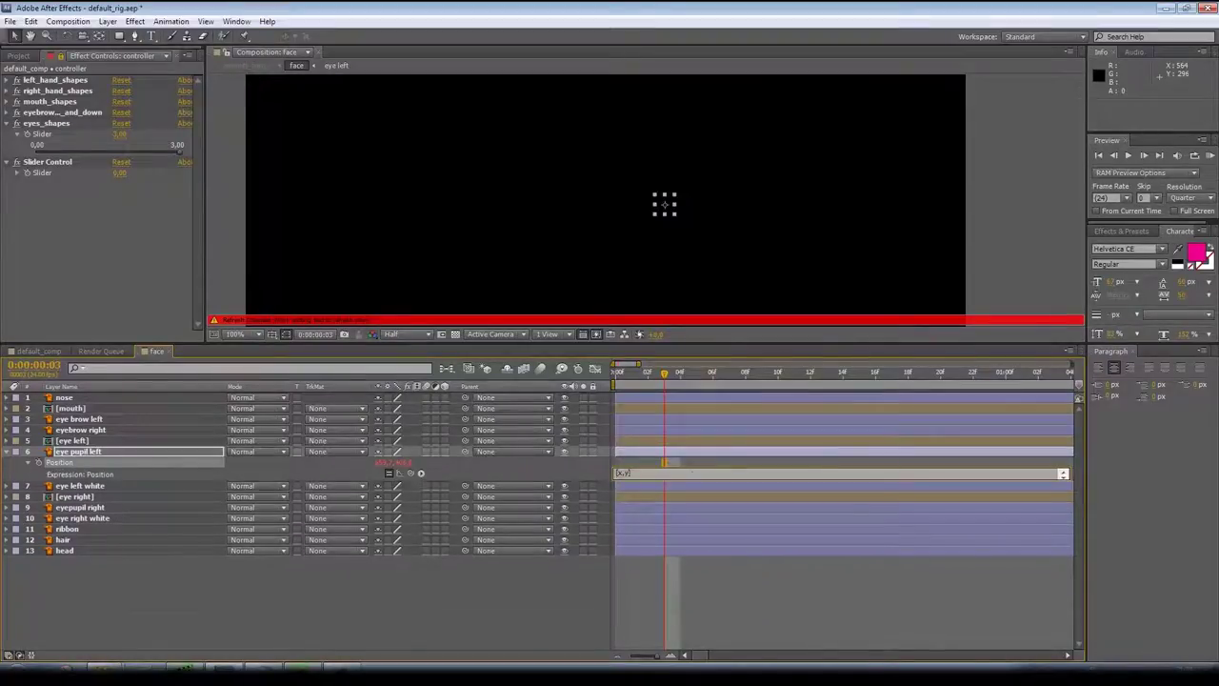
{"action": "key", "text": "ctrl+v"}
{"action": "left_click", "coordinate": [554, 507]}
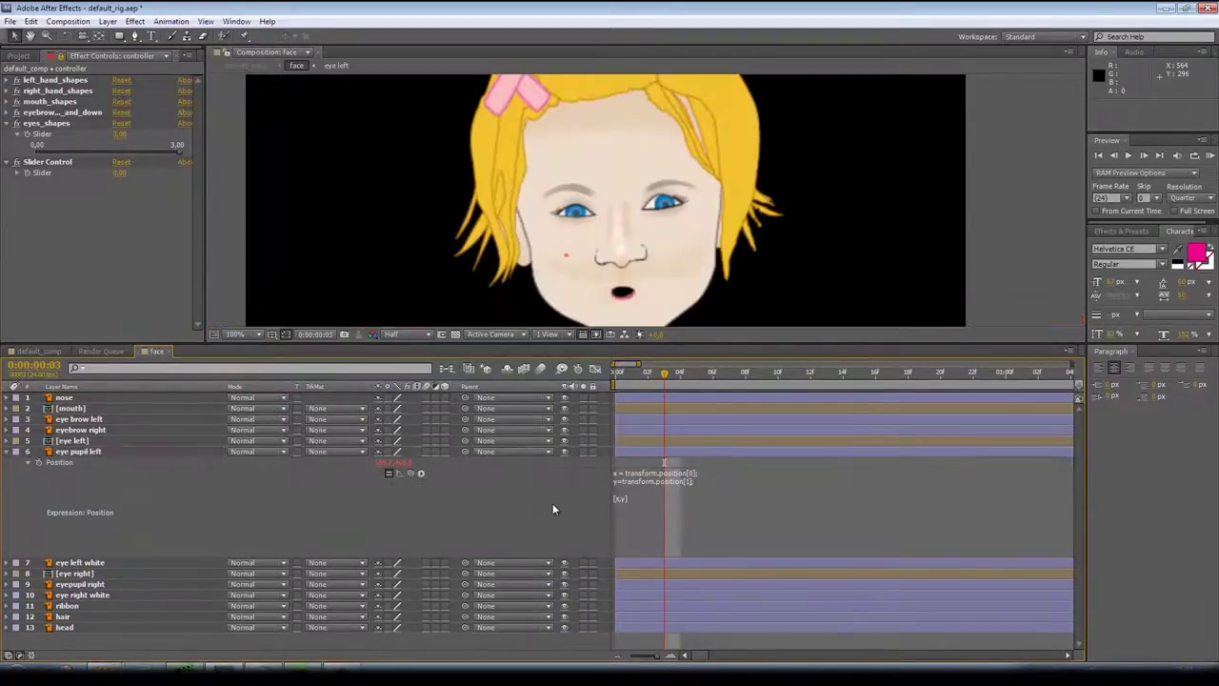
- Rename the new Slider Control on the controller to left_pupil
{"action": "left_click", "coordinate": [46, 161]}
{"action": "key", "text": "Return"}
{"action": "type", "text": "left_pupil"}
{"action": "key", "text": "Return"}
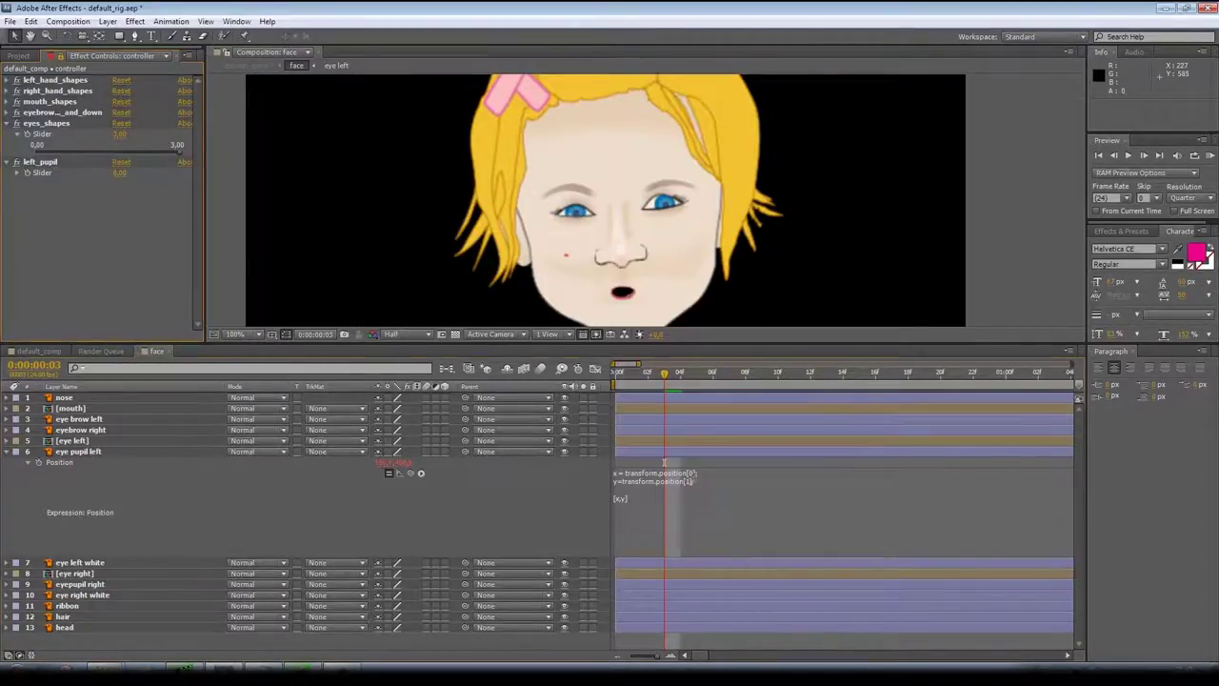
- Add the left_pupil slider to the x value in eye pupil left's Position expression using a plus sign
{"action": "left_click", "coordinate": [665, 476]}
{"action": "type", "text": "+"}
{"action": "left_click_drag", "start_coordinate": [410, 472], "coordinate": [49, 175]}
- Try out the left_pupil slider, leaving it at -1,00, and adjust the Position values of the eye pupil left layer
{"action": "left_click", "coordinate": [16, 173]}
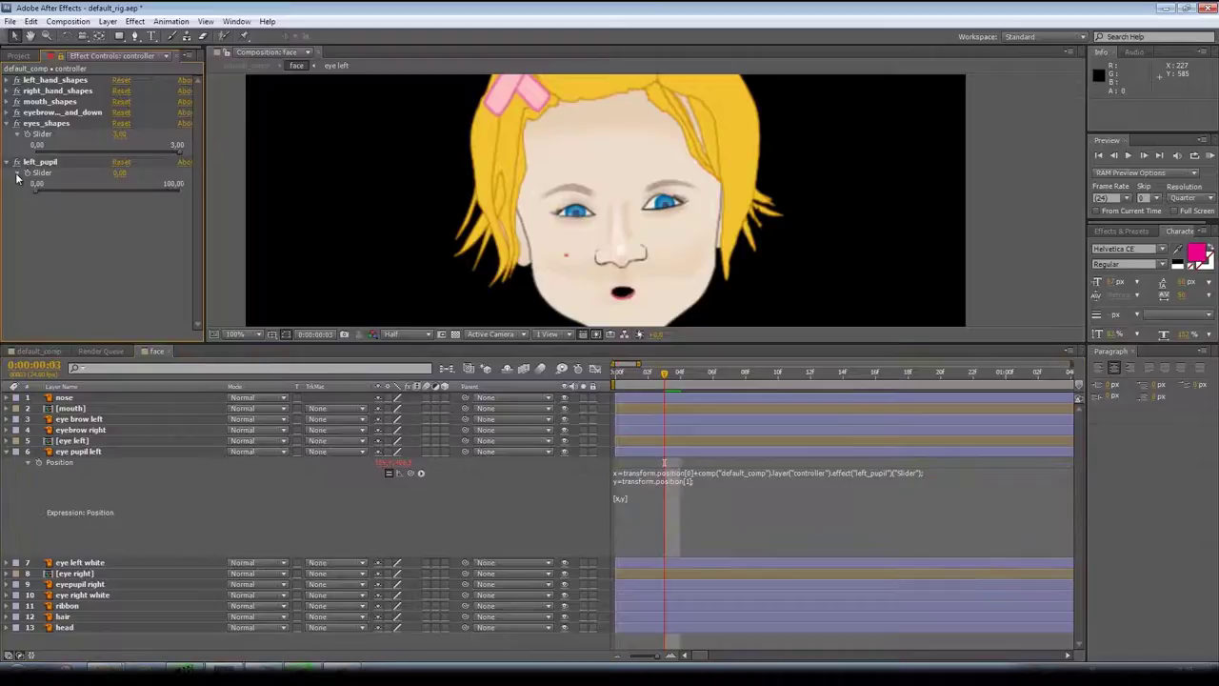
{"action": "left_click", "coordinate": [66, 190]}
{"action": "left_click_drag", "start_coordinate": [97, 191], "coordinate": [38, 188]}
{"action": "mouse_move", "coordinate": [124, 174]}
{"action": "left_mouse_down"}
{"action": "mouse_move", "coordinate": [106, 173]}
{"action": "mouse_move", "coordinate": [130, 178]}
{"action": "left_mouse_up"}
{"action": "left_click", "coordinate": [379, 465]}
{"action": "left_click_drag", "start_coordinate": [406, 464], "coordinate": [390, 469]}
{"action": "left_click", "coordinate": [346, 531]}
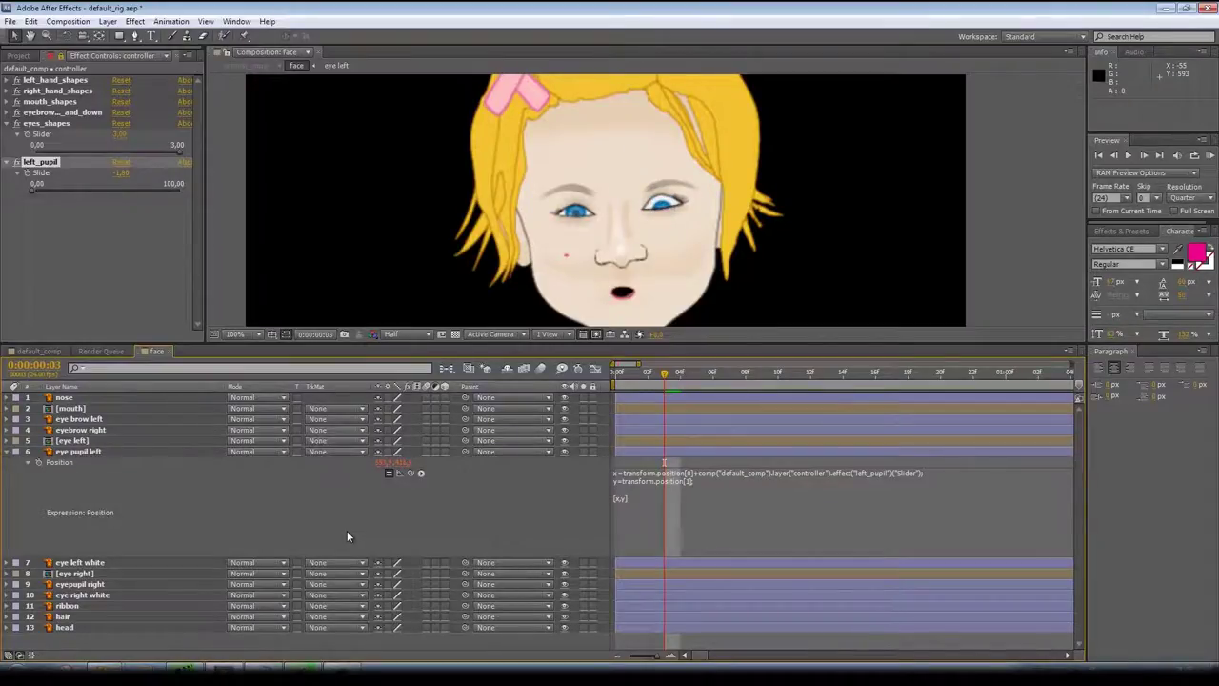
- Undo the last Position changes made on the eye pupil left layer
{"action": "key", "text": "ctrl+z"}
{"action": "key", "text": "ctrl+z"}
{"action": "left_click", "coordinate": [420, 530]}
{"action": "key", "text": "ctrl+z"}
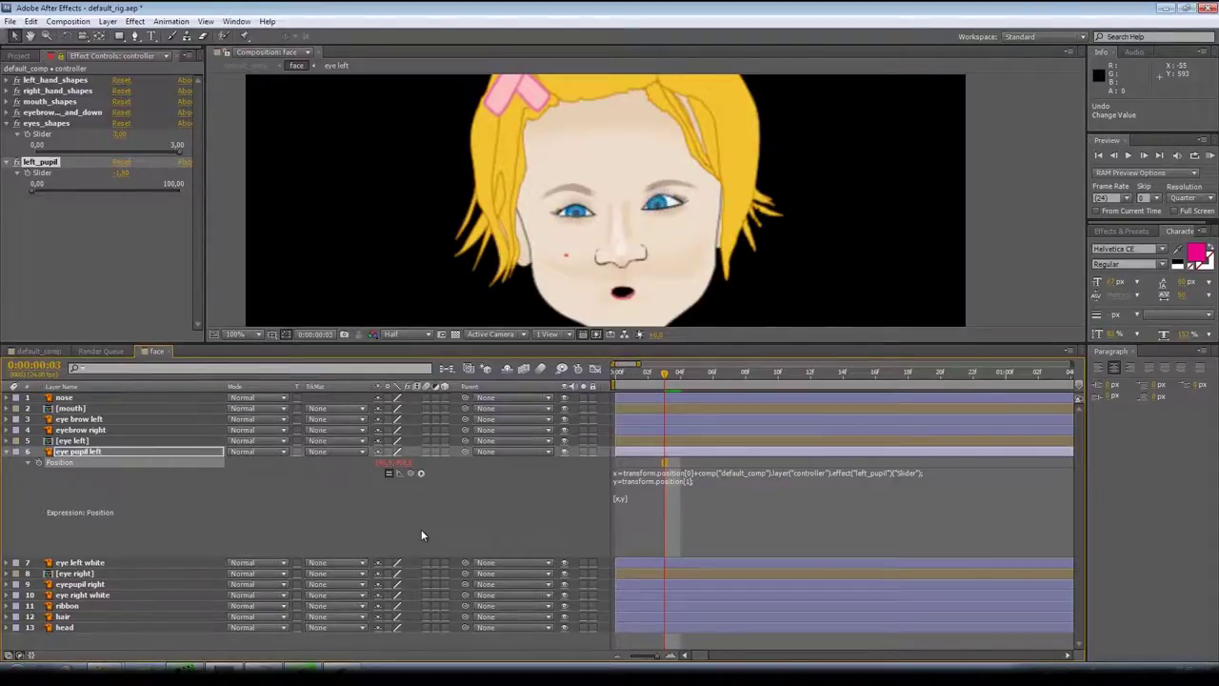
{"action": "left_click", "coordinate": [421, 529]}
- Lower the eyes_shapes slider to about 1,7 and try out the left_pupil slider on the opened eye
{"action": "left_click_drag", "start_coordinate": [178, 151], "coordinate": [118, 153]}
{"action": "left_click", "coordinate": [406, 465]}
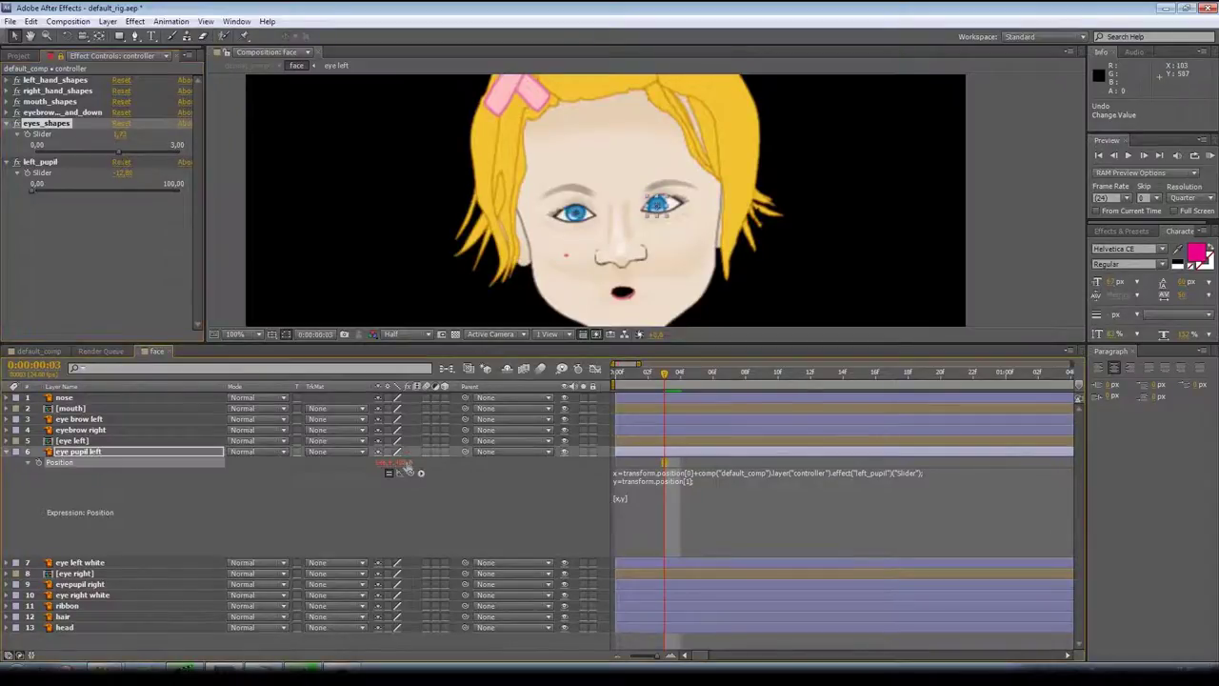
{"action": "left_click_drag", "start_coordinate": [86, 192], "coordinate": [56, 188]}
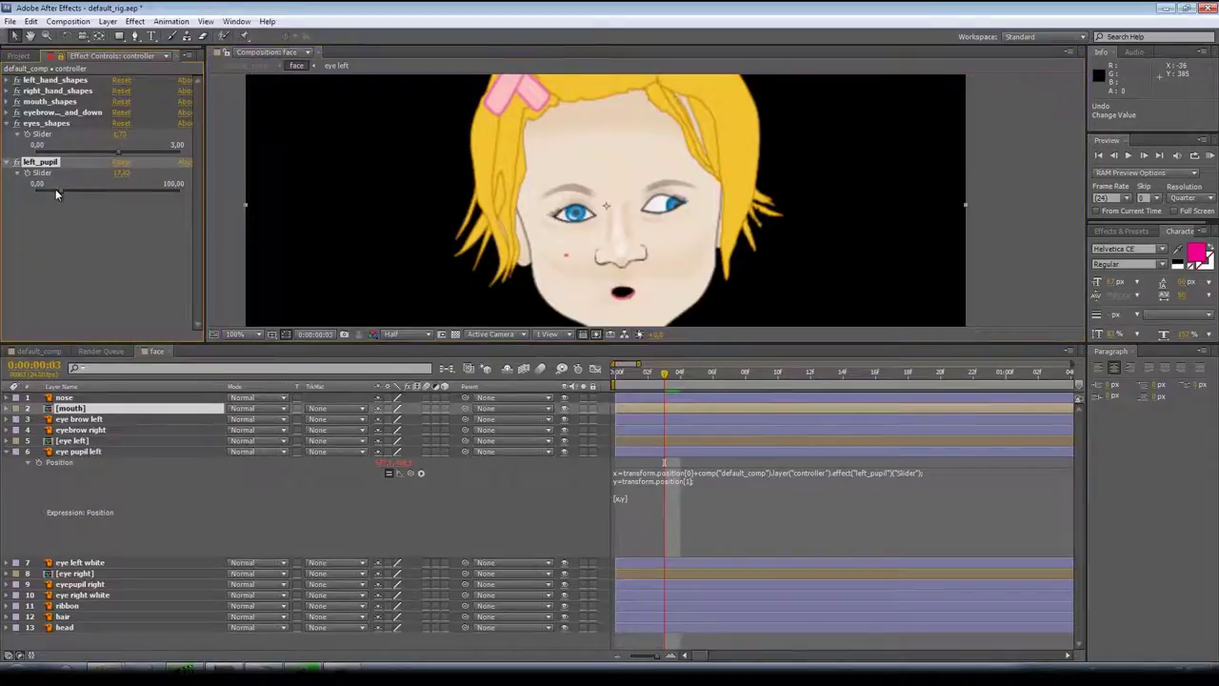
- Try out left_pupil values to find the pupil's limits in the eye, then set the slider to -20
{"action": "right_click", "coordinate": [35, 177]}
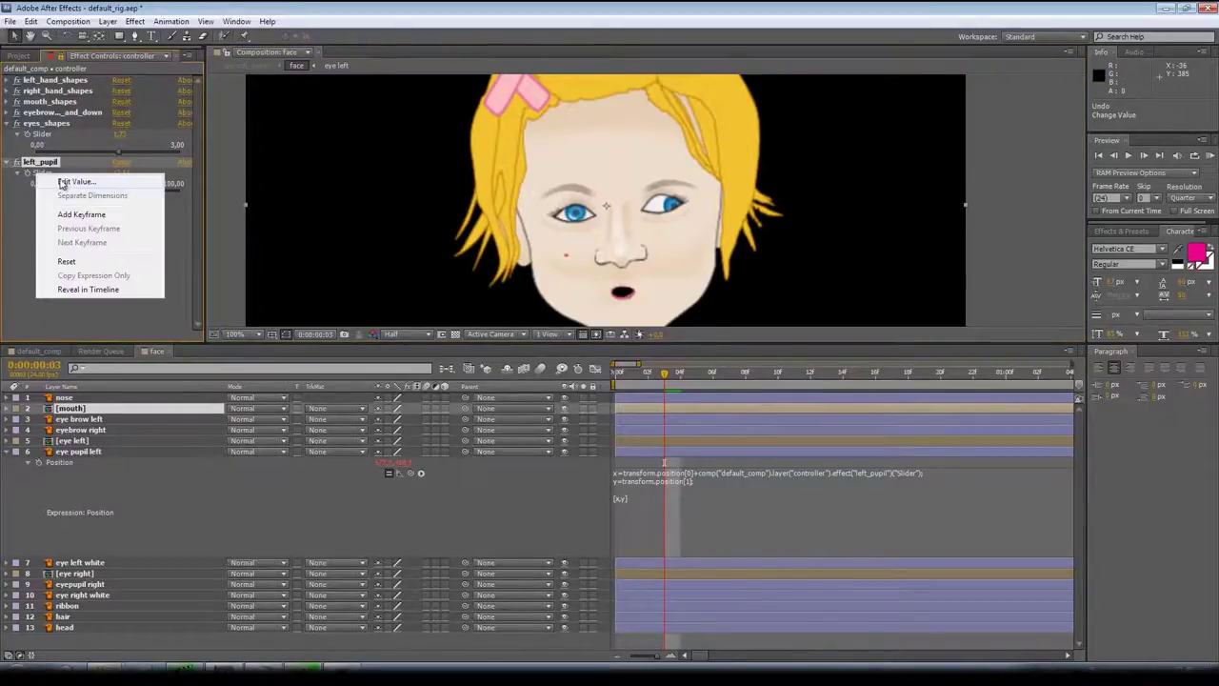
{"action": "left_click", "coordinate": [59, 181]}
{"action": "type", "text": "13"}
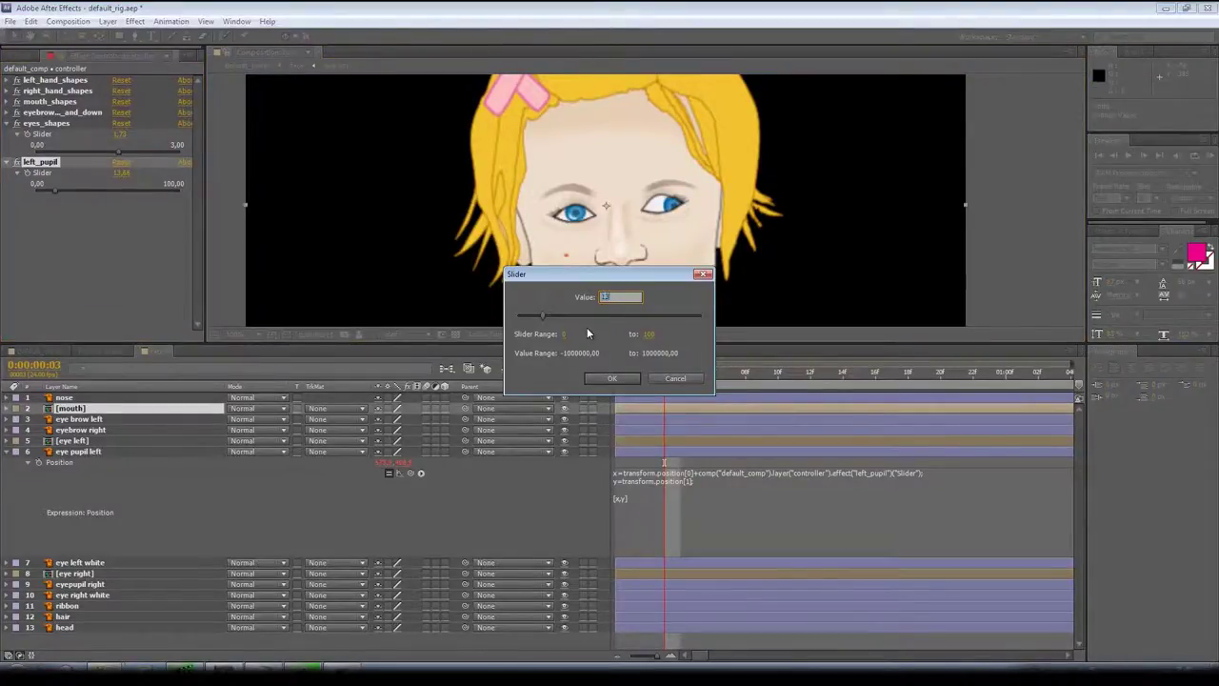
{"action": "left_click", "coordinate": [608, 378]}
{"action": "mouse_move", "coordinate": [122, 182]}
{"action": "left_mouse_down"}
{"action": "mouse_move", "coordinate": [99, 179]}
{"action": "mouse_move", "coordinate": [130, 181]}
{"action": "mouse_move", "coordinate": [119, 177]}
{"action": "left_mouse_up"}
{"action": "left_click", "coordinate": [119, 175]}
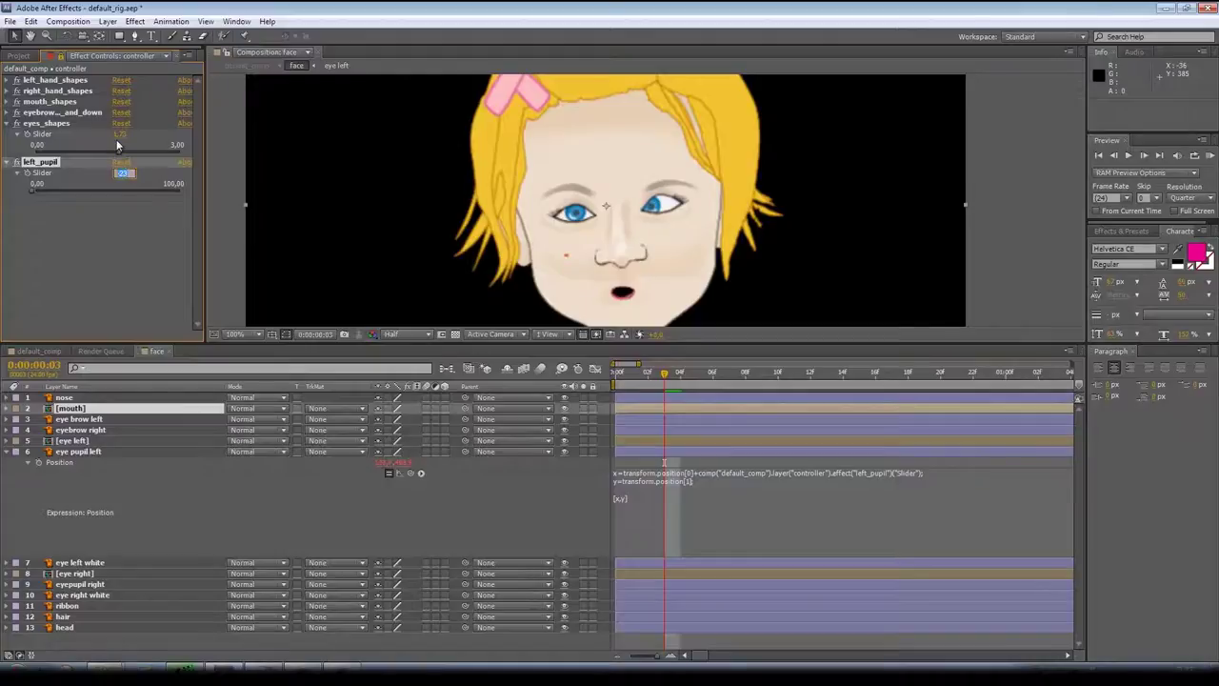
{"action": "type", "text": "-20"}
{"action": "left_click", "coordinate": [117, 224]}
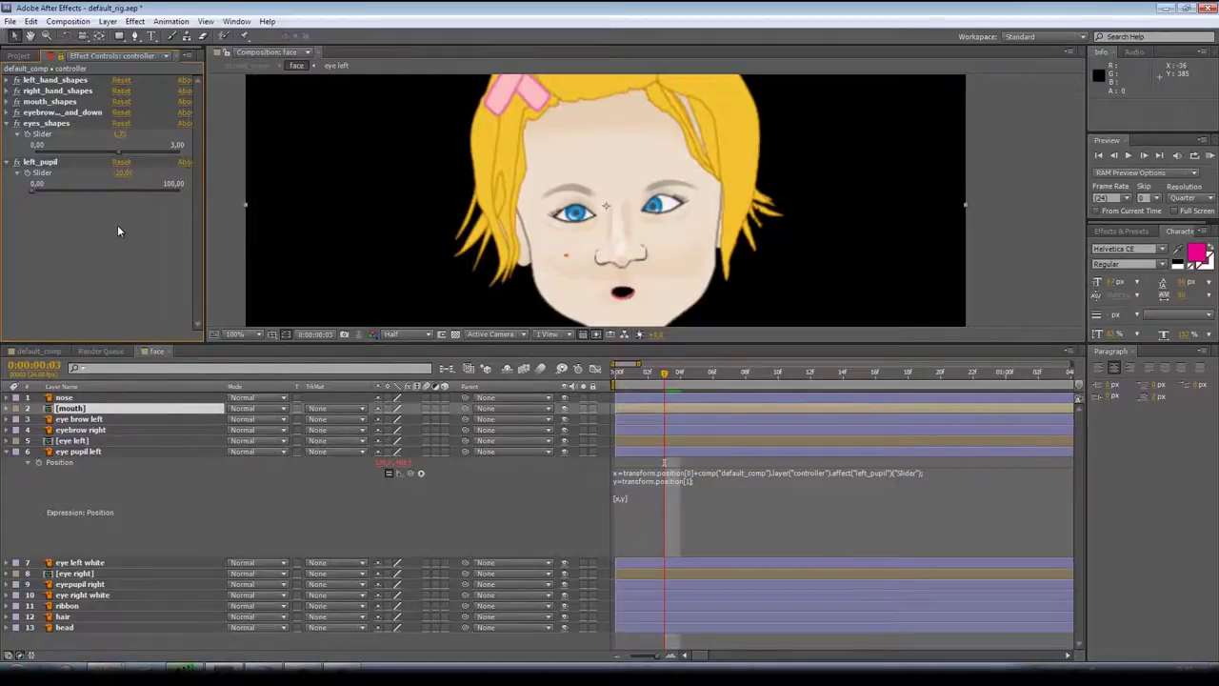
- Set the left_pupil slider's range from -20 to 17 and try out the full movement
{"action": "right_click", "coordinate": [38, 173]}
{"action": "left_click", "coordinate": [59, 175]}
{"action": "left_click", "coordinate": [564, 335]}
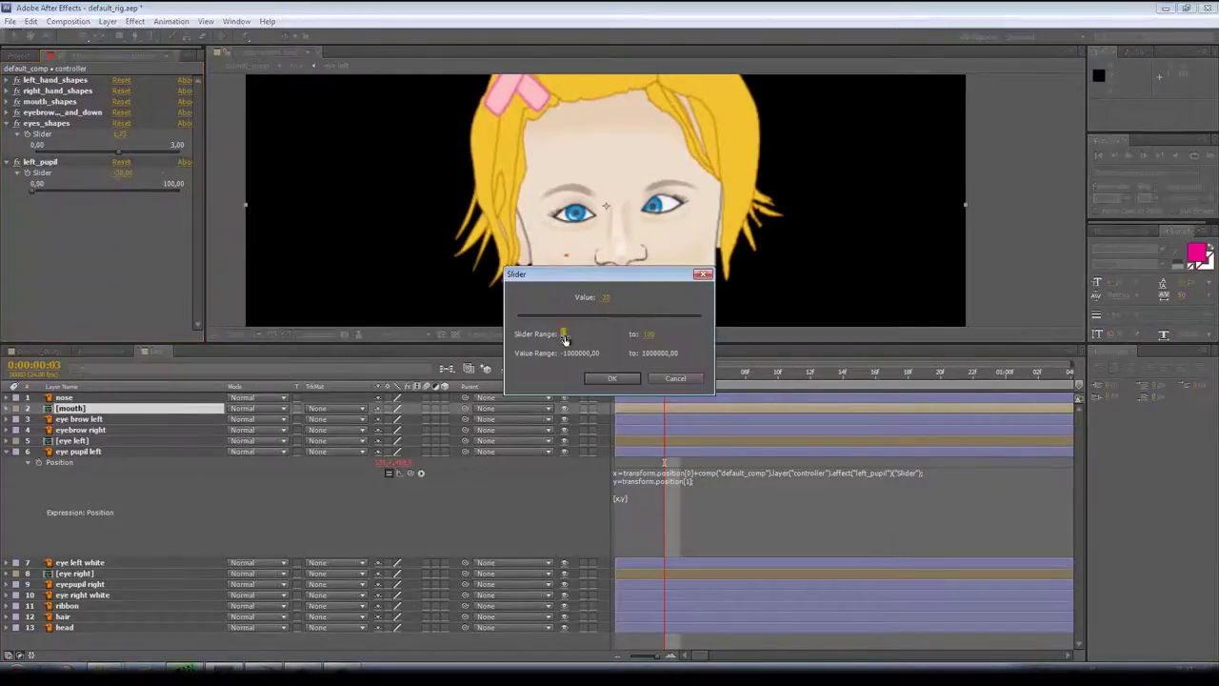
{"action": "type", "text": "-20"}
{"action": "left_click", "coordinate": [647, 334]}
{"action": "left_click", "coordinate": [624, 378]}
{"action": "left_click_drag", "start_coordinate": [36, 191], "coordinate": [196, 189]}
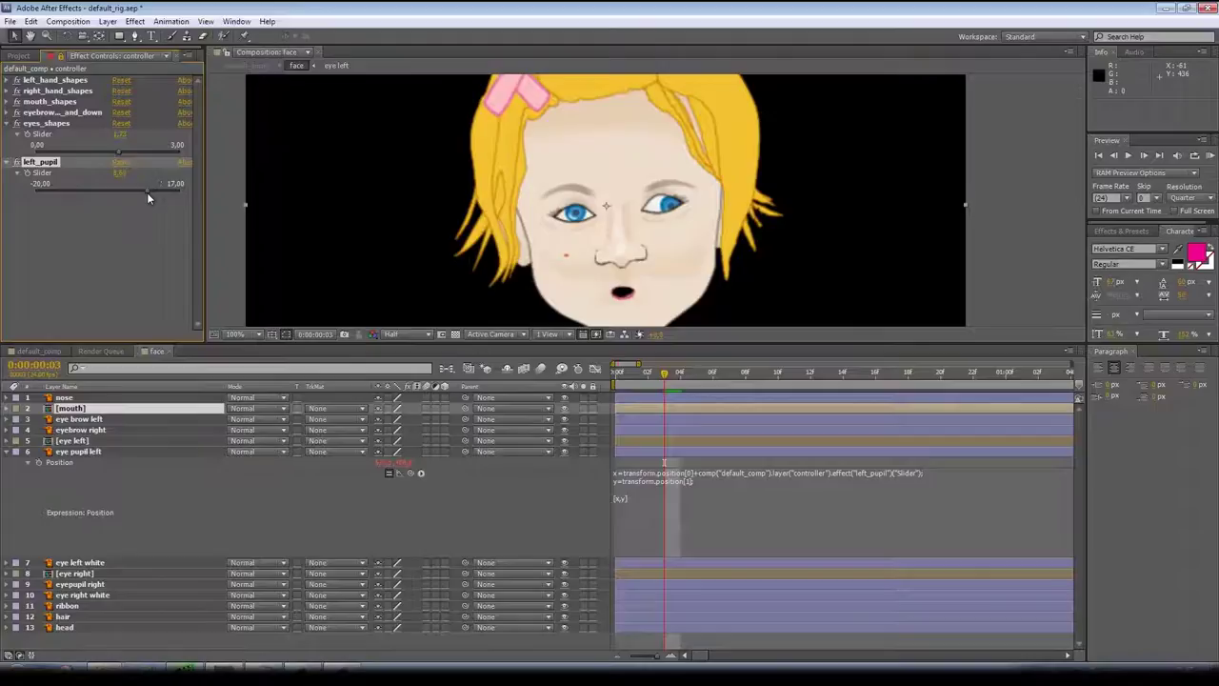
- Set the upper limit of the left_pupil slider's range to 10
{"action": "right_click", "coordinate": [44, 173]}
{"action": "left_click", "coordinate": [83, 183]}
{"action": "type", "text": "10"}
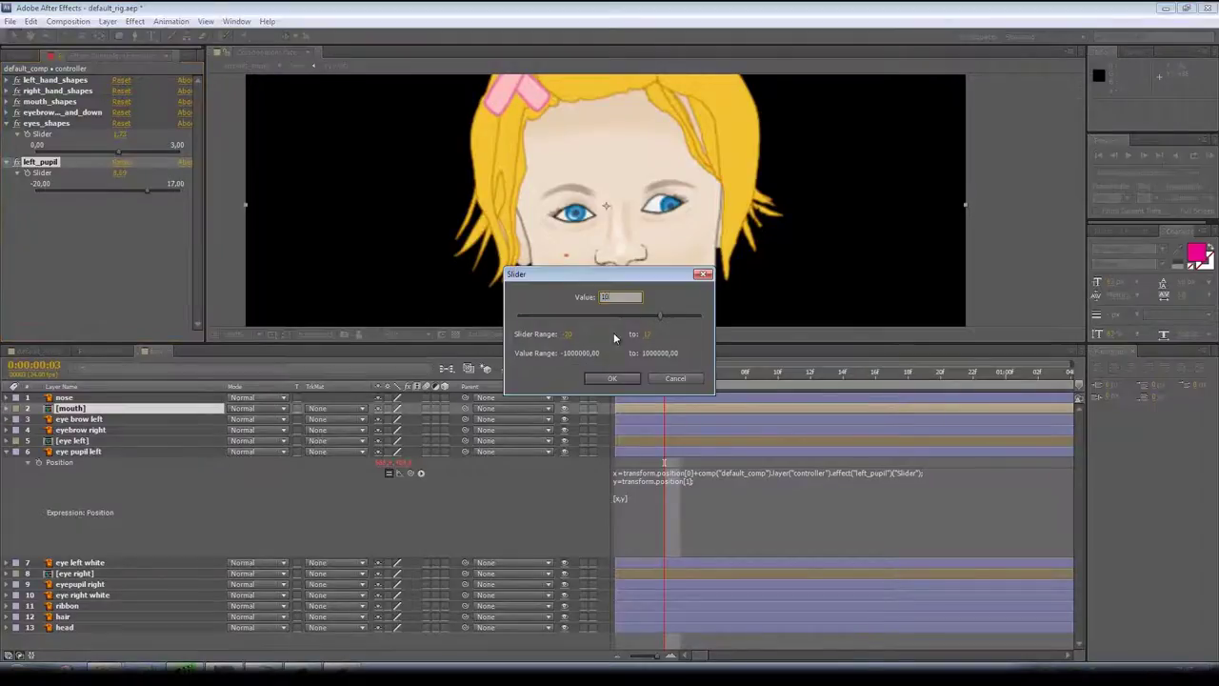
{"action": "left_click", "coordinate": [649, 334]}
{"action": "left_click", "coordinate": [612, 378]}
- Add an expression to eyepupil right's Position, paste in the left_pupil slider position code, and try out the slider
{"action": "left_click", "coordinate": [102, 463]}
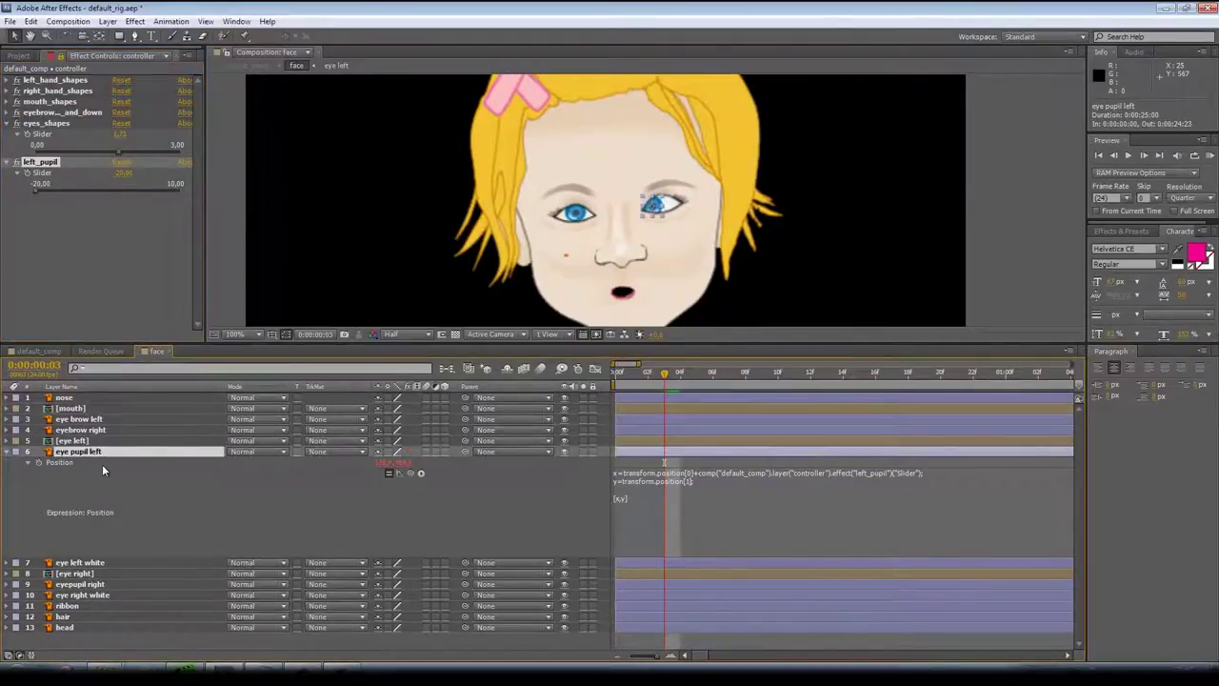
{"action": "left_click", "coordinate": [85, 583]}
{"action": "key", "text": "p"}
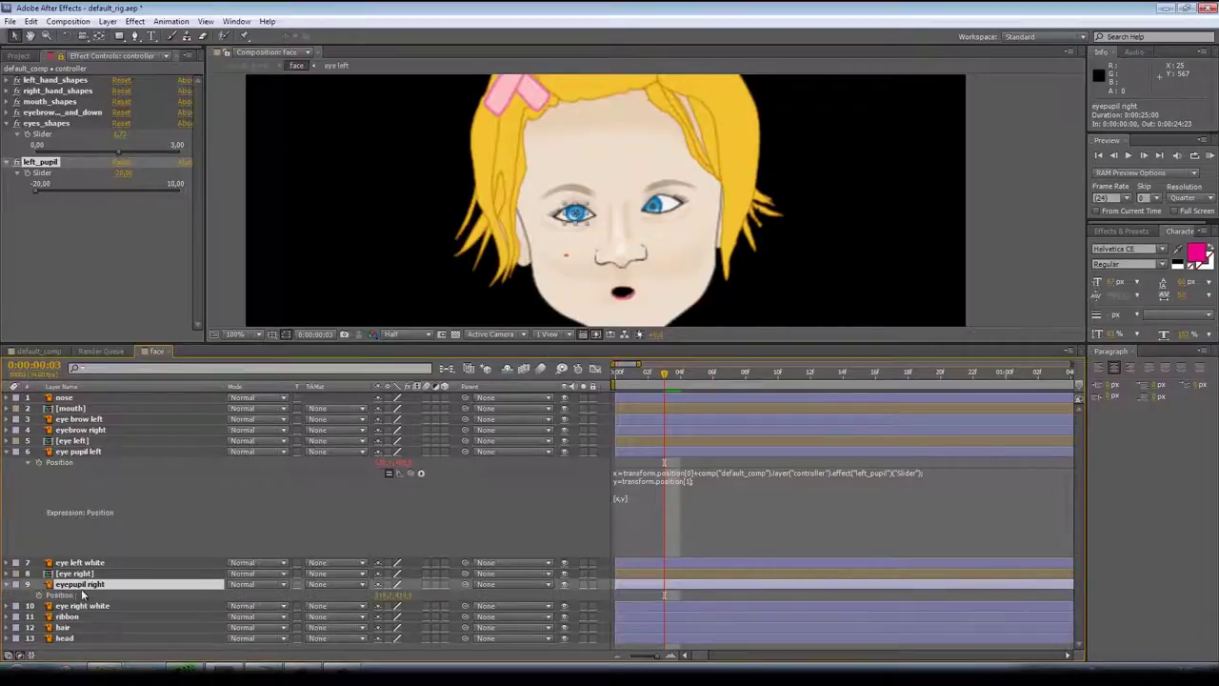
{"action": "left_click", "coordinate": [39, 595], "text": "alt"}
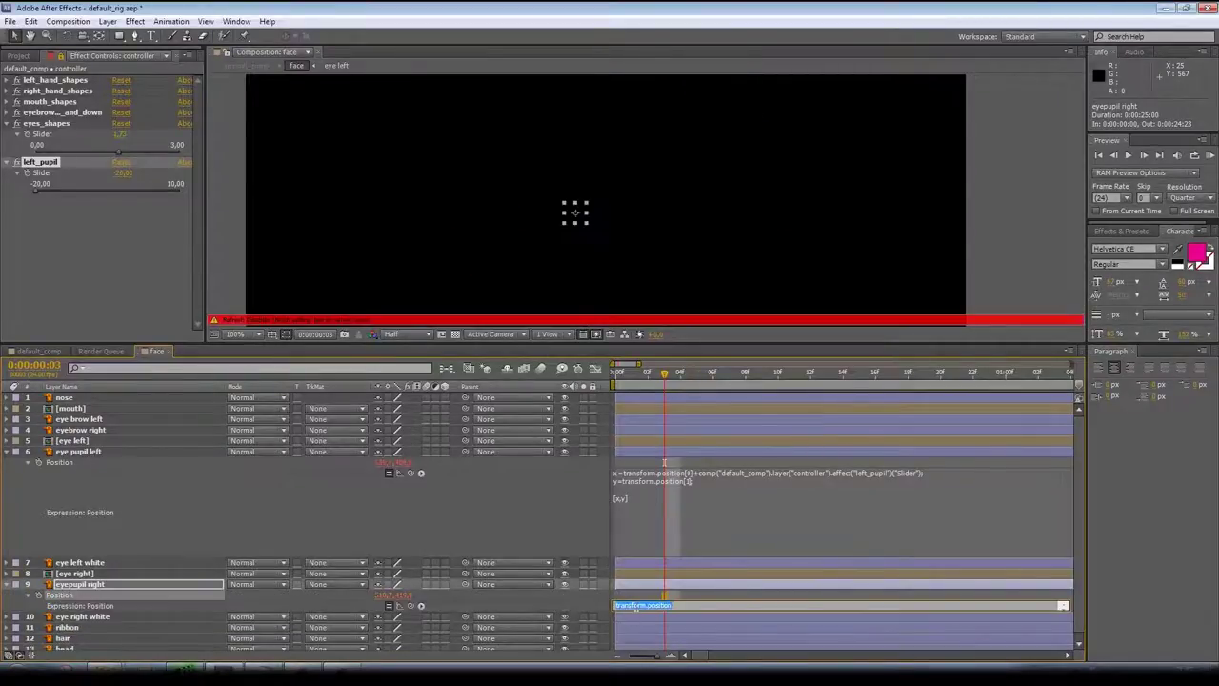
{"action": "right_click", "coordinate": [636, 605]}
{"action": "left_click", "coordinate": [673, 483]}
{"action": "left_click", "coordinate": [519, 497]}
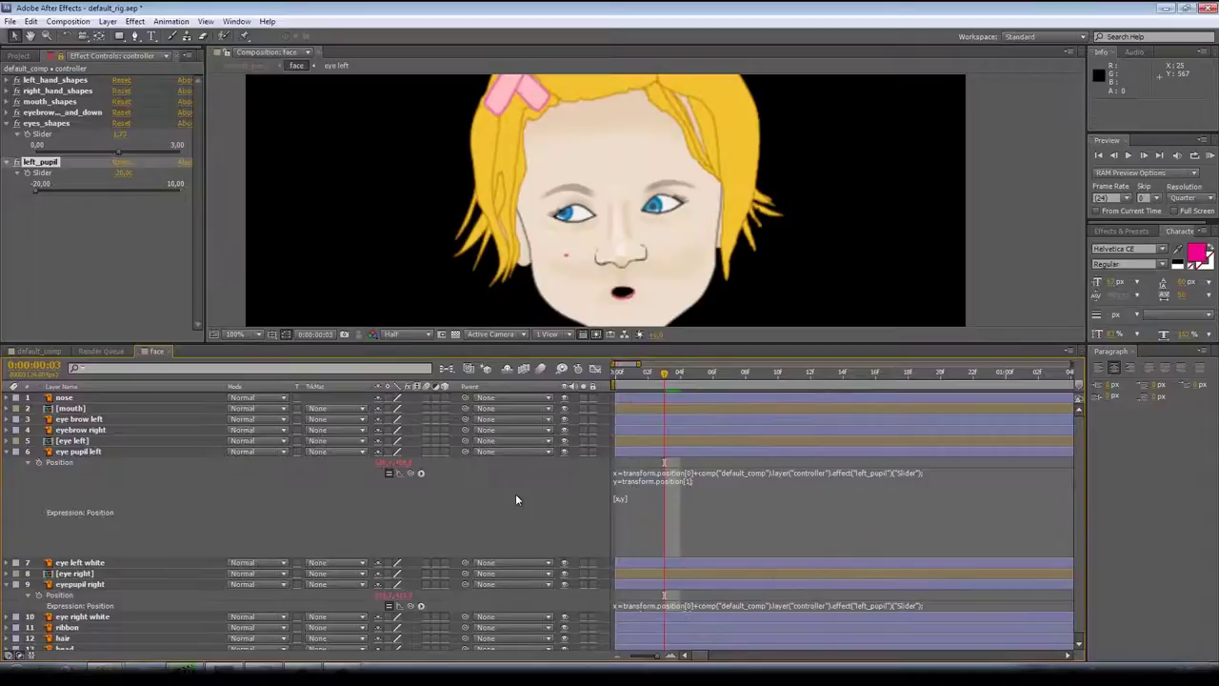
{"action": "mouse_move", "coordinate": [206, 195]}
{"action": "left_mouse_down"}
{"action": "mouse_move", "coordinate": [42, 190]}
{"action": "mouse_move", "coordinate": [197, 192]}
{"action": "left_mouse_up"}
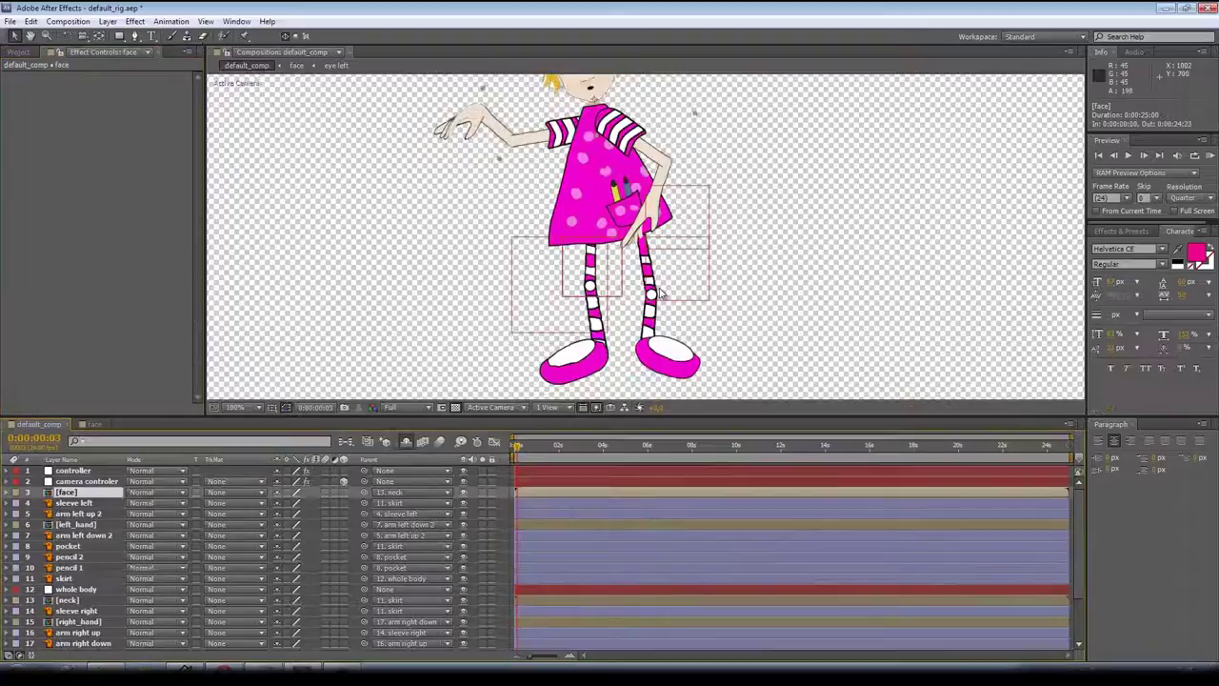
- Turn on Collapse Transformations/Continuously Rasterize for all layers from face down to right leg up in default_comp
{"action": "scroll", "coordinate": [660, 293], "scroll_direction": "up", "scroll_amount": 2}
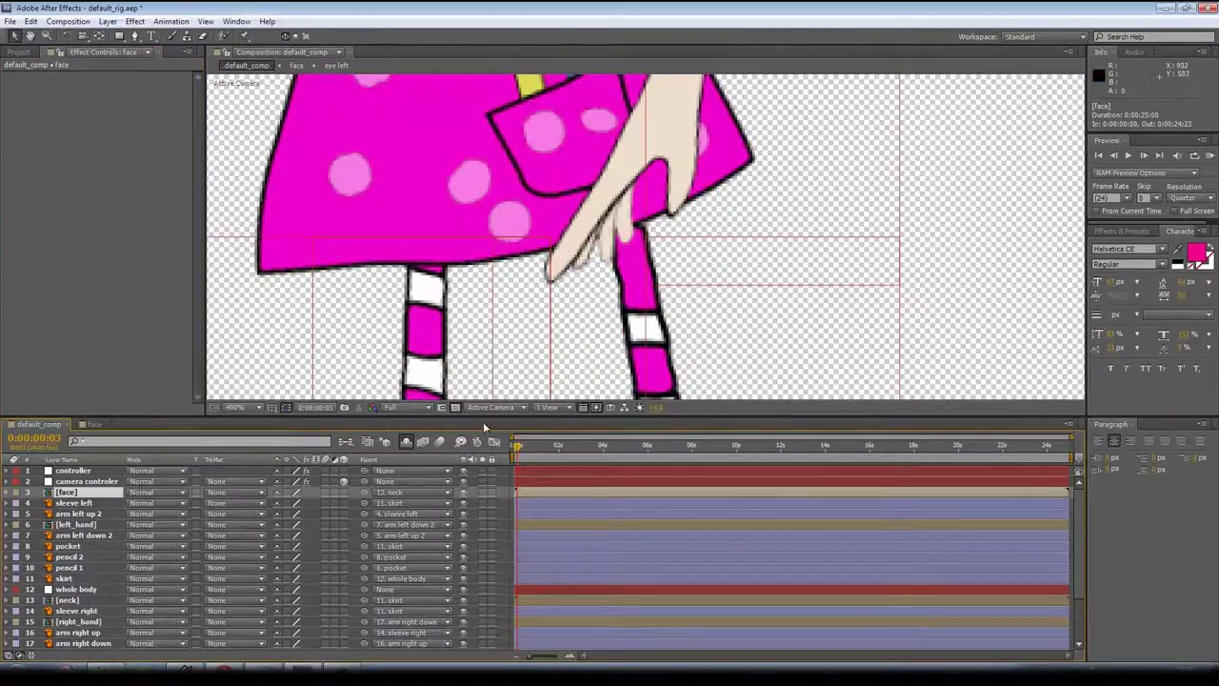
{"action": "scroll", "coordinate": [459, 373], "scroll_direction": "down", "scroll_amount": 6}
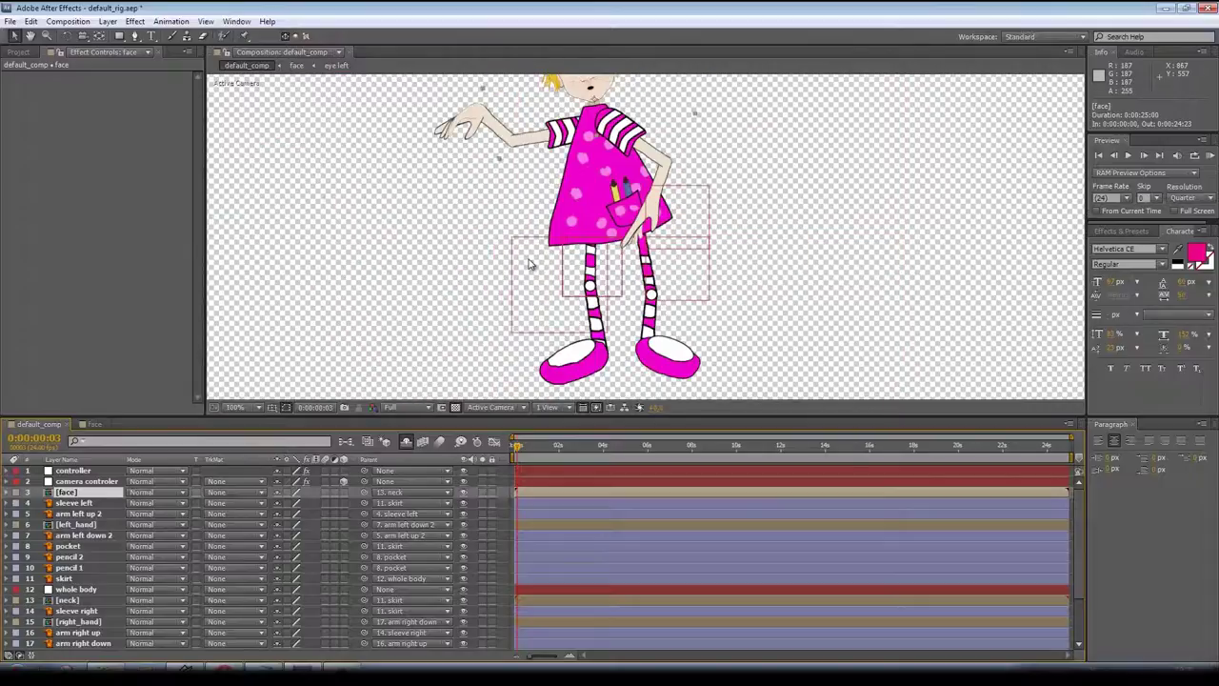
{"action": "left_click", "coordinate": [238, 407]}
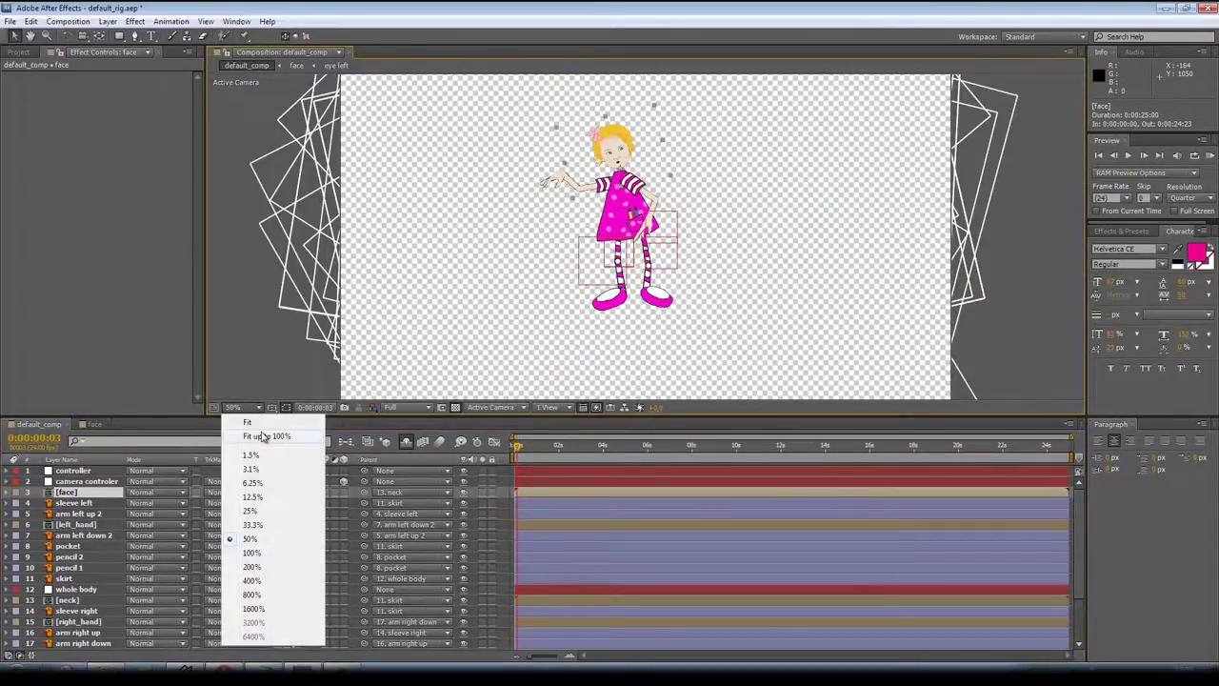
{"action": "left_click", "coordinate": [286, 437]}
{"action": "left_click_drag", "start_coordinate": [324, 416], "coordinate": [342, 278]}
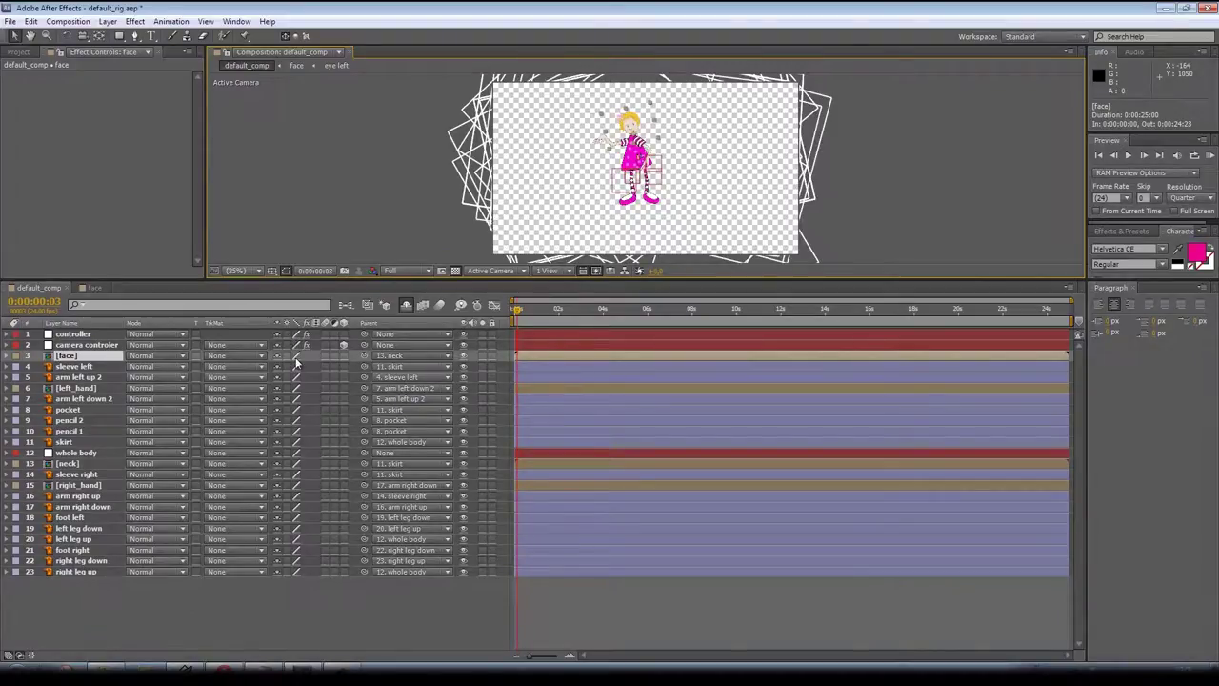
{"action": "left_click_drag", "start_coordinate": [291, 359], "coordinate": [285, 502]}
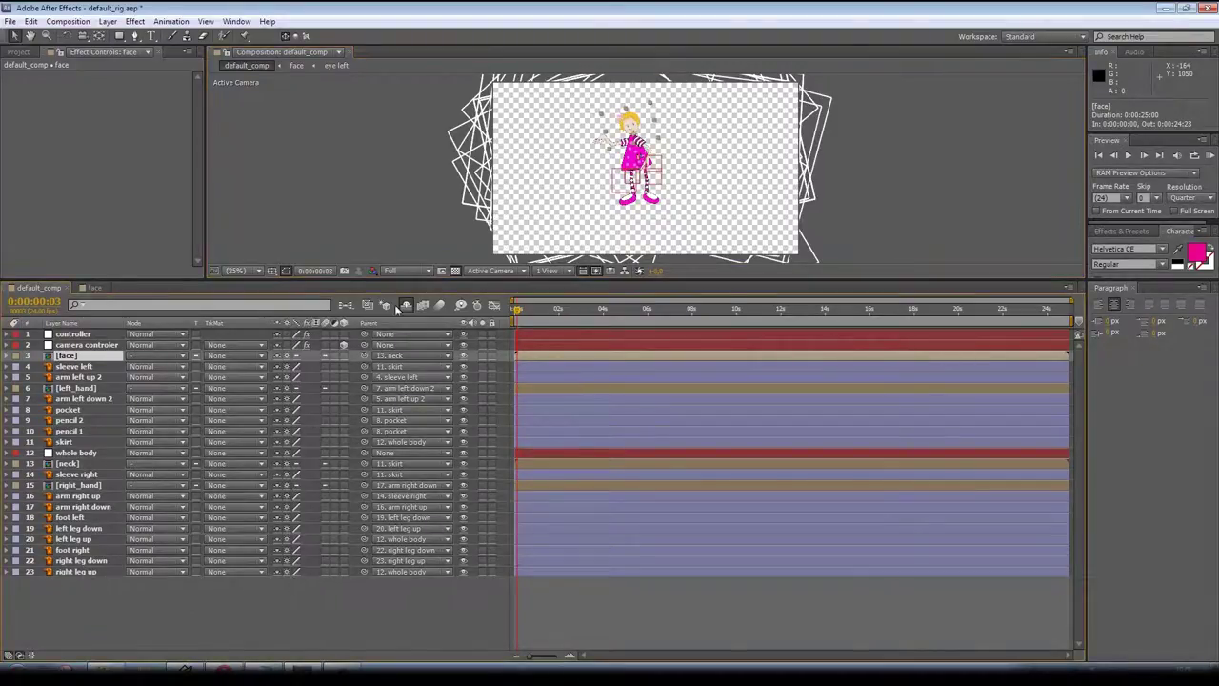
- Make every layer from face down to right leg up in default_comp a 3D layer and enlarge the composition view
{"action": "scroll", "coordinate": [520, 160], "scroll_direction": "up", "scroll_amount": 6}
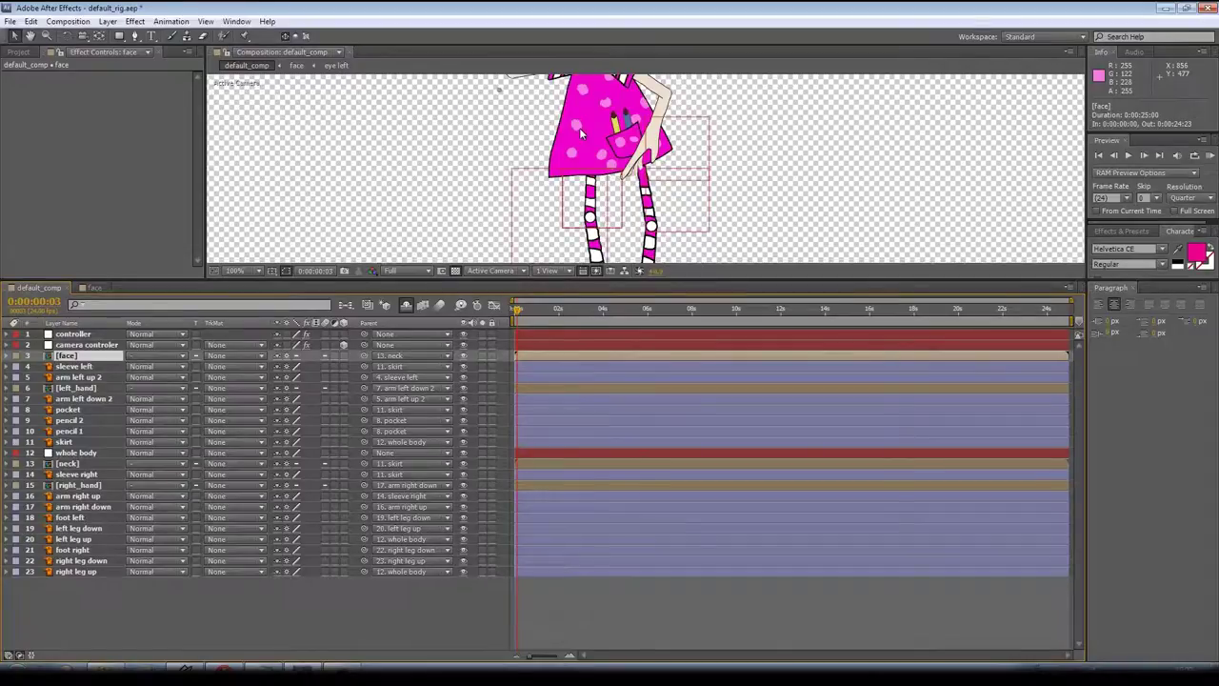
{"action": "scroll", "coordinate": [581, 134], "scroll_direction": "down", "scroll_amount": 4}
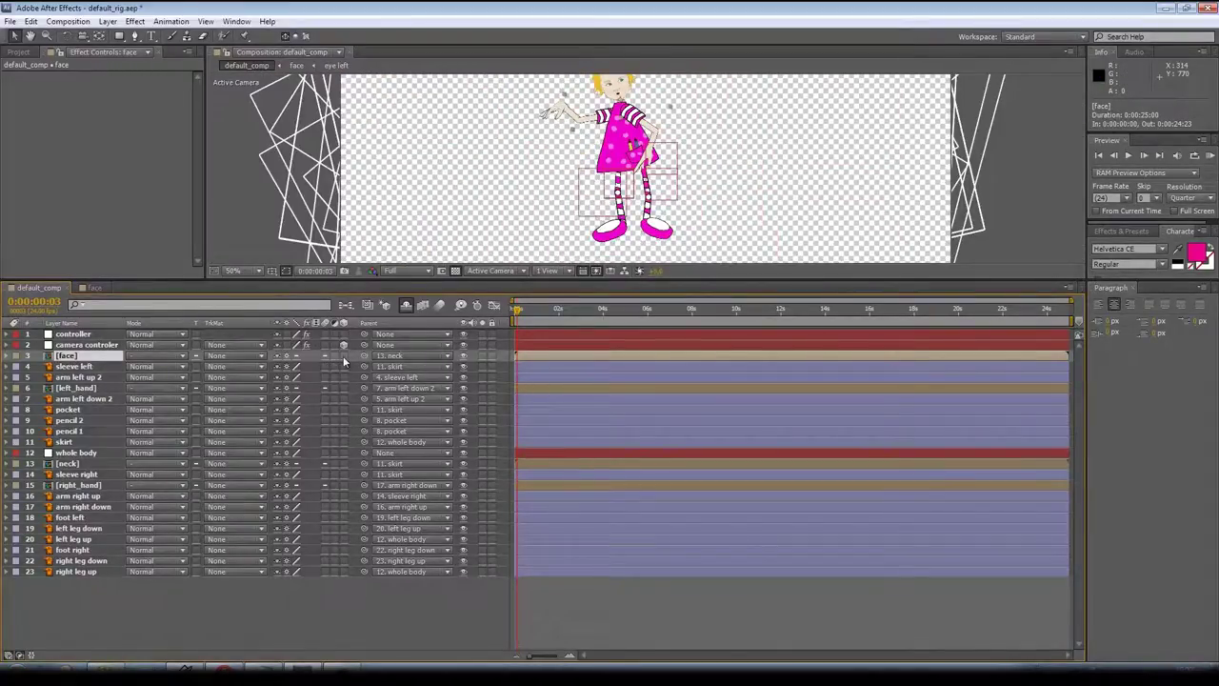
{"action": "left_click_drag", "start_coordinate": [345, 362], "coordinate": [346, 571]}
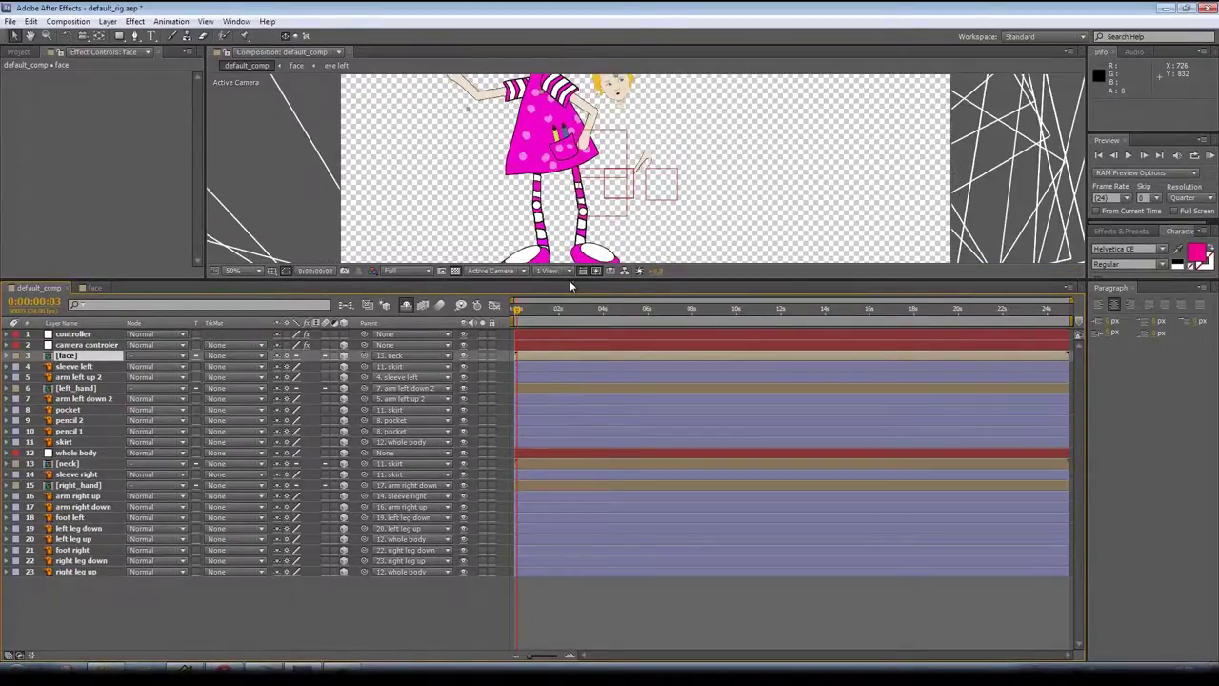
{"action": "left_click_drag", "start_coordinate": [569, 277], "coordinate": [569, 466]}
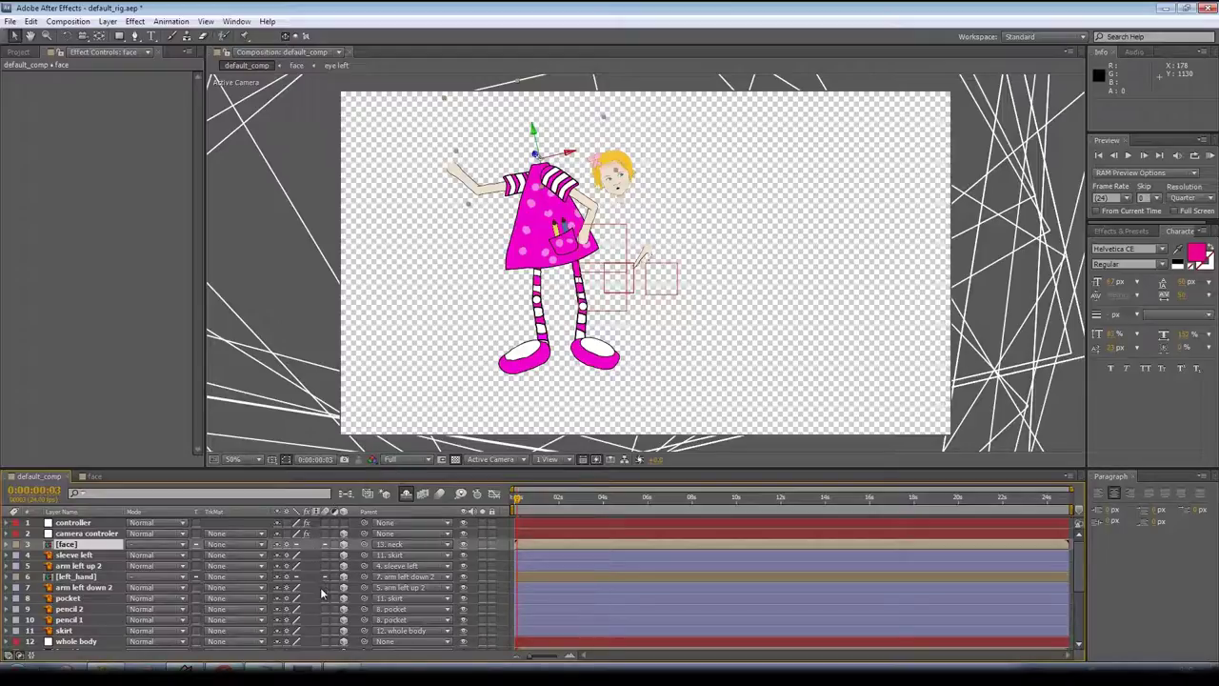
- Open the right_hand precomp, make its four hand layers 3D, and collapse their expanded properties
{"action": "scroll", "coordinate": [322, 597], "scroll_direction": "down", "scroll_amount": 1}
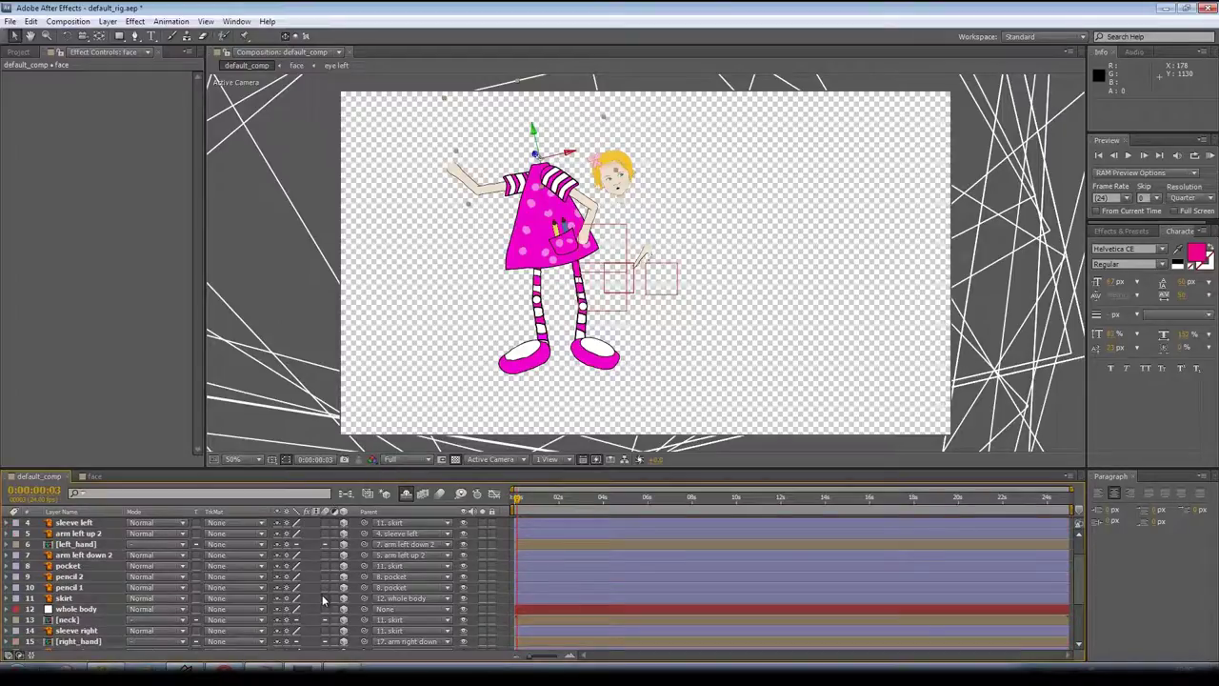
{"action": "scroll", "coordinate": [321, 597], "scroll_direction": "down", "scroll_amount": 1}
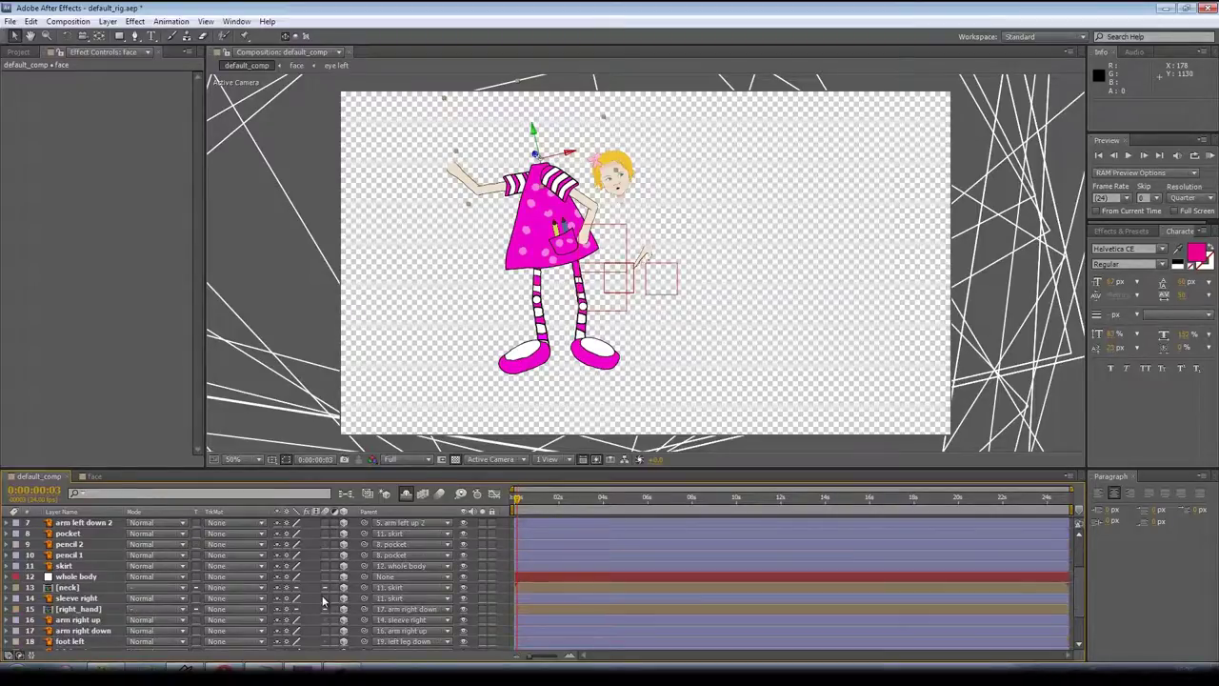
{"action": "scroll", "coordinate": [321, 600], "scroll_direction": "down", "scroll_amount": 1}
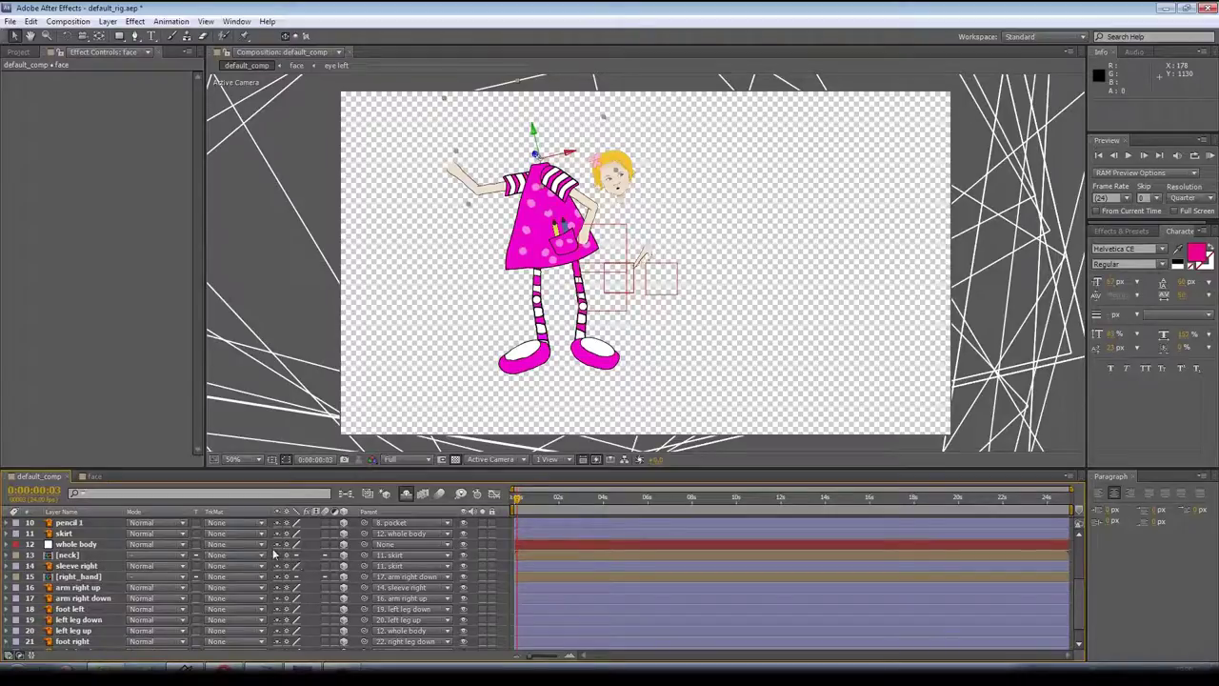
{"action": "left_click", "coordinate": [80, 577]}
{"action": "double_click", "coordinate": [81, 579]}
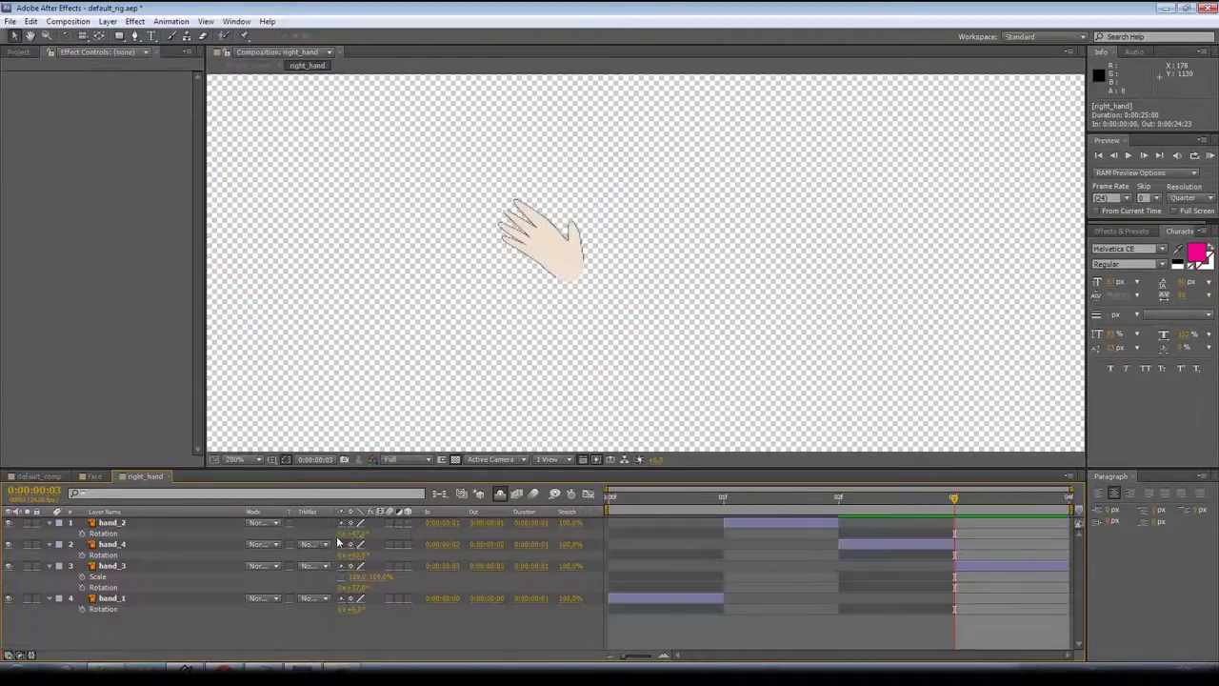
{"action": "left_click_drag", "start_coordinate": [408, 523], "coordinate": [406, 652]}
{"action": "scroll", "coordinate": [405, 633], "scroll_direction": "down", "scroll_amount": 5}
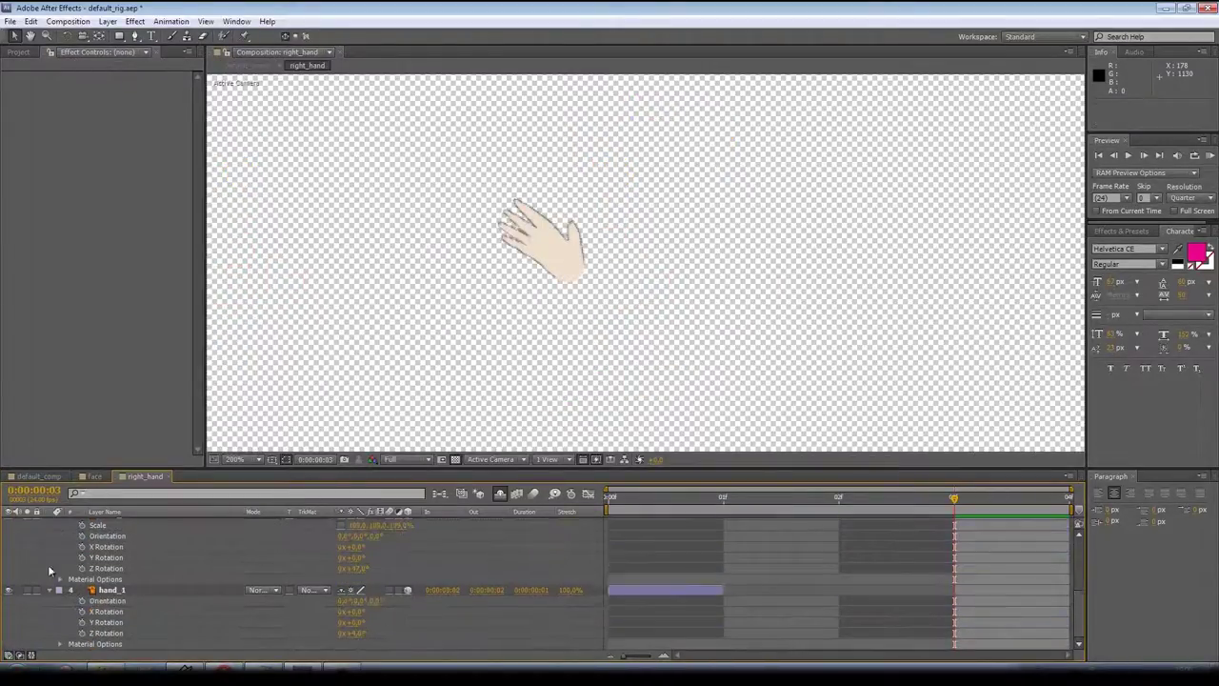
{"action": "left_click", "coordinate": [53, 591]}
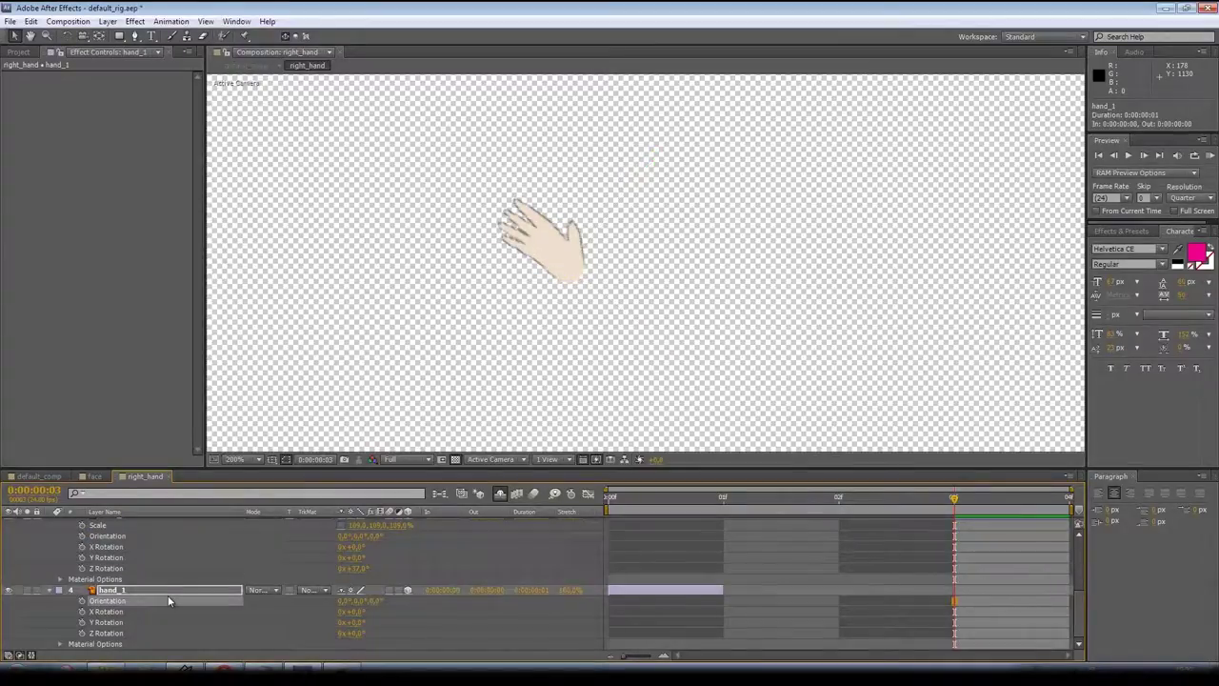
{"action": "left_click", "coordinate": [50, 590]}
{"action": "left_click", "coordinate": [154, 579]}
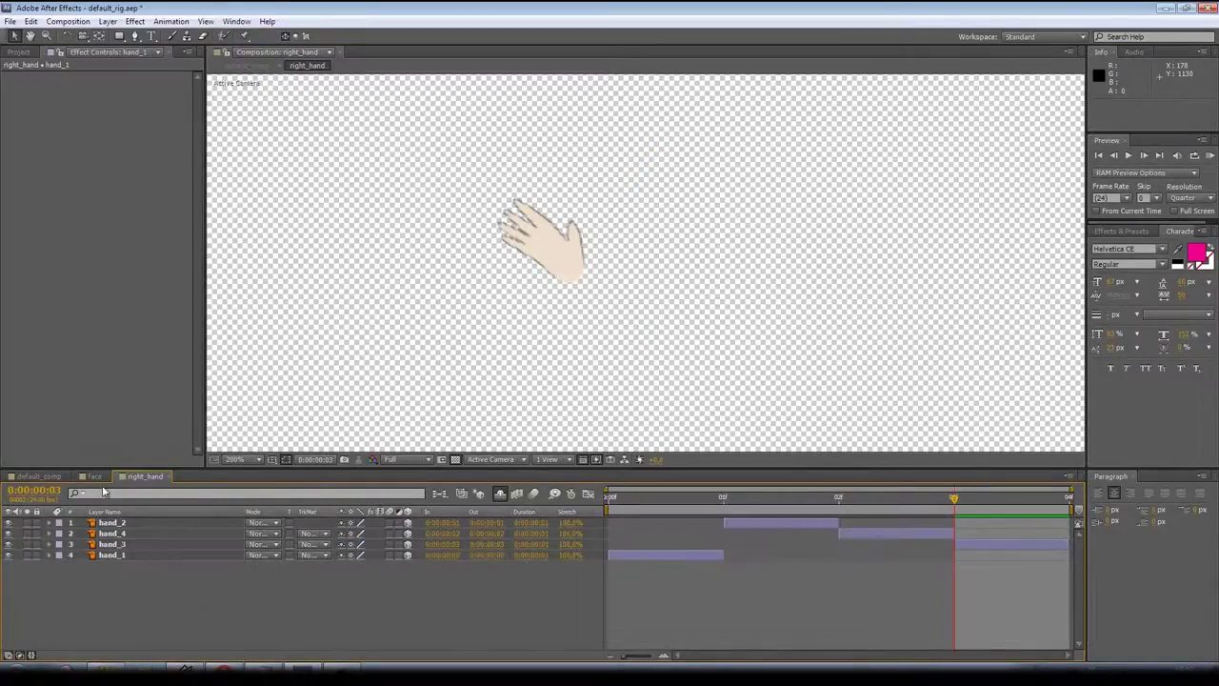
- Make all layers of the face composition 3D layers
{"action": "left_click", "coordinate": [95, 477]}
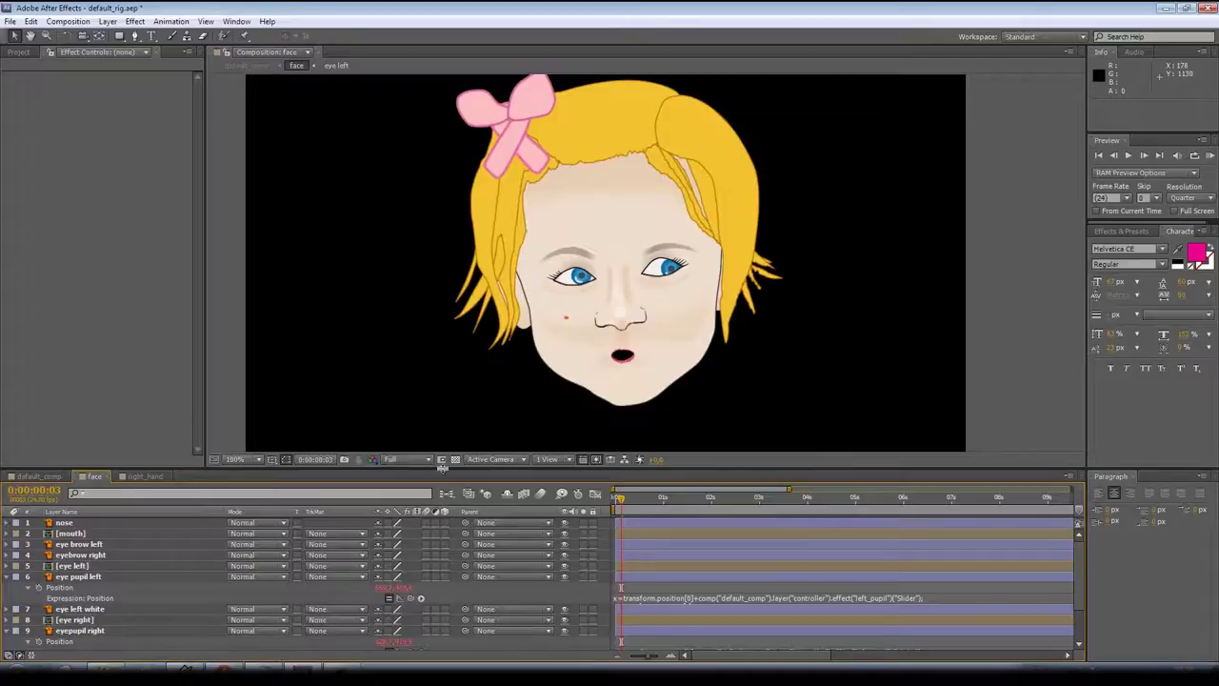
{"action": "left_click_drag", "start_coordinate": [442, 468], "coordinate": [443, 409]}
{"action": "left_click", "coordinate": [178, 486]}
{"action": "key", "text": "ctrl+a"}
{"action": "left_click", "coordinate": [444, 465]}
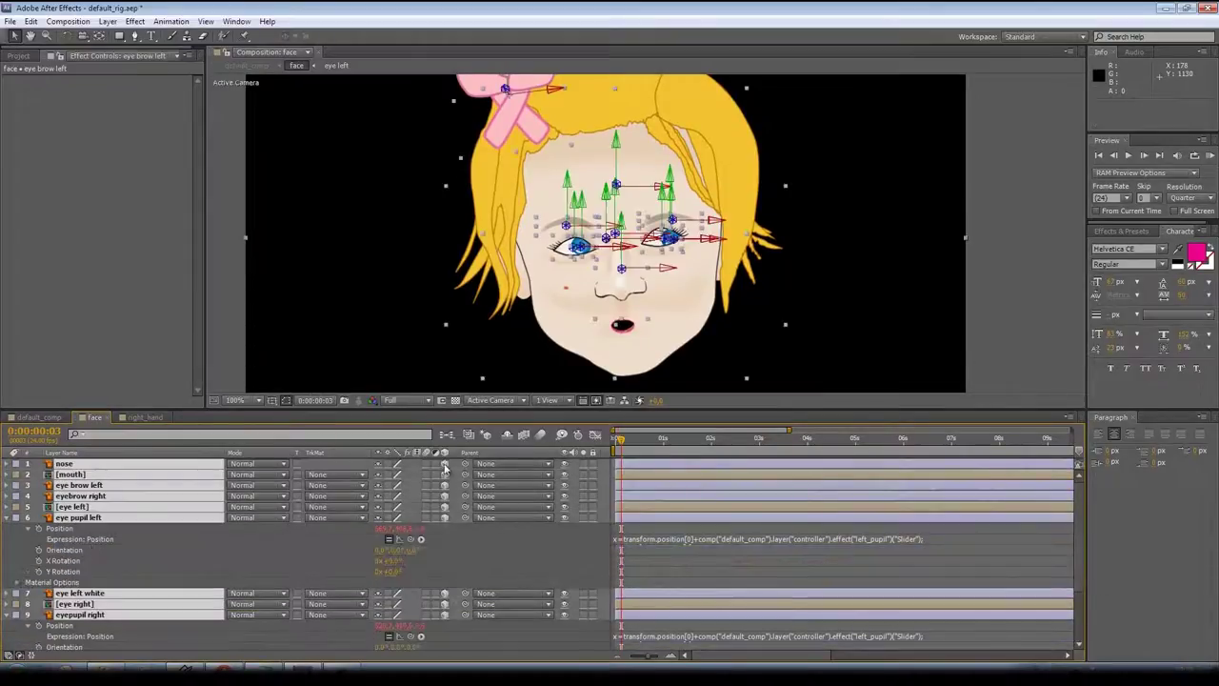
- Open the mouth precomp and make layers mouth_1 through mouth_8 3D
{"action": "double_click", "coordinate": [88, 474]}
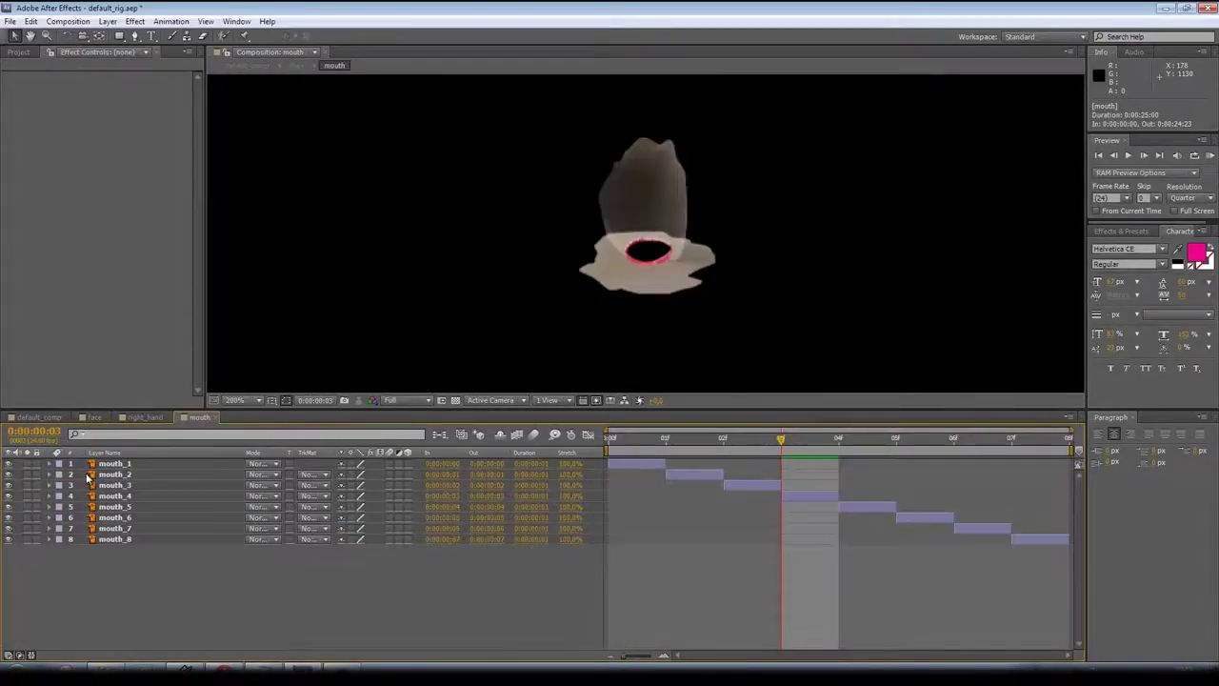
{"action": "left_click_drag", "start_coordinate": [407, 463], "coordinate": [423, 568]}
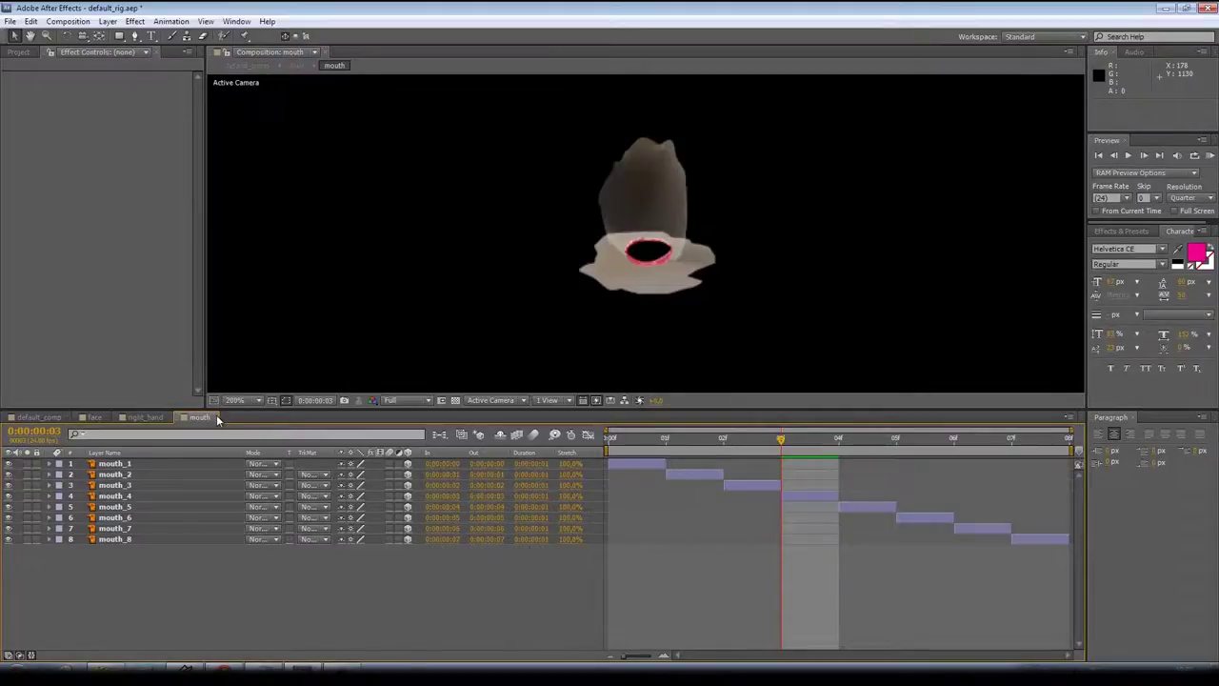
- Leave the mouth precomp and make all eyelid layers of the eye left precomp 3D
{"action": "left_click", "coordinate": [217, 418]}
{"action": "left_click", "coordinate": [169, 417]}
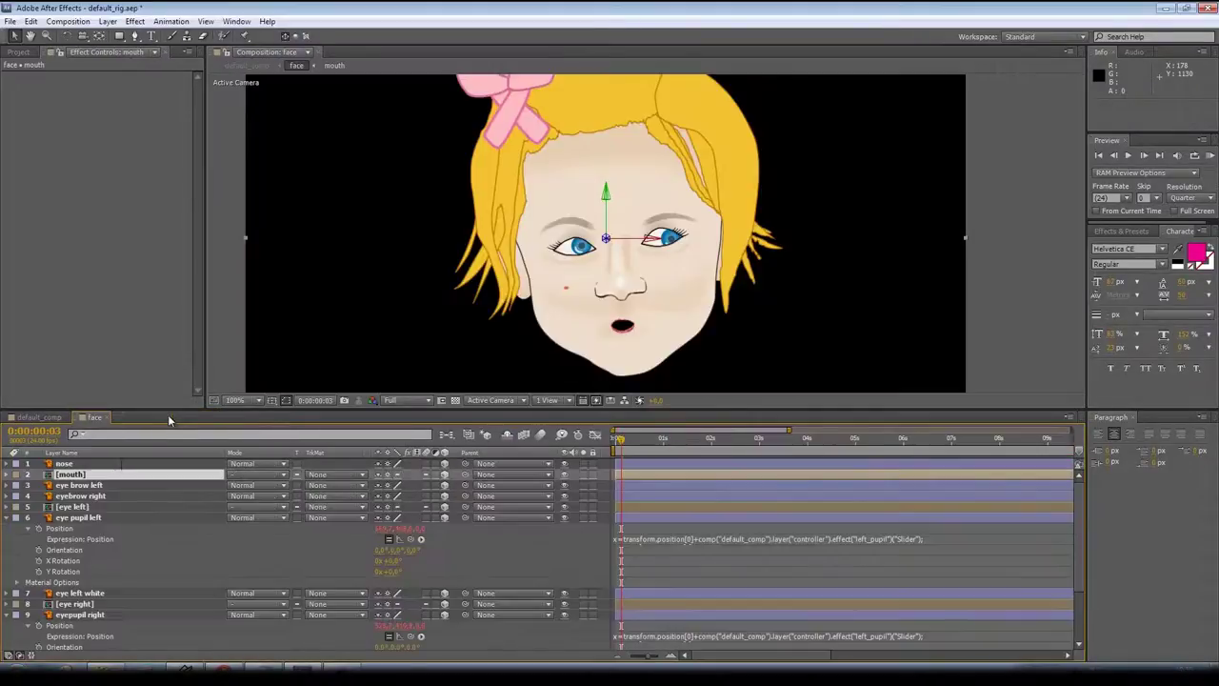
{"action": "double_click", "coordinate": [97, 508]}
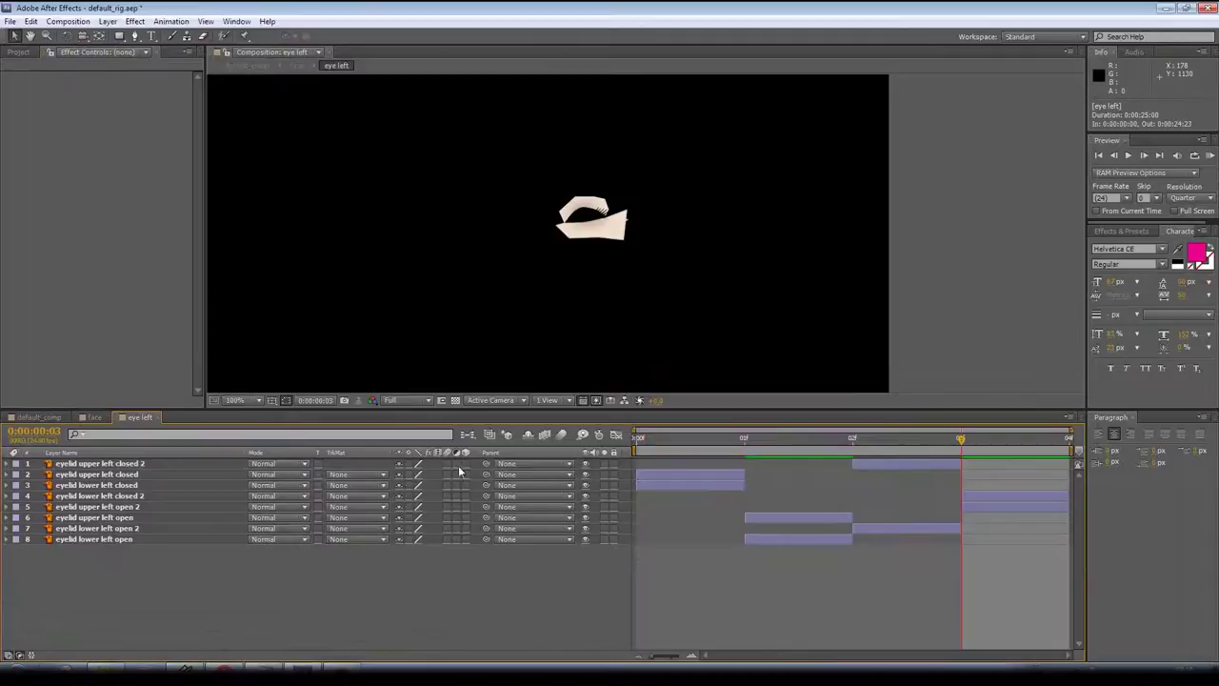
{"action": "left_click", "coordinate": [121, 417]}
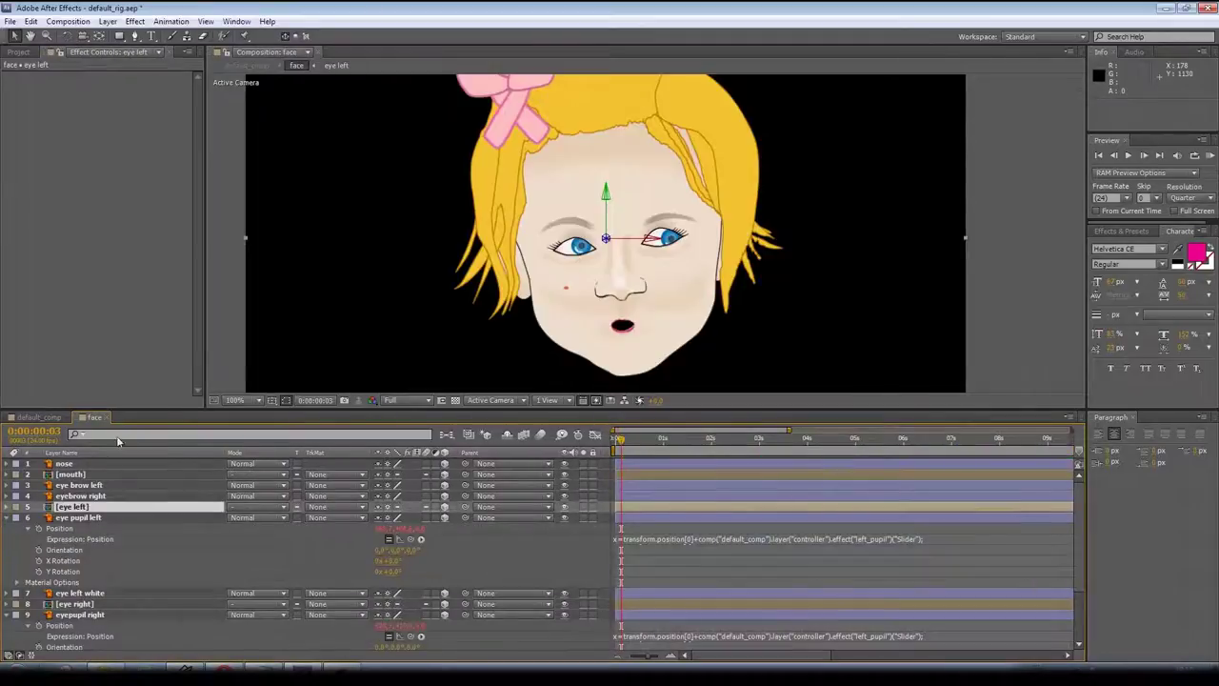
- Make all eyelid layers in the eye right precomp 3D and return to default_comp
{"action": "double_click", "coordinate": [99, 604]}
{"action": "left_click_drag", "start_coordinate": [465, 478], "coordinate": [465, 540]}
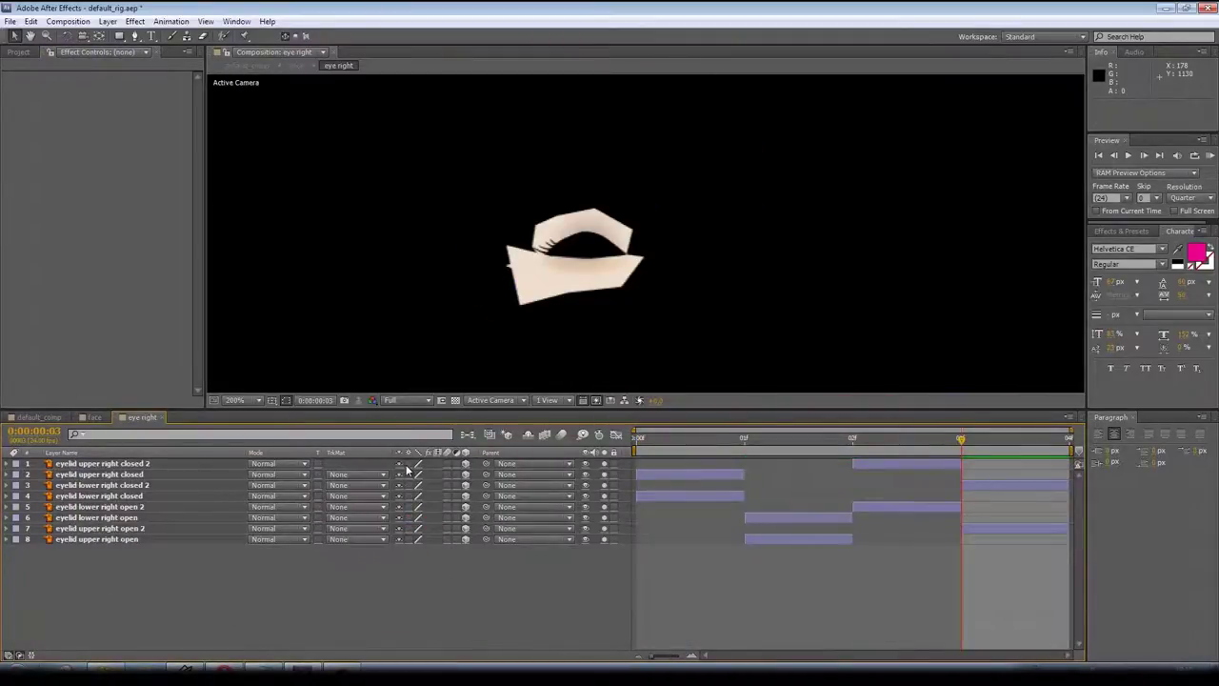
{"action": "left_click", "coordinate": [162, 418]}
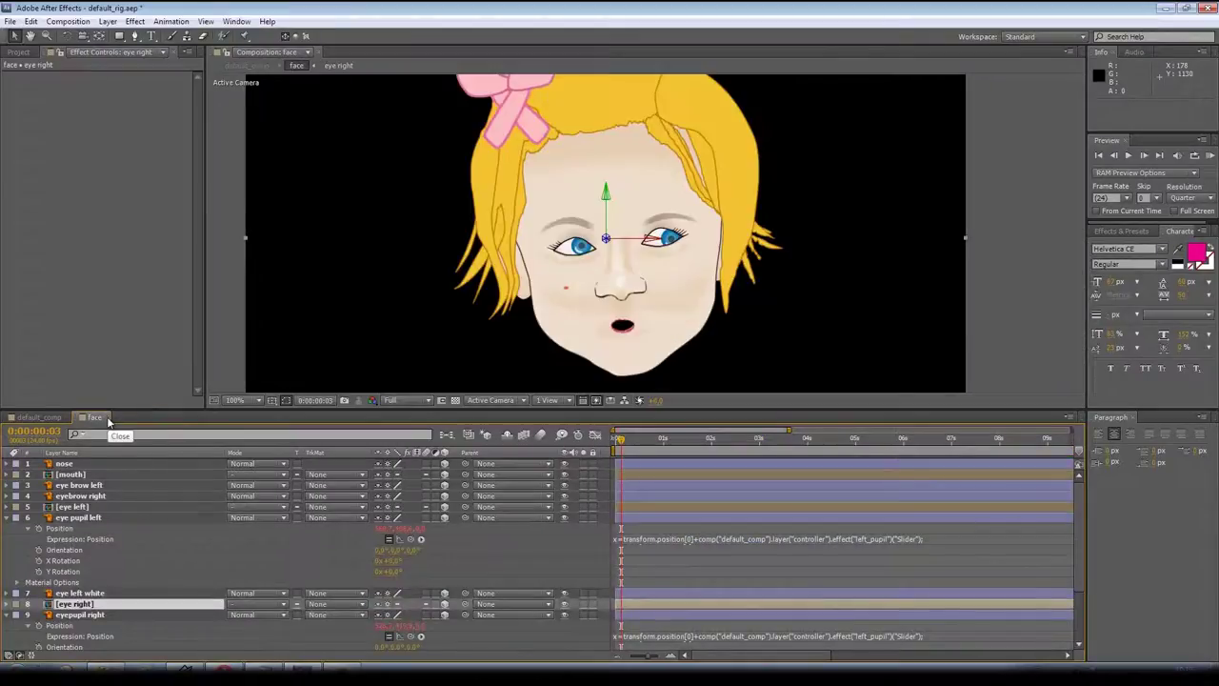
{"action": "left_click", "coordinate": [107, 418]}
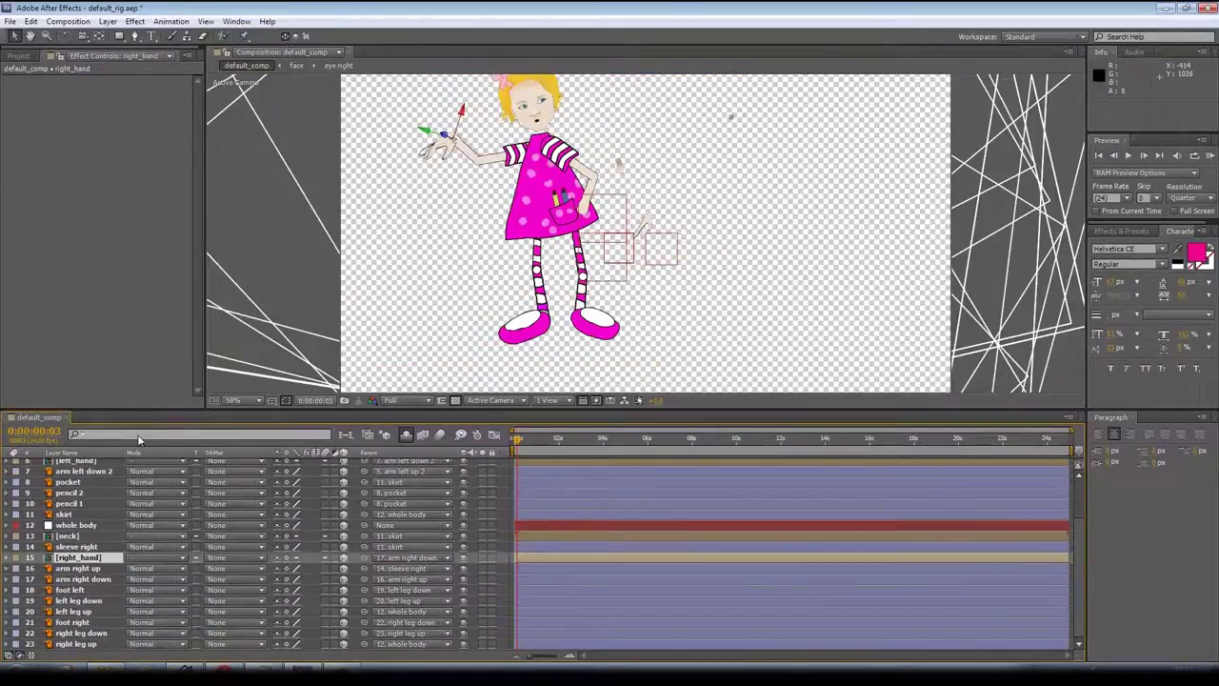
- Make the layer inside the neck precomp 3D and open the left_hand precomp from default_comp
{"action": "double_click", "coordinate": [78, 536]}
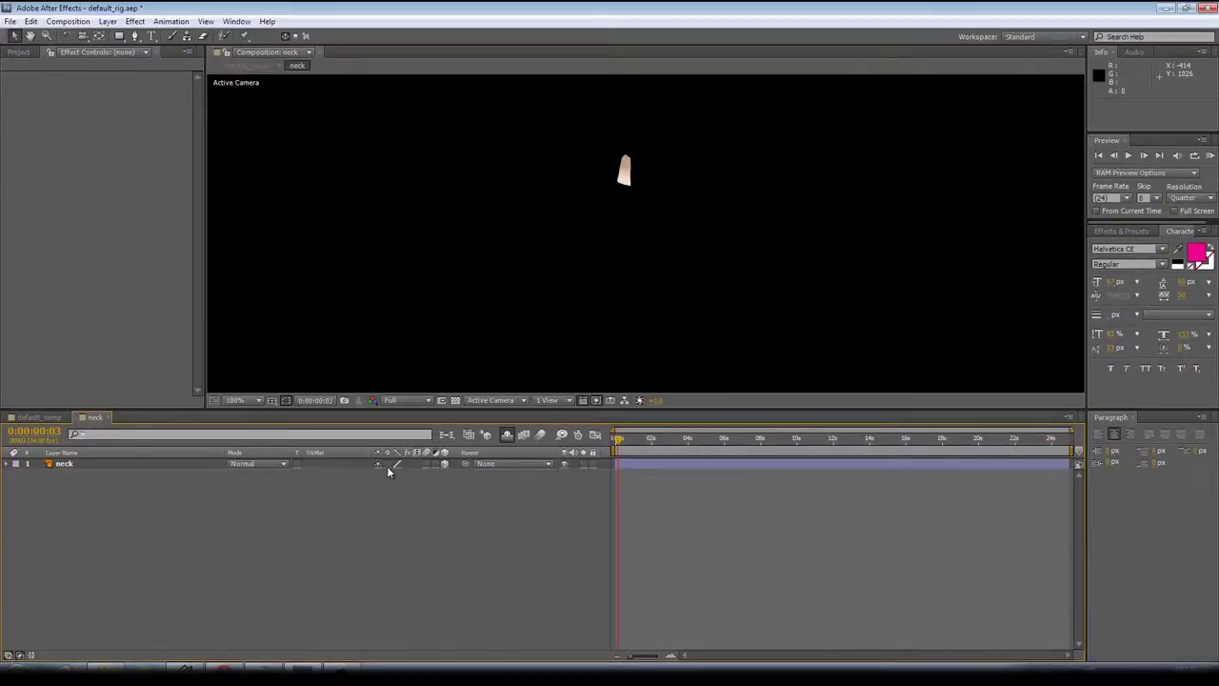
{"action": "left_click", "coordinate": [110, 417]}
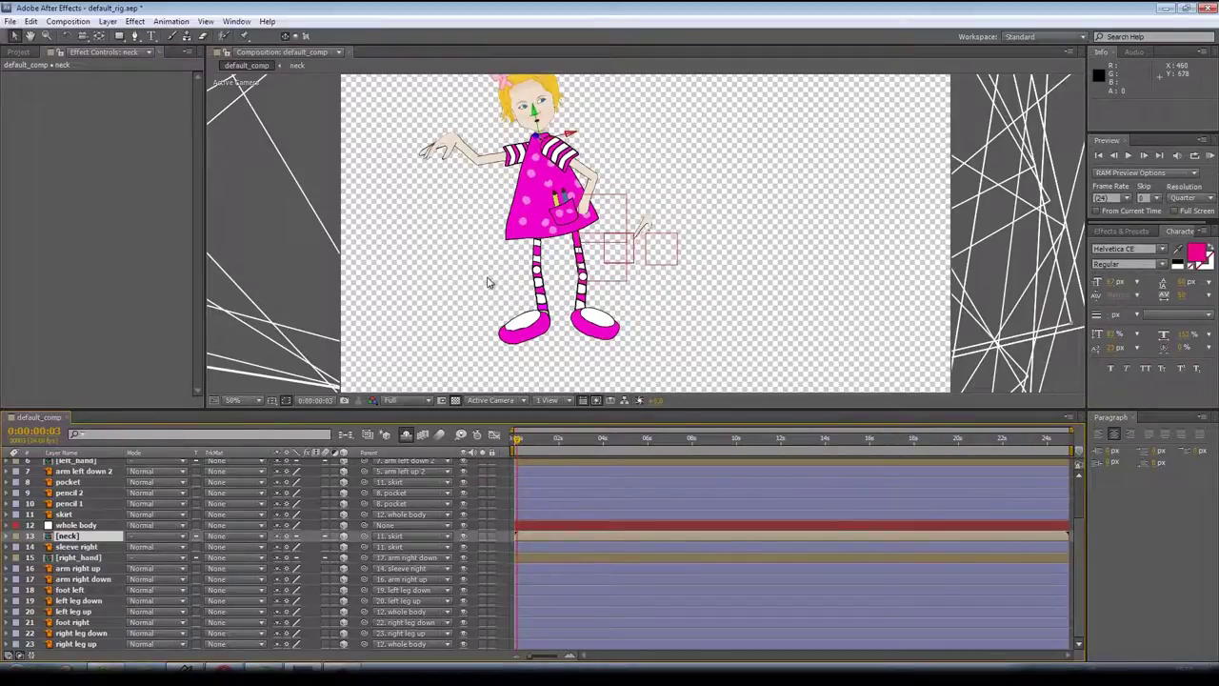
{"action": "left_click", "coordinate": [81, 559]}
{"action": "scroll", "coordinate": [82, 560], "scroll_direction": "up", "scroll_amount": 2}
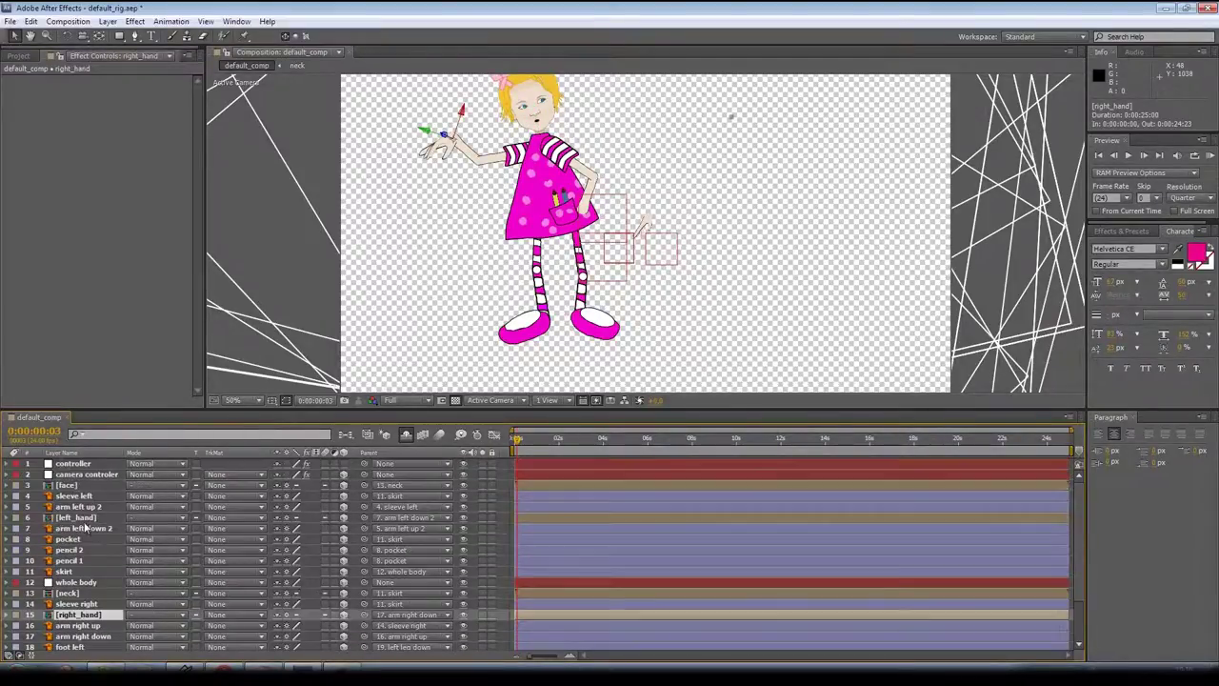
{"action": "double_click", "coordinate": [83, 519]}
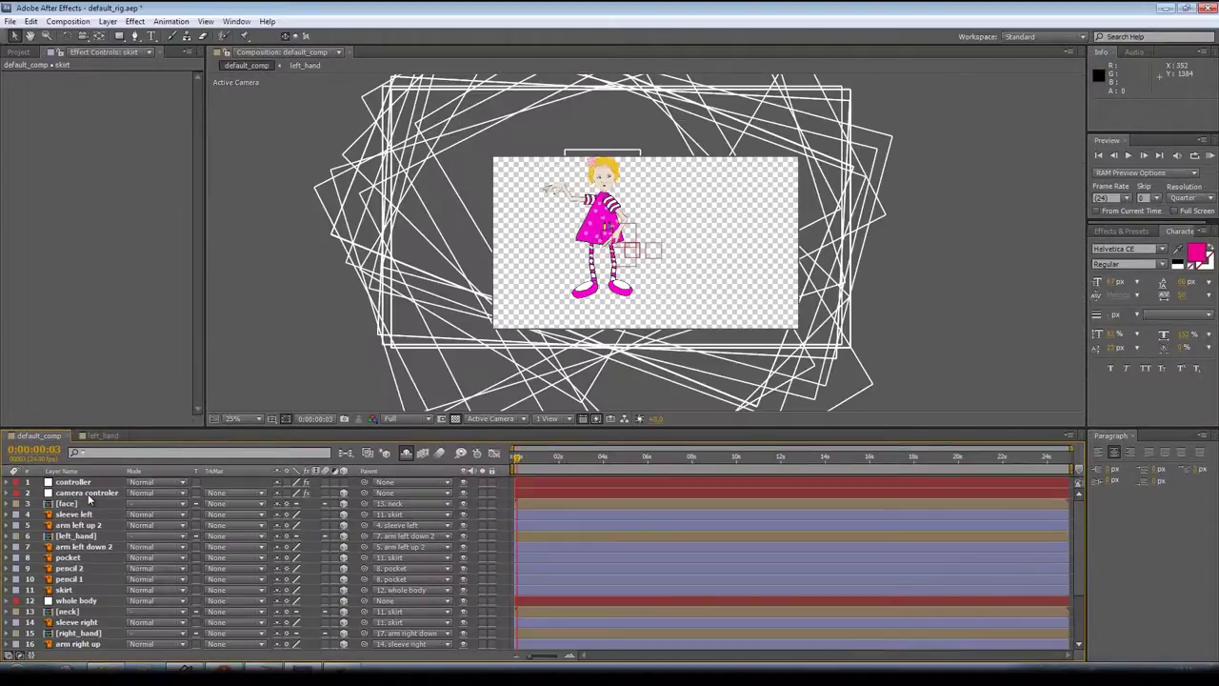
- Increase the z slider of the camera controler layer in default_comp to bring the girl closer
{"action": "left_click", "coordinate": [87, 493]}
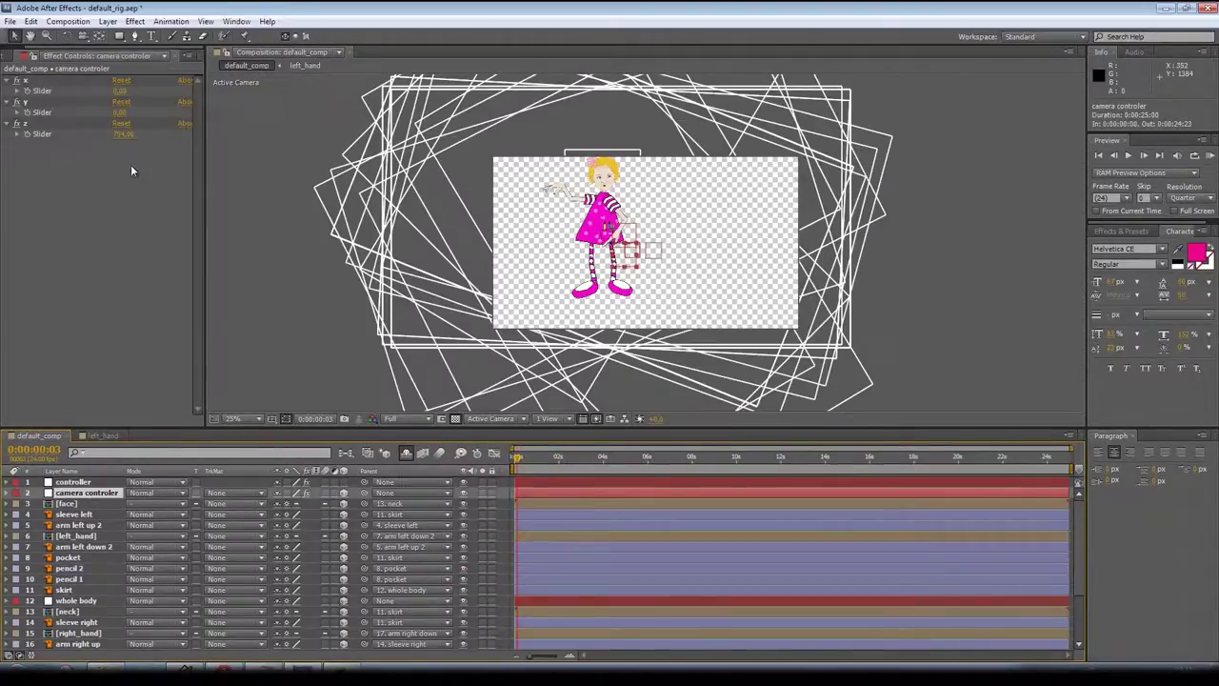
{"action": "mouse_move", "coordinate": [132, 134]}
{"action": "left_mouse_down"}
{"action": "mouse_move", "coordinate": [221, 134]}
{"action": "mouse_move", "coordinate": [232, 116]}
{"action": "mouse_move", "coordinate": [120, 136]}
{"action": "left_mouse_up"}
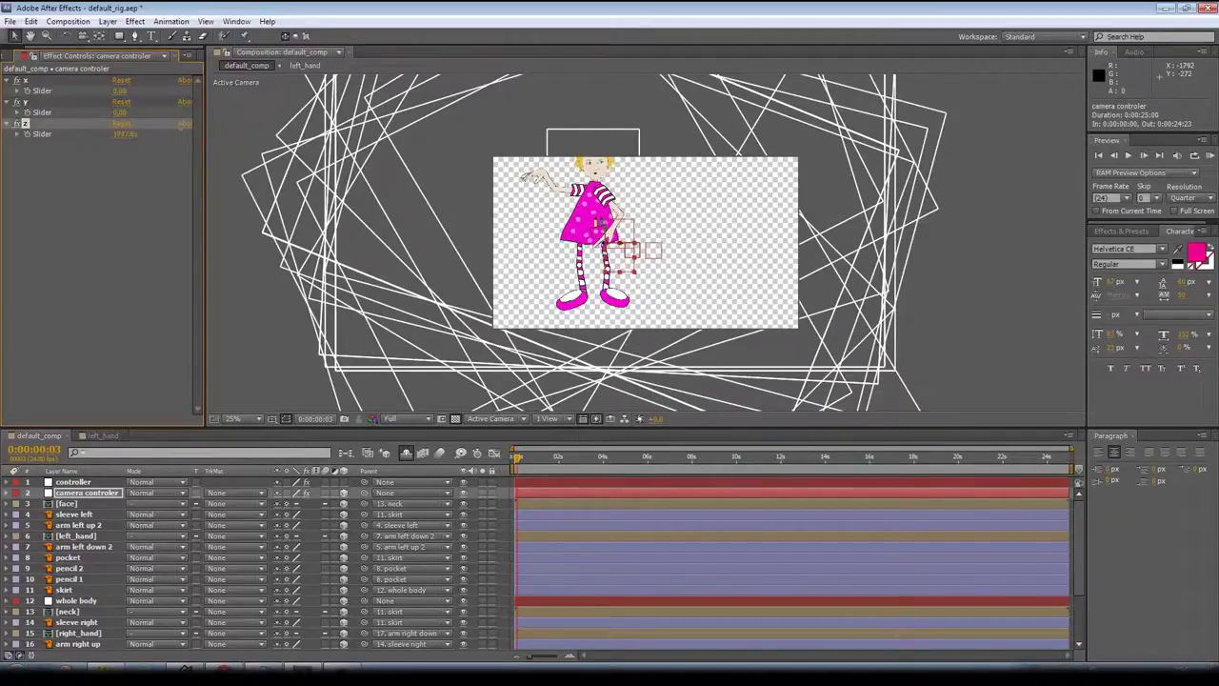
{"action": "scroll", "coordinate": [599, 217], "scroll_direction": "up", "scroll_amount": 2}
- Test the controller's eye sliders, leaving eyes_shapes at about 1.14 and left_pupil at about 9.3
{"action": "left_click", "coordinate": [73, 483]}
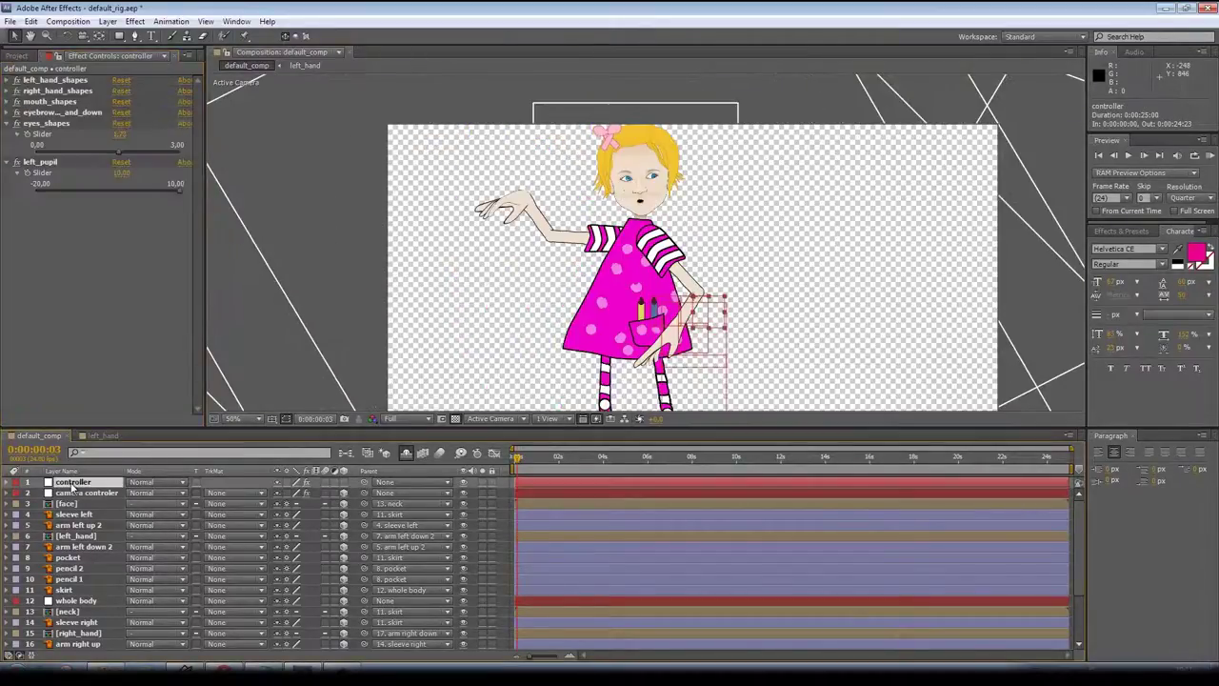
{"action": "left_click", "coordinate": [78, 152]}
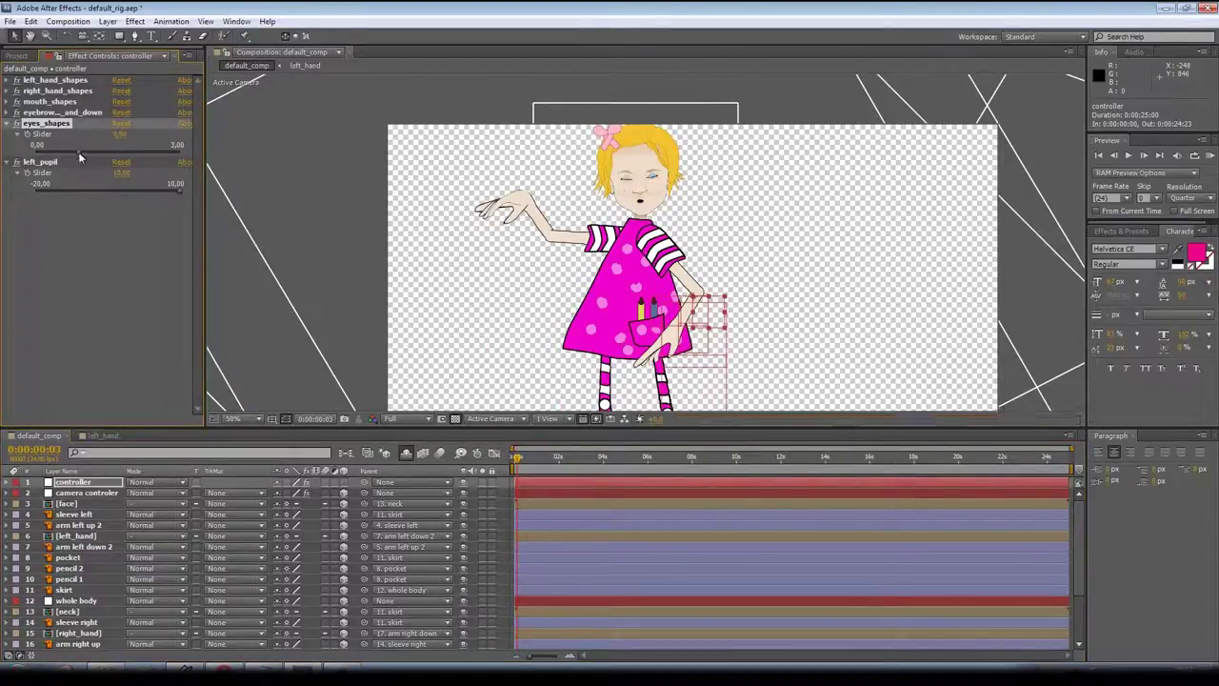
{"action": "left_click_drag", "start_coordinate": [131, 156], "coordinate": [82, 154]}
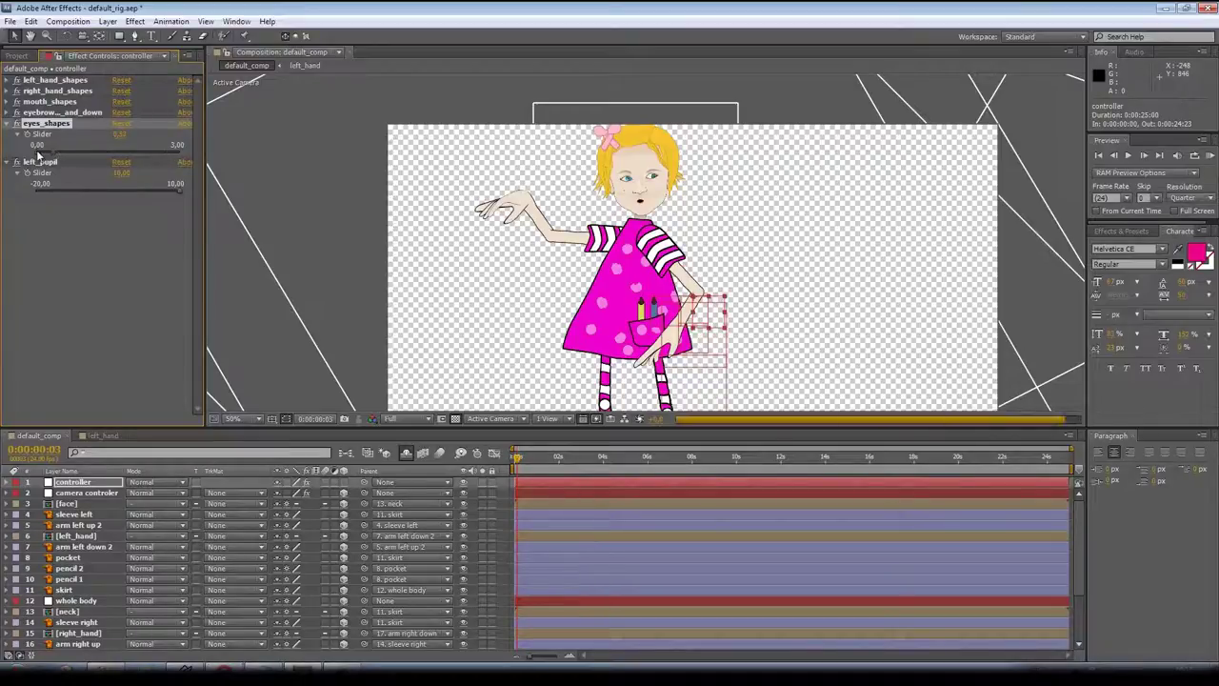
{"action": "left_click", "coordinate": [74, 192]}
{"action": "left_click", "coordinate": [90, 152]}
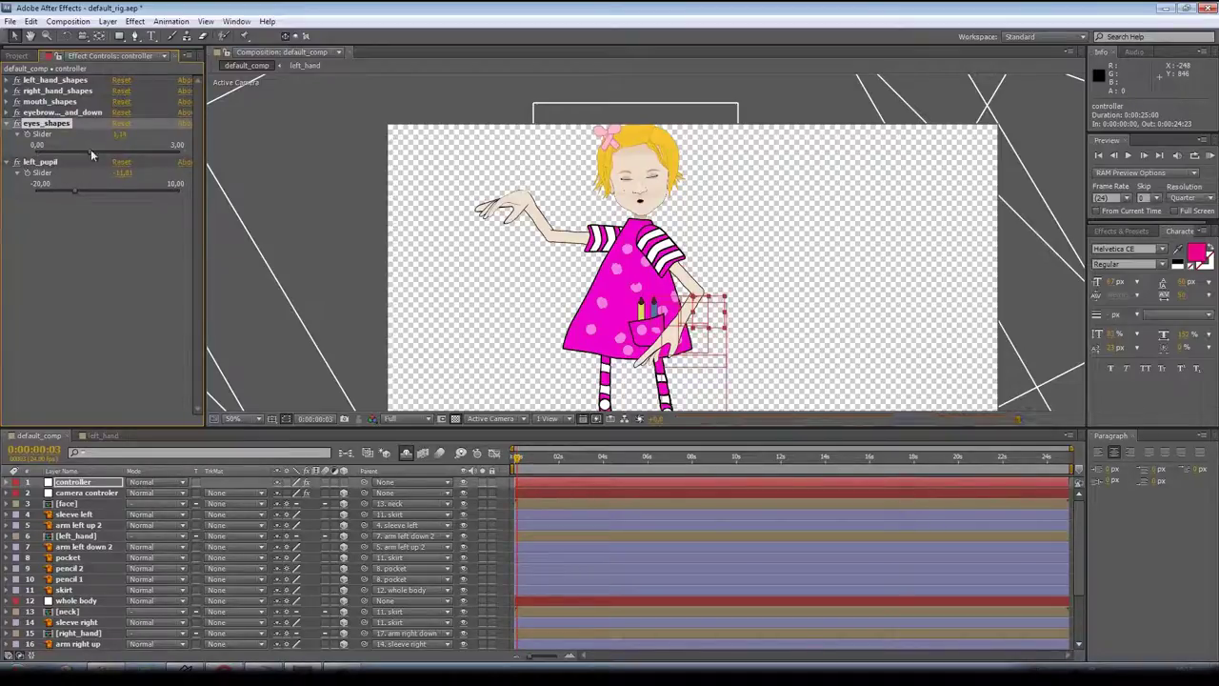
{"action": "left_click_drag", "start_coordinate": [125, 192], "coordinate": [177, 193]}
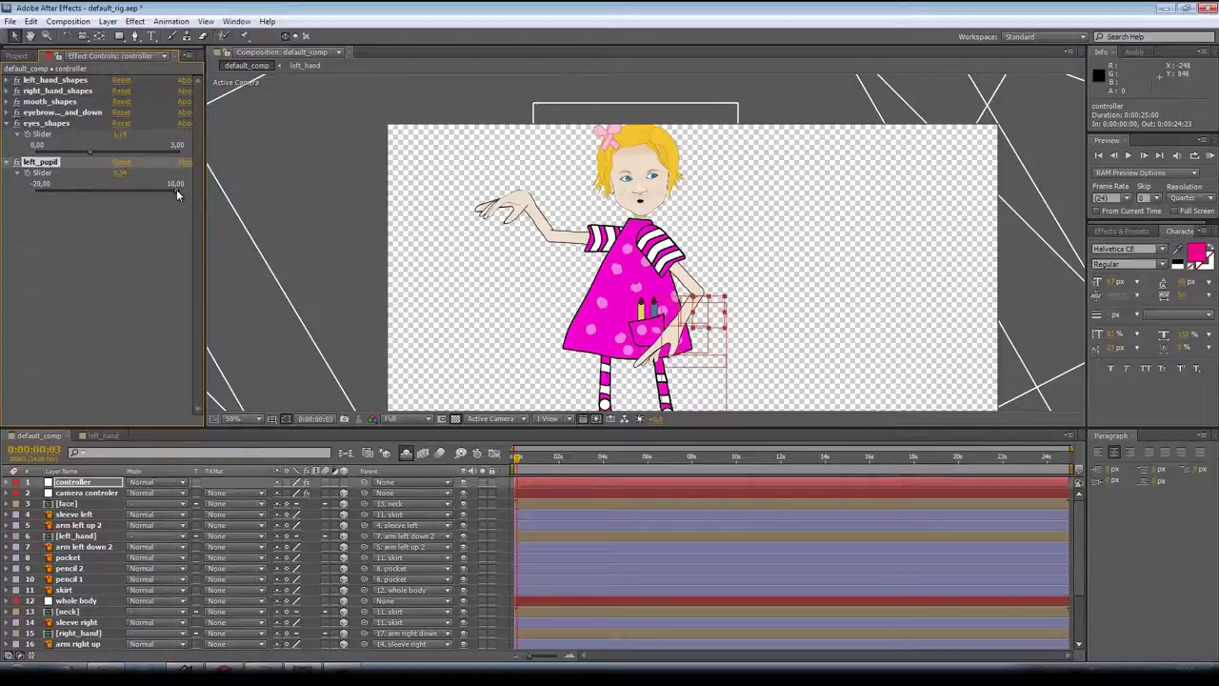
- Set the controller's eyebrows_up_and_down slider to about -1.1 and mouth_shapes to about 6.2
{"action": "left_click", "coordinate": [6, 112]}
{"action": "left_click_drag", "start_coordinate": [51, 141], "coordinate": [161, 132]}
{"action": "left_click", "coordinate": [6, 102]}
{"action": "left_click", "coordinate": [164, 130]}
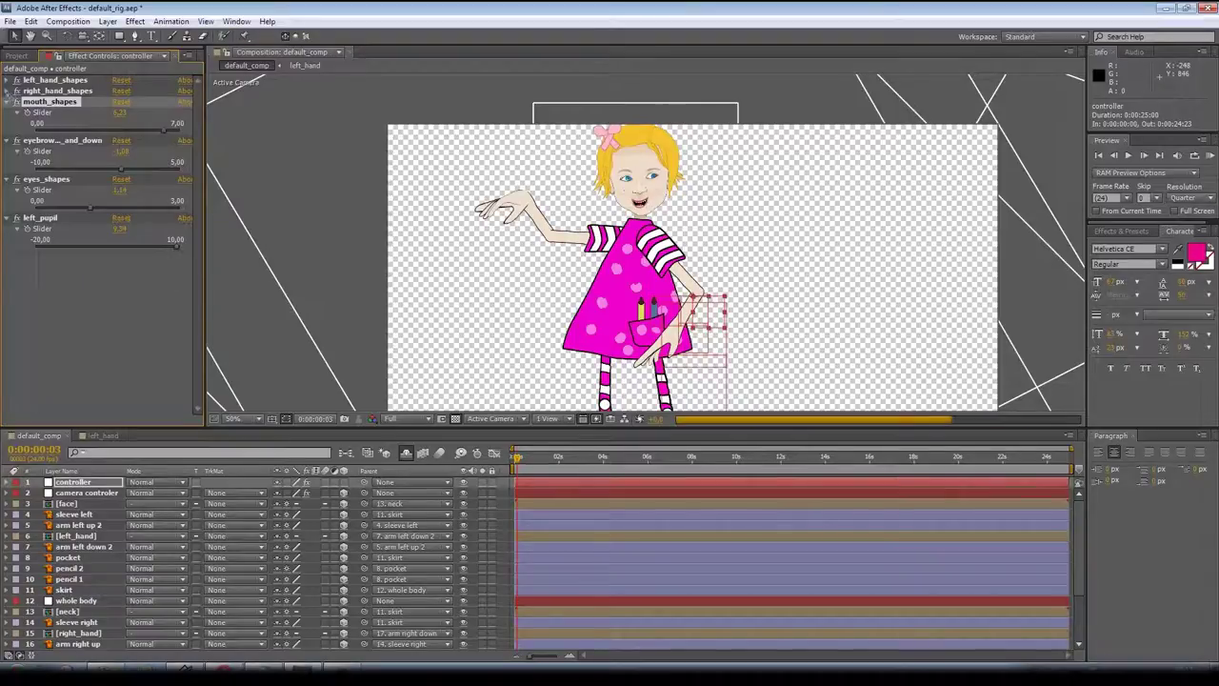
- Set the controller's right_hand_shapes slider to about 1.6 and left_hand_shapes to about 0.46
{"action": "left_click", "coordinate": [6, 91]}
{"action": "left_click_drag", "start_coordinate": [67, 119], "coordinate": [122, 119]}
{"action": "left_click", "coordinate": [153, 126]}
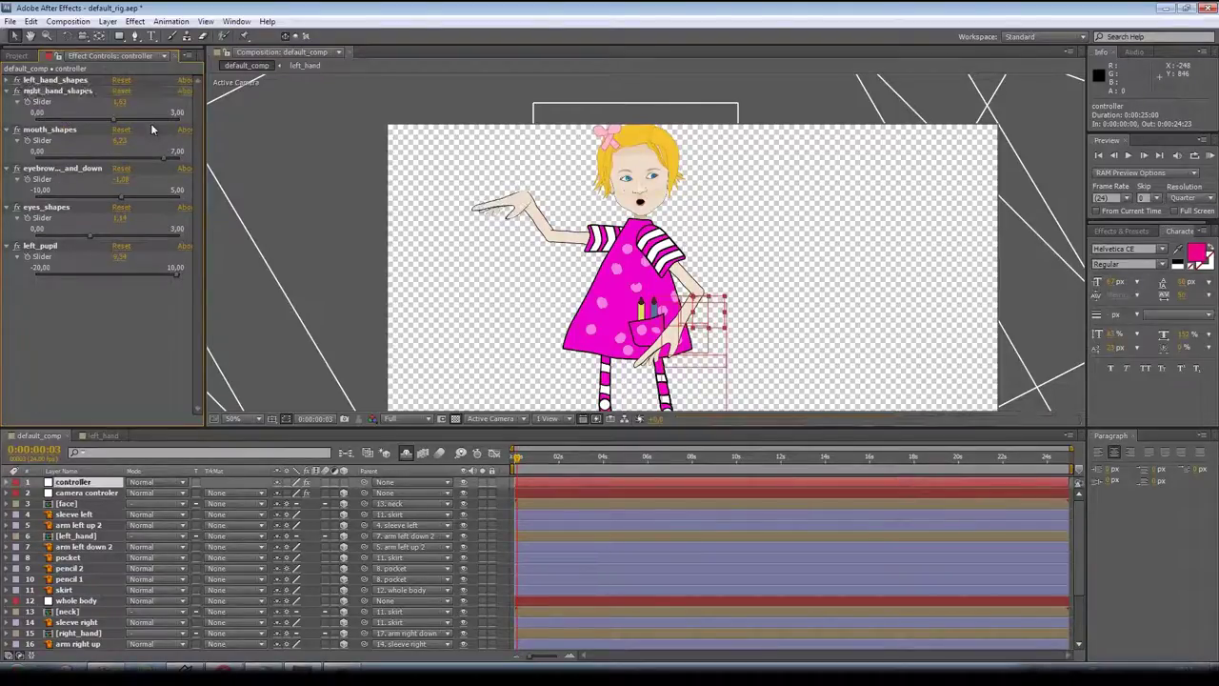
{"action": "left_click", "coordinate": [7, 81]}
{"action": "left_click", "coordinate": [53, 80]}
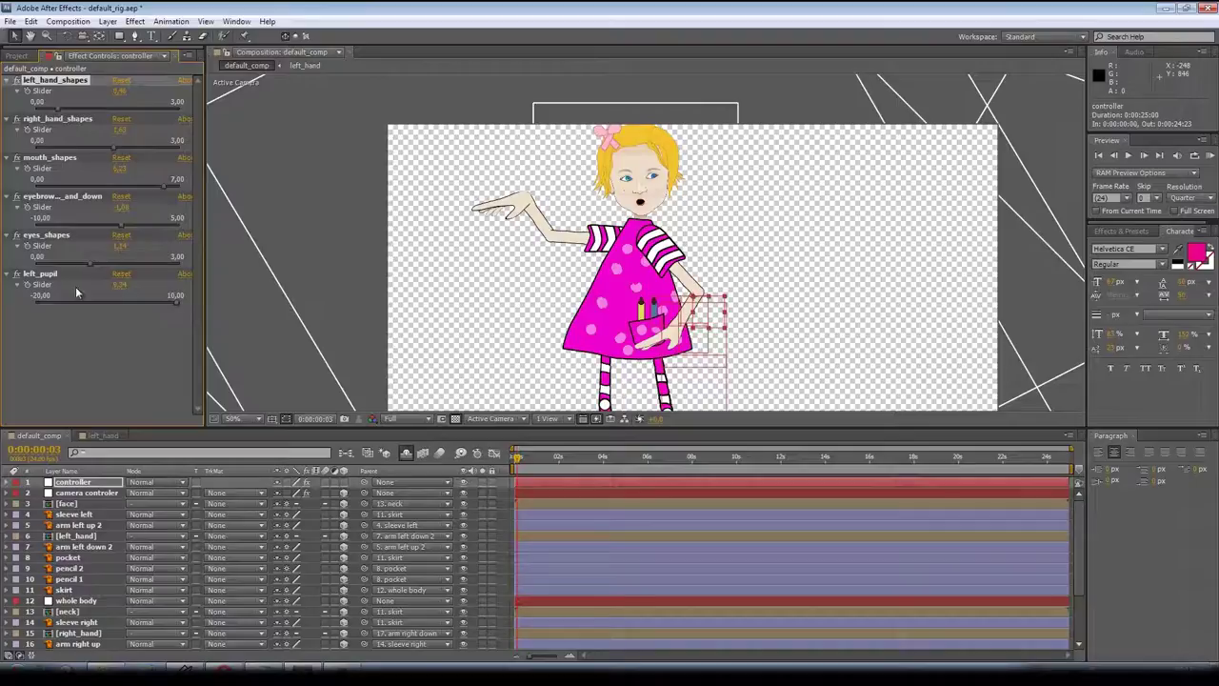
- Turn on keyframing for all six controller sliders at frame 3, from left_hand_shapes through left_pupil
{"action": "left_click", "coordinate": [28, 129]}
{"action": "left_click", "coordinate": [27, 169]}
{"action": "left_click", "coordinate": [27, 208]}
{"action": "left_click", "coordinate": [27, 246]}
{"action": "left_click", "coordinate": [28, 285]}
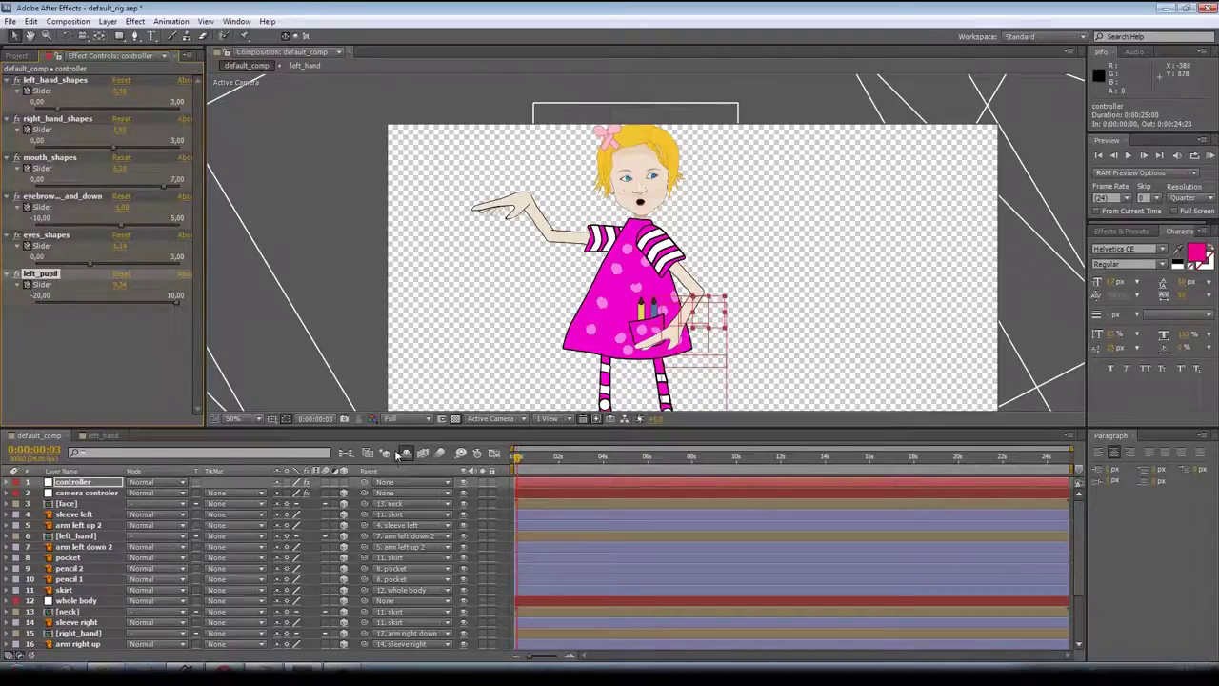
- At frame 7, keyframe a new pose: left hand about 1.4, right hand 0.75, mouth 1.7, eyebrows lower, eyes 2.07, pupil about -12
{"action": "left_click", "coordinate": [102, 108]}
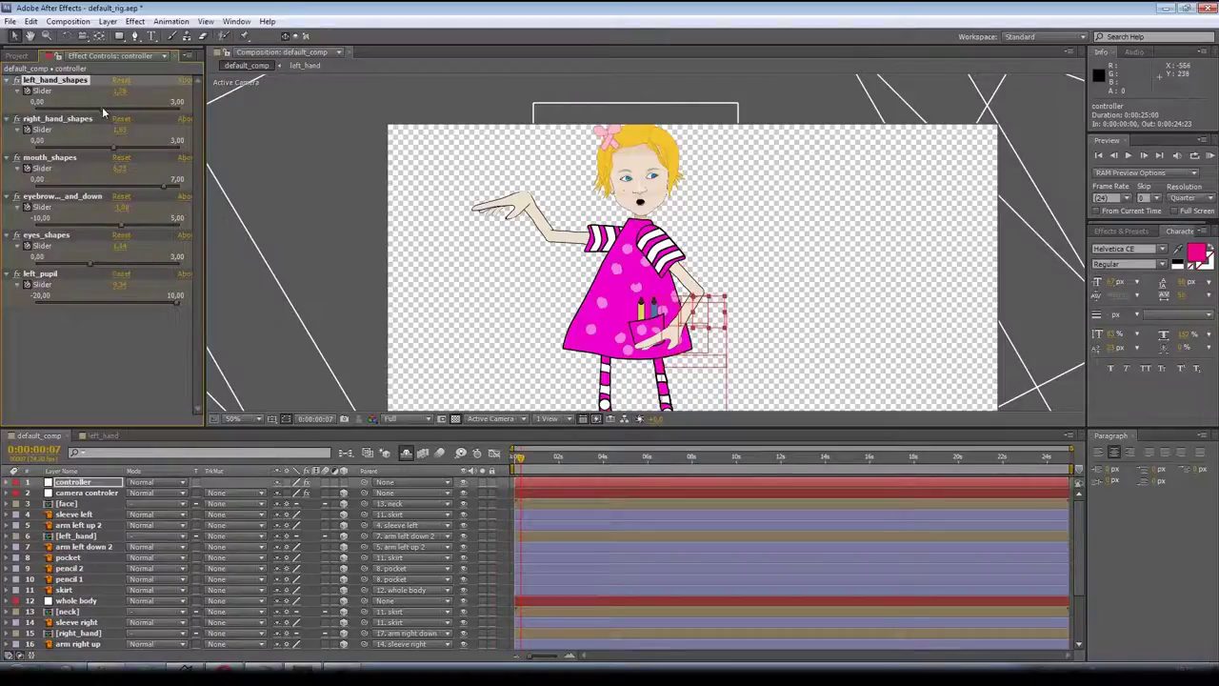
{"action": "left_click", "coordinate": [71, 147]}
{"action": "left_click", "coordinate": [71, 187]}
{"action": "left_click", "coordinate": [68, 226]}
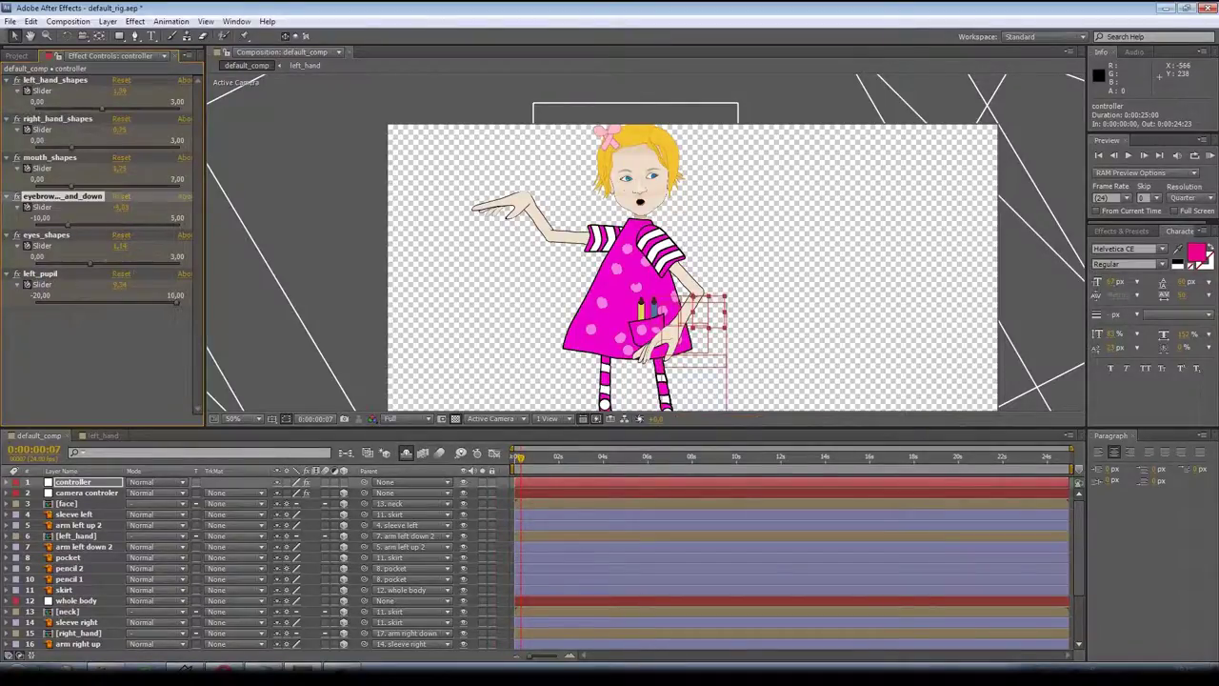
{"action": "left_click", "coordinate": [135, 263]}
{"action": "left_click", "coordinate": [74, 303]}
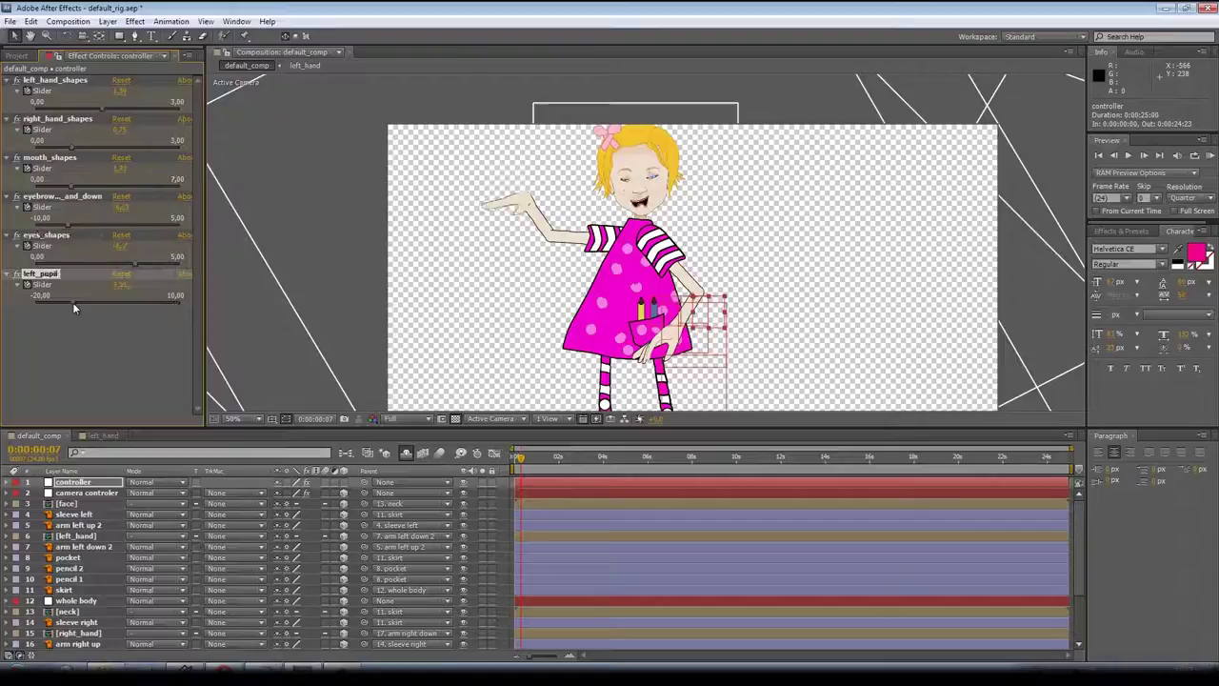
- End the work area at the current frame and reveal the controller layer's keyframes in the timeline
{"action": "key", "text": "n"}
{"action": "left_click", "coordinate": [544, 657]}
{"action": "left_click", "coordinate": [92, 484]}
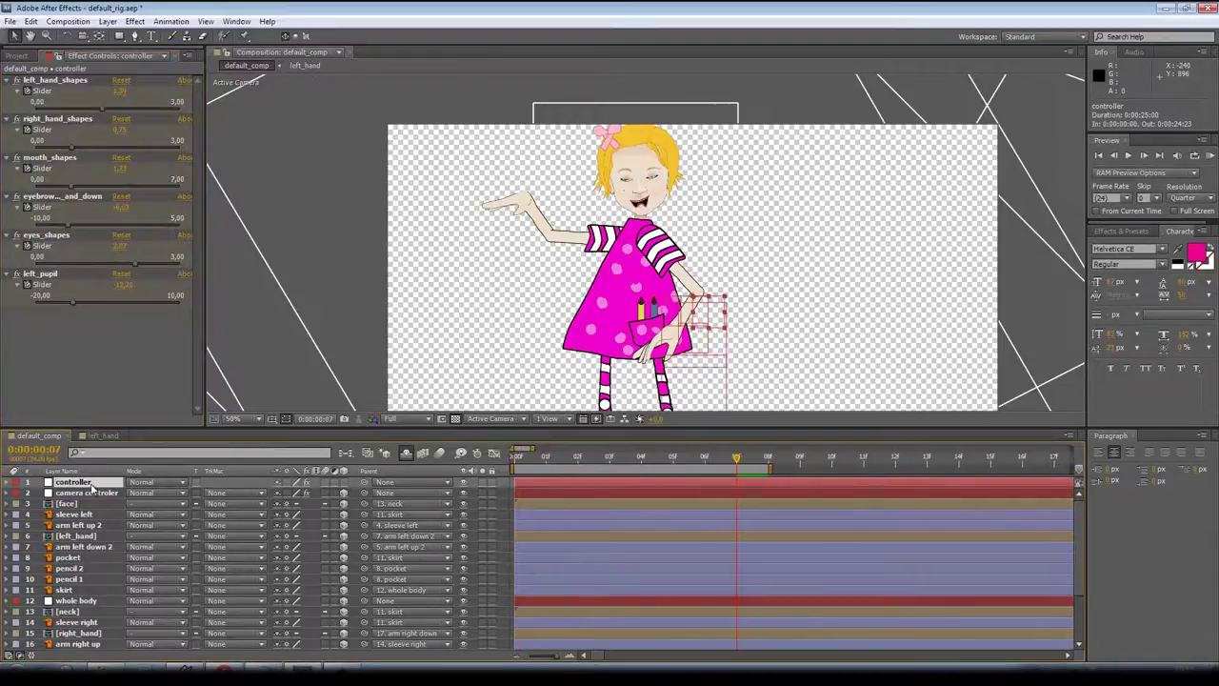
{"action": "key", "text": "u"}
- Set the preview resolution to Full and play a RAM preview of the slider animation
{"action": "left_click", "coordinate": [1185, 197]}
{"action": "left_click", "coordinate": [1143, 238]}
{"action": "left_click", "coordinate": [1210, 155]}
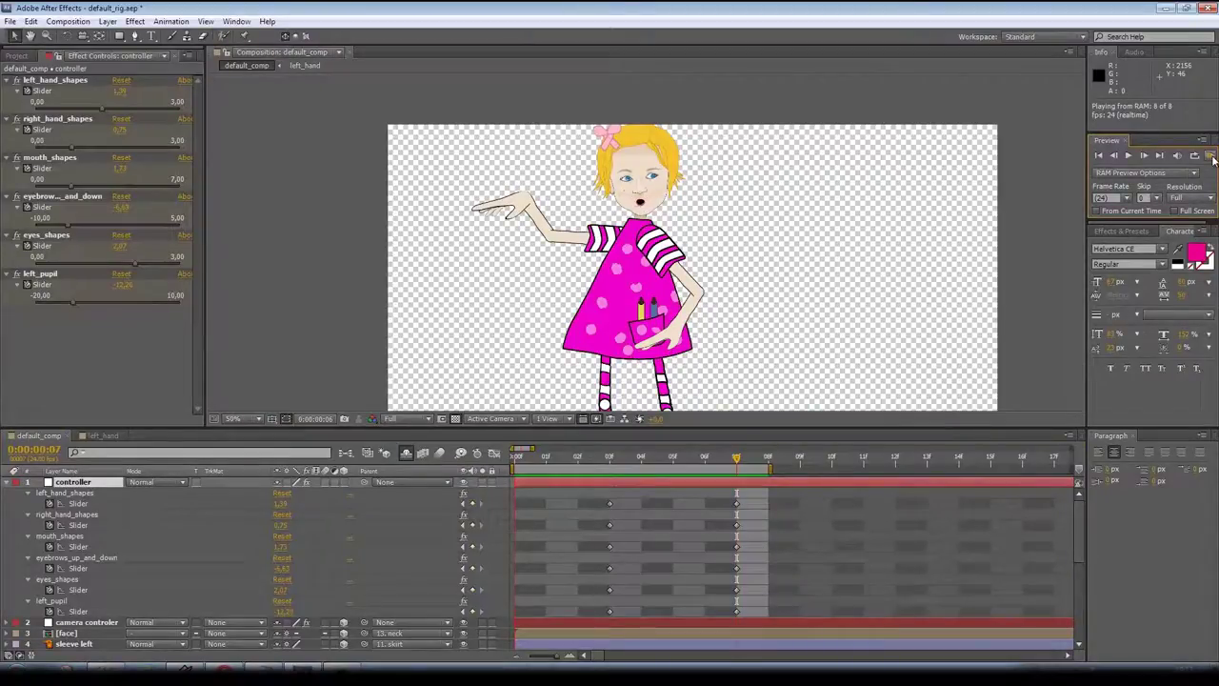
{"action": "left_click", "coordinate": [1212, 159]}
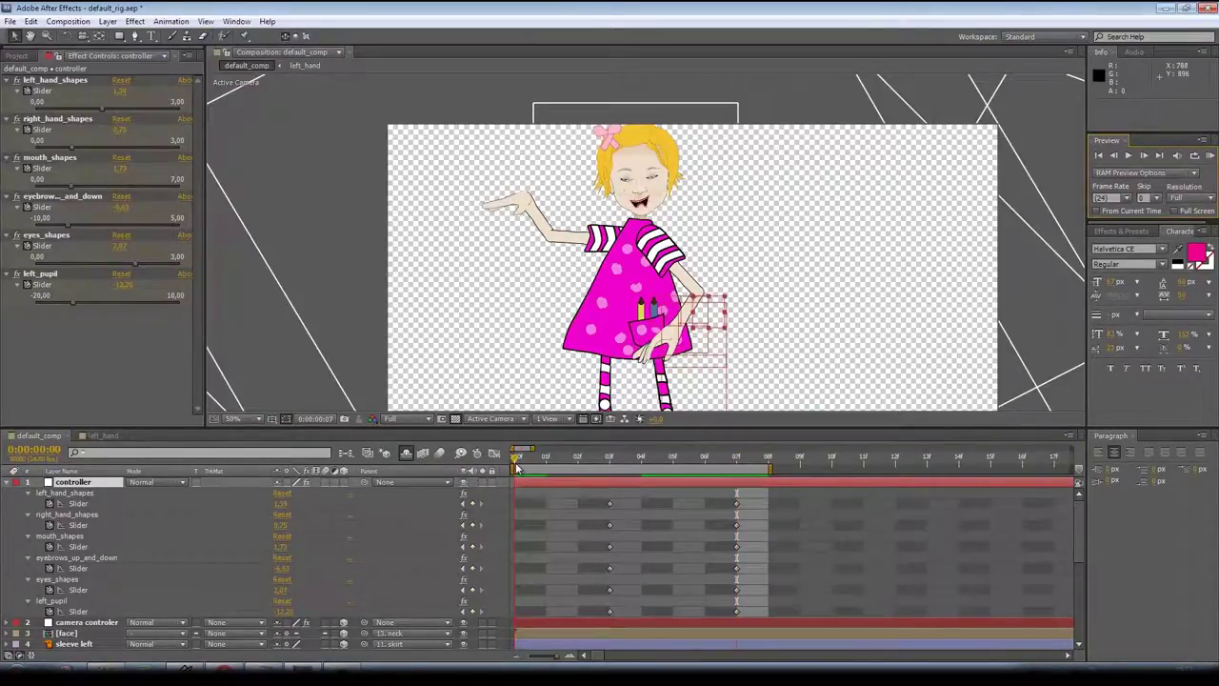
- At frame 0, keyframe different values for the hand, mouth, eyebrow, pupil and eye sliders, and preview the animation
{"action": "left_click", "coordinate": [56, 147]}
{"action": "left_click", "coordinate": [67, 185]}
{"action": "left_click", "coordinate": [62, 197]}
{"action": "left_click", "coordinate": [40, 274]}
{"action": "left_click", "coordinate": [46, 234]}
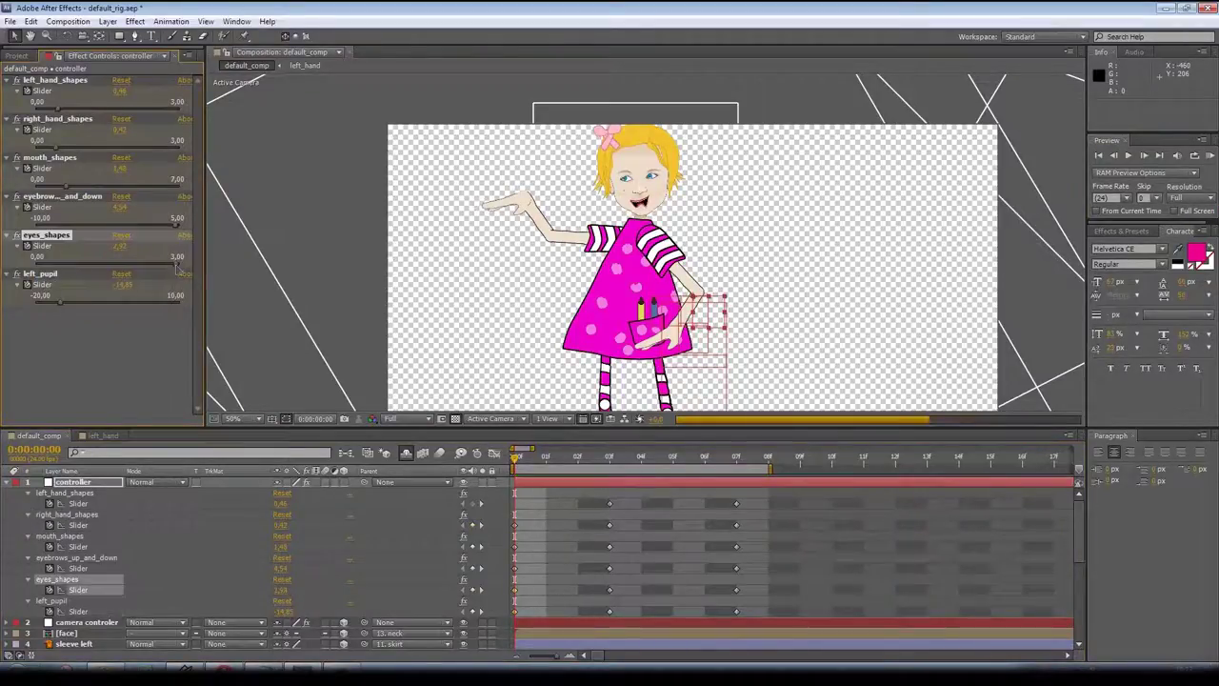
{"action": "left_click", "coordinate": [1208, 156]}
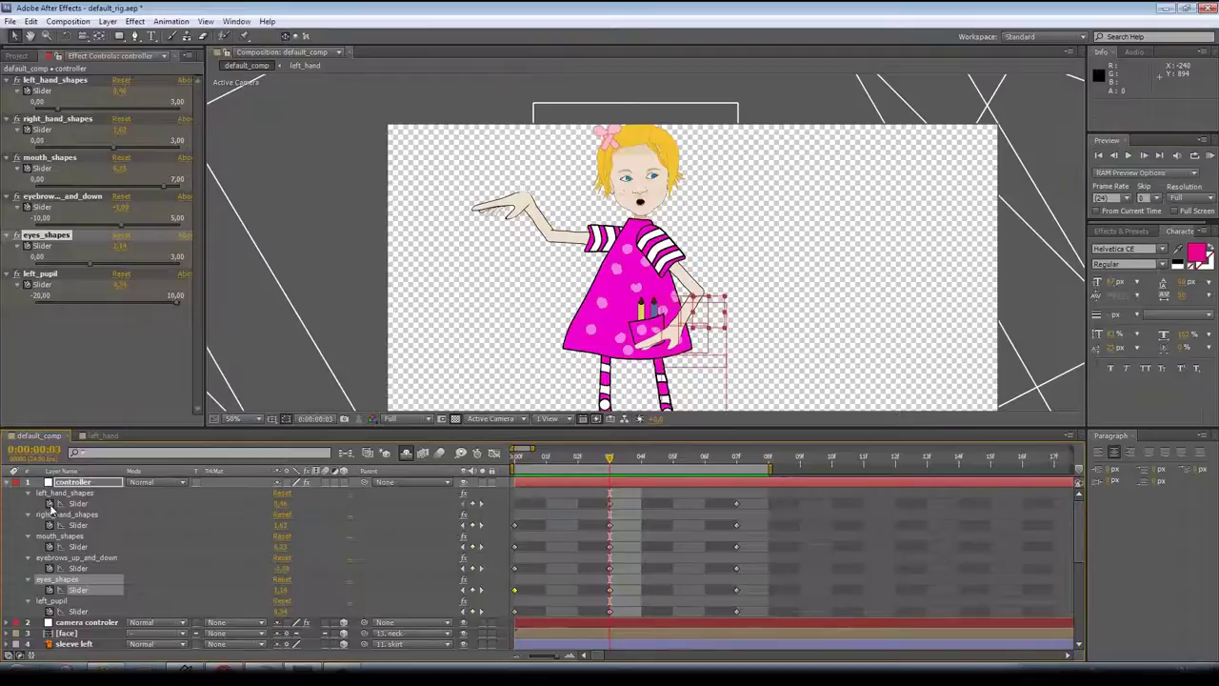
- Remove the keyframes from all six controller sliders and collapse the controller's effects
{"action": "left_click_drag", "start_coordinate": [50, 504], "coordinate": [49, 613]}
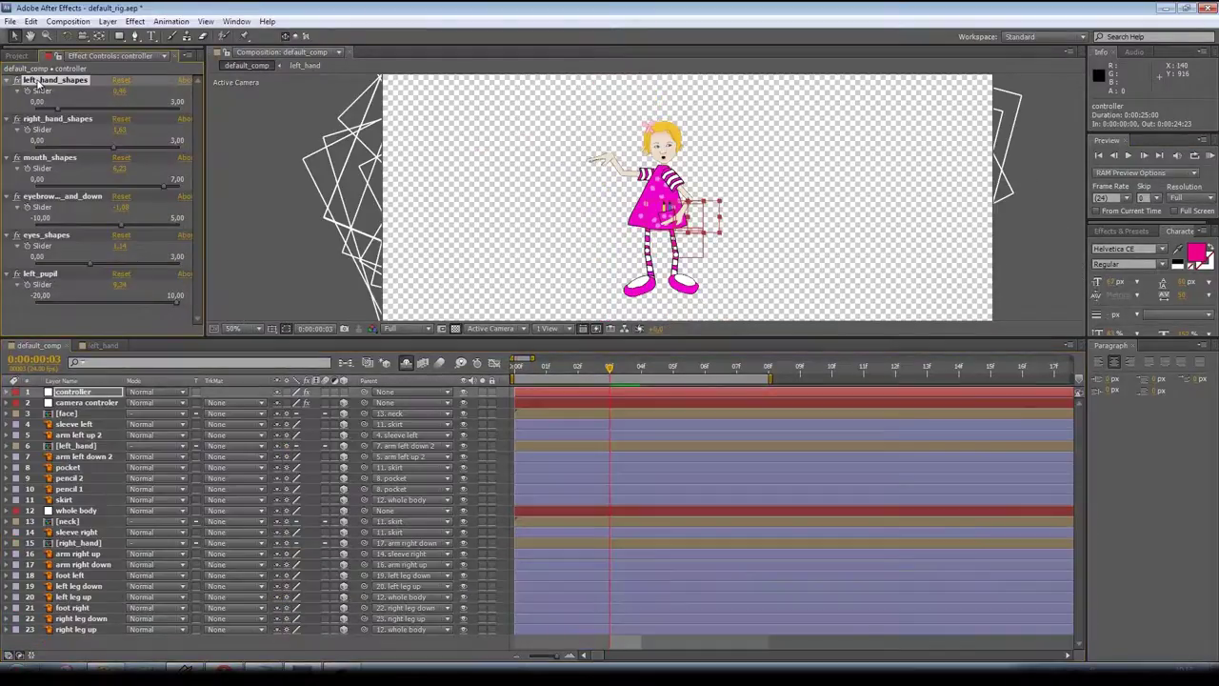
{"action": "key", "text": "ctrl+a"}
{"action": "left_click", "coordinate": [6, 82]}
{"action": "left_click", "coordinate": [84, 242]}
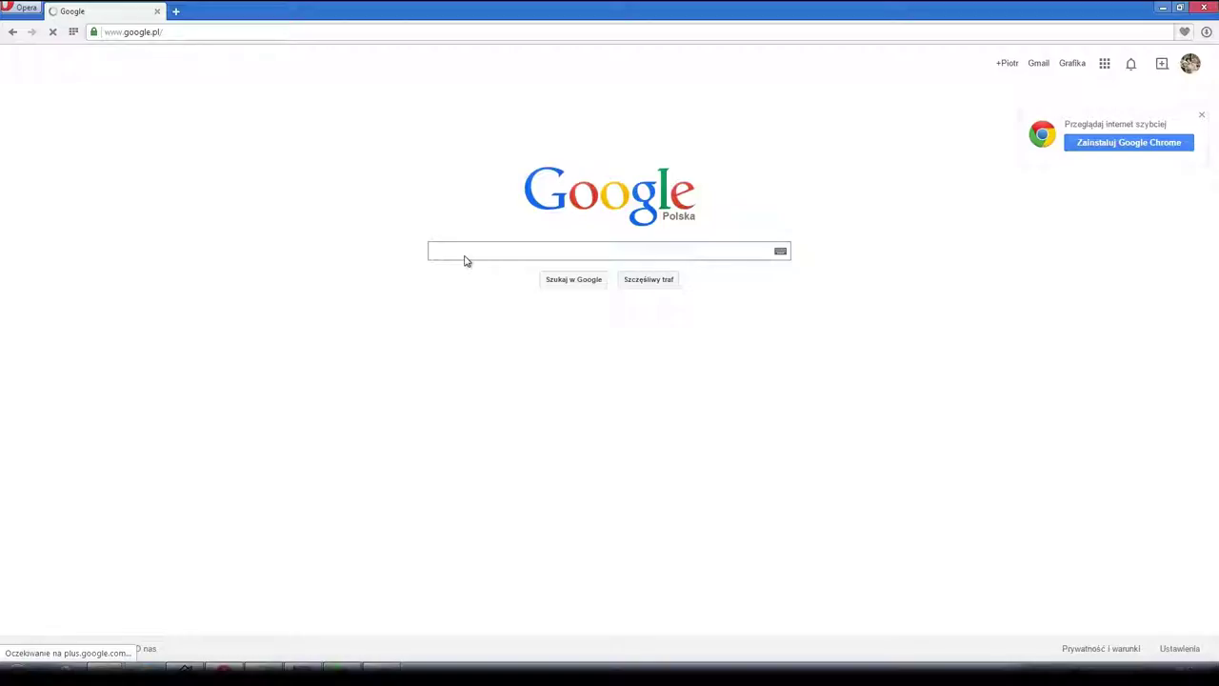
- Search Google for "duik" in Opera and view the Duik page on duduf.net before returning to After Effects
{"action": "type", "text": "duik"}
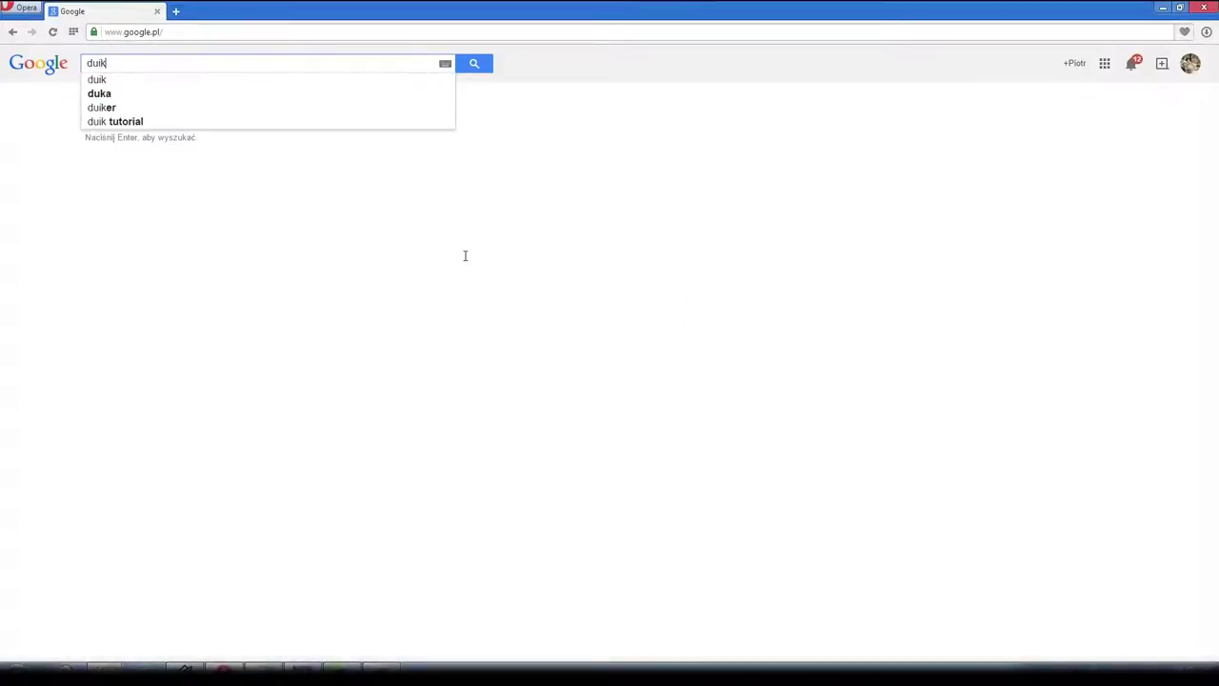
{"action": "key", "text": "Return"}
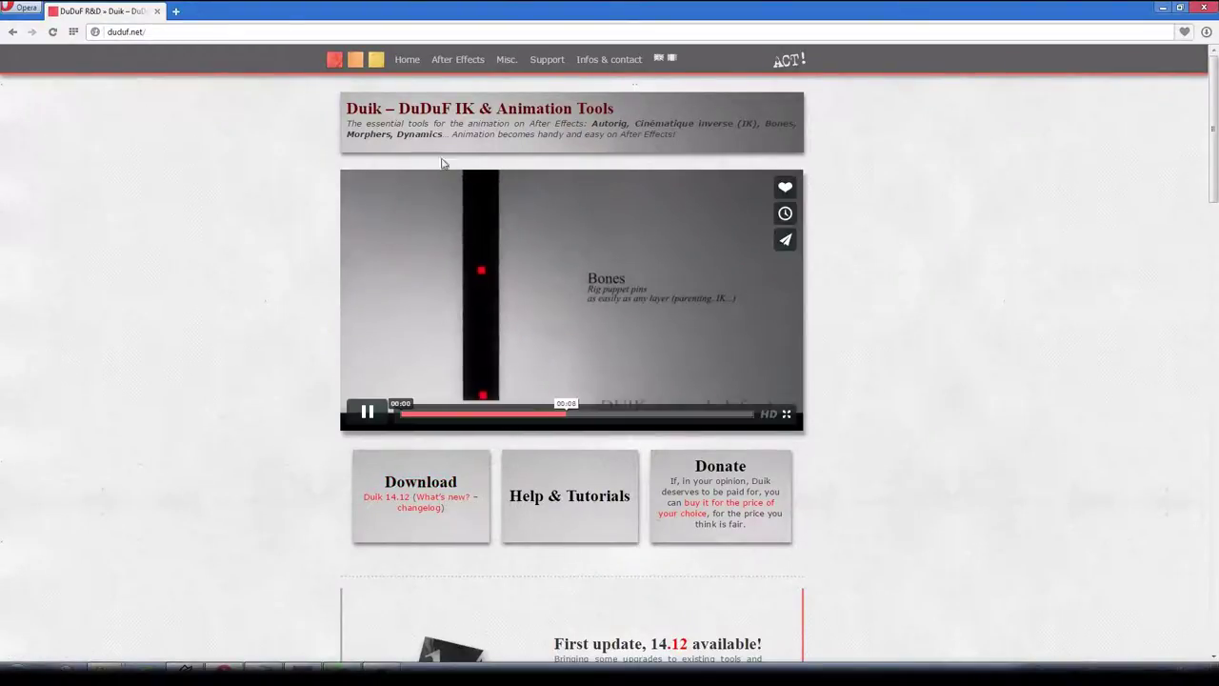
{"action": "double_click", "coordinate": [463, 108]}
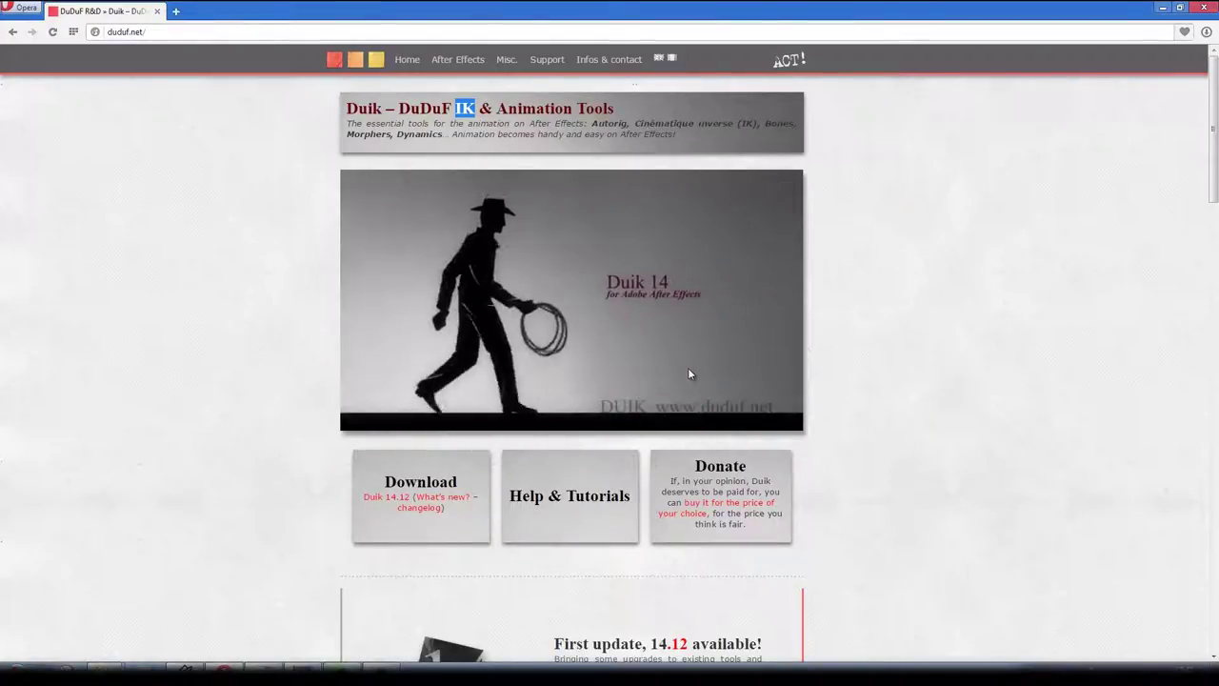
{"action": "left_click", "coordinate": [380, 668]}
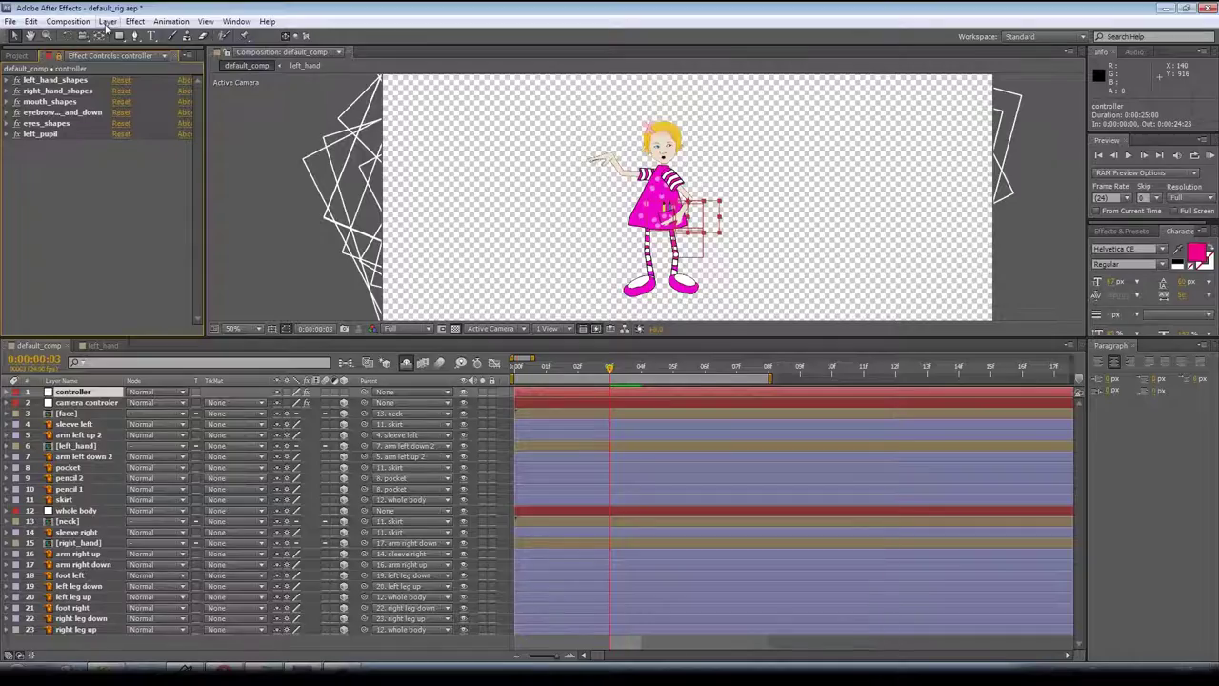
- Add an Angle Control effect to the controller layer and reveal the rotation properties of the six leg and foot layers
{"action": "left_click", "coordinate": [133, 20]}
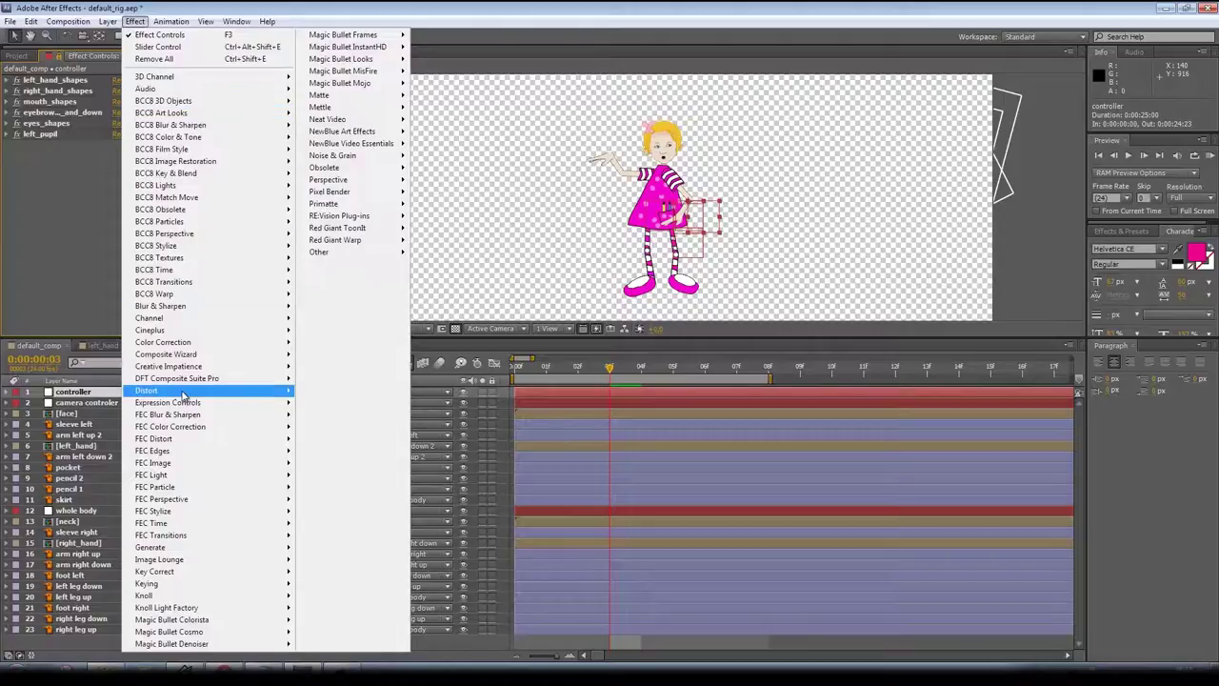
{"action": "mouse_move", "coordinate": [202, 404]}
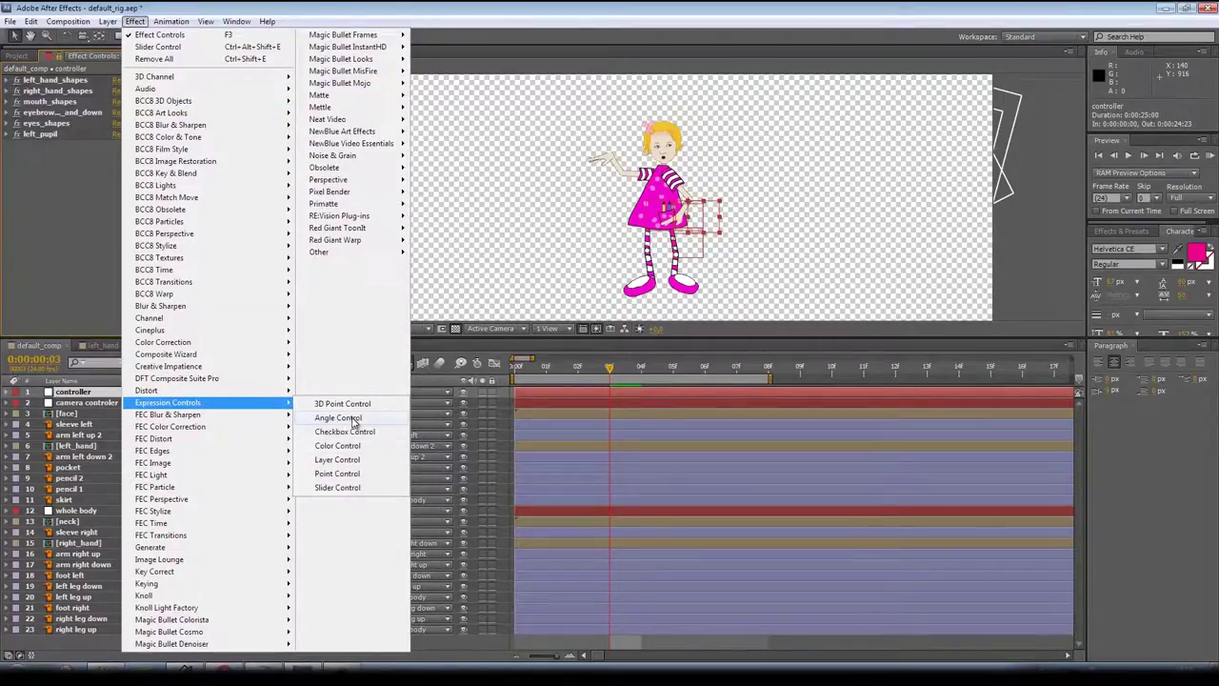
{"action": "left_click", "coordinate": [338, 418]}
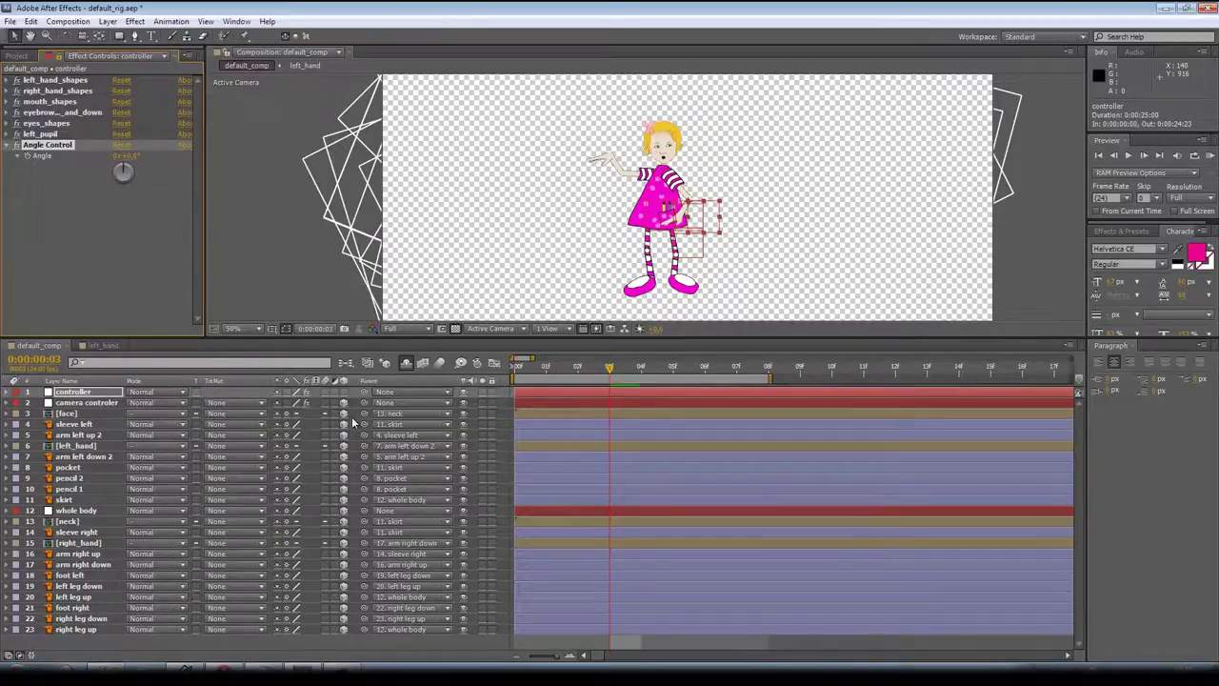
{"action": "left_click", "coordinate": [72, 575]}
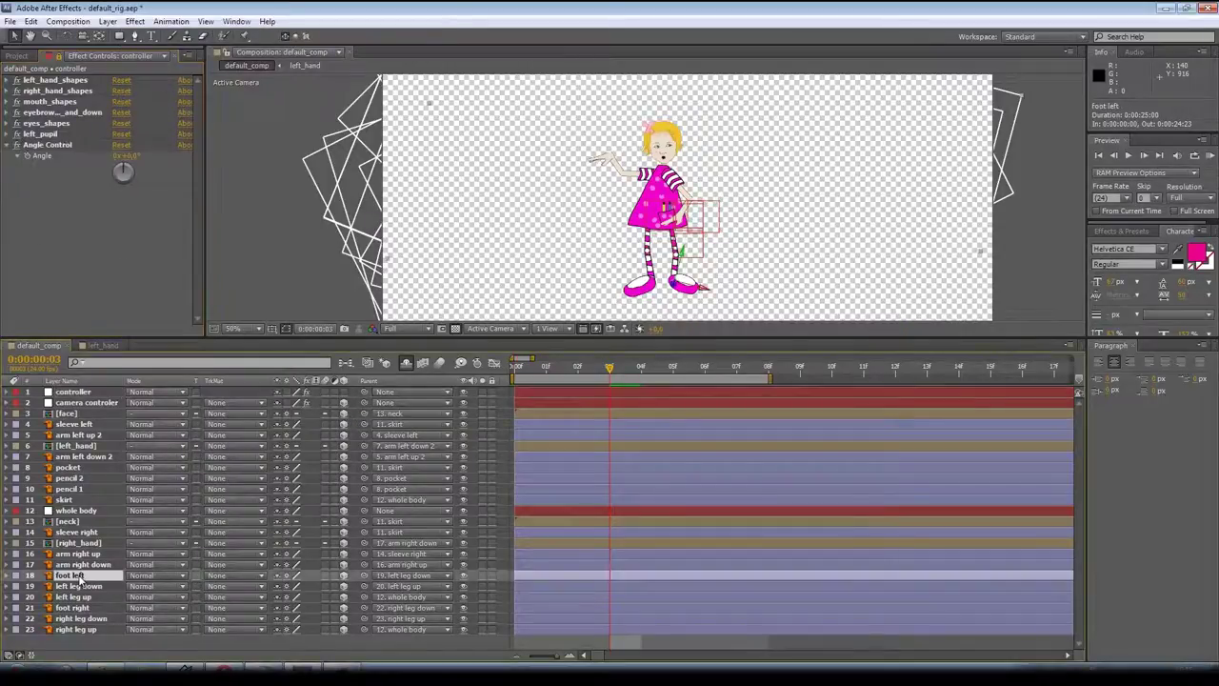
{"action": "left_click", "coordinate": [76, 629], "text": "shift"}
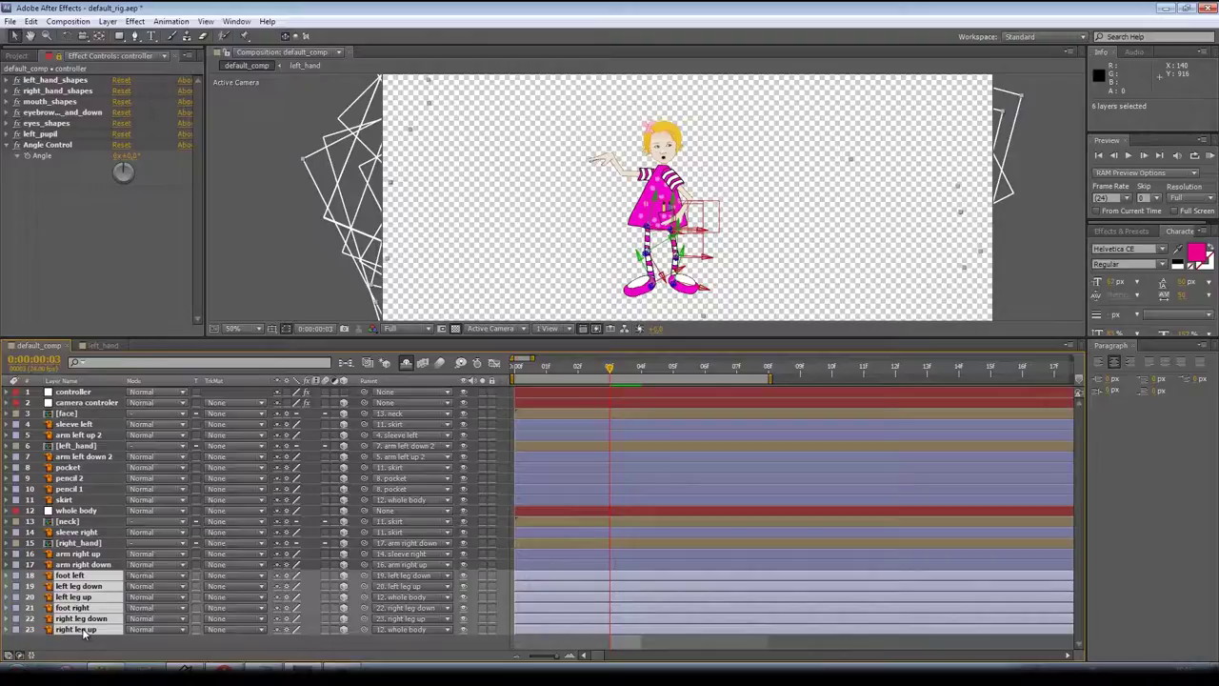
{"action": "key", "text": "r"}
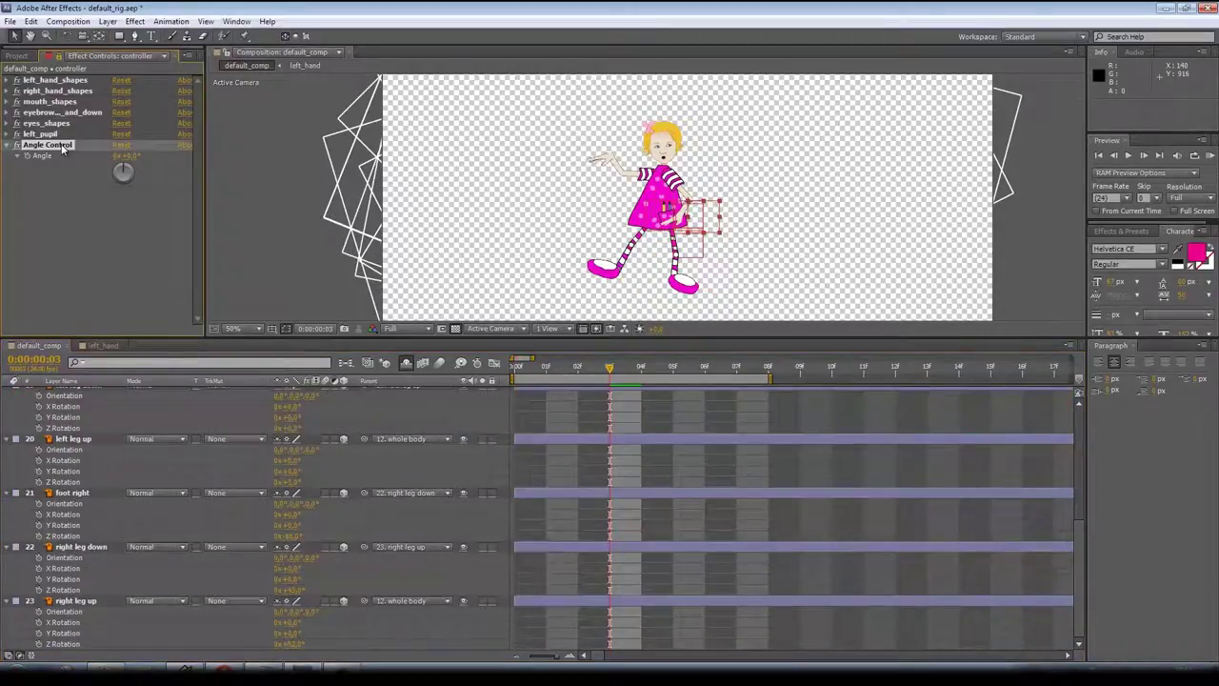
- Rename the Angle Control to Right_leg_up, link the right leg up layer's Z Rotation to it, and set its angle to about 27°
{"action": "left_click", "coordinate": [63, 146]}
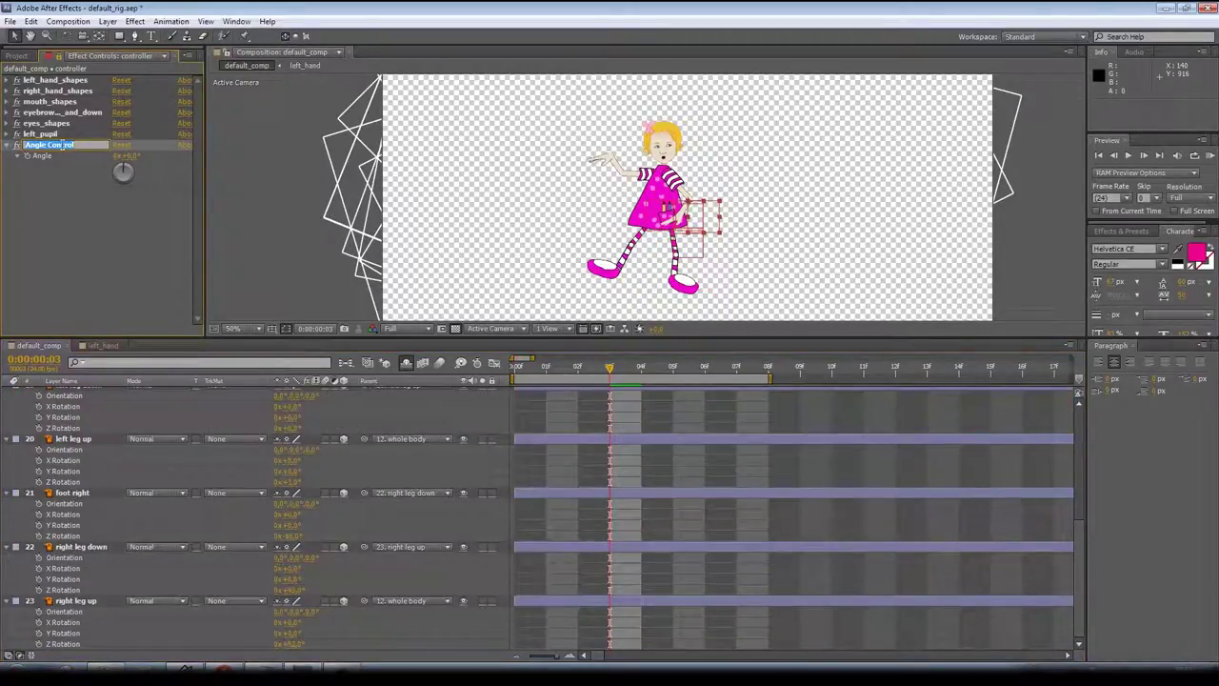
{"action": "type", "text": "Ri"}
{"action": "type", "text": "ght_leg_up"}
{"action": "left_click", "coordinate": [104, 602]}
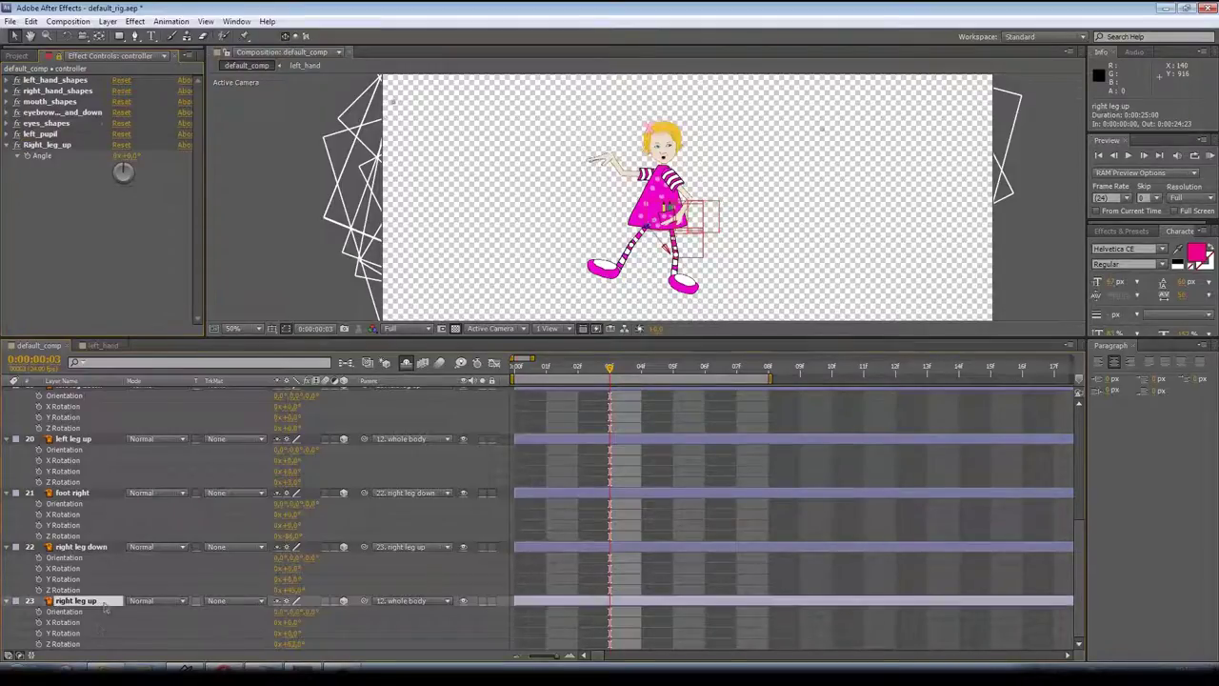
{"action": "left_click", "coordinate": [39, 644], "text": "alt"}
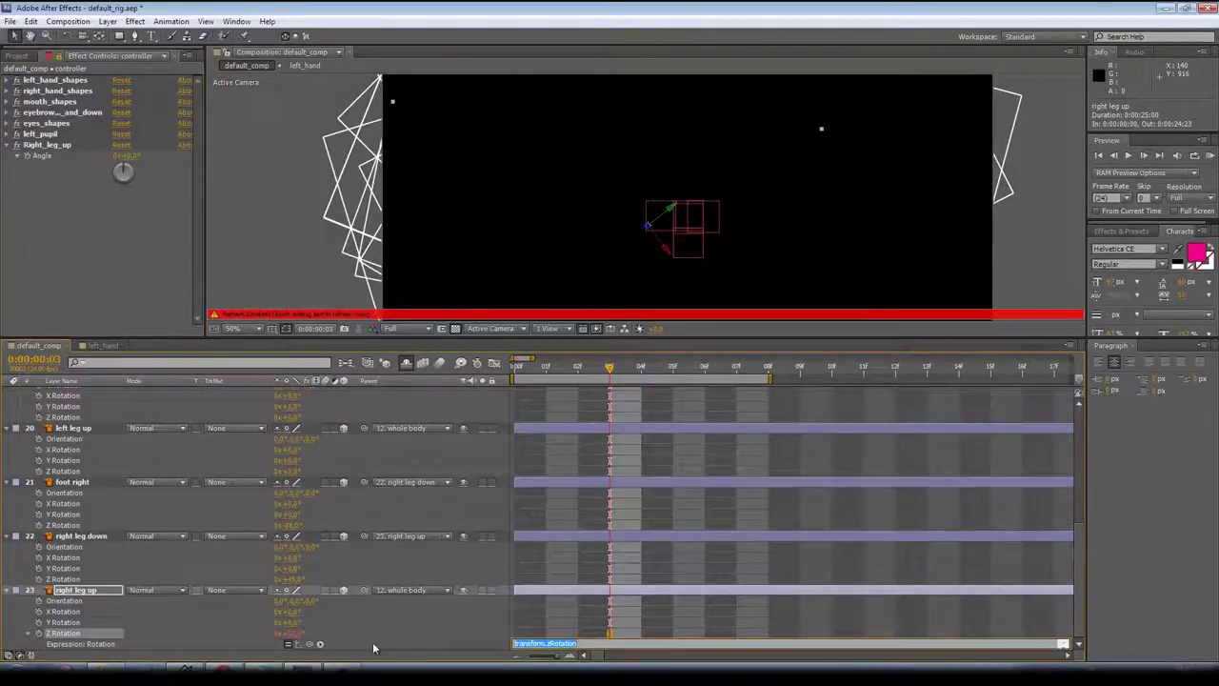
{"action": "left_click_drag", "start_coordinate": [316, 644], "coordinate": [42, 155]}
{"action": "left_click_drag", "start_coordinate": [130, 155], "coordinate": [156, 155]}
- Duplicate the Right_leg_up effect on the controller and rename the copy Right_leg_down
{"action": "key", "text": "ctrl+d"}
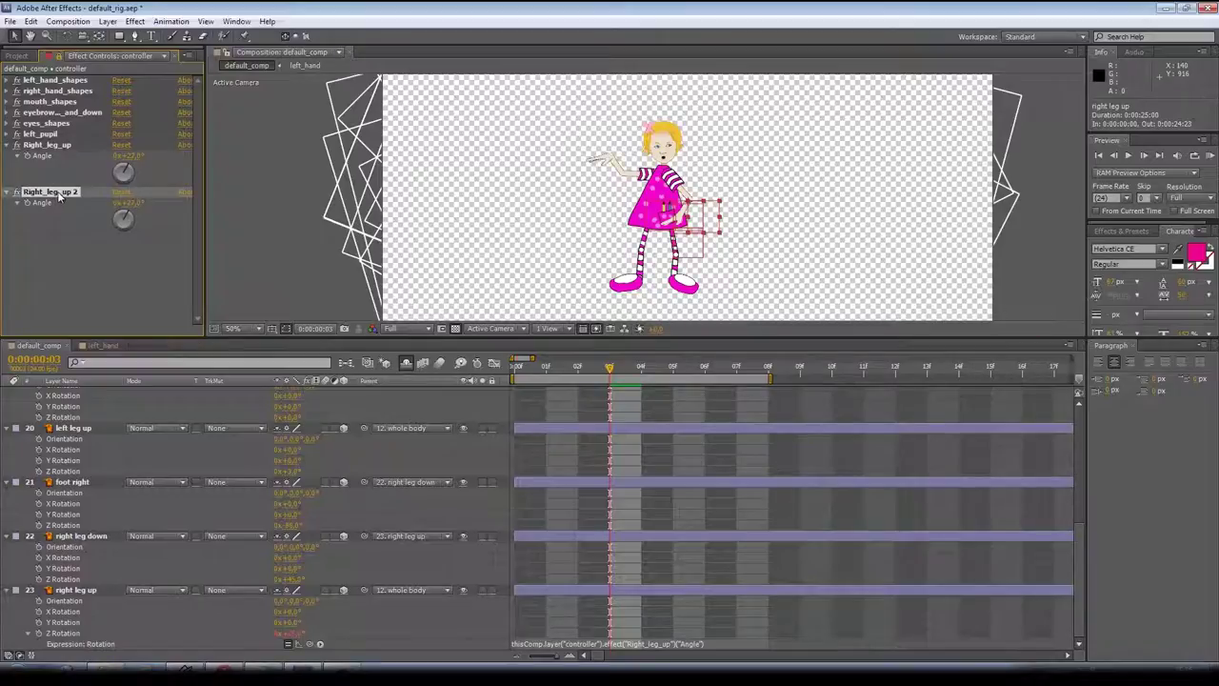
{"action": "left_click", "coordinate": [6, 590]}
{"action": "left_click", "coordinate": [90, 592]}
{"action": "left_click", "coordinate": [62, 193]}
{"action": "key", "text": "Return"}
{"action": "left_click_drag", "start_coordinate": [81, 192], "coordinate": [70, 192]}
{"action": "type", "text": "down"}
- Link the right leg down layer's Z Rotation to the Right_leg_down angle and adjust that angle so the leg hangs naturally
{"action": "left_click", "coordinate": [80, 611]}
{"action": "left_click", "coordinate": [40, 633], "text": "alt"}
{"action": "left_click_drag", "start_coordinate": [310, 644], "coordinate": [44, 203]}
{"action": "left_click", "coordinate": [71, 246]}
{"action": "left_click", "coordinate": [7, 144]}
{"action": "mouse_move", "coordinate": [124, 167]}
{"action": "left_mouse_down"}
{"action": "mouse_move", "coordinate": [145, 166]}
{"action": "mouse_move", "coordinate": [130, 167]}
{"action": "left_mouse_up"}
- Duplicate the Right_leg_down effect, link the foot right layer's Z Rotation to the copy's angle, and rename the copy Right_foot
{"action": "key", "text": "ctrl+d"}
{"action": "left_click", "coordinate": [82, 536]}
{"action": "left_click", "coordinate": [39, 578], "text": "alt"}
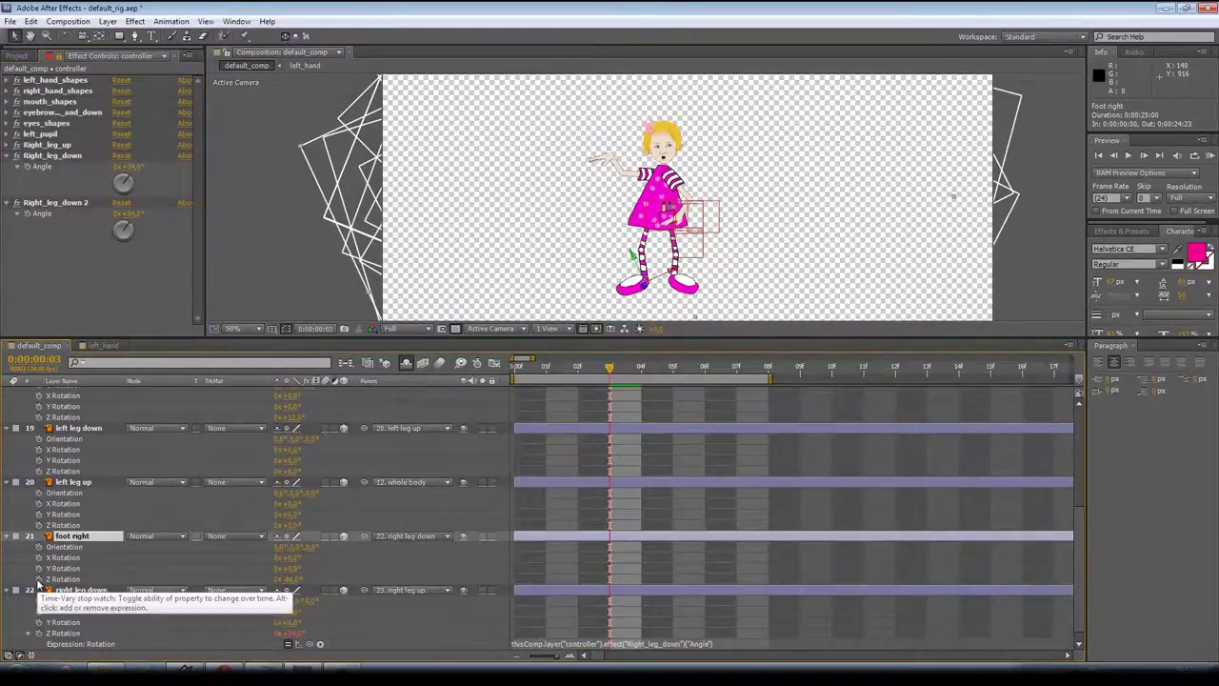
{"action": "left_click_drag", "start_coordinate": [306, 589], "coordinate": [62, 207]}
{"action": "left_click", "coordinate": [62, 204]}
{"action": "key", "text": "Return"}
{"action": "type", "text": "Right_foot"}
{"action": "key", "text": "Return"}
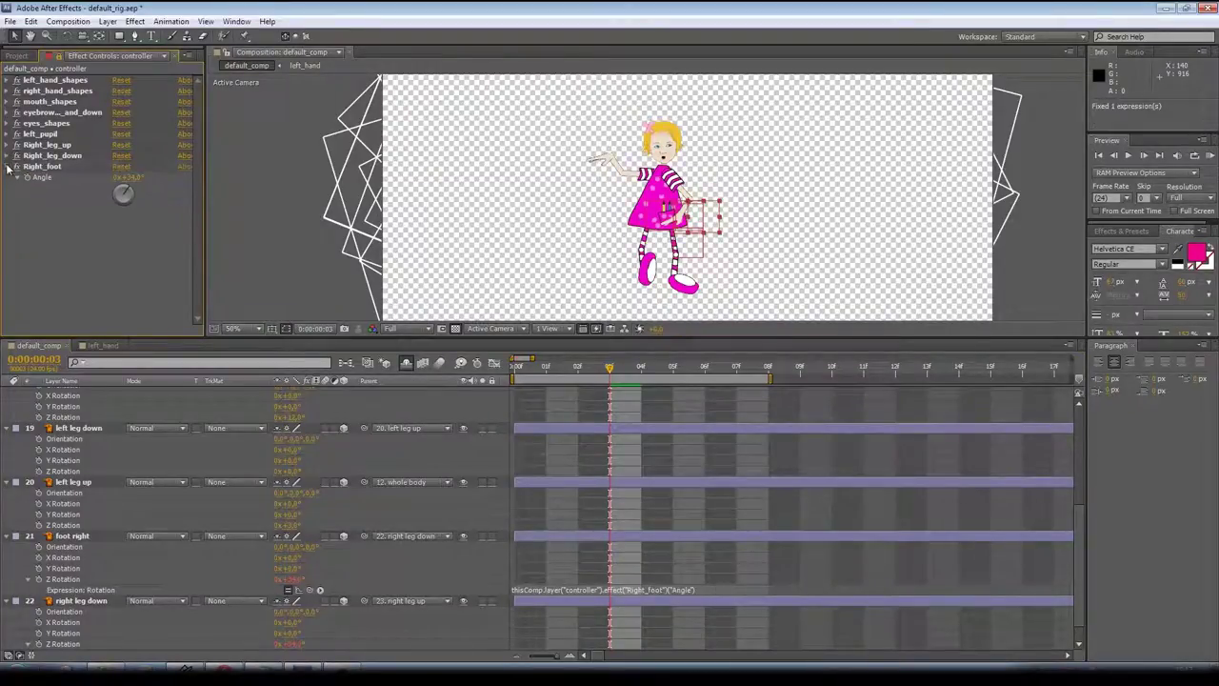
- Set the Right_foot angle to about -85° so the foot rests flat, and collapse the right leg layers' properties
{"action": "left_click_drag", "start_coordinate": [130, 179], "coordinate": [114, 186]}
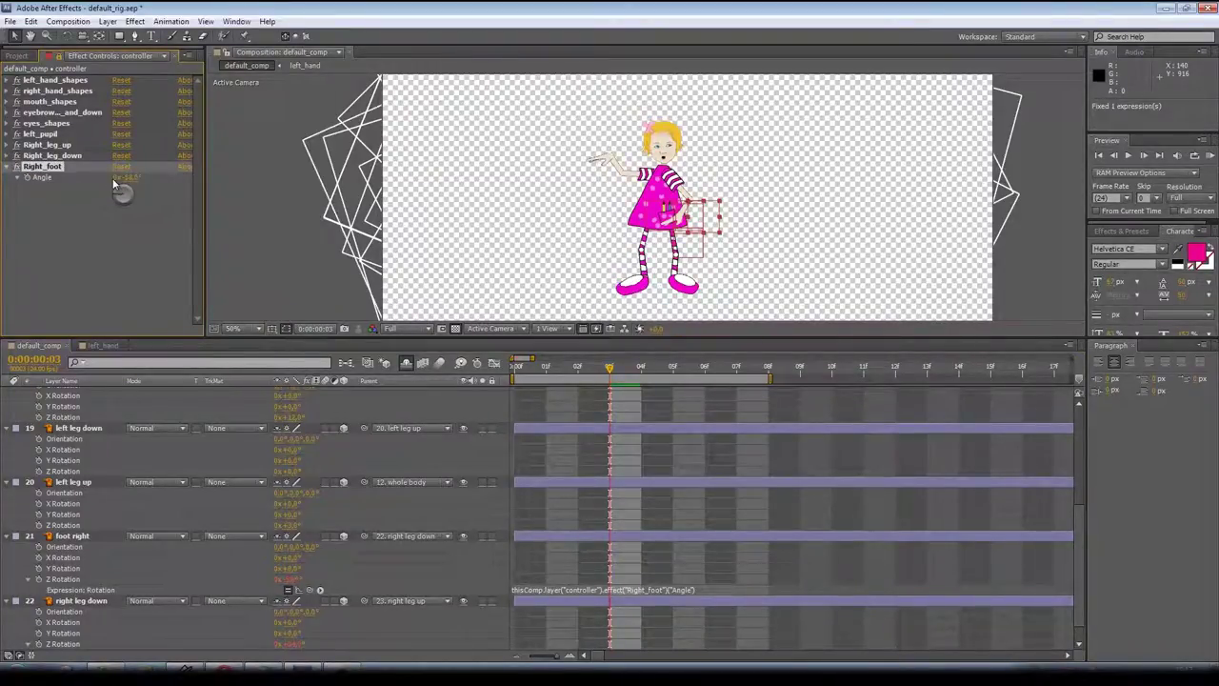
{"action": "left_click", "coordinate": [6, 602]}
{"action": "left_click", "coordinate": [6, 570]}
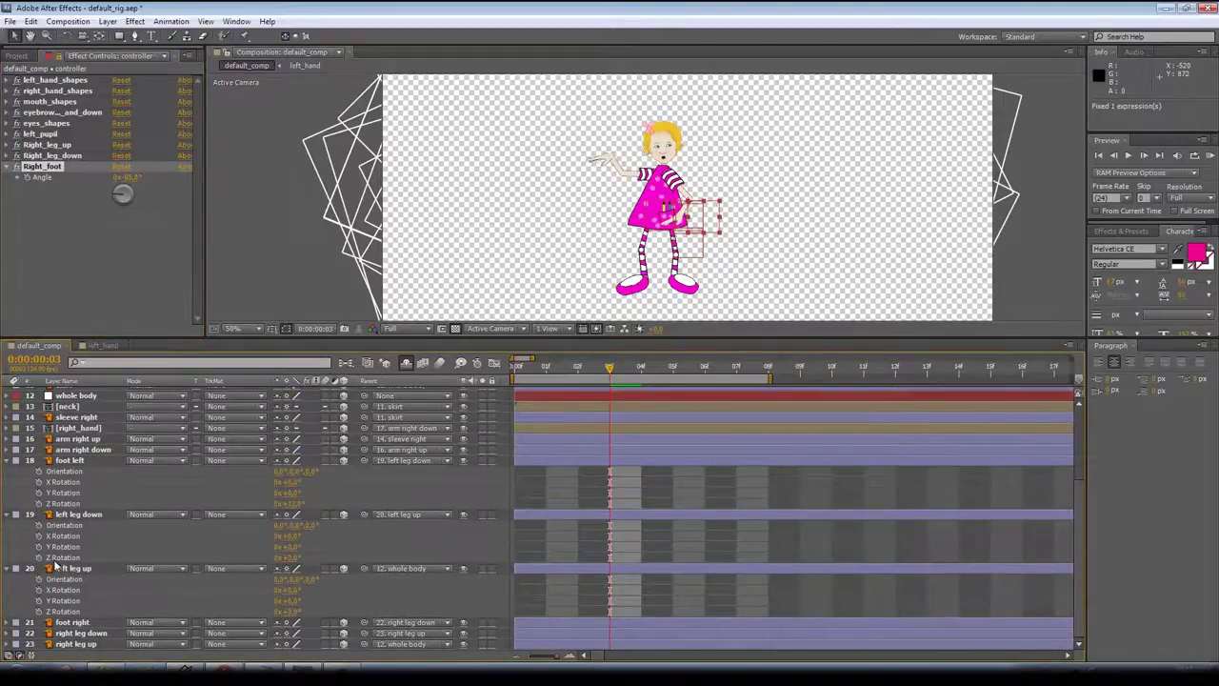
- Duplicate the three right leg and foot effects together, move the copies below Right_foot, and collapse Right_foot
{"action": "left_click", "coordinate": [34, 145], "text": "shift"}
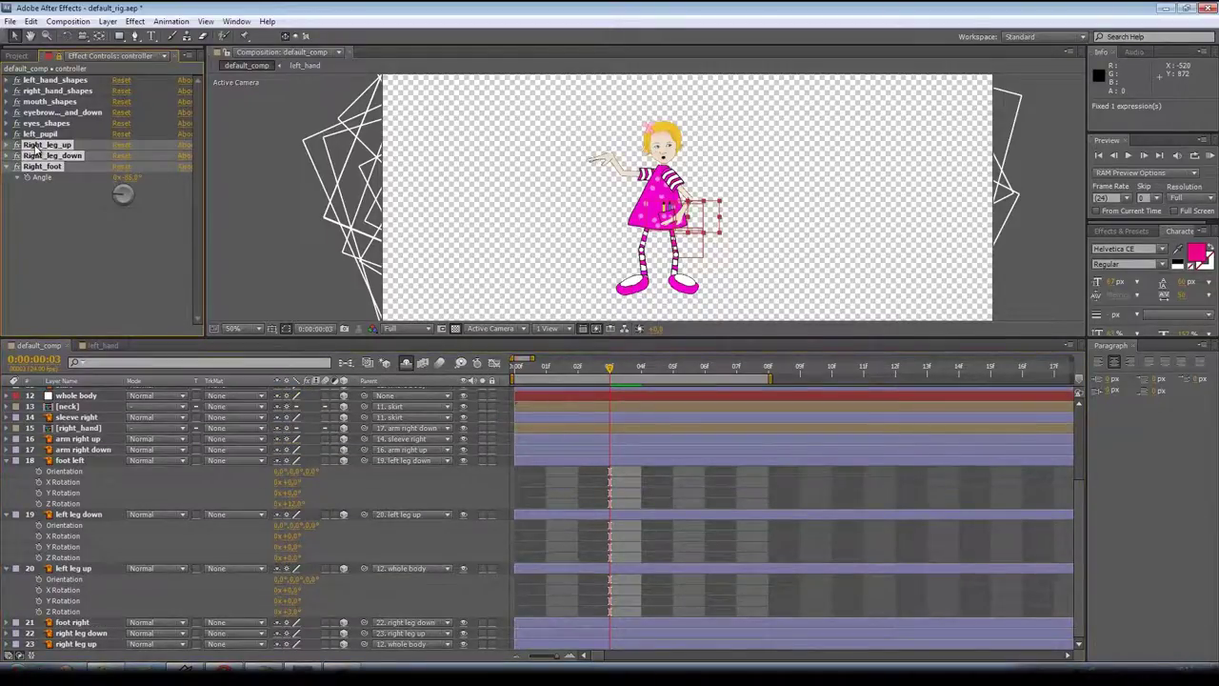
{"action": "key", "text": "ctrl+d"}
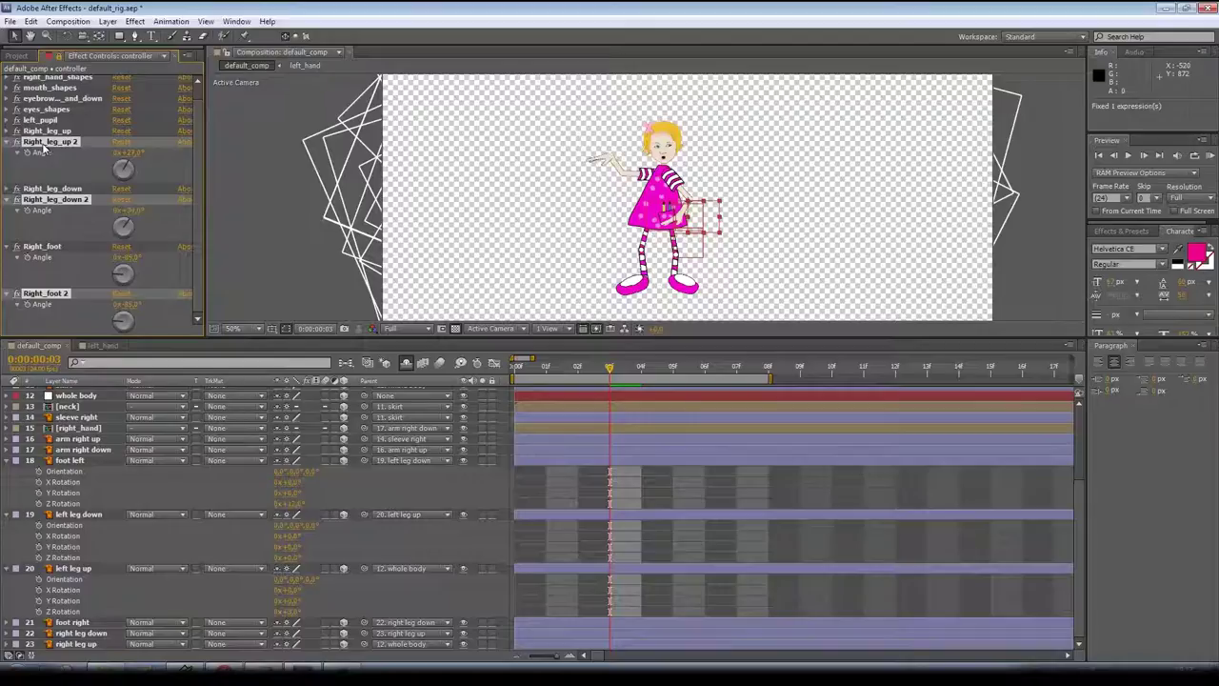
{"action": "left_click_drag", "start_coordinate": [43, 148], "coordinate": [43, 314]}
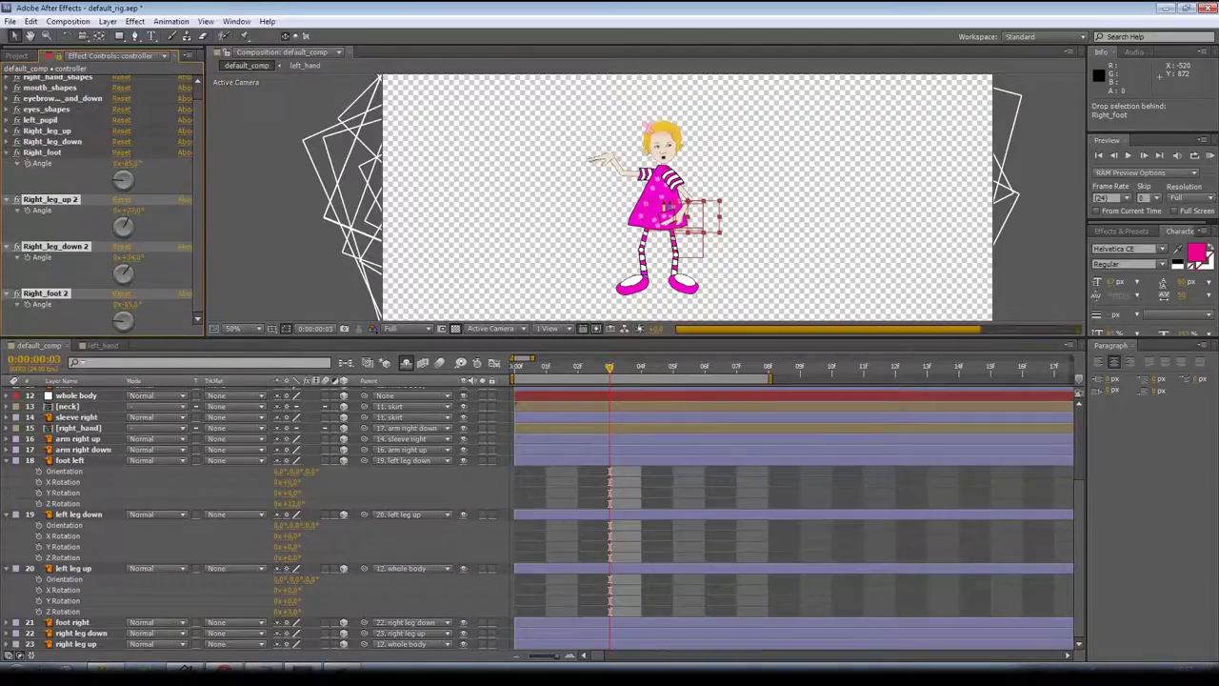
{"action": "left_click", "coordinate": [6, 155]}
- Rename the duplicated upper and lower leg effects Left_leg_up and left_leg_down
{"action": "left_click", "coordinate": [52, 181]}
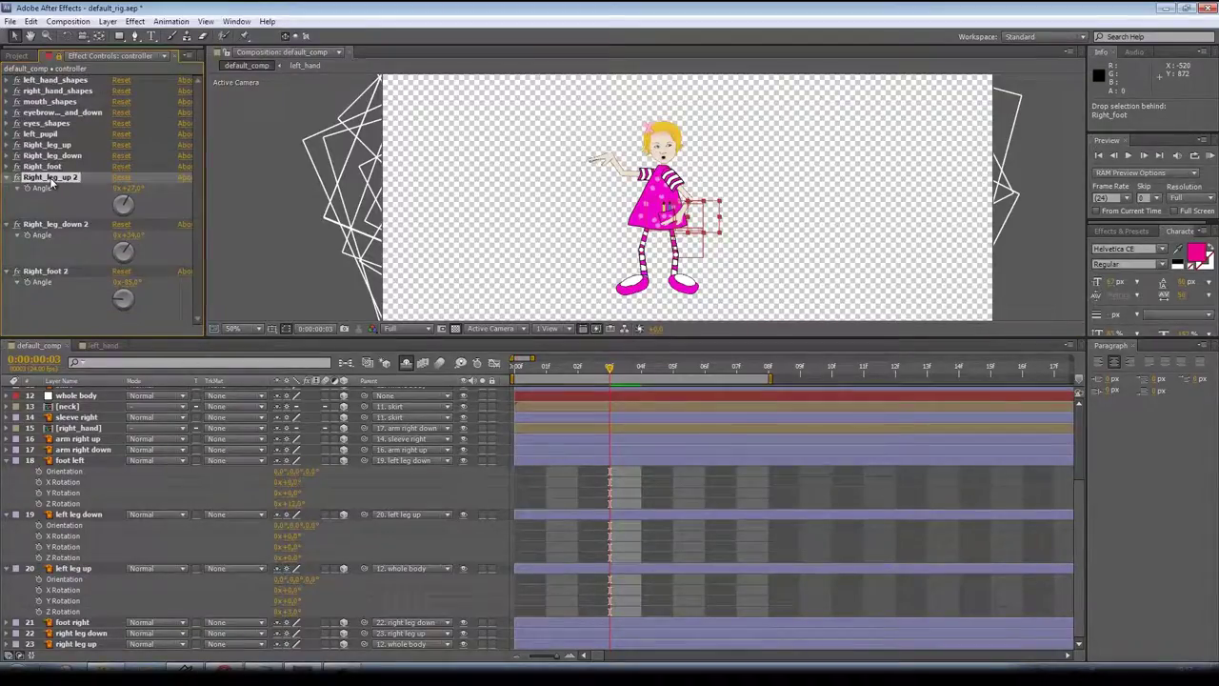
{"action": "key", "text": "Return"}
{"action": "left_click", "coordinate": [46, 177]}
{"action": "key", "text": "BackSpace"}
{"action": "key", "text": "BackSpace"}
{"action": "key", "text": "BackSpace"}
{"action": "type", "text": "Left"}
{"action": "key", "text": "Return"}
{"action": "left_click", "coordinate": [55, 223]}
{"action": "key", "text": "Return"}
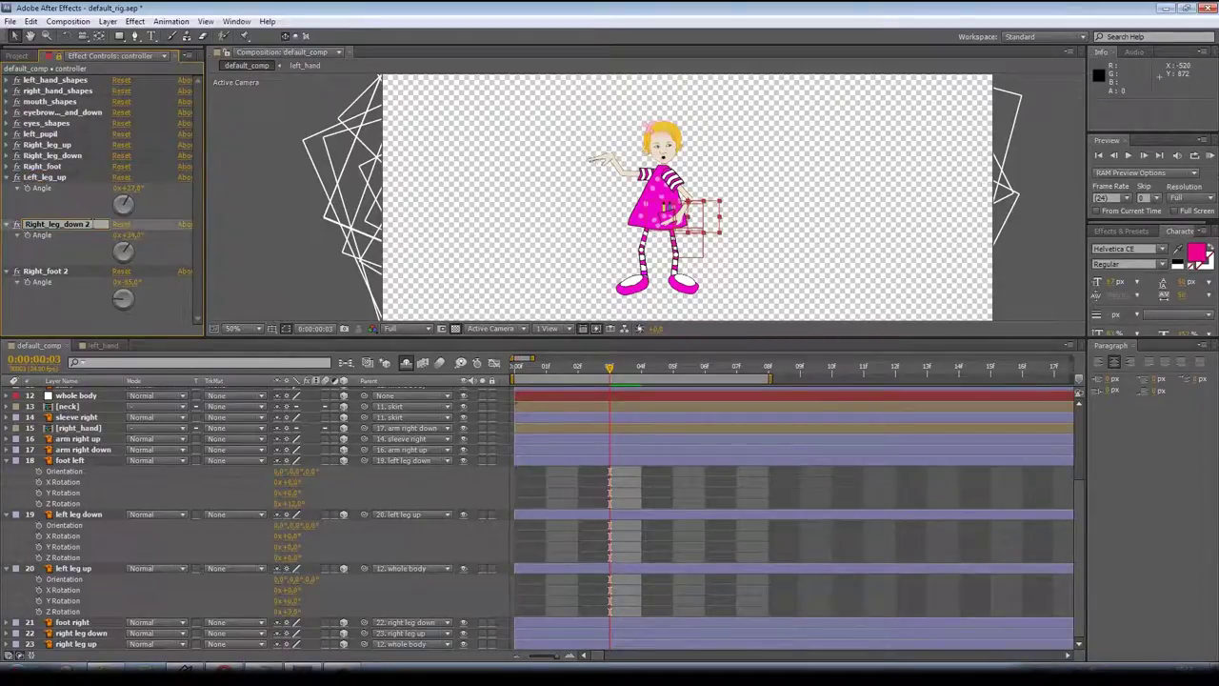
{"action": "type", "text": "left"}
{"action": "key", "text": "Return"}
- Rename the duplicated foot effect left_foot
{"action": "left_click", "coordinate": [65, 273]}
{"action": "key", "text": "Return"}
{"action": "key", "text": "End"}
{"action": "key", "text": "BackSpace"}
{"action": "key", "text": "BackSpace"}
{"action": "left_click", "coordinate": [49, 271]}
{"action": "key", "text": "BackSpace"}
{"action": "key", "text": "BackSpace"}
{"action": "key", "text": "BackSpace"}
{"action": "key", "text": "BackSpace"}
{"action": "key", "text": "BackSpace"}
{"action": "type", "text": "left"}
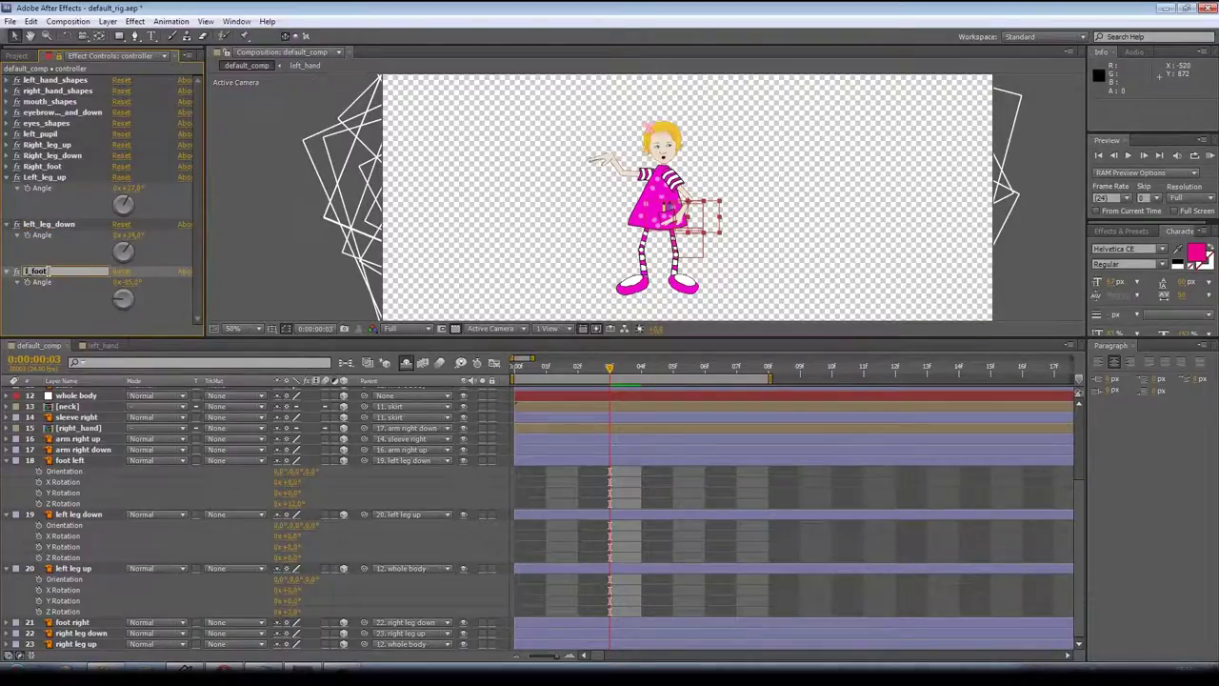
{"action": "key", "text": "Return"}
- Link the Z Rotations of left leg up, left leg down and foot left to the matching left-side controller angles
{"action": "left_click", "coordinate": [84, 569]}
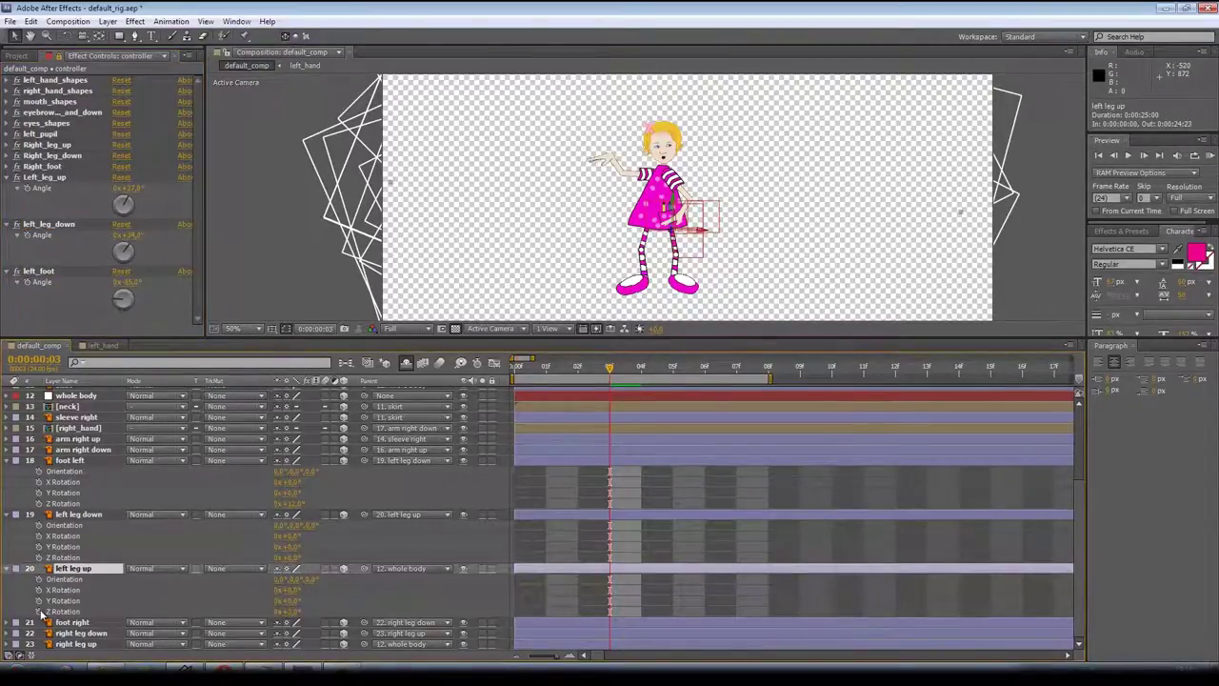
{"action": "left_click", "coordinate": [39, 611], "text": "alt"}
{"action": "left_click_drag", "start_coordinate": [309, 621], "coordinate": [49, 184]}
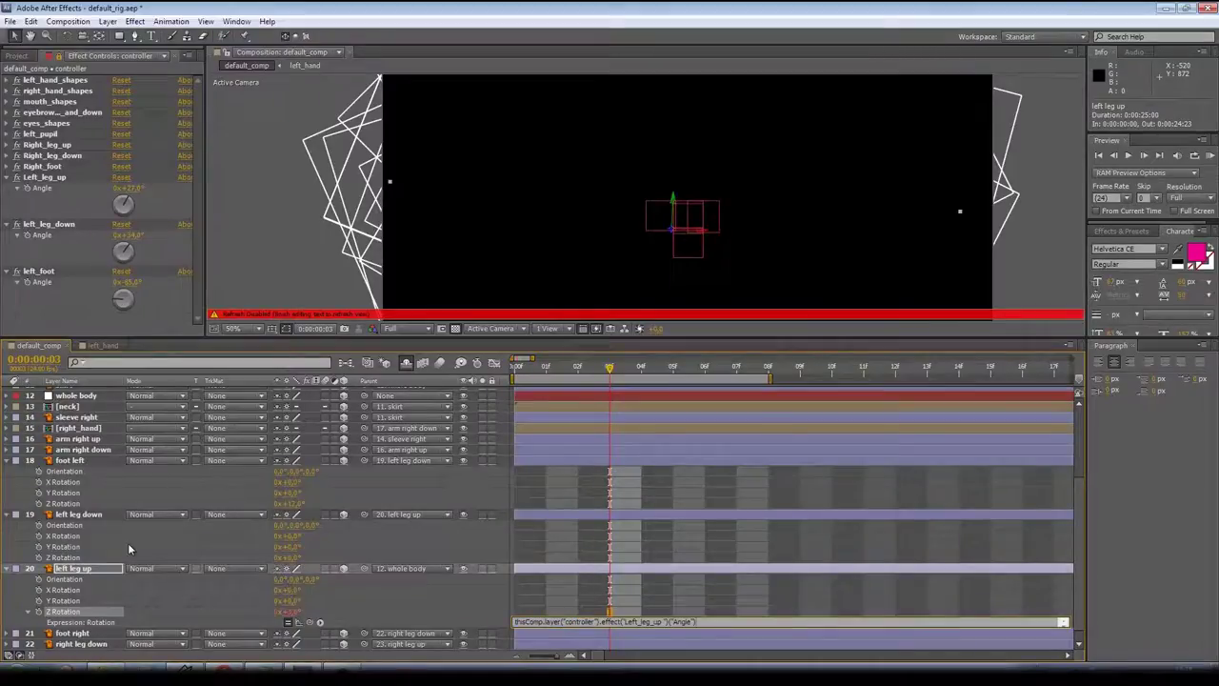
{"action": "left_click", "coordinate": [39, 557], "text": "alt"}
{"action": "left_click_drag", "start_coordinate": [313, 569], "coordinate": [46, 236]}
{"action": "left_click", "coordinate": [39, 503], "text": "alt"}
{"action": "left_click_drag", "start_coordinate": [310, 515], "coordinate": [42, 282]}
- Adjust the Left_leg_up, left_leg_down and left_foot angles to pose the left leg bent at the knee
{"action": "left_click", "coordinate": [7, 177]}
{"action": "left_click", "coordinate": [7, 188]}
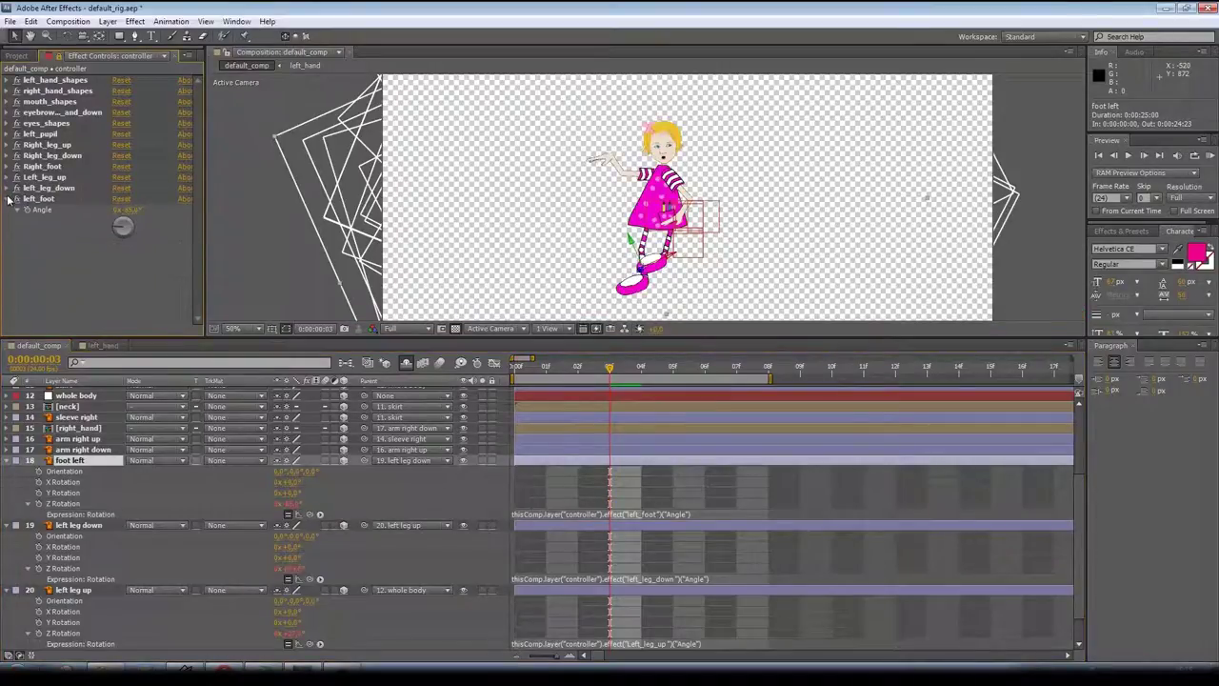
{"action": "left_click_drag", "start_coordinate": [125, 210], "coordinate": [93, 190]}
{"action": "left_click", "coordinate": [7, 188]}
{"action": "left_click", "coordinate": [7, 177]}
{"action": "left_click_drag", "start_coordinate": [126, 236], "coordinate": [163, 238]}
{"action": "left_click_drag", "start_coordinate": [126, 283], "coordinate": [152, 280]}
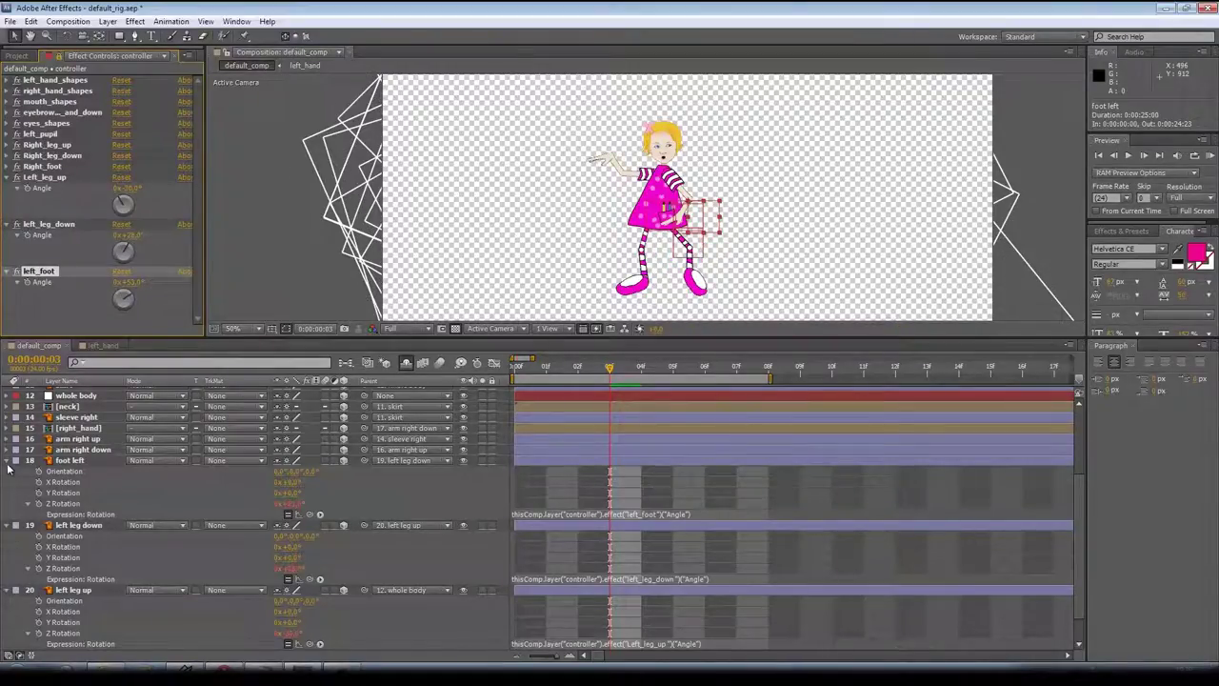
- Collapse the left leg and foot layers' rotation properties and the three left-side controller effects
{"action": "left_click", "coordinate": [15, 461]}
{"action": "left_click", "coordinate": [13, 493]}
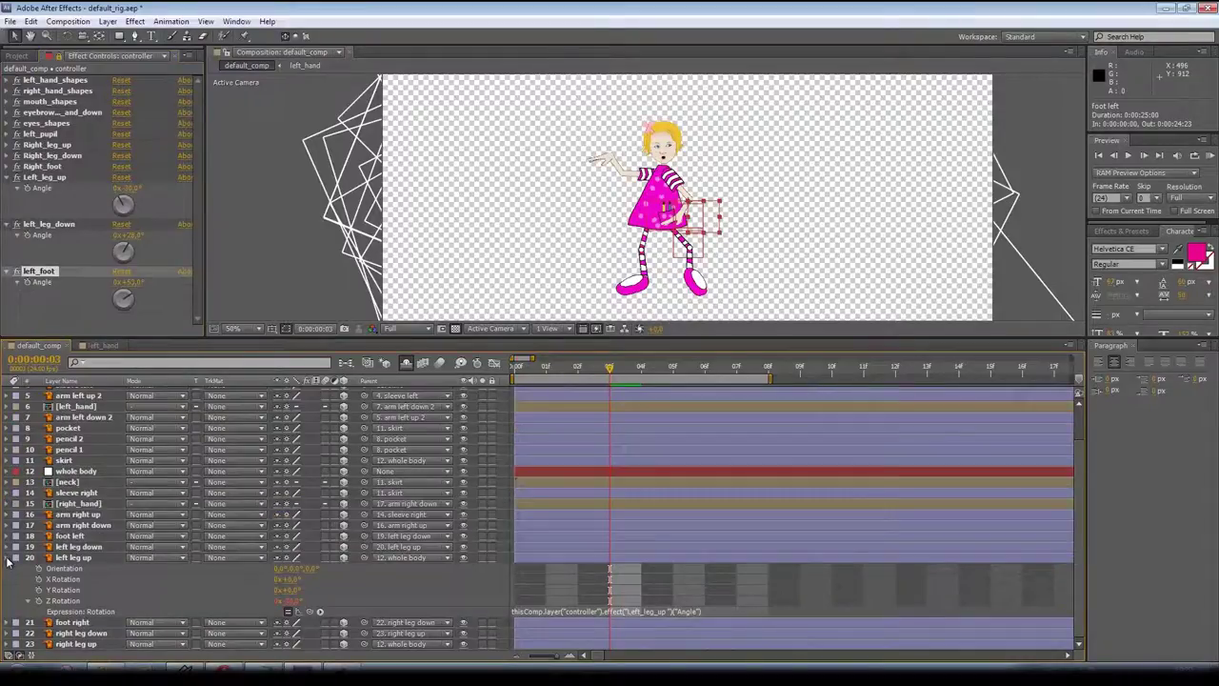
{"action": "left_click", "coordinate": [11, 557]}
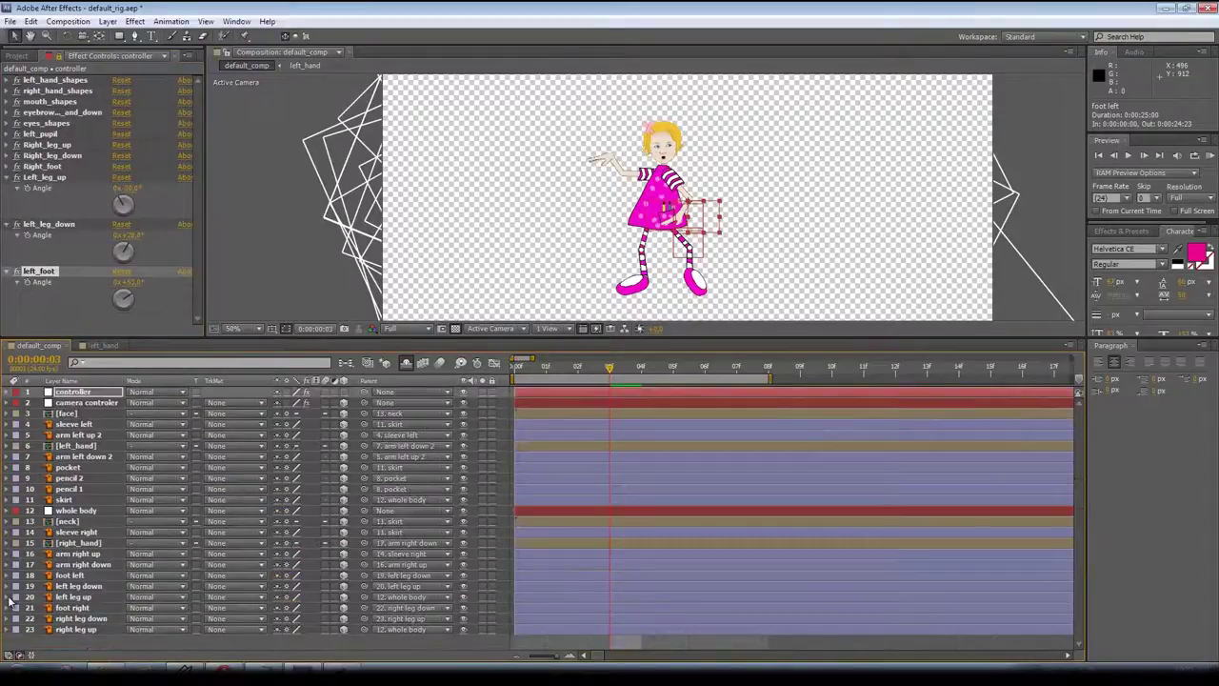
{"action": "left_click", "coordinate": [6, 178]}
{"action": "left_click", "coordinate": [7, 188]}
{"action": "left_click", "coordinate": [7, 199]}
{"action": "left_click", "coordinate": [84, 563]}
- Reveal the whole body layer's Position and add a 3D Point Control named whole_body to the controller layer
{"action": "left_click", "coordinate": [85, 514]}
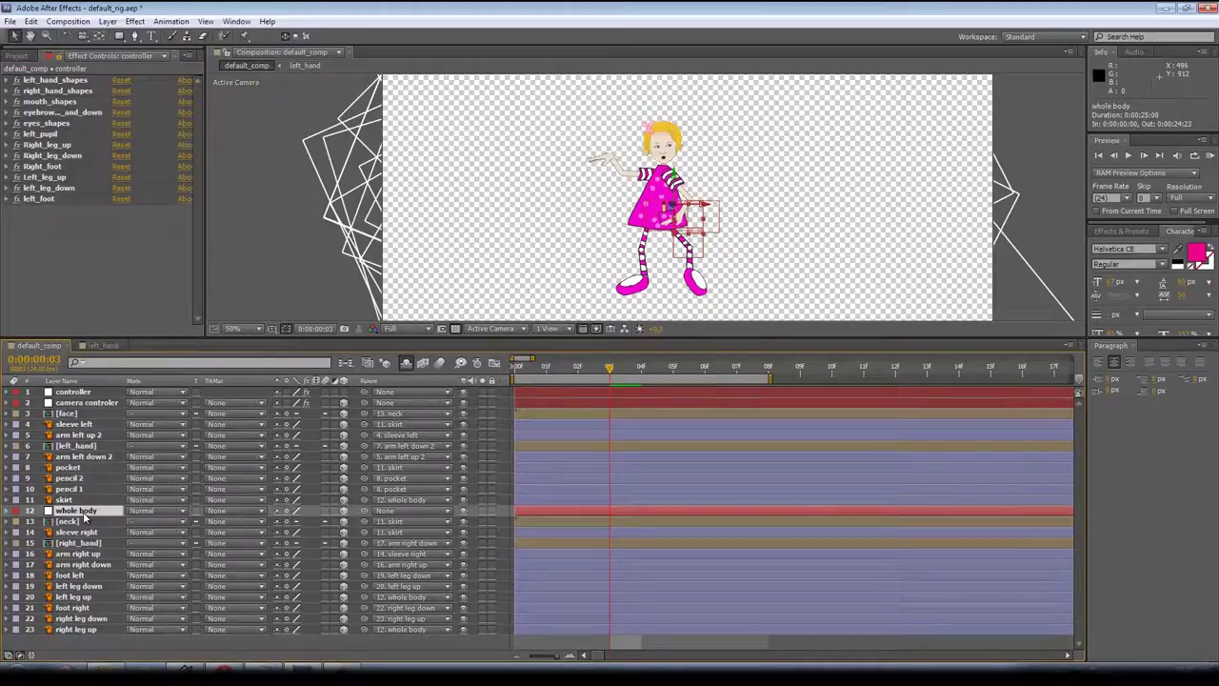
{"action": "key", "text": "p"}
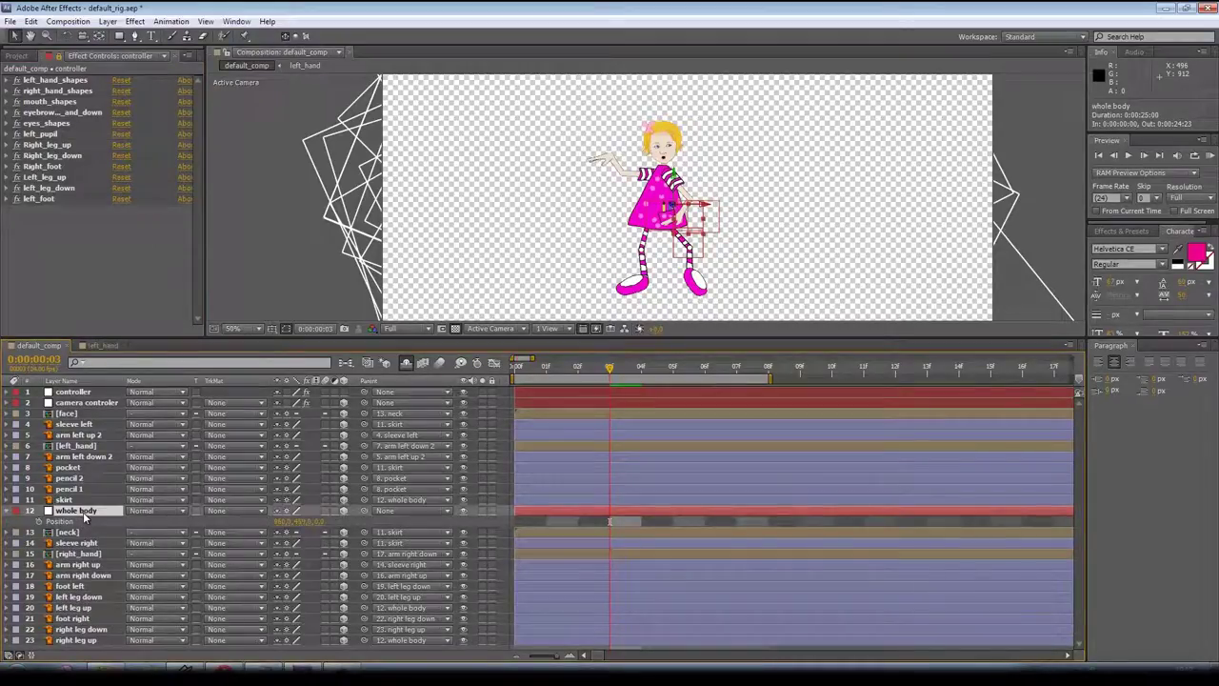
{"action": "left_click", "coordinate": [72, 391]}
{"action": "left_click", "coordinate": [134, 21]}
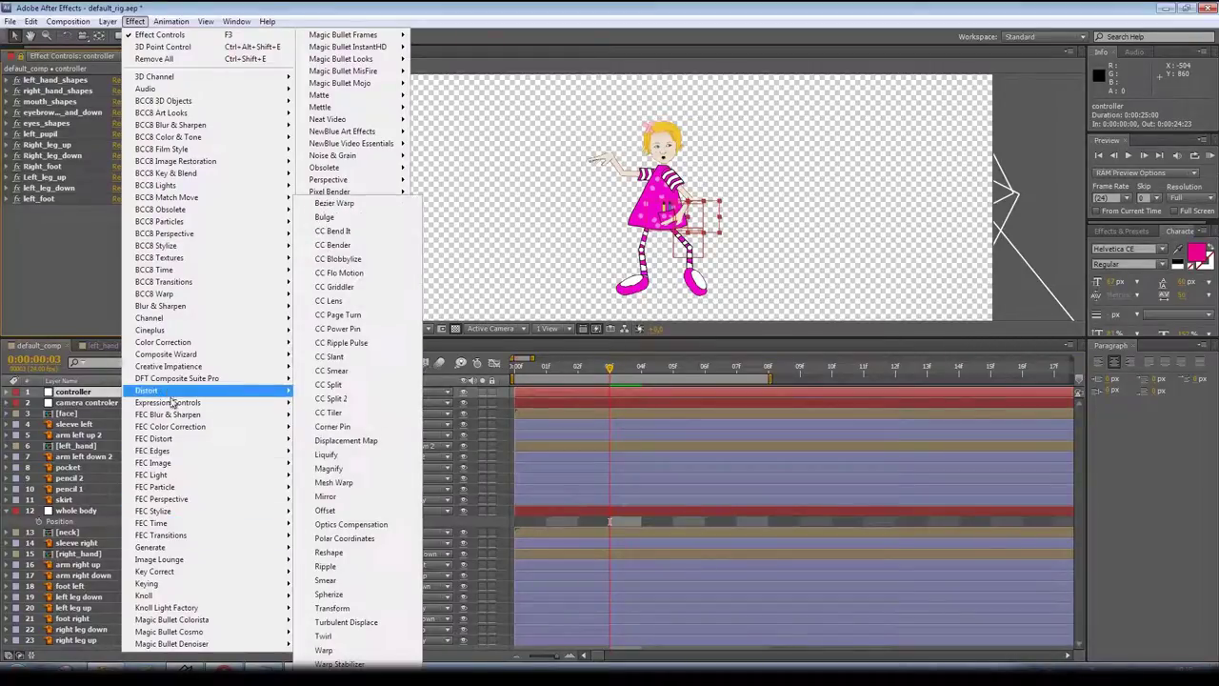
{"action": "mouse_move", "coordinate": [212, 407]}
{"action": "left_click", "coordinate": [328, 403]}
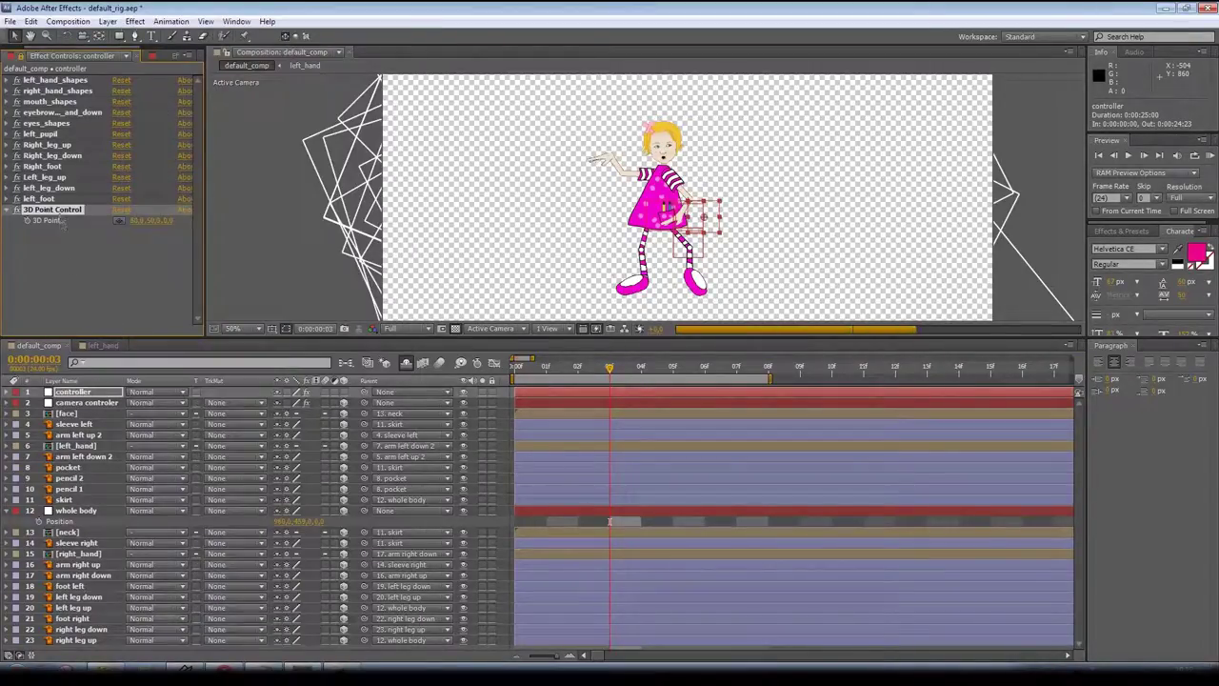
{"action": "key", "text": "Return"}
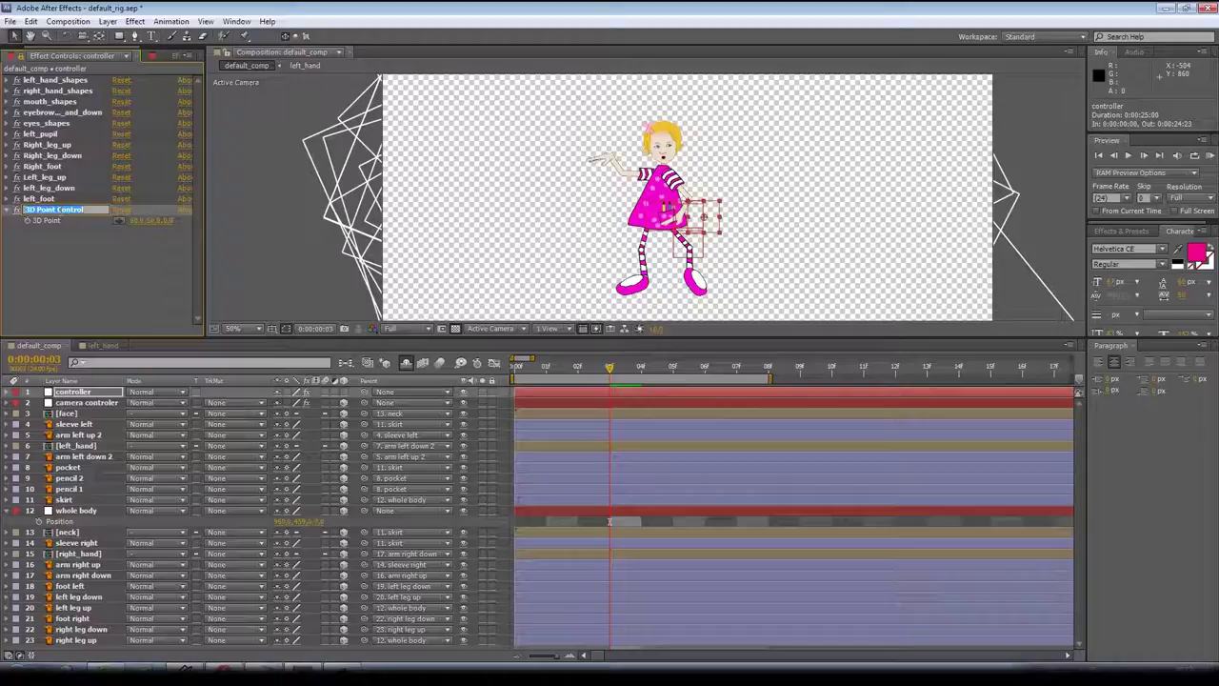
{"action": "type", "text": "who"}
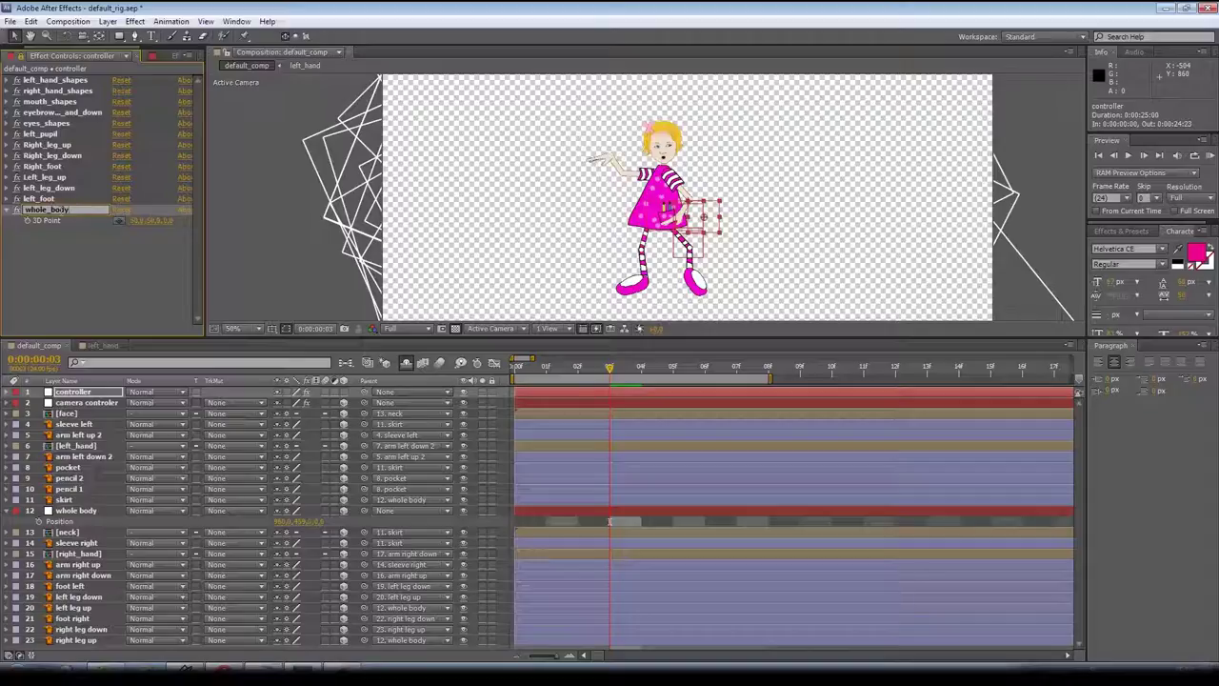
{"action": "type", "text": "le_body"}
{"action": "key", "text": "Return"}
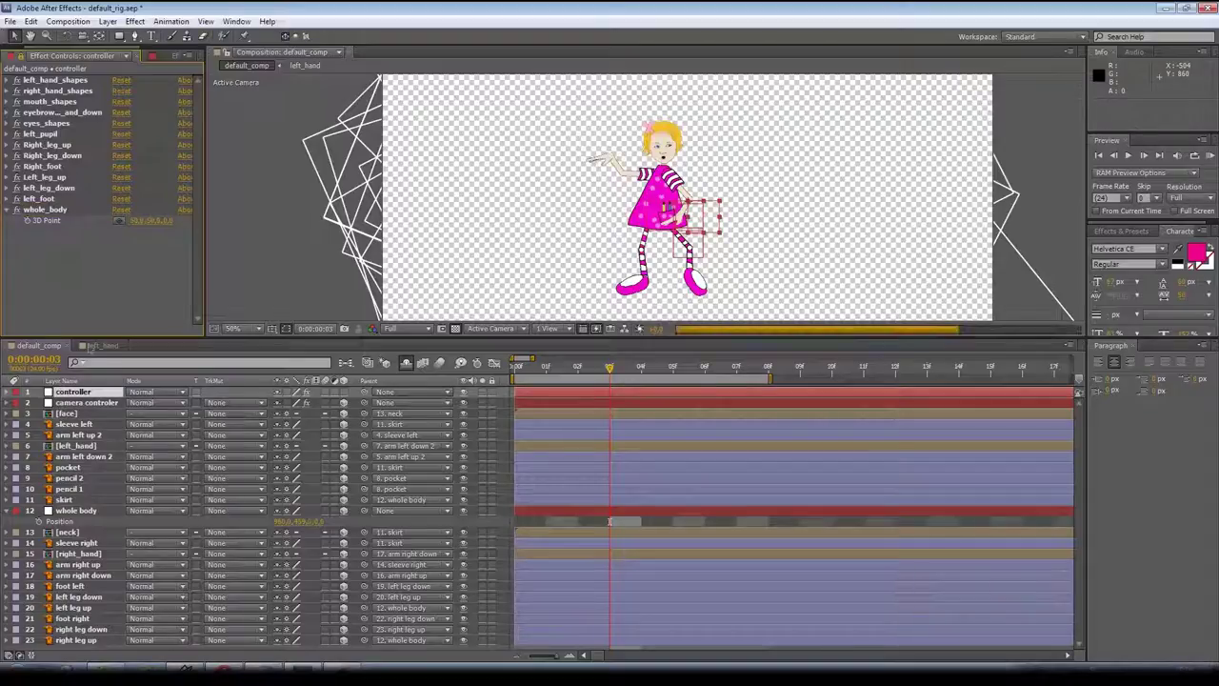
- Switch to expressions.txt in Notepad and copy the "Breaking layer position 3 axes" expression, from the x line through [x,y,z]
{"action": "mouse_move", "coordinate": [234, 666]}
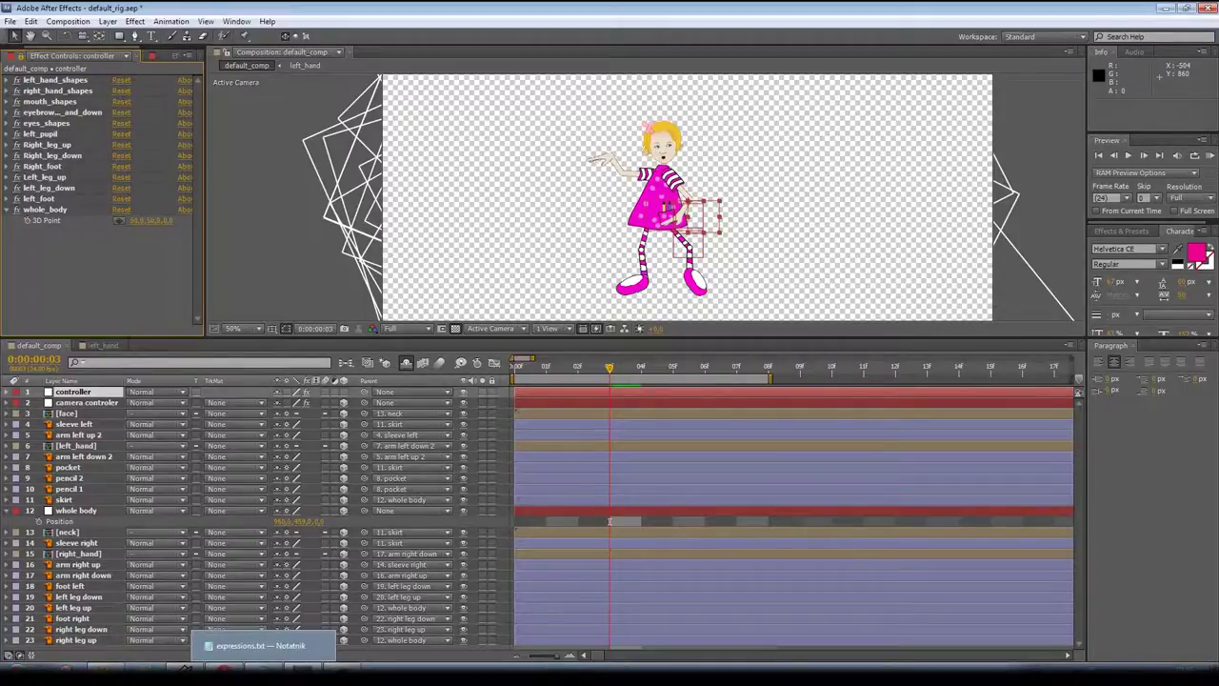
{"action": "left_click", "coordinate": [260, 644]}
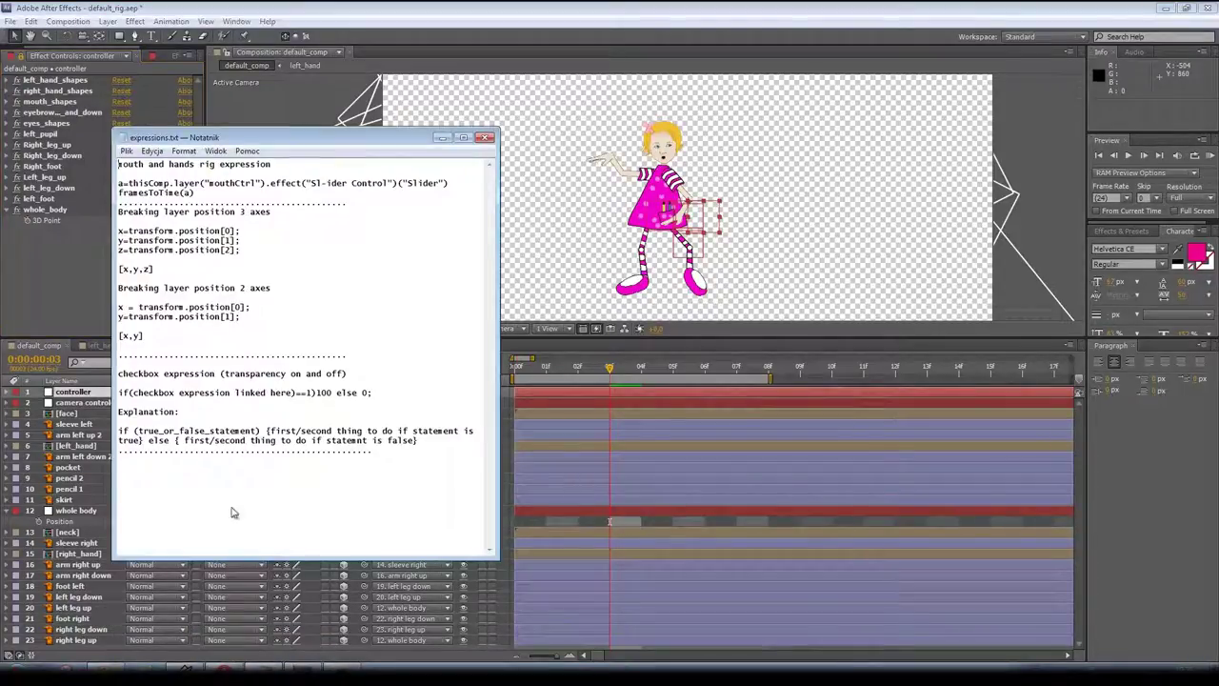
{"action": "left_click_drag", "start_coordinate": [153, 270], "coordinate": [119, 222]}
{"action": "right_click", "coordinate": [168, 231]}
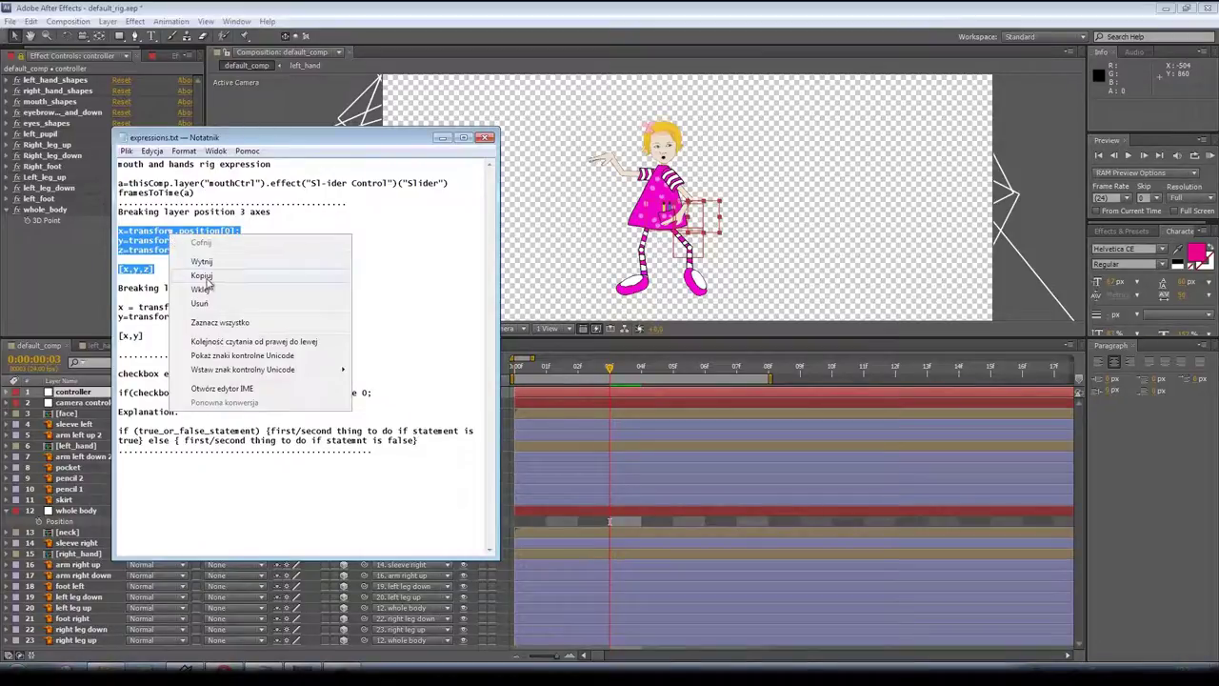
{"action": "left_click", "coordinate": [210, 278]}
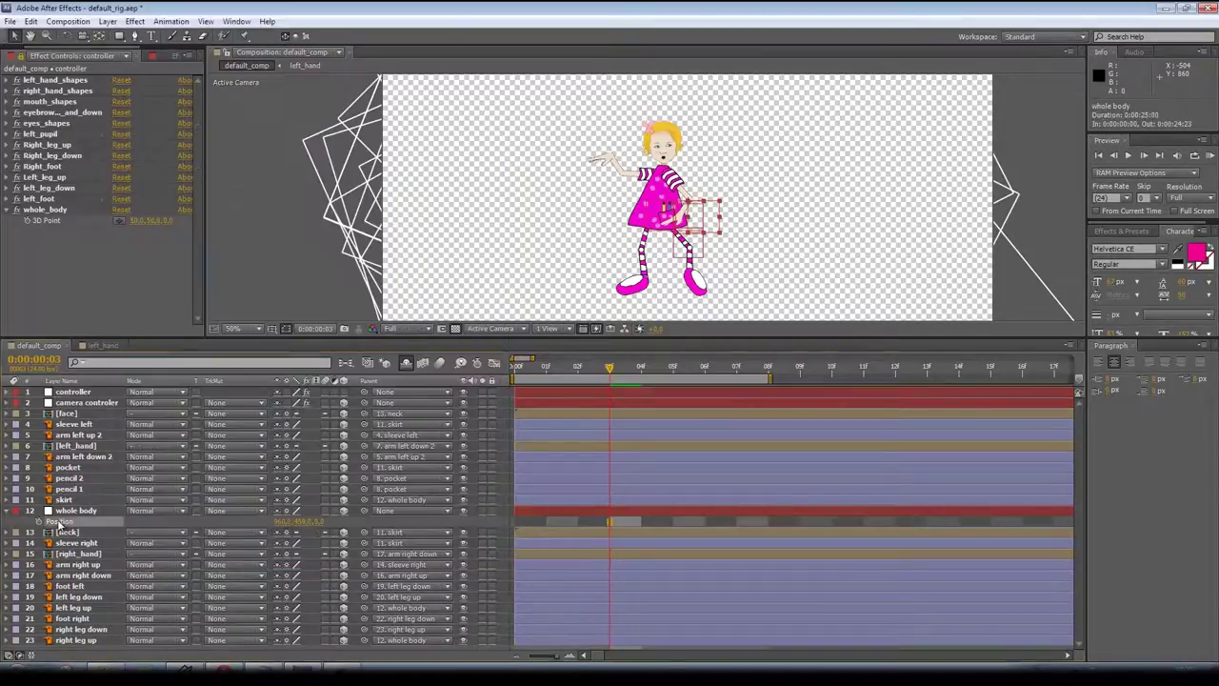
- Enable an expression on the whole body layer's Position and replace it with the copied three-axis code, enlarging the expression field
{"action": "left_click", "coordinate": [62, 522]}
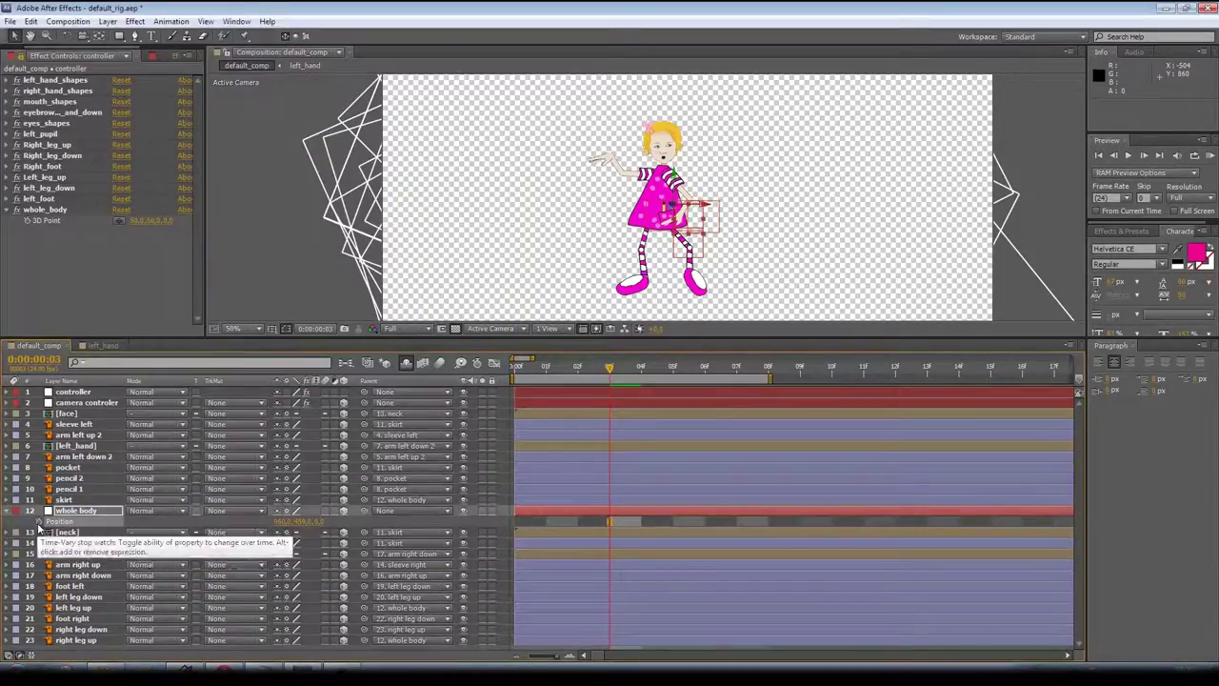
{"action": "left_click", "coordinate": [39, 522], "text": "alt"}
{"action": "right_click", "coordinate": [541, 532]}
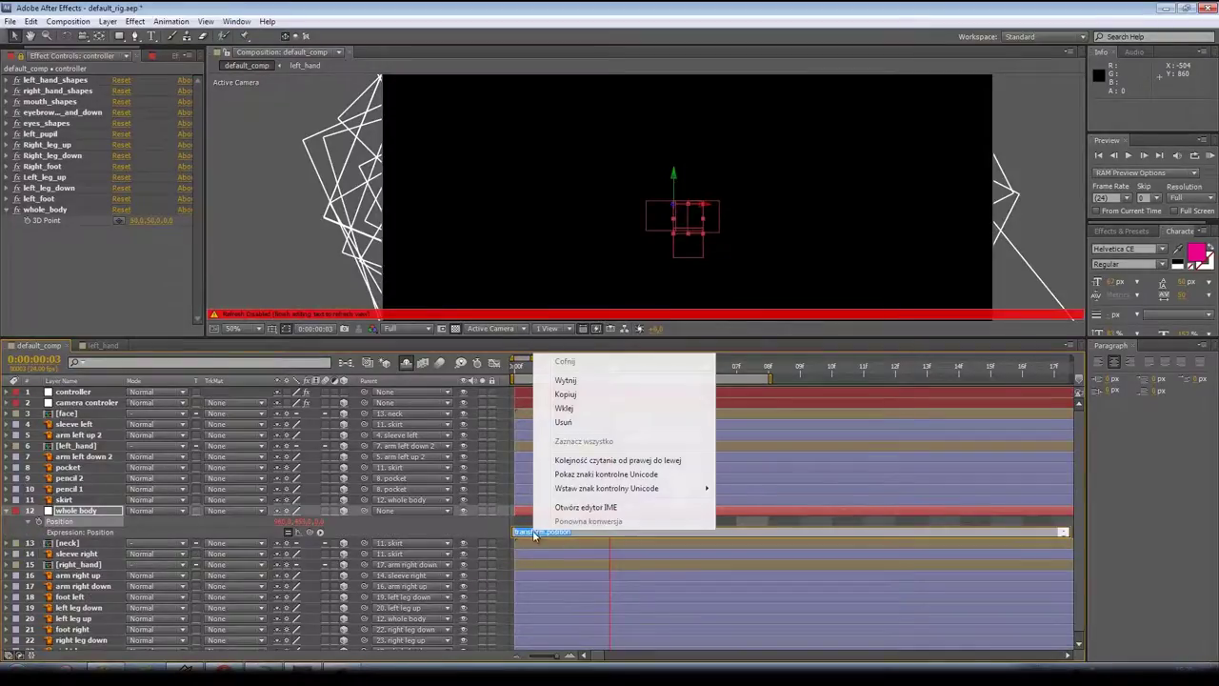
{"action": "left_click", "coordinate": [577, 413]}
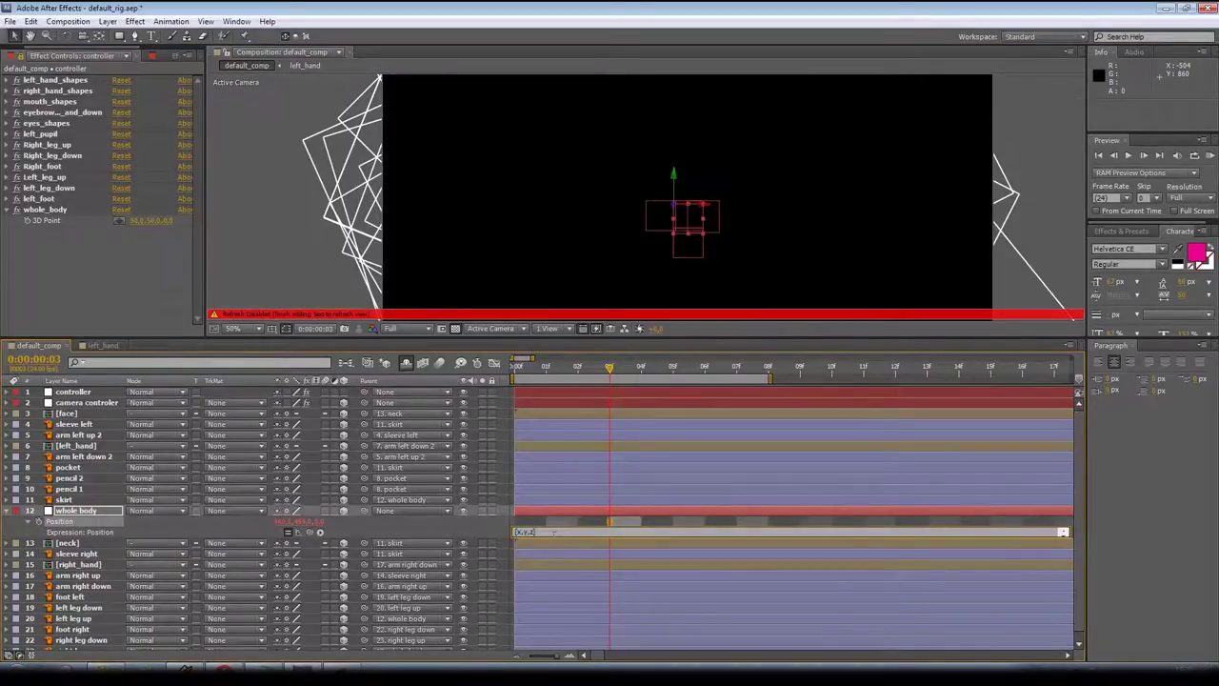
{"action": "left_click_drag", "start_coordinate": [552, 537], "coordinate": [545, 624]}
{"action": "left_click", "coordinate": [476, 586]}
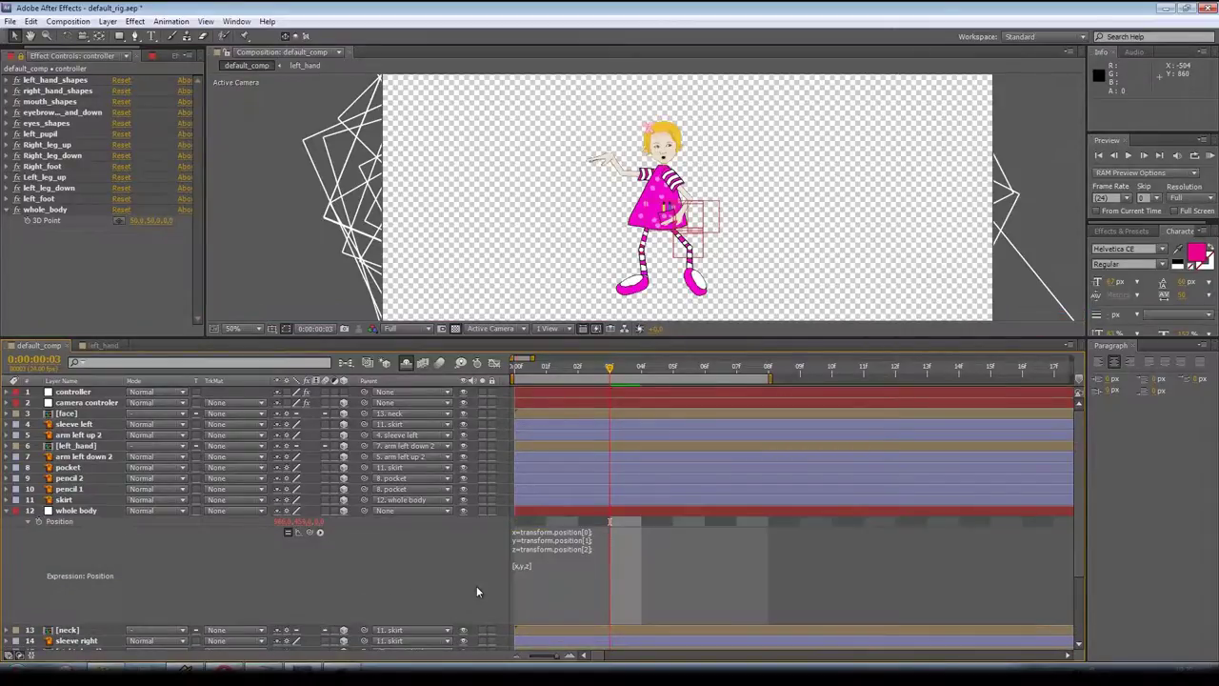
- Add the whole_body 3D Point's [0], [1] and [2] components to the x, y and z lines of the Position expression
{"action": "left_click", "coordinate": [603, 540]}
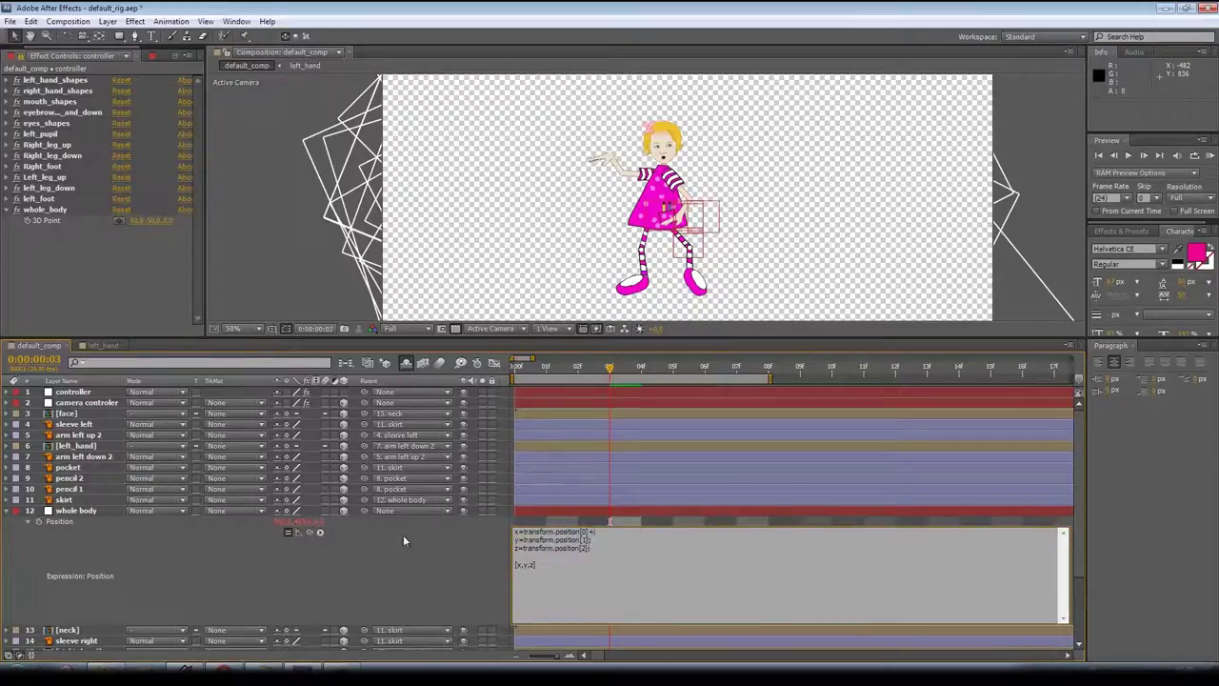
{"action": "left_click_drag", "start_coordinate": [319, 532], "coordinate": [143, 220]}
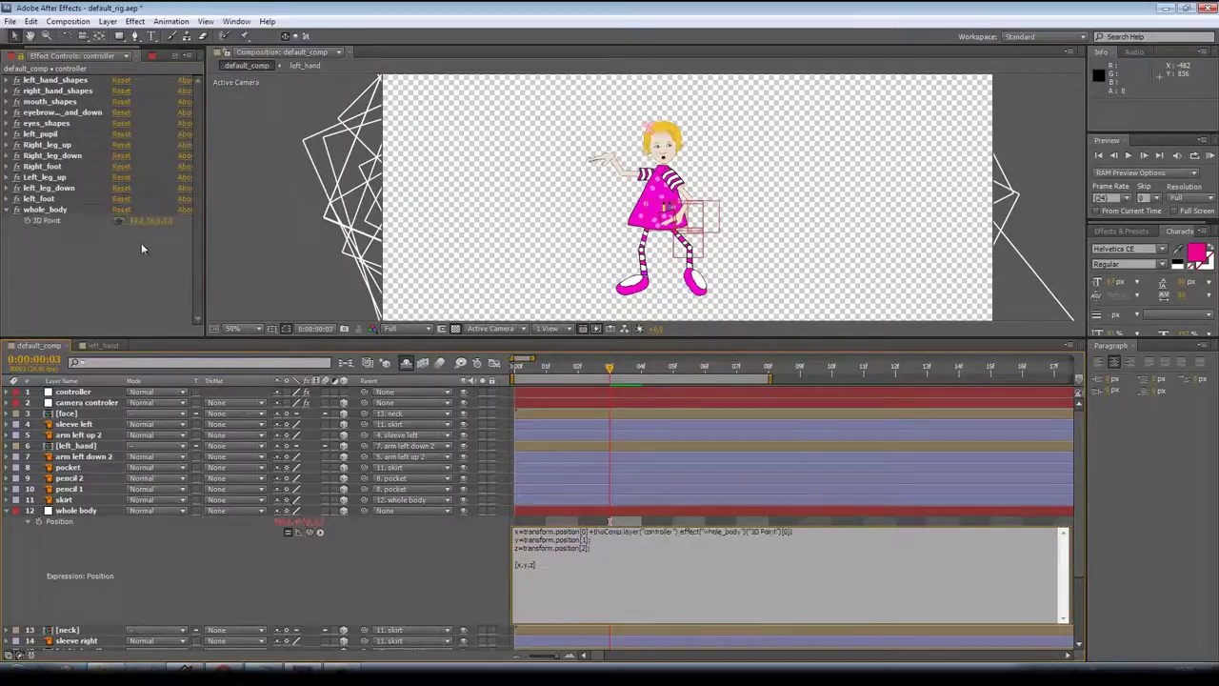
{"action": "left_click", "coordinate": [588, 545]}
{"action": "left_click", "coordinate": [591, 547]}
{"action": "left_click_drag", "start_coordinate": [286, 531], "coordinate": [151, 221]}
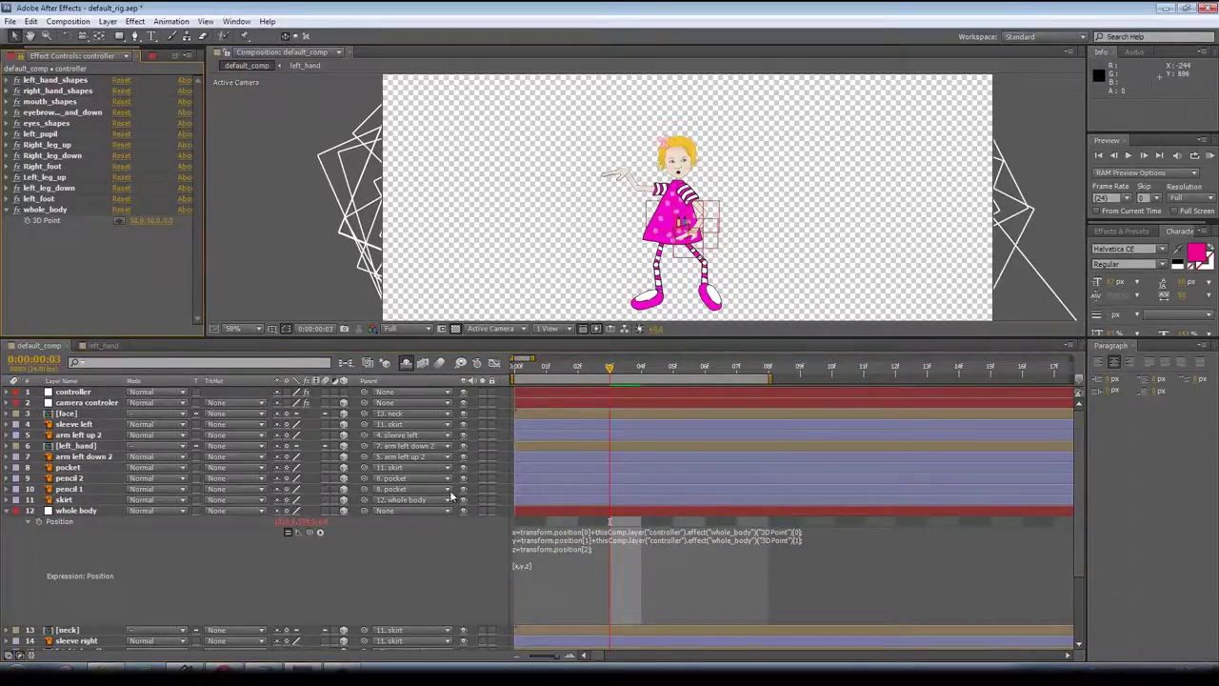
{"action": "left_click", "coordinate": [617, 557]}
{"action": "left_click", "coordinate": [590, 565]}
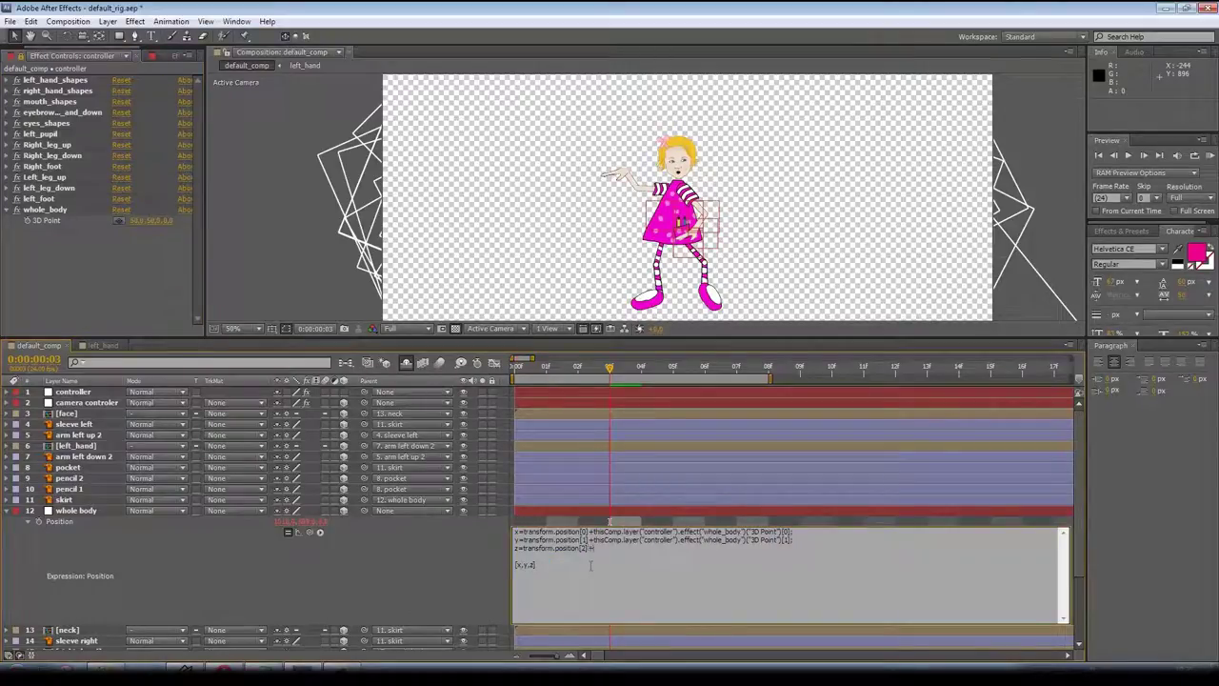
{"action": "left_click_drag", "start_coordinate": [321, 533], "coordinate": [163, 221]}
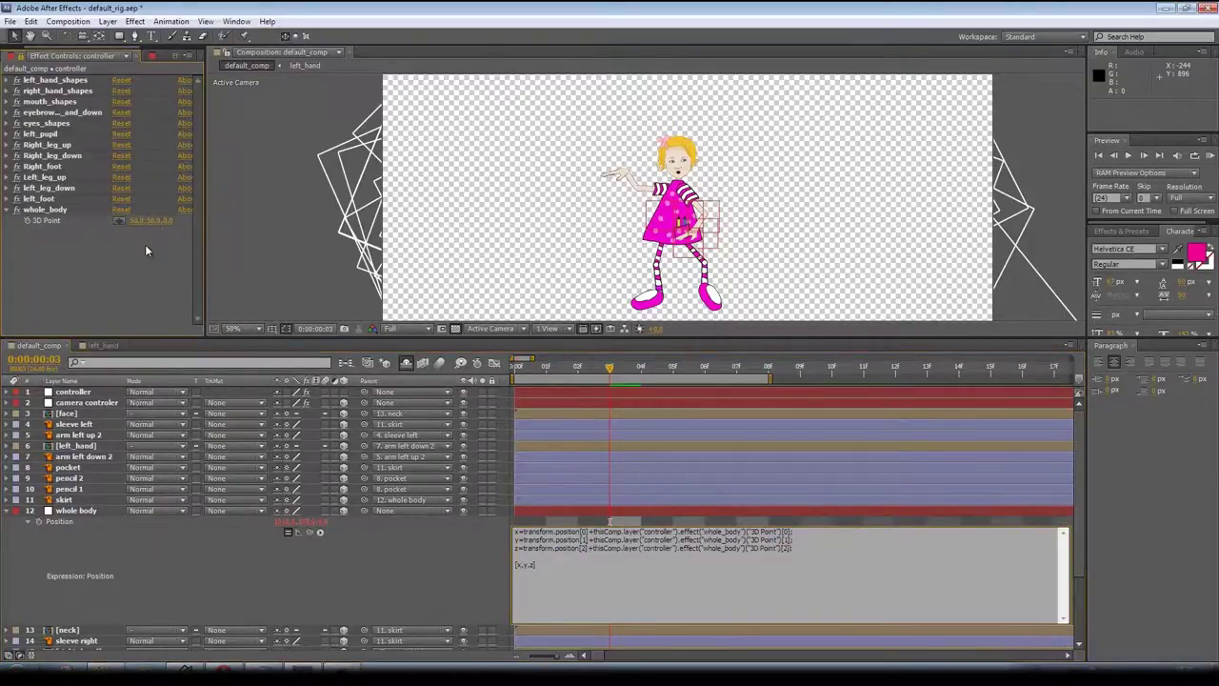
- Set the whole_body 3D Point's X and Y to 0, adjust its Z, and collapse the whole body layer
{"action": "left_click", "coordinate": [139, 221]}
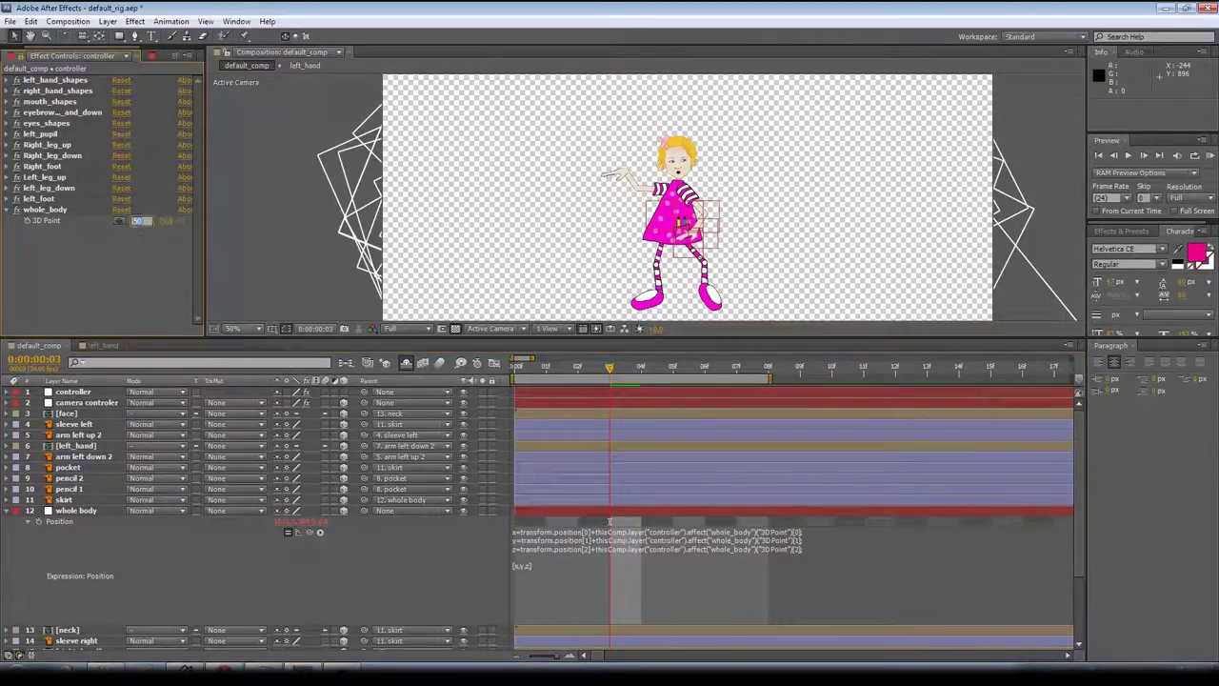
{"action": "type", "text": "0"}
{"action": "key", "text": "Return"}
{"action": "left_click", "coordinate": [149, 222]}
{"action": "type", "text": "0"}
{"action": "key", "text": "Return"}
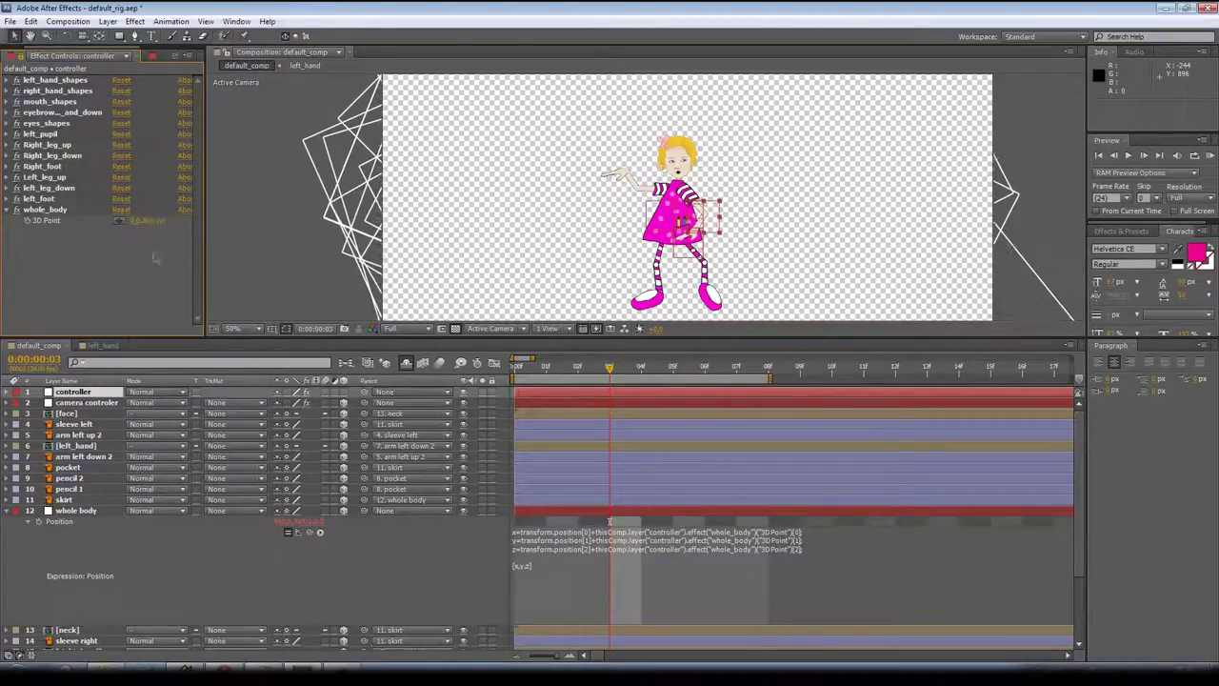
{"action": "left_click_drag", "start_coordinate": [162, 222], "coordinate": [14, 219]}
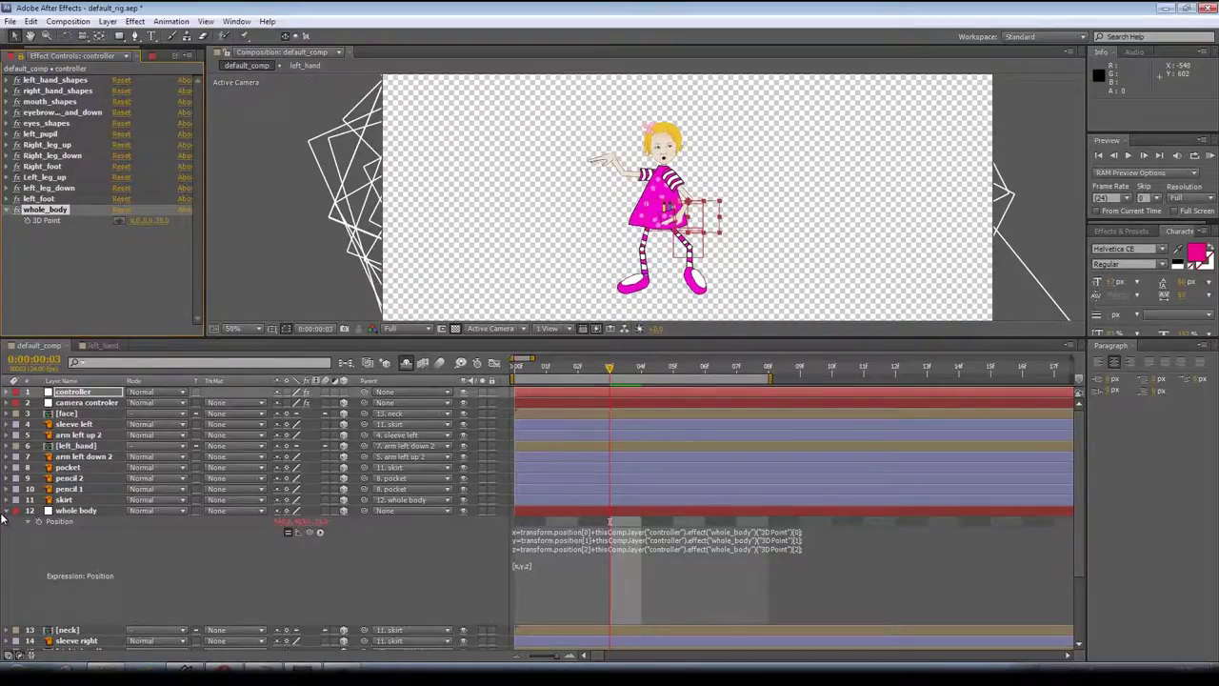
{"action": "left_click", "coordinate": [7, 512]}
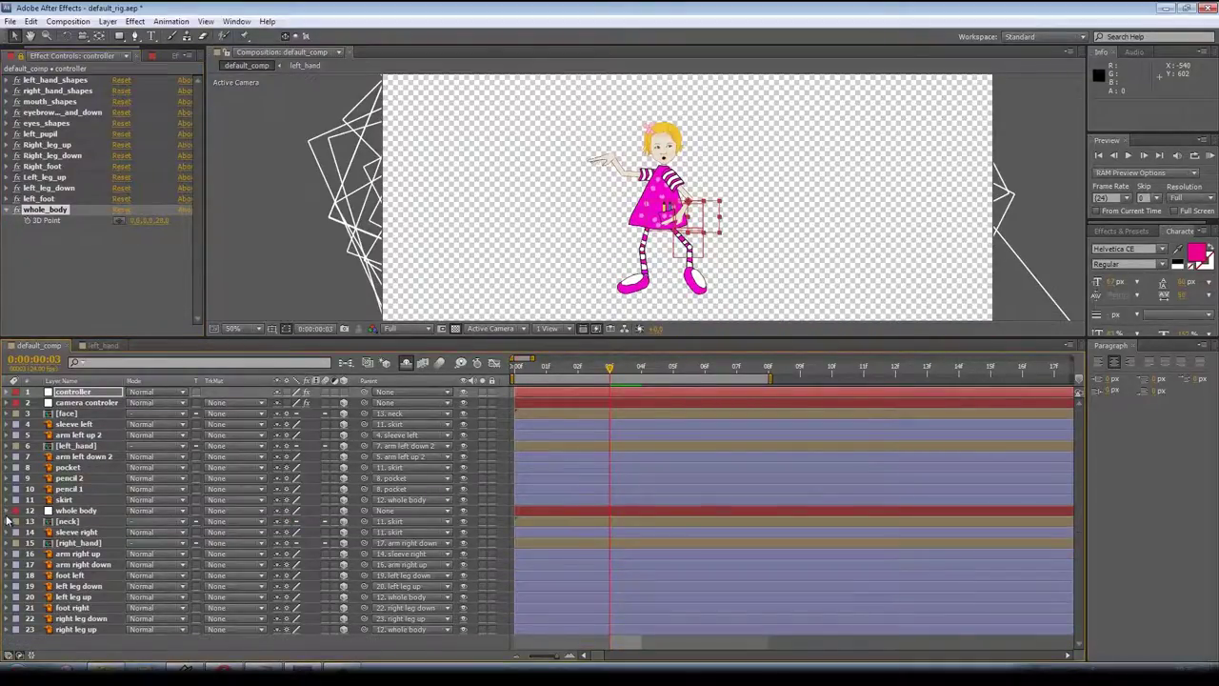
- Reveal the rotation properties of arm right down, arm right up and right_hand, and collapse arm right up again
{"action": "left_click", "coordinate": [77, 564]}
{"action": "key", "text": "r"}
{"action": "left_click", "coordinate": [76, 553]}
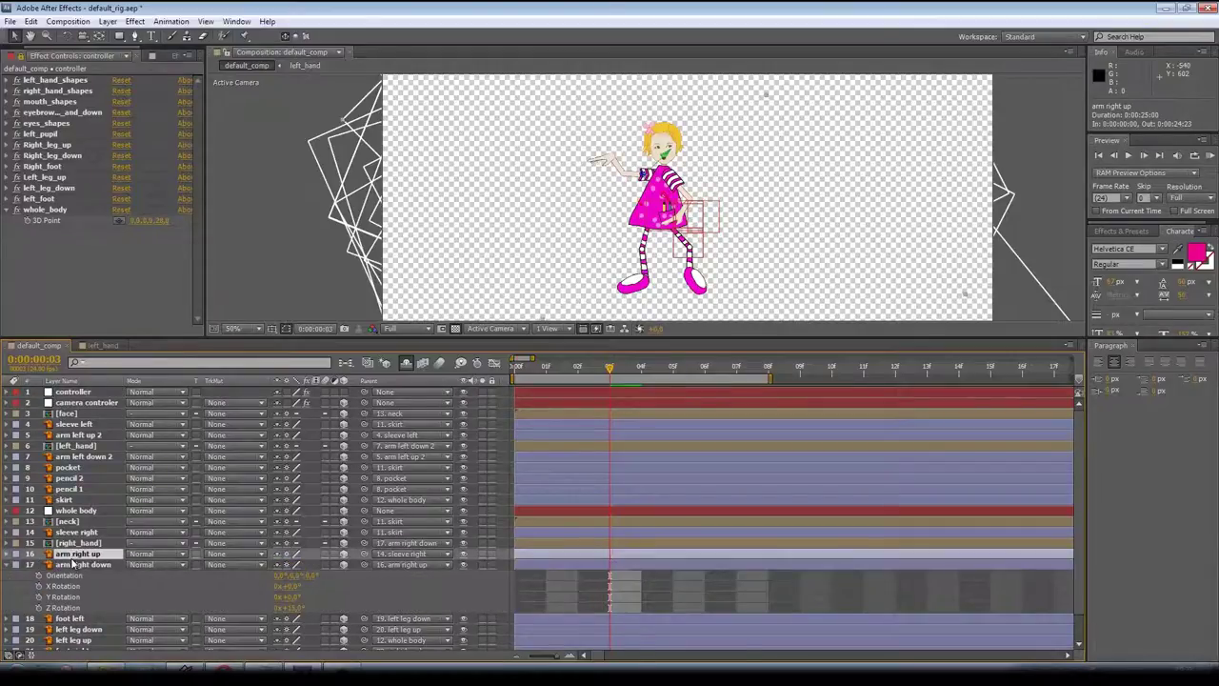
{"action": "key", "text": "r"}
{"action": "left_click", "coordinate": [76, 543]}
{"action": "key", "text": "r"}
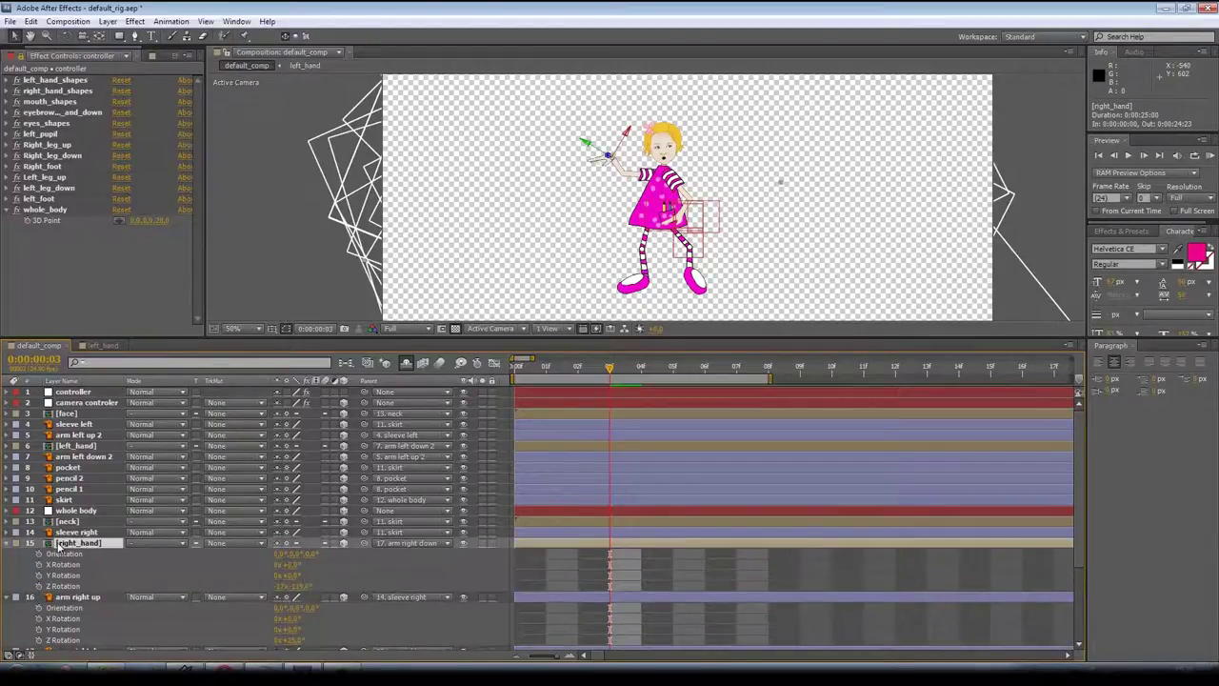
{"action": "left_click", "coordinate": [13, 597]}
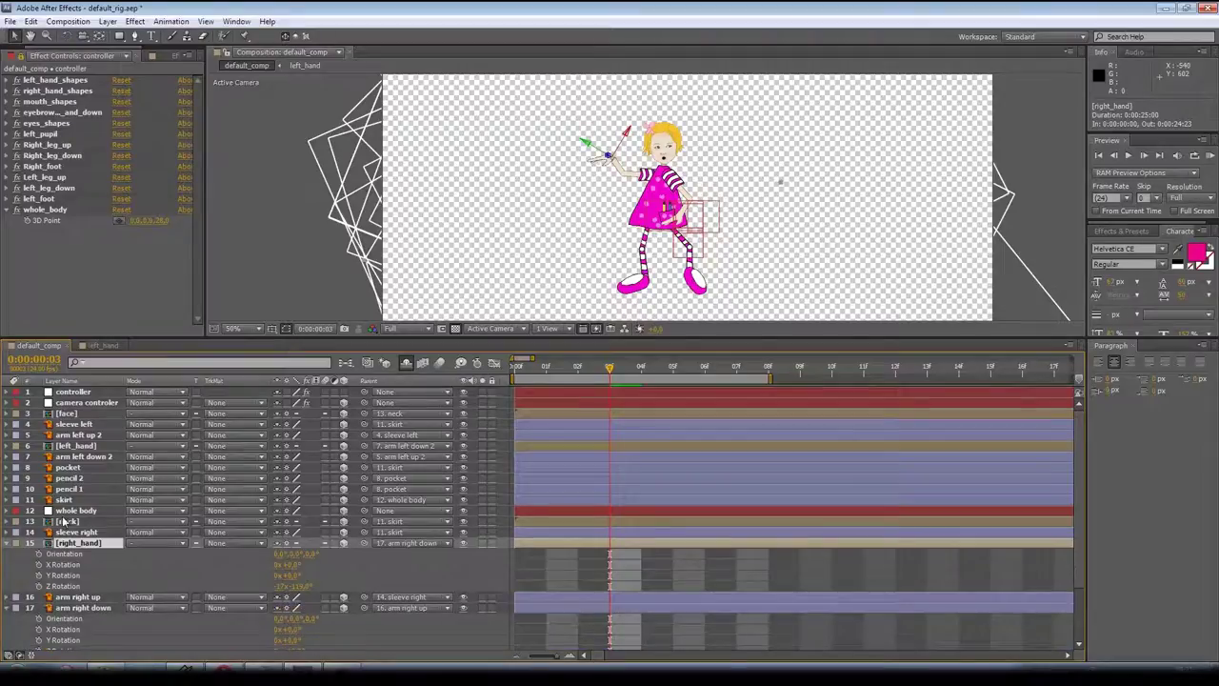
- Reveal the rotation properties of the sleeve left, left_hand and arm left down 2 layers
{"action": "left_click", "coordinate": [76, 424]}
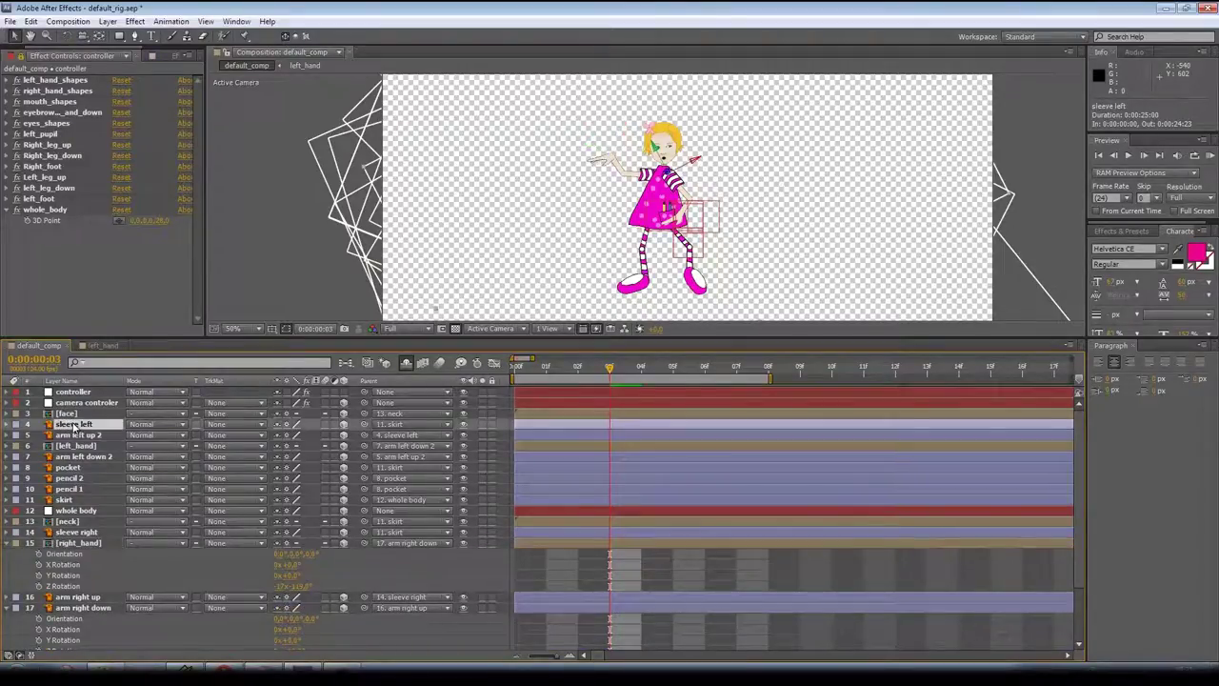
{"action": "key", "text": "r"}
{"action": "left_click", "coordinate": [75, 490]}
{"action": "key", "text": "r"}
{"action": "left_click", "coordinate": [83, 544]}
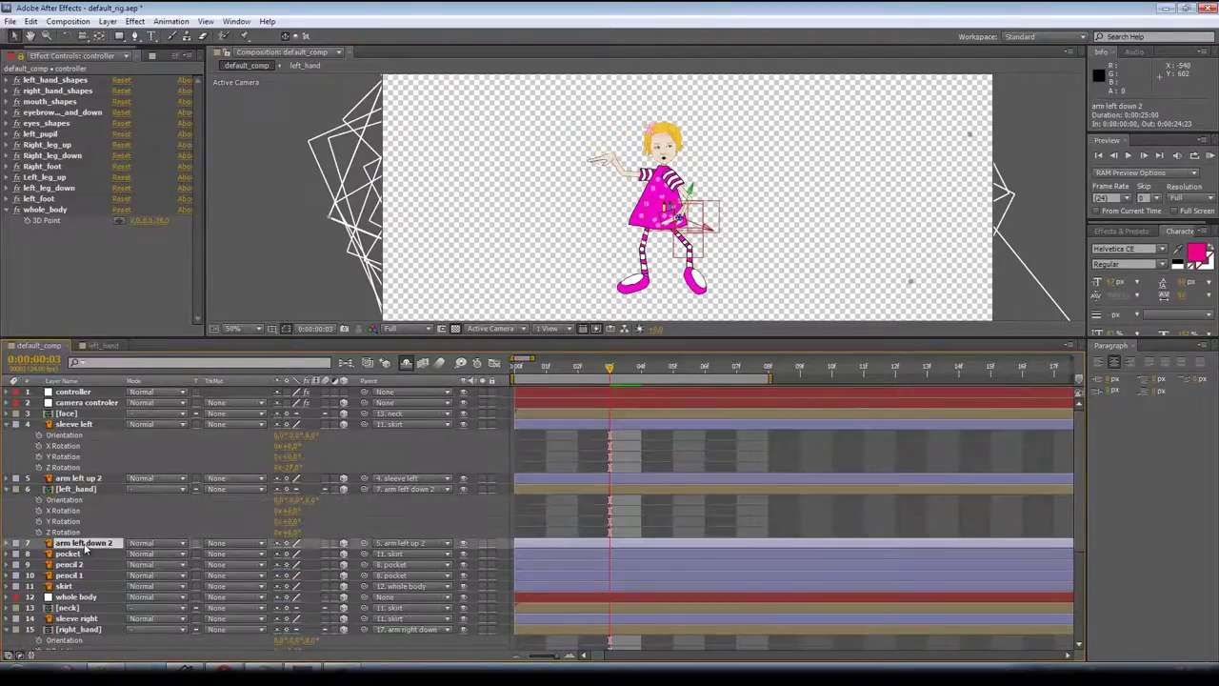
{"action": "key", "text": "r"}
{"action": "scroll", "coordinate": [85, 546], "scroll_direction": "down", "scroll_amount": 1}
{"action": "scroll", "coordinate": [84, 550], "scroll_direction": "down", "scroll_amount": 3}
- Duplicate the Left_leg_up, left_leg_down and left_foot angle controls and move the copies below whole_body
{"action": "left_click", "coordinate": [44, 177]}
{"action": "left_click", "coordinate": [43, 198], "text": "shift"}
{"action": "key", "text": "ctrl+d"}
{"action": "left_click_drag", "start_coordinate": [41, 157], "coordinate": [57, 325]}
- Rename the three copied angle controls Left_arm_up, left_arm_down and left_hand
{"action": "left_click", "coordinate": [68, 202]}
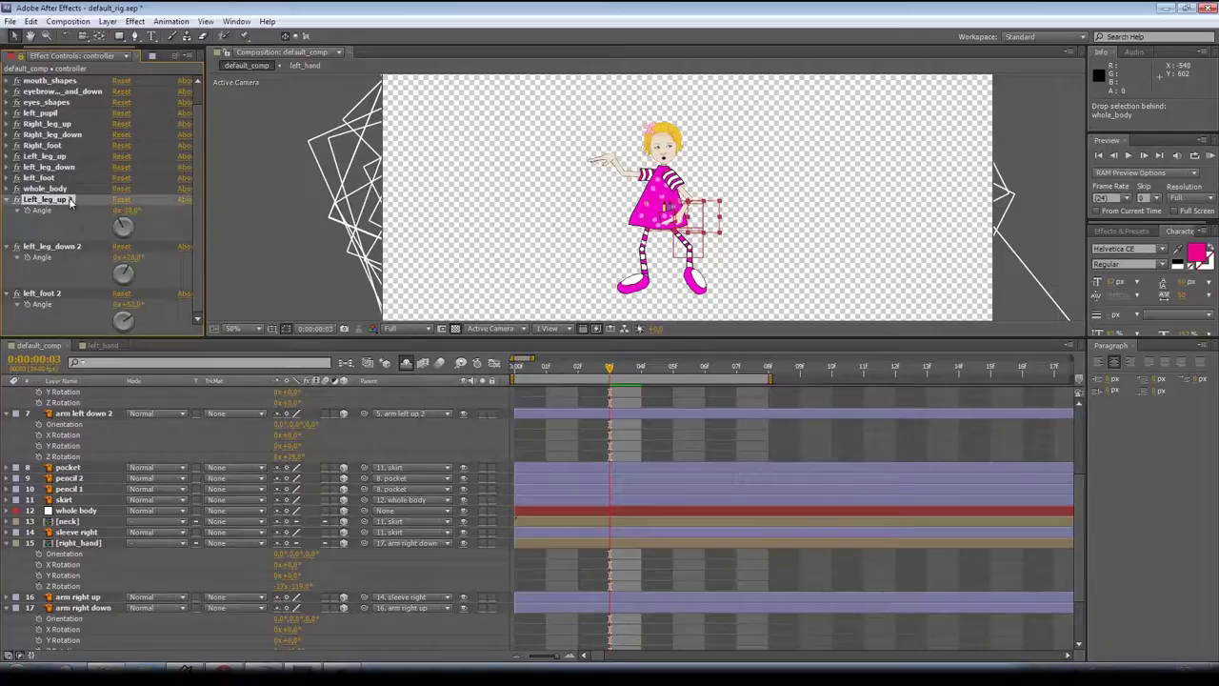
{"action": "key", "text": "Return"}
{"action": "type", "text": "arm"}
{"action": "left_click", "coordinate": [76, 247]}
{"action": "key", "text": "Return"}
{"action": "left_click_drag", "start_coordinate": [83, 246], "coordinate": [42, 245]}
{"action": "type", "text": "ar"}
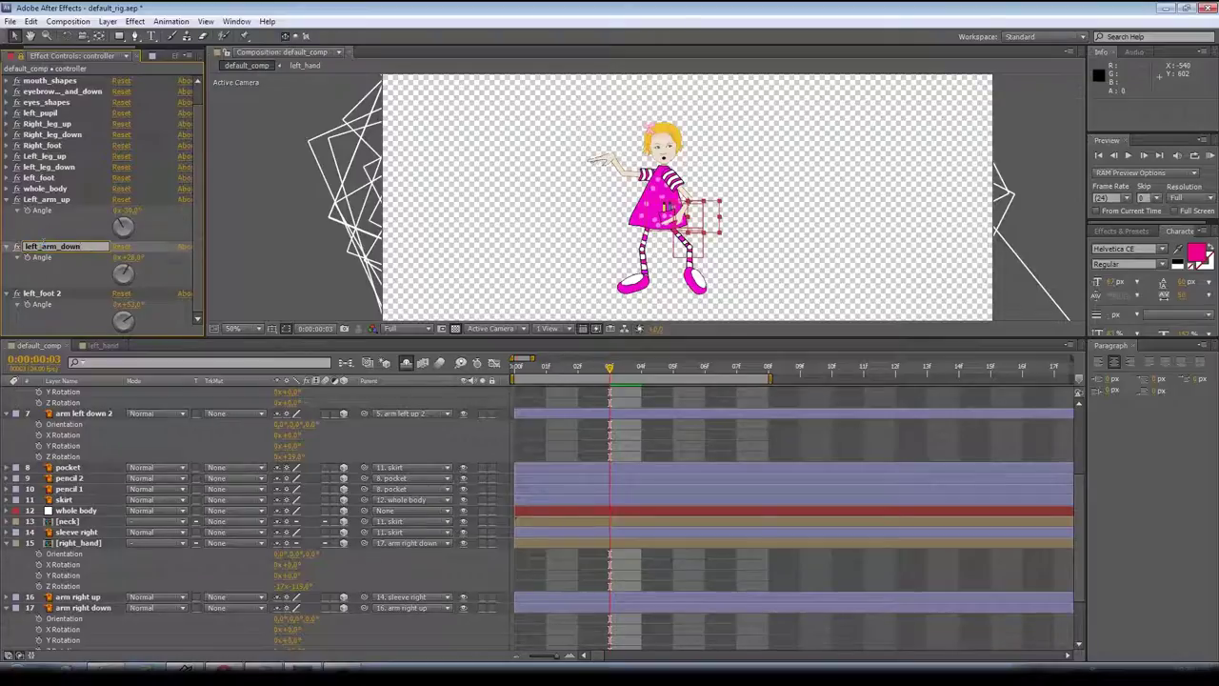
{"action": "left_click", "coordinate": [54, 294]}
{"action": "key", "text": "Return"}
{"action": "left_click_drag", "start_coordinate": [74, 293], "coordinate": [51, 293]}
{"action": "type", "text": "hand"}
{"action": "left_click", "coordinate": [65, 278]}
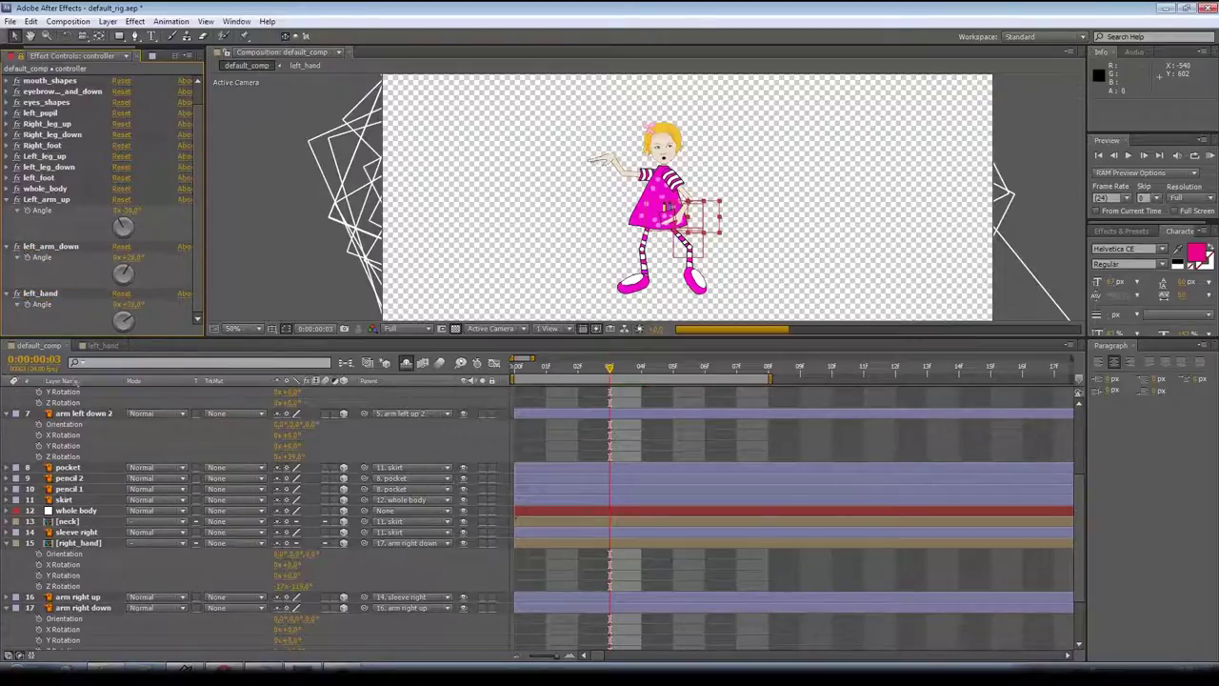
- Look through the arm layers, toggling one arm layer's visibility off and on, to identify the lower left arm
{"action": "scroll", "coordinate": [83, 598], "scroll_direction": "down", "scroll_amount": 3}
{"action": "scroll", "coordinate": [81, 467], "scroll_direction": "up", "scroll_amount": 3}
{"action": "scroll", "coordinate": [81, 466], "scroll_direction": "up", "scroll_amount": 1}
{"action": "left_click", "coordinate": [81, 467]}
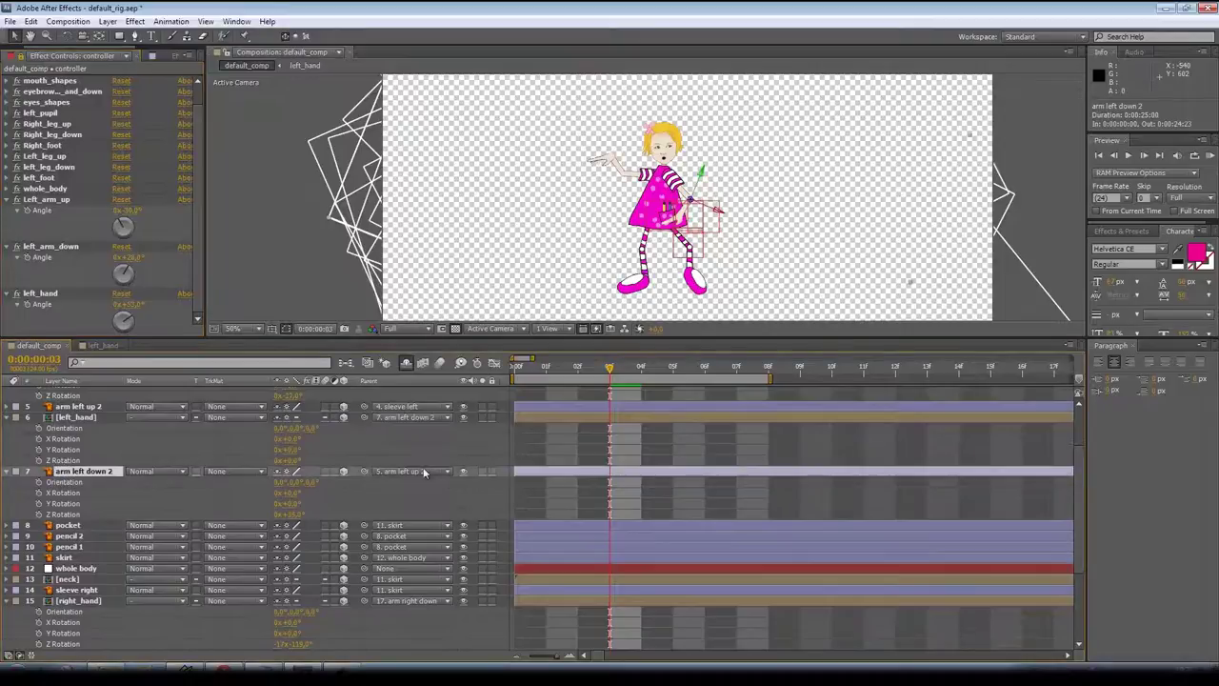
{"action": "scroll", "coordinate": [97, 595], "scroll_direction": "down", "scroll_amount": 3}
{"action": "left_click", "coordinate": [86, 590]}
{"action": "left_click", "coordinate": [464, 589]}
{"action": "left_click", "coordinate": [464, 589]}
{"action": "scroll", "coordinate": [464, 590], "scroll_direction": "up", "scroll_amount": 3}
{"action": "left_click", "coordinate": [114, 439]}
{"action": "scroll", "coordinate": [318, 452], "scroll_direction": "up", "scroll_amount": 1}
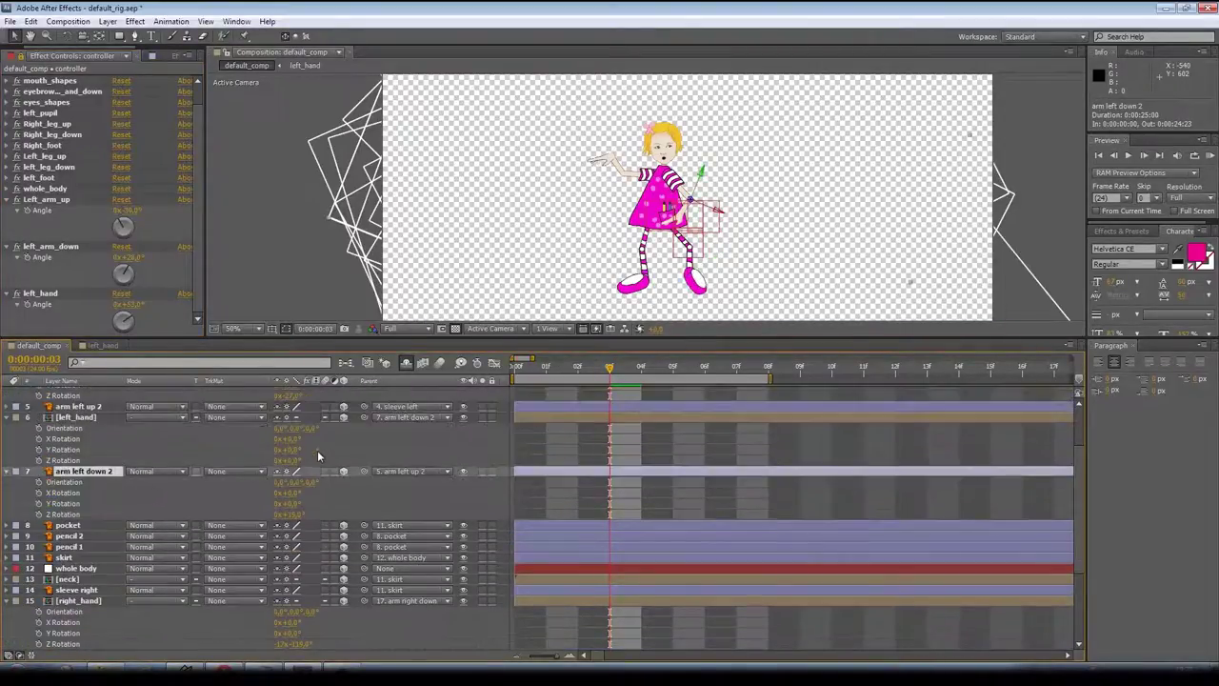
- Link arm left down 2's Z Rotation to the left_arm_down Angle and lower that angle to test the forearm
{"action": "left_click", "coordinate": [39, 514], "text": "alt"}
{"action": "left_click_drag", "start_coordinate": [310, 525], "coordinate": [44, 258]}
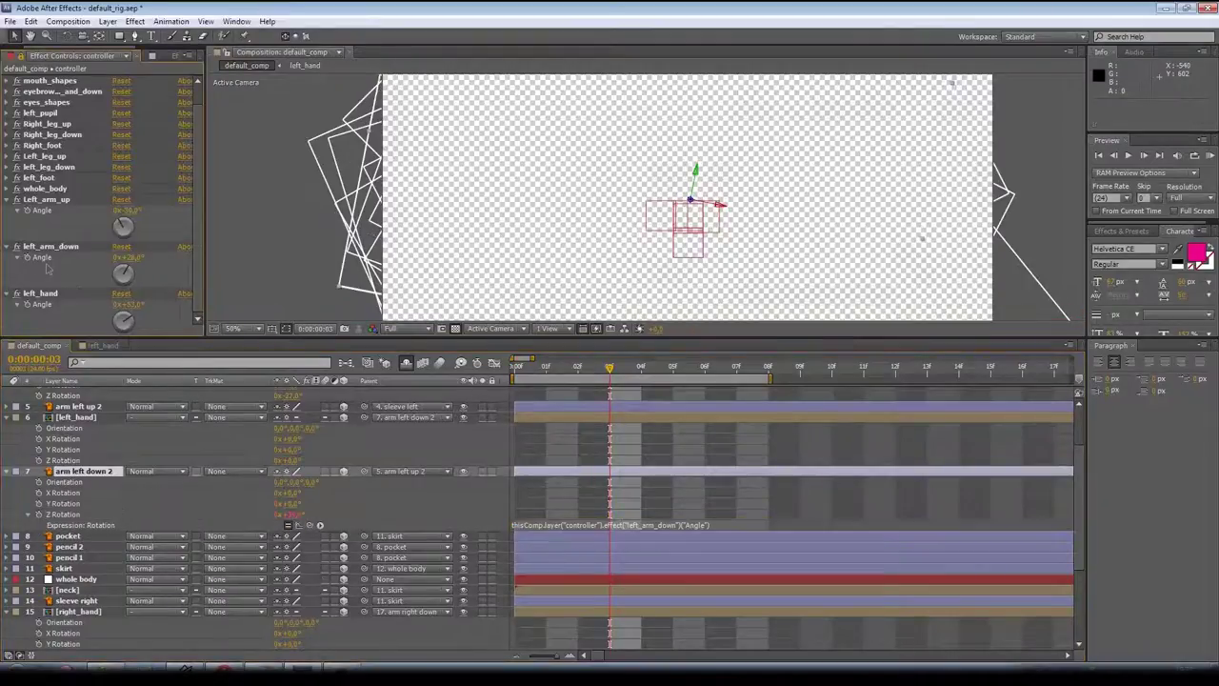
{"action": "left_click_drag", "start_coordinate": [134, 259], "coordinate": [111, 260]}
- Link the left_hand layer's Z Rotation to the left_hand Angle and adjust the angle to line the hand up with the forearm
{"action": "left_click", "coordinate": [84, 419]}
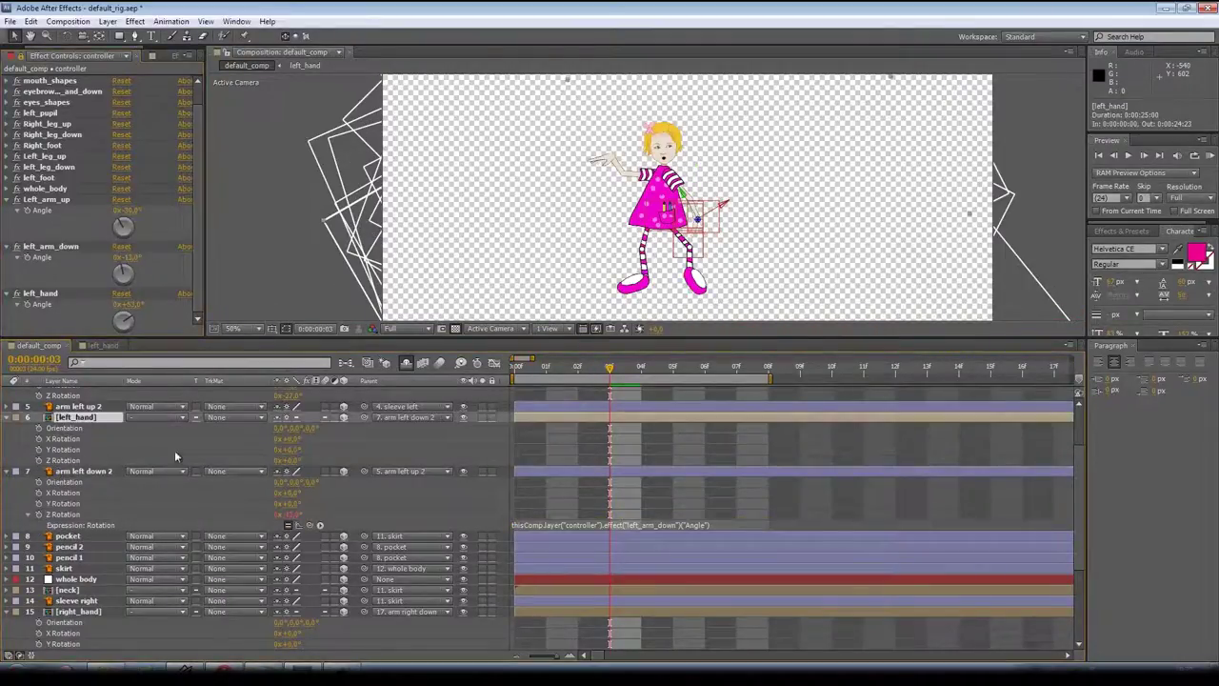
{"action": "left_click", "coordinate": [39, 460], "text": "alt"}
{"action": "left_click_drag", "start_coordinate": [310, 471], "coordinate": [55, 304]}
{"action": "left_click", "coordinate": [94, 320]}
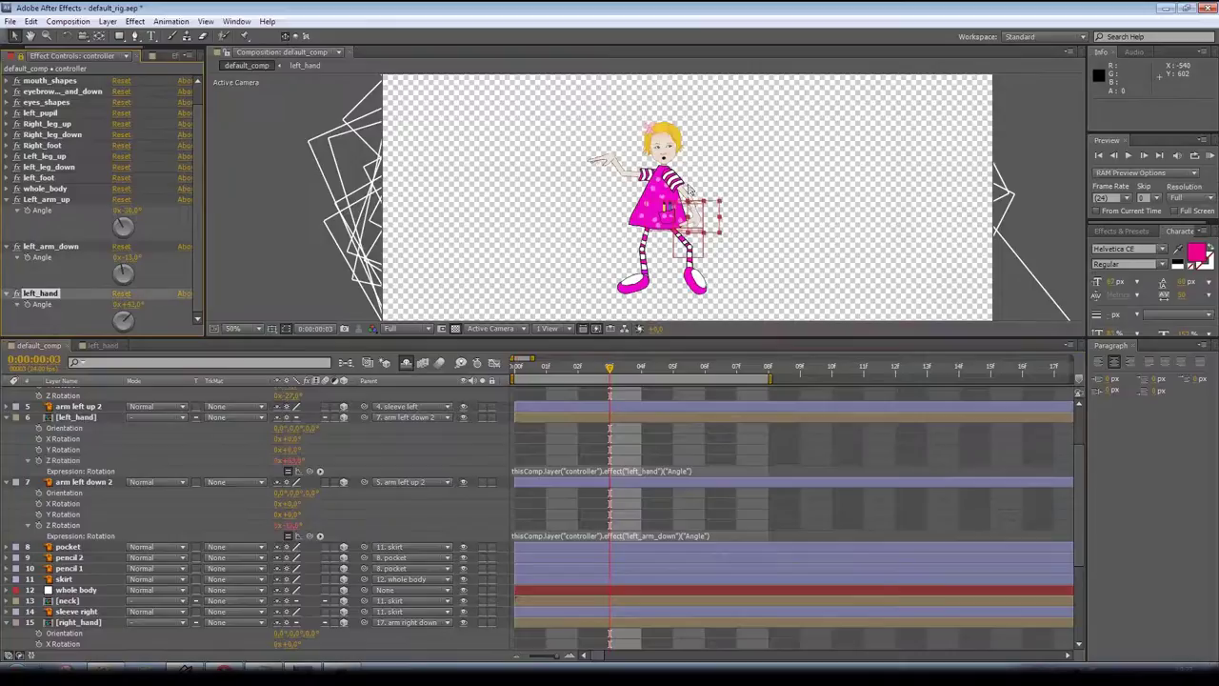
{"action": "scroll", "coordinate": [708, 246], "scroll_direction": "up", "scroll_amount": 1}
{"action": "left_click_drag", "start_coordinate": [707, 245], "coordinate": [577, 183]}
{"action": "left_click_drag", "start_coordinate": [136, 306], "coordinate": [128, 305]}
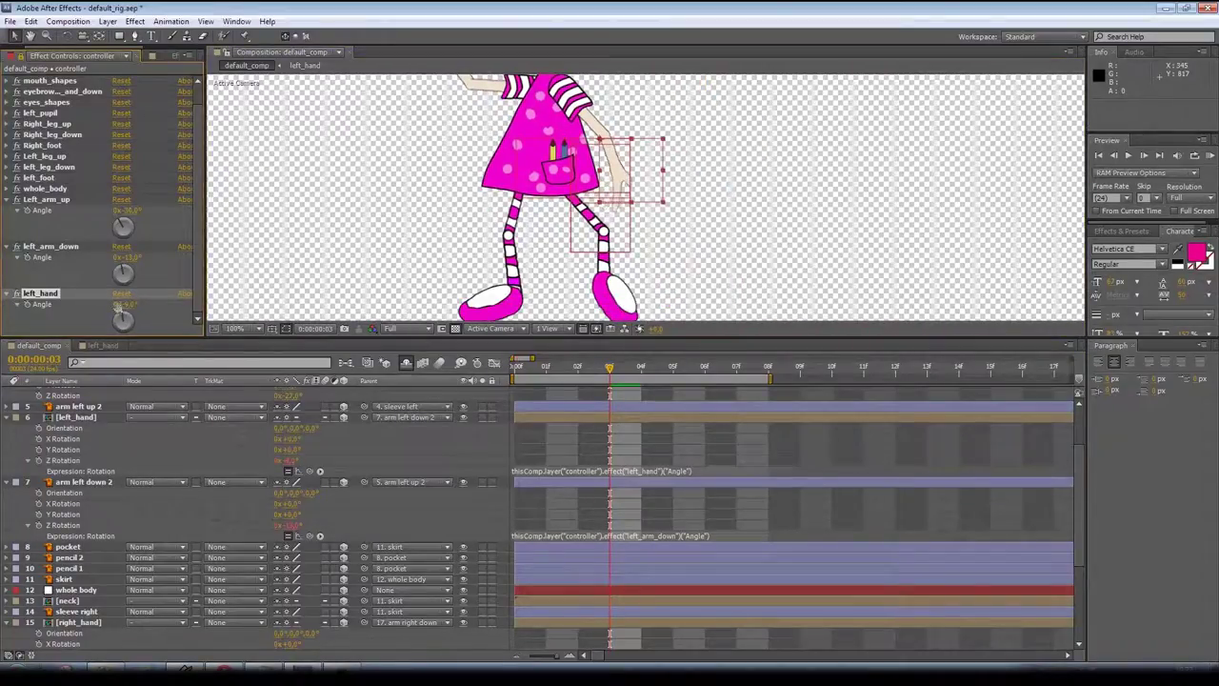
- Link sleeve left's Z Rotation to the Left_arm_up Angle and collapse the left arm controls
{"action": "scroll", "coordinate": [81, 408], "scroll_direction": "up", "scroll_amount": 2}
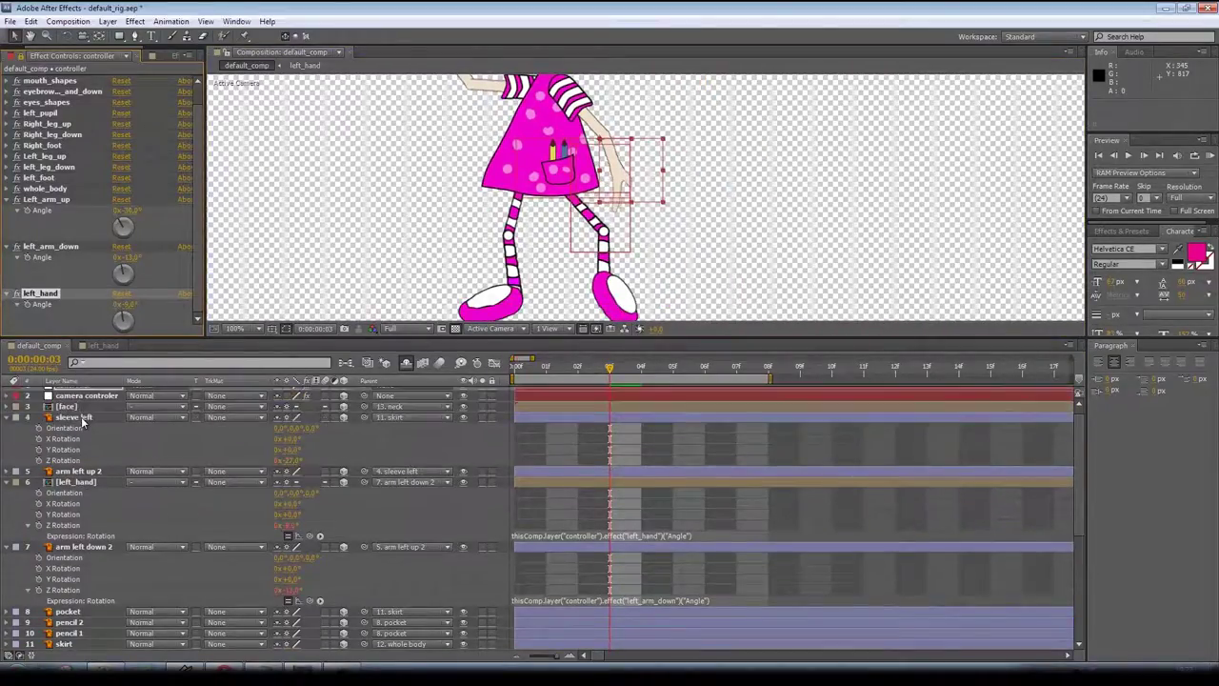
{"action": "left_click", "coordinate": [82, 418]}
{"action": "left_click", "coordinate": [39, 460], "text": "alt"}
{"action": "left_click_drag", "start_coordinate": [298, 470], "coordinate": [160, 210]}
{"action": "scroll", "coordinate": [438, 184], "scroll_direction": "down", "scroll_amount": 1}
{"action": "left_click", "coordinate": [7, 200]}
{"action": "left_click", "coordinate": [8, 232]}
- Duplicate the Left_arm_up, left_arm_down and left_hand controls and group the copies below left_hand
{"action": "left_click", "coordinate": [49, 241], "text": "shift"}
{"action": "key", "text": "ctrl+d"}
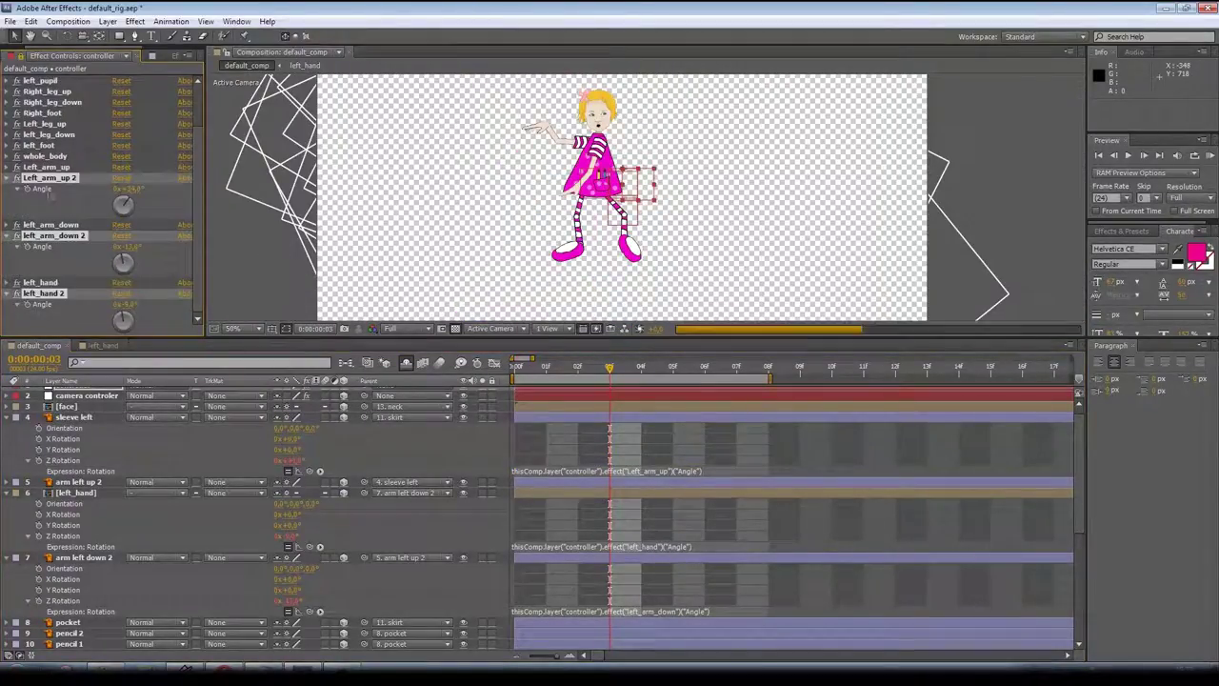
{"action": "left_click_drag", "start_coordinate": [63, 315], "coordinate": [59, 293]}
{"action": "left_click_drag", "start_coordinate": [54, 289], "coordinate": [54, 290]}
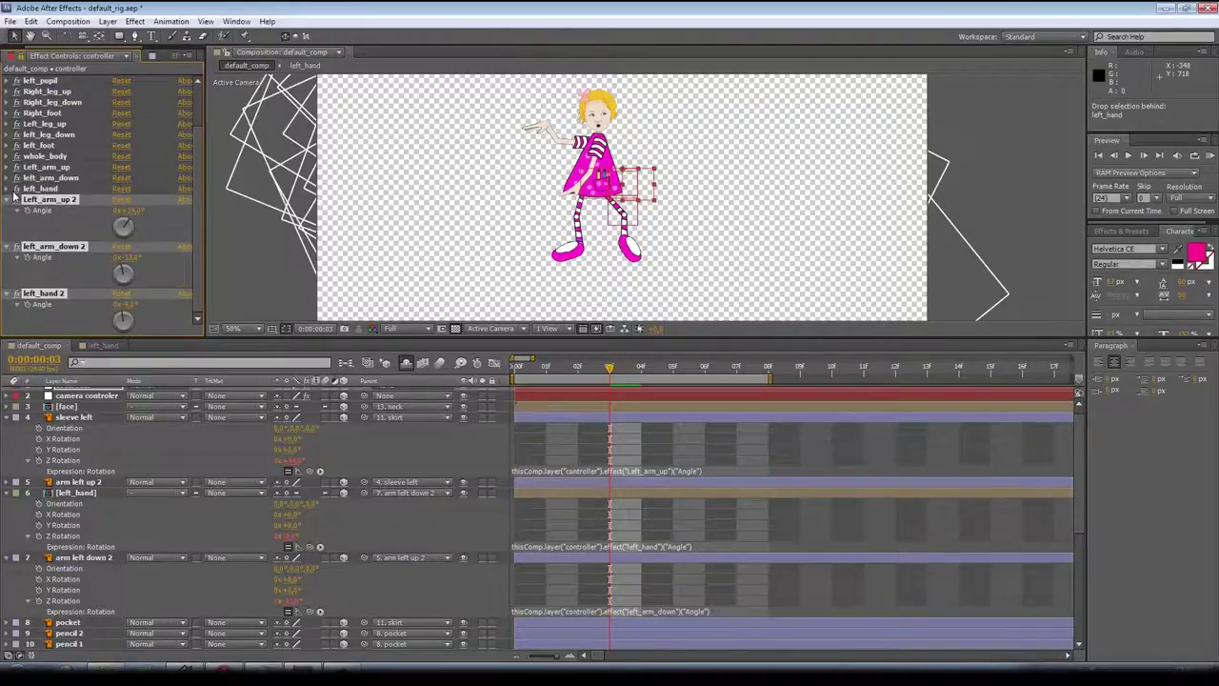
- Collapse the copied arm controls and rename the upper and lower arm copies right_arm_up and right_arm_down
{"action": "left_click", "coordinate": [6, 199]}
{"action": "left_click", "coordinate": [48, 252]}
{"action": "key", "text": "Return"}
{"action": "type", "text": "Right_arm_up 2"}
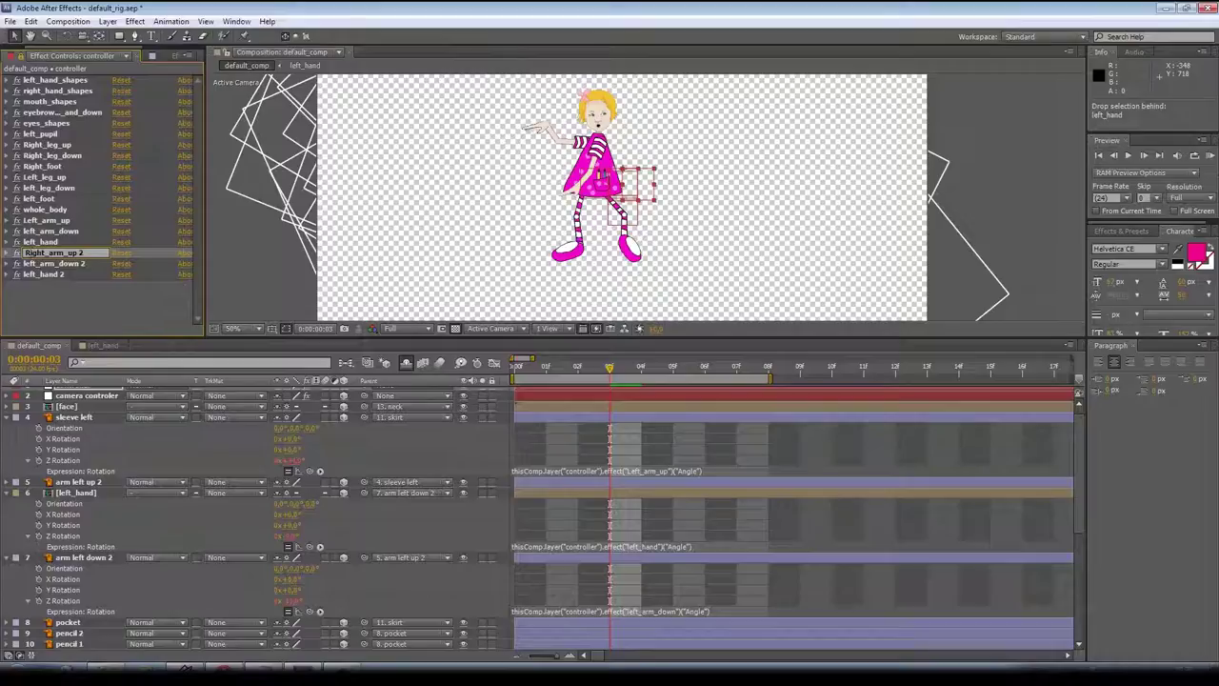
{"action": "key", "text": "BackSpace"}
{"action": "type", "text": "r"}
{"action": "left_click", "coordinate": [34, 264]}
{"action": "key", "text": "Return"}
{"action": "type", "text": "right_arm_down 2"}
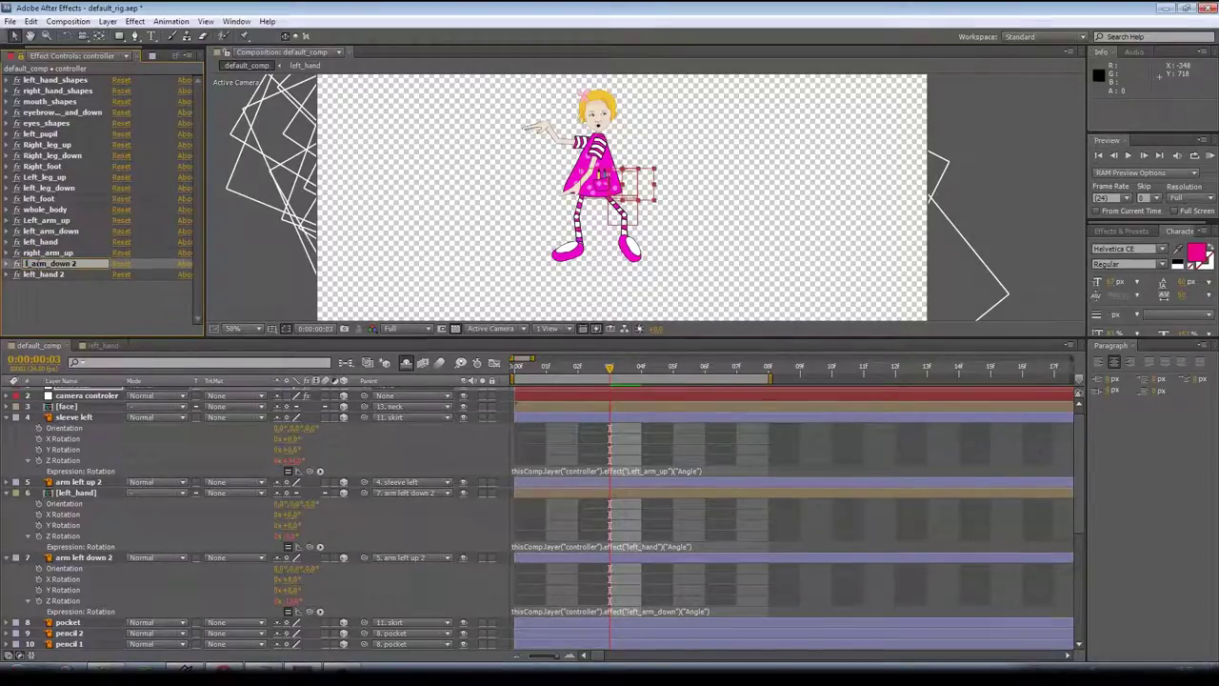
{"action": "key", "text": "BackSpace"}
{"action": "key", "text": "BackSpace"}
- Rename the copied left_hand 2 control as right_hand
{"action": "left_click", "coordinate": [57, 275]}
{"action": "key", "text": "Return"}
{"action": "key", "text": "End"}
{"action": "key", "text": "BackSpace"}
{"action": "key", "text": "BackSpace"}
{"action": "key", "text": "Left"}
{"action": "key", "text": "Left"}
{"action": "key", "text": "Left"}
{"action": "key", "text": "Left"}
{"action": "key", "text": "Left"}
{"action": "key", "text": "BackSpace"}
{"action": "key", "text": "BackSpace"}
{"action": "key", "text": "BackSpace"}
{"action": "key", "text": "BackSpace"}
{"action": "type", "text": "righ"}
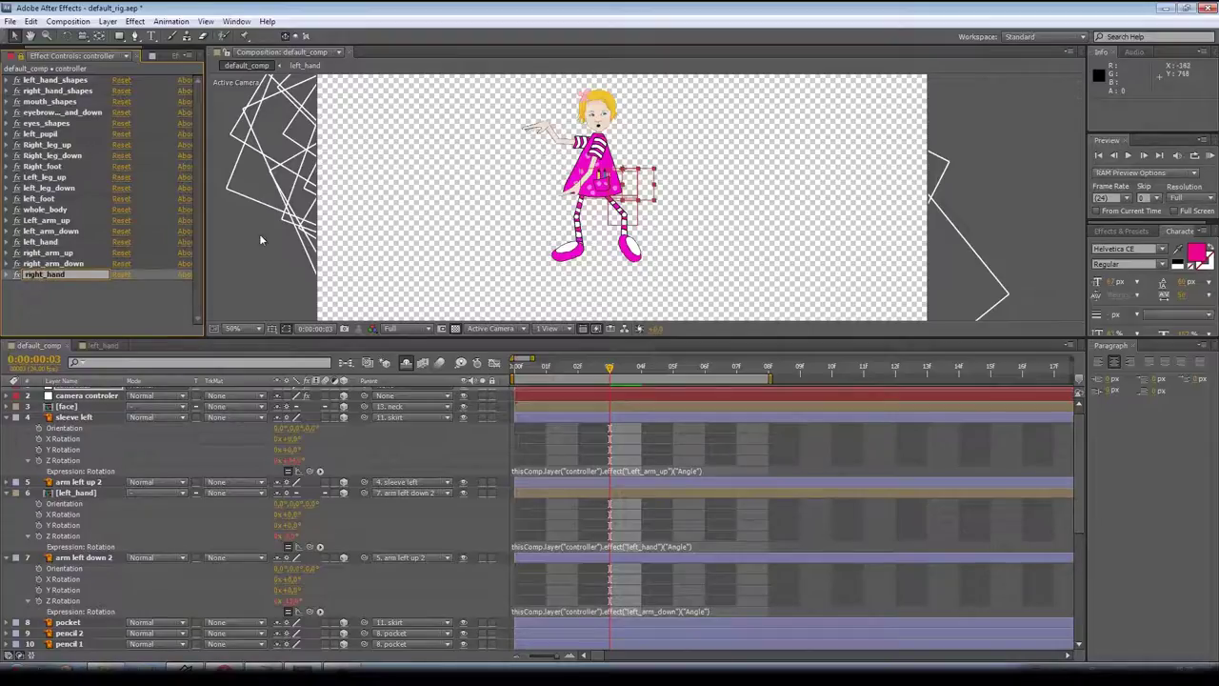
{"action": "left_click", "coordinate": [164, 305]}
- Collapse the left arm layers' rotation properties and link the right_hand layer's Z Rotation to the right_hand Angle
{"action": "left_click", "coordinate": [7, 417]}
{"action": "left_click", "coordinate": [7, 439]}
{"action": "left_click", "coordinate": [7, 450]}
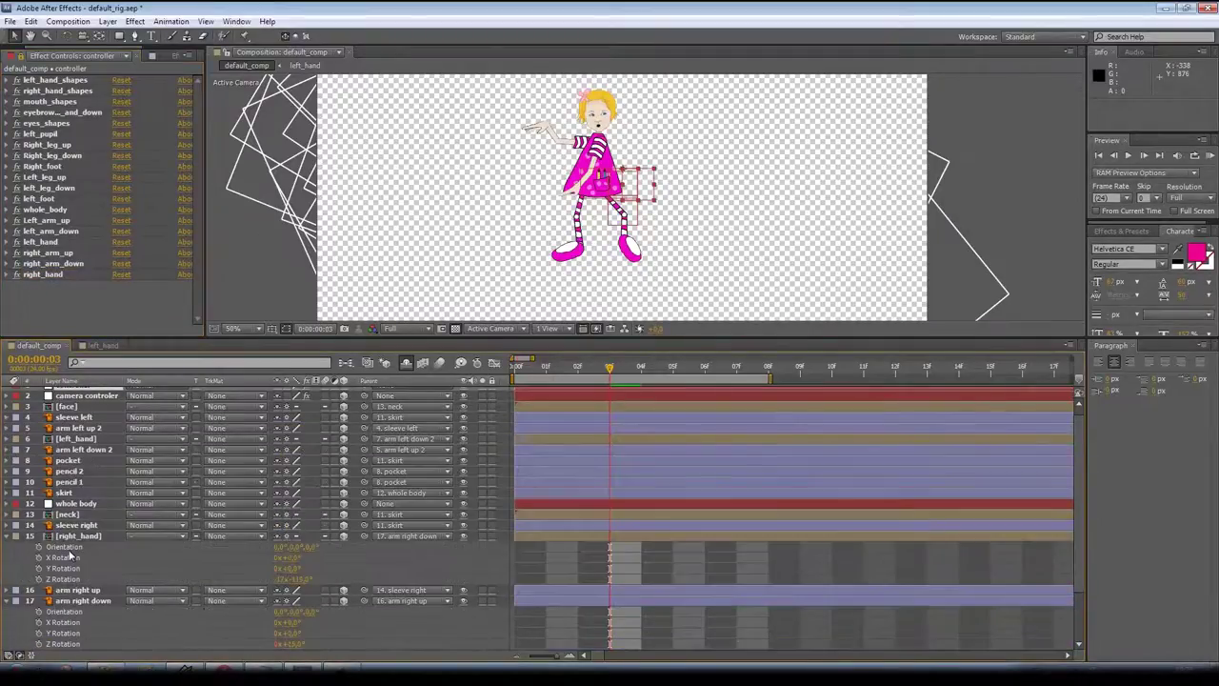
{"action": "scroll", "coordinate": [70, 554], "scroll_direction": "down", "scroll_amount": 1}
{"action": "left_click", "coordinate": [39, 546], "text": "alt"}
{"action": "left_click_drag", "start_coordinate": [309, 558], "coordinate": [7, 277]}
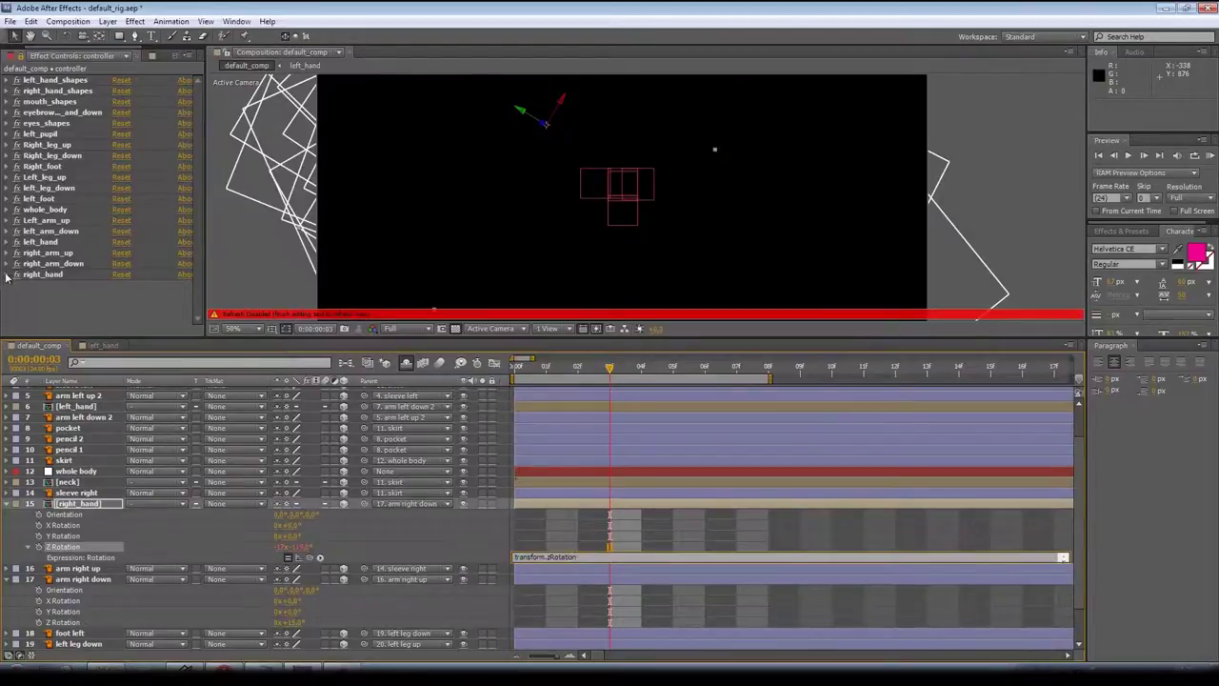
{"action": "left_click", "coordinate": [6, 274]}
{"action": "left_click", "coordinate": [7, 264]}
{"action": "left_click", "coordinate": [7, 253]}
{"action": "scroll", "coordinate": [101, 301], "scroll_direction": "down", "scroll_amount": 3}
{"action": "left_click", "coordinate": [536, 557]}
{"action": "left_click_drag", "start_coordinate": [310, 562], "coordinate": [42, 304]}
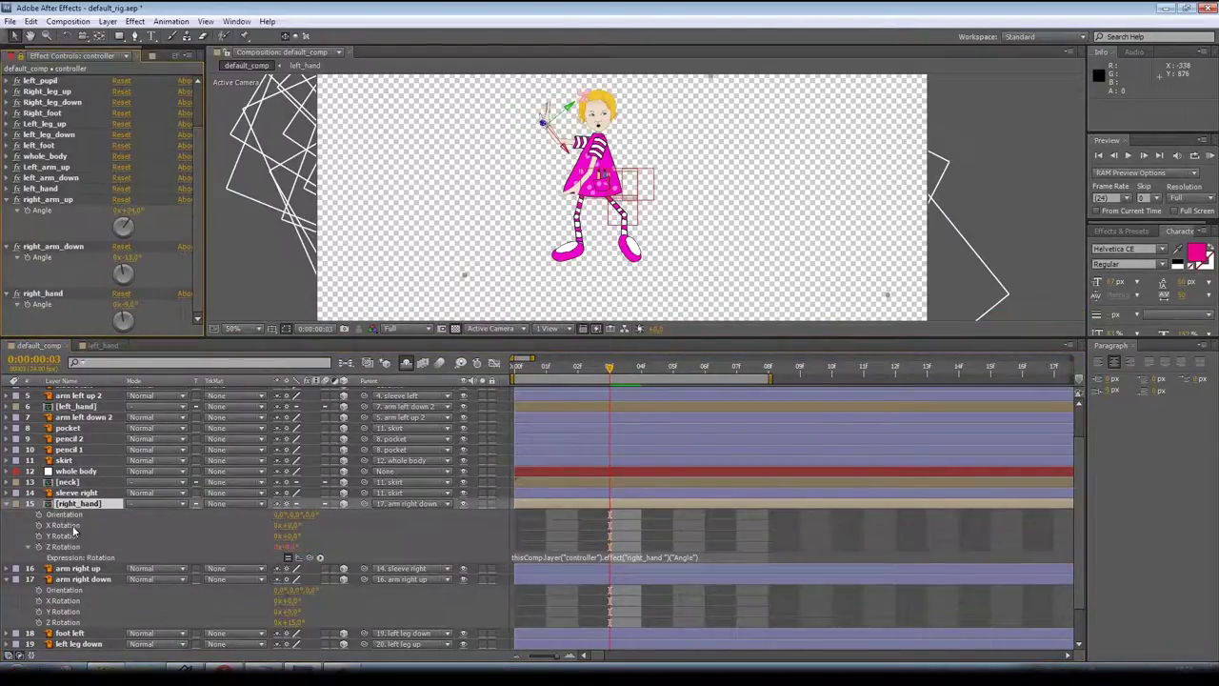
- Link sleeve right's Z Rotation to the right_arm_up Angle and lower that angle to test the upper arm
{"action": "left_click", "coordinate": [76, 493]}
{"action": "key", "text": "r"}
{"action": "left_click", "coordinate": [40, 536], "text": "alt"}
{"action": "left_click_drag", "start_coordinate": [308, 546], "coordinate": [99, 212]}
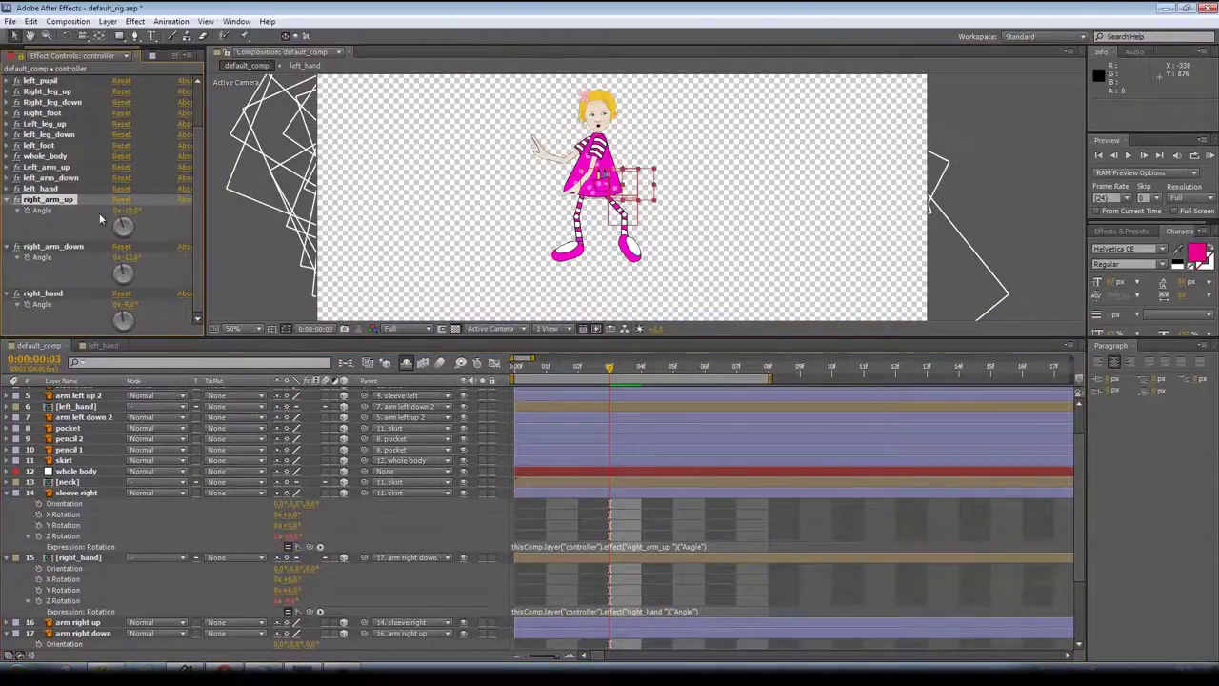
- Link arm right down's Z Rotation to the right_arm_down Angle and raise that angle to test the forearm
{"action": "scroll", "coordinate": [91, 591], "scroll_direction": "down", "scroll_amount": 3}
{"action": "left_click", "coordinate": [83, 567]}
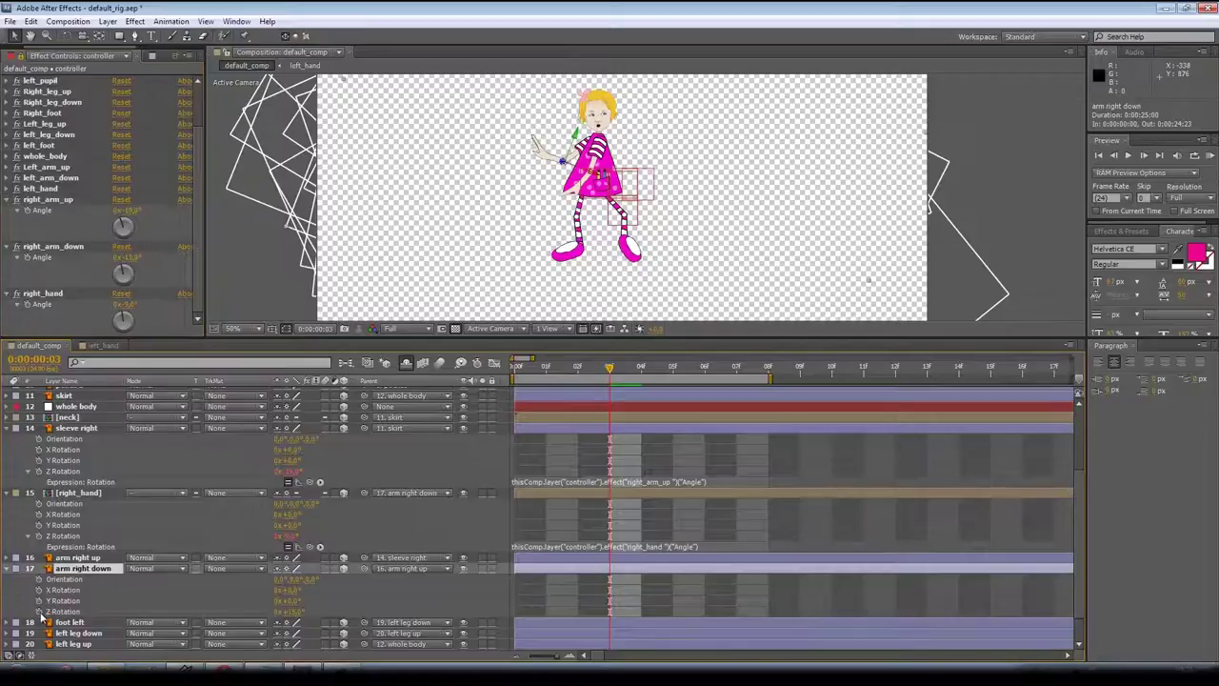
{"action": "left_click", "coordinate": [39, 611], "text": "alt"}
{"action": "left_click_drag", "start_coordinate": [308, 622], "coordinate": [49, 259]}
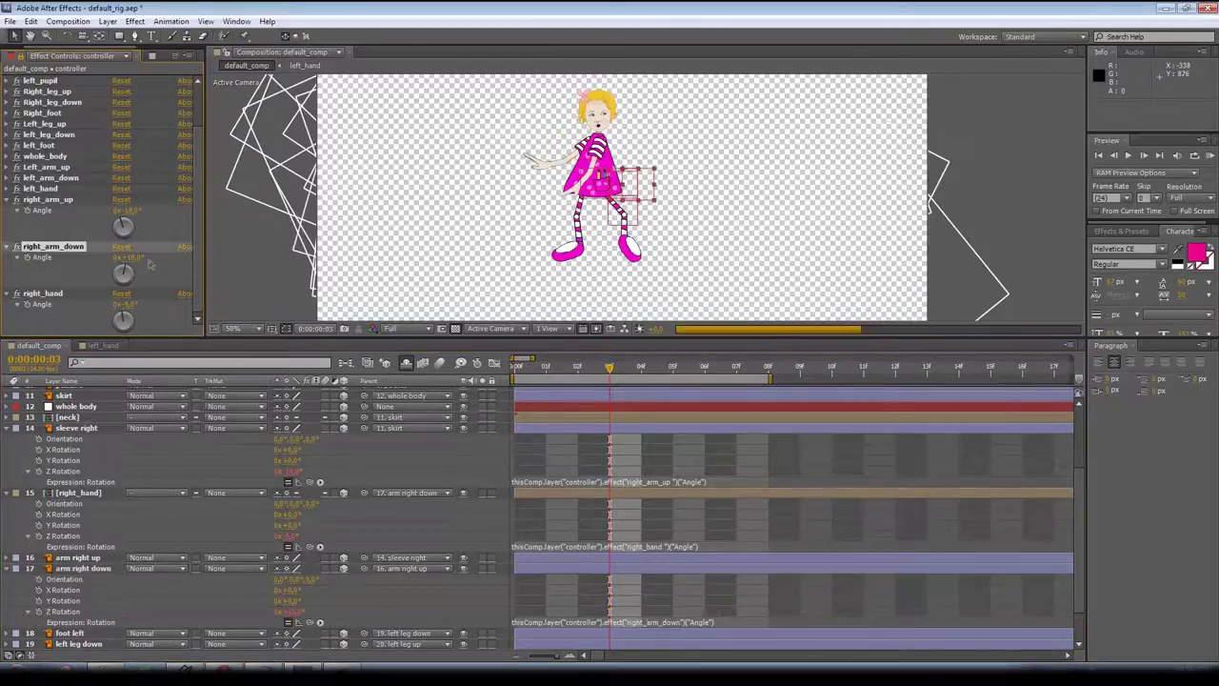
- Lower the right_hand Angle to about -34° and collapse the right arm layers' rotation properties
{"action": "left_click_drag", "start_coordinate": [133, 305], "coordinate": [108, 302]}
{"action": "left_click", "coordinate": [7, 429]}
{"action": "left_click", "coordinate": [7, 450]}
{"action": "left_click", "coordinate": [6, 526]}
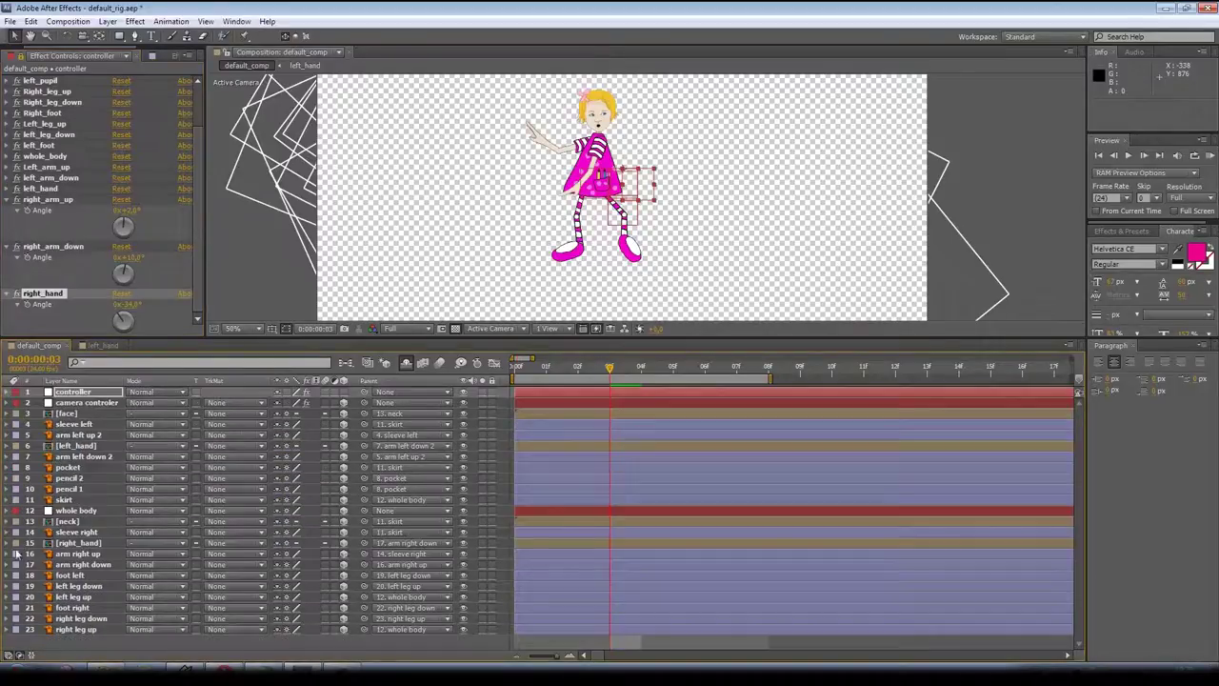
- Show the neck layer's rotation properties and change its Z Rotation slightly to test tilting the head
{"action": "left_click", "coordinate": [70, 577]}
{"action": "left_click", "coordinate": [72, 566]}
{"action": "left_click", "coordinate": [74, 555]}
{"action": "left_click", "coordinate": [74, 543]}
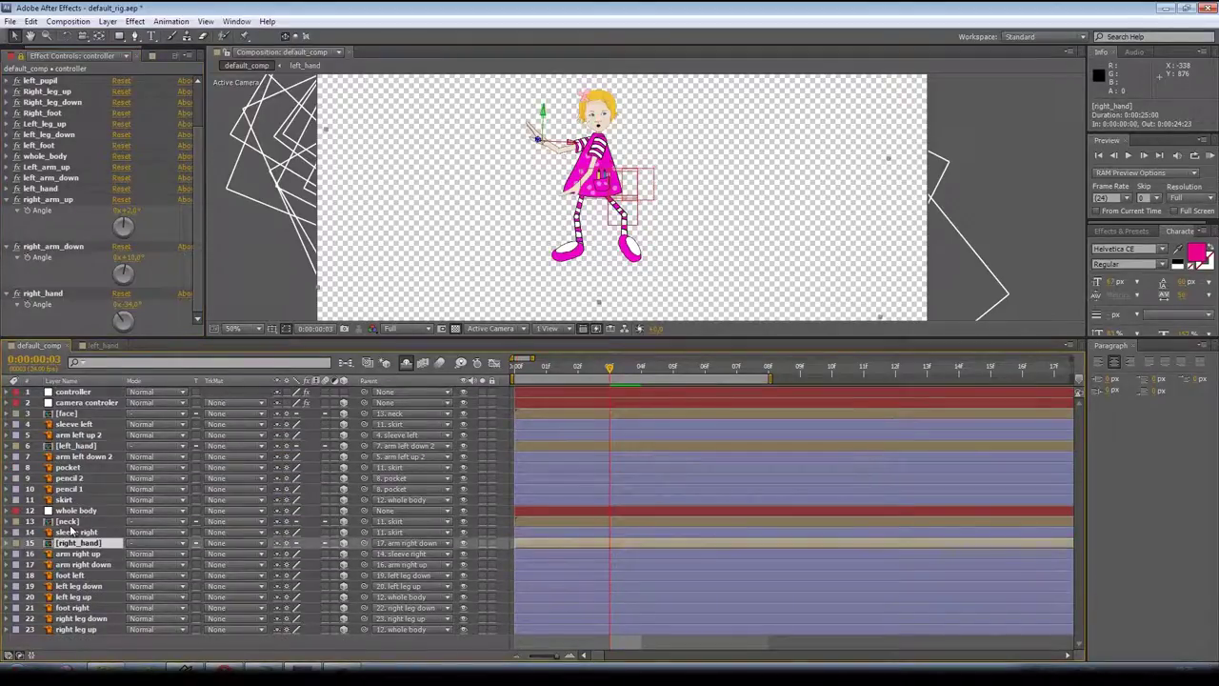
{"action": "left_click", "coordinate": [71, 532]}
{"action": "left_click", "coordinate": [70, 521]}
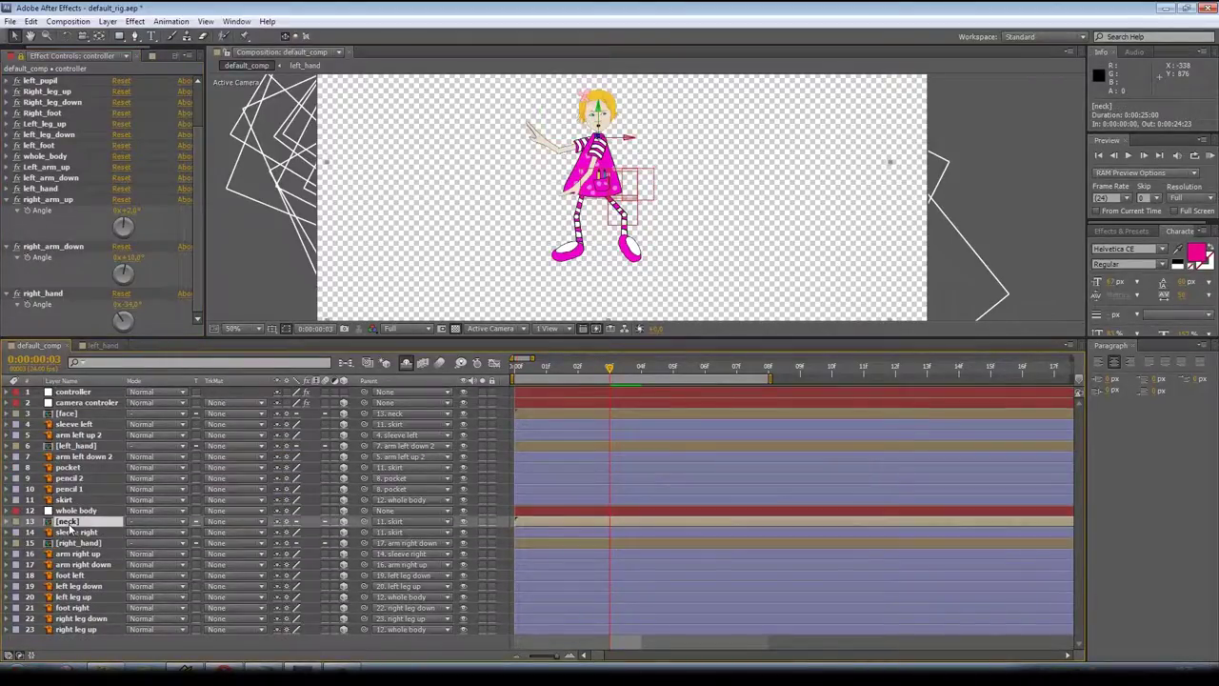
{"action": "key", "text": "r"}
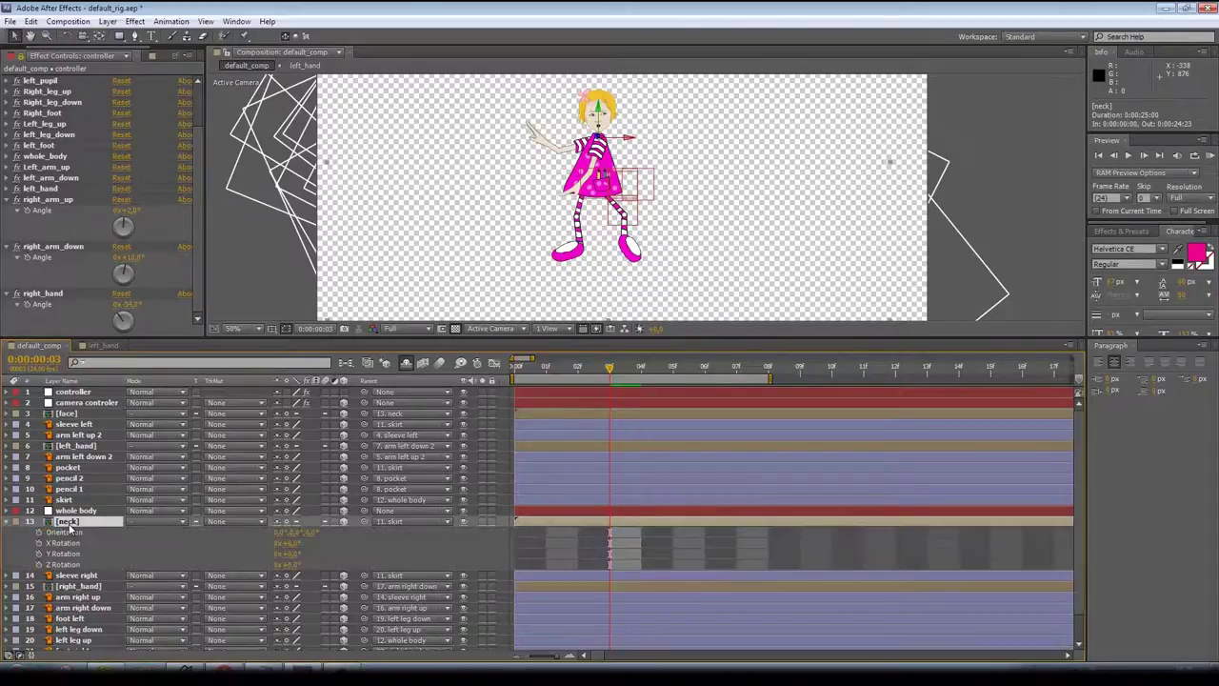
{"action": "mouse_move", "coordinate": [291, 565]}
{"action": "left_mouse_down"}
{"action": "mouse_move", "coordinate": [301, 568]}
{"action": "mouse_move", "coordinate": [291, 568]}
{"action": "left_mouse_up"}
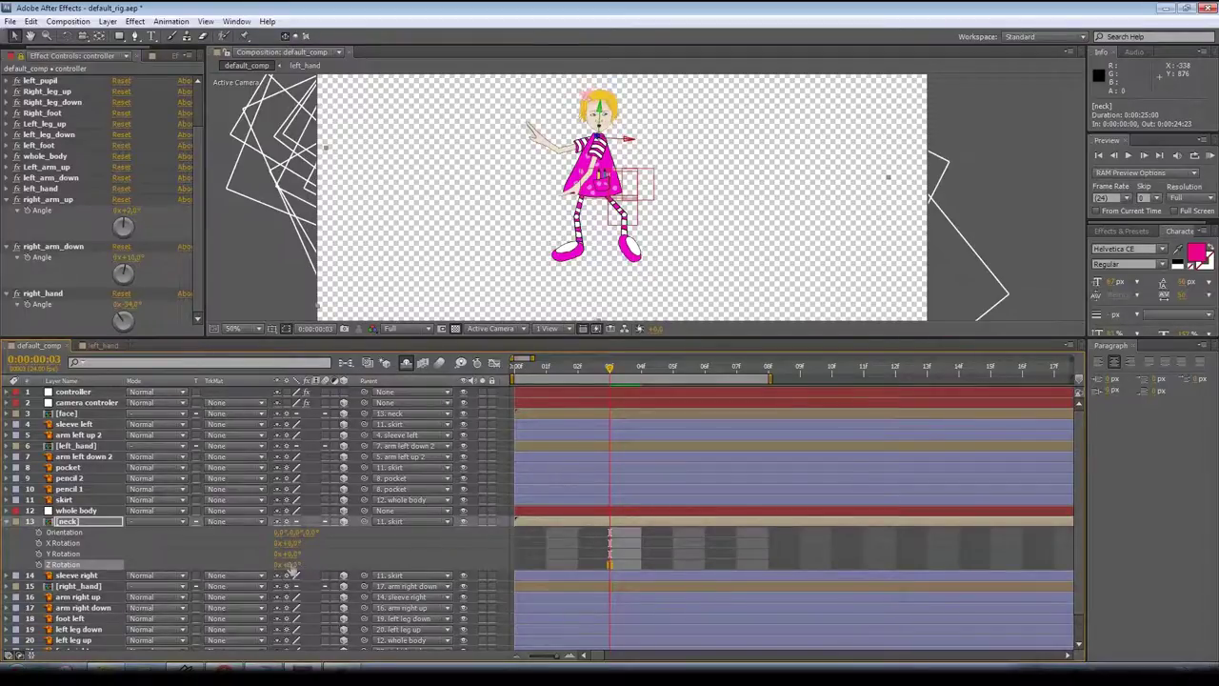
- Collapse the right arm controls, then duplicate right_hand and name the copy head_rotation_small
{"action": "left_click", "coordinate": [8, 200]}
{"action": "left_click", "coordinate": [7, 210]}
{"action": "left_click", "coordinate": [7, 257]}
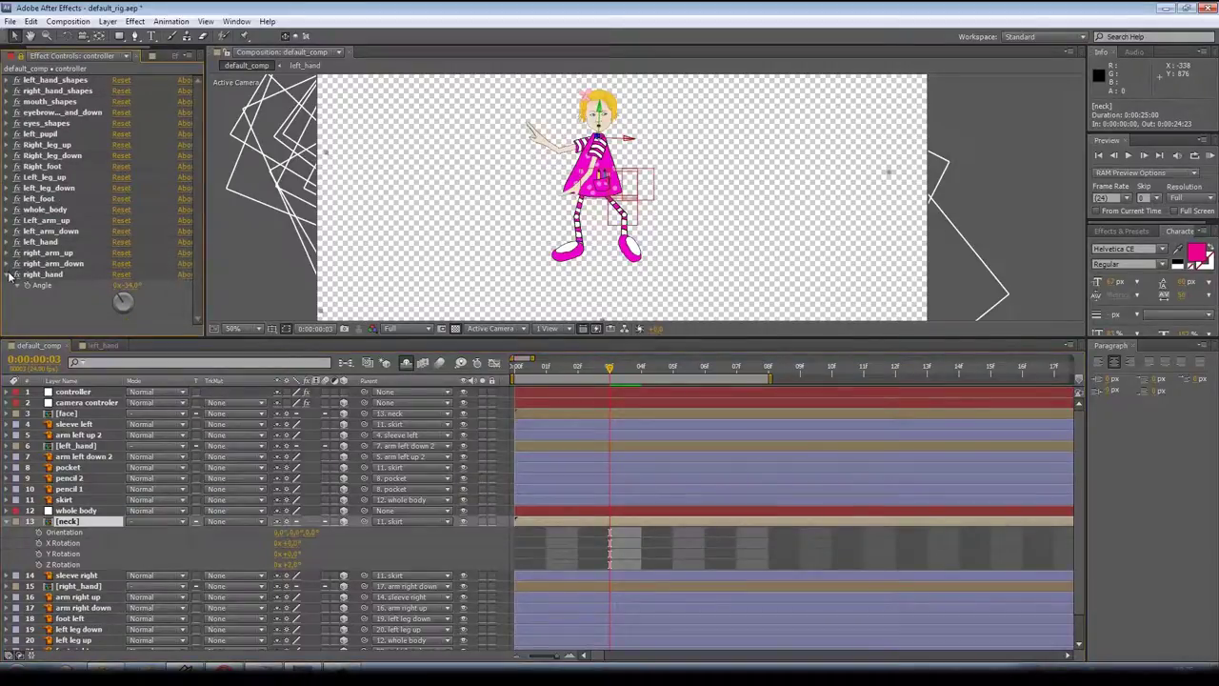
{"action": "left_click", "coordinate": [42, 276]}
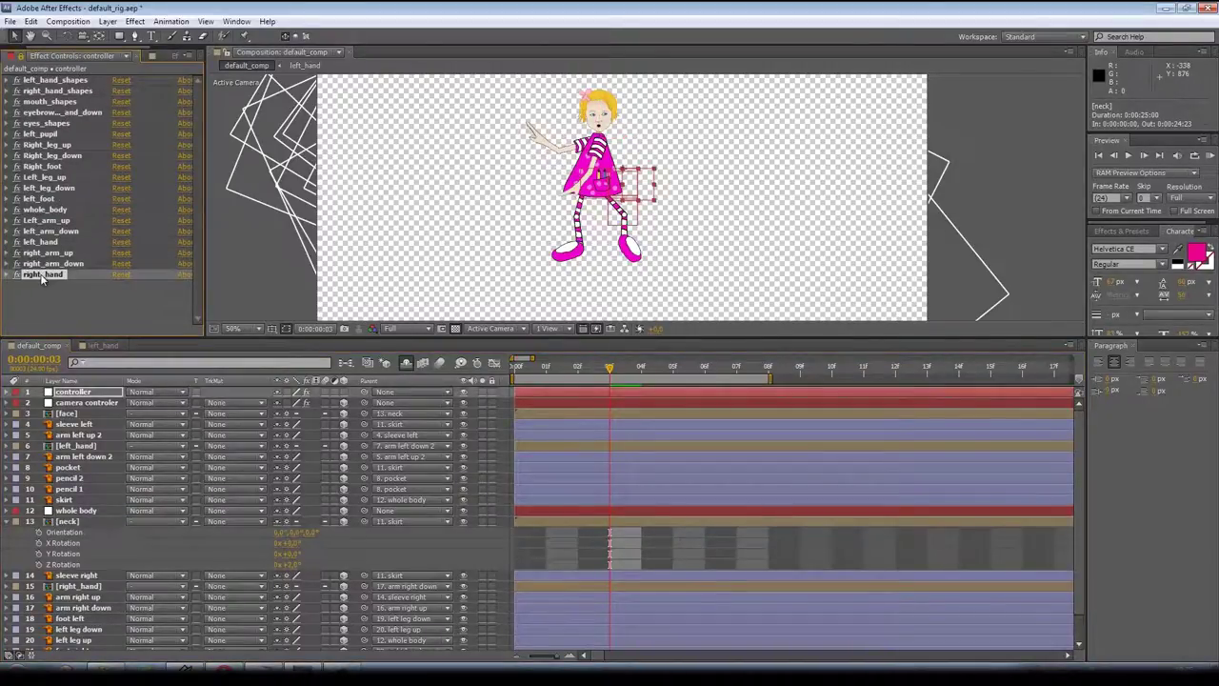
{"action": "key", "text": "ctrl+d"}
{"action": "key", "text": "Return"}
{"action": "type", "text": "head_rotation_small"}
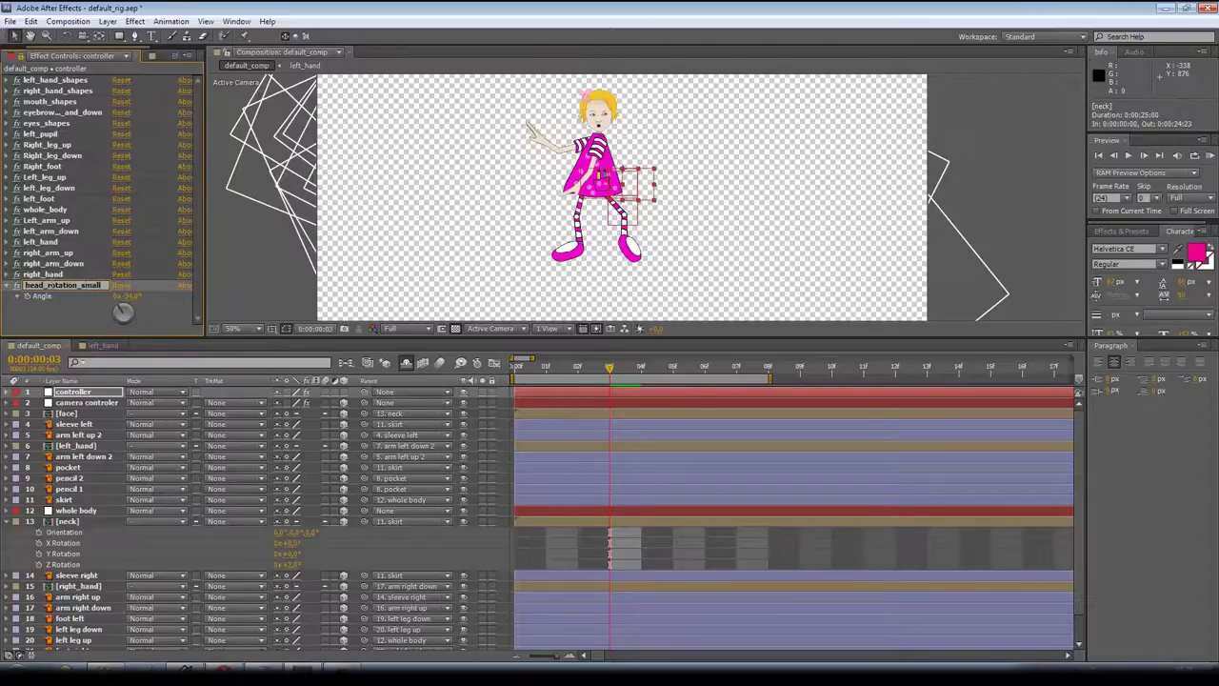
{"action": "key", "text": "Return"}
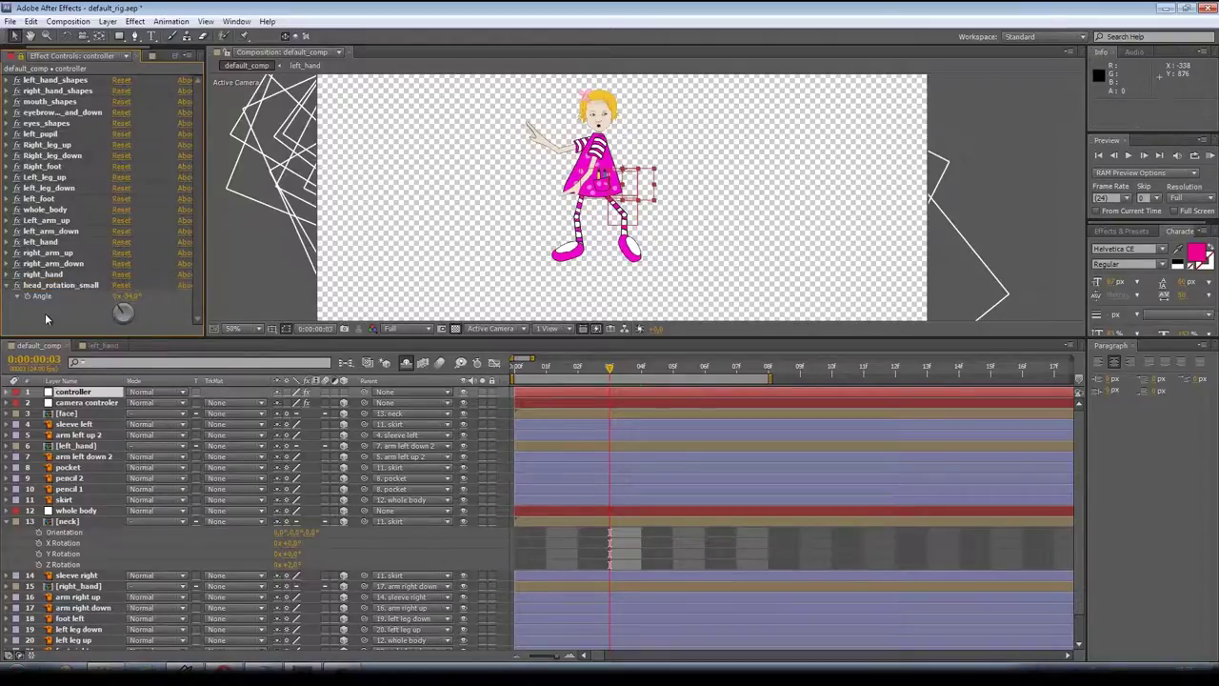
- Link the neck's Z Rotation to the head_rotation_small Angle, set that angle to 0°, and collapse the control and layer
{"action": "left_click", "coordinate": [39, 565], "text": "alt"}
{"action": "left_click_drag", "start_coordinate": [308, 576], "coordinate": [43, 293]}
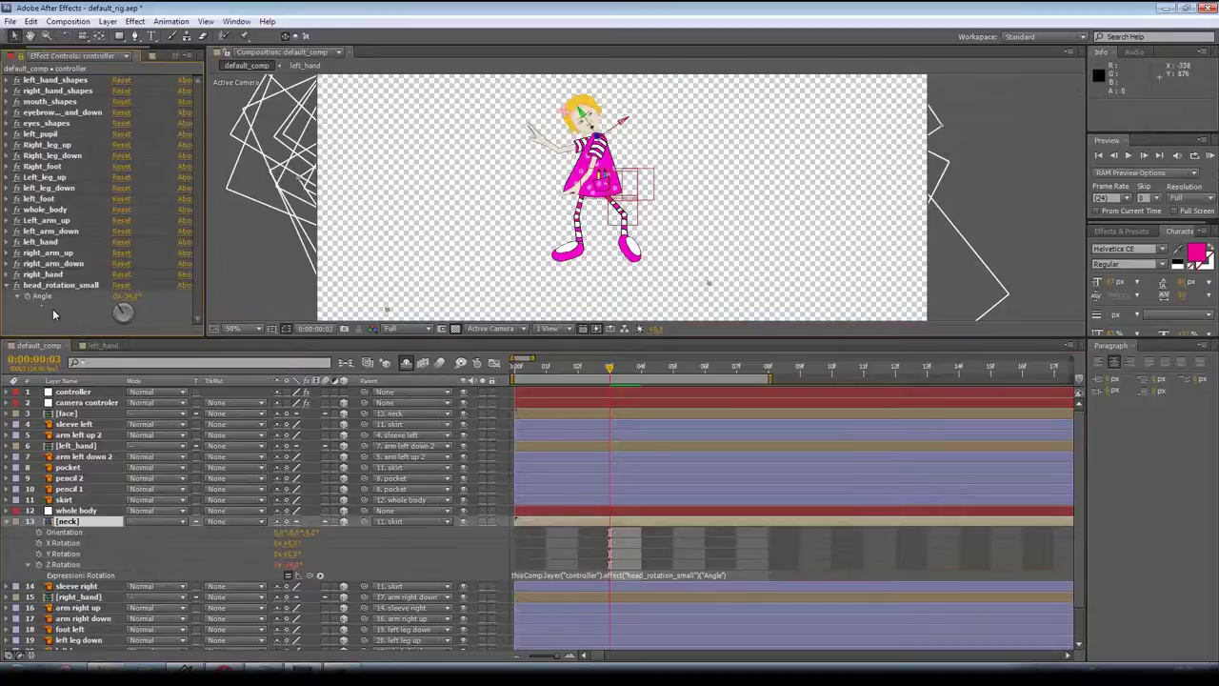
{"action": "left_click", "coordinate": [52, 309]}
{"action": "left_click_drag", "start_coordinate": [127, 297], "coordinate": [140, 300]}
{"action": "left_click", "coordinate": [6, 285]}
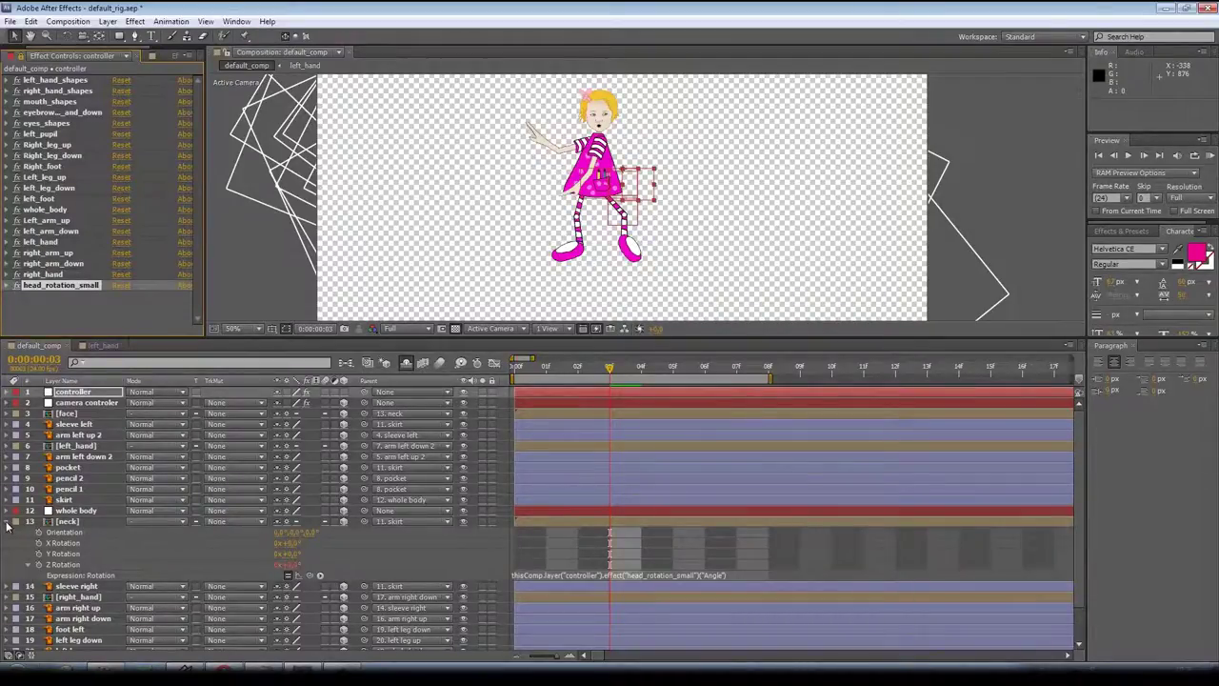
{"action": "left_click", "coordinate": [8, 523]}
- Show the skirt layer's rotation properties and lower its Z Rotation slightly to test tilting the upper body
{"action": "left_click", "coordinate": [64, 500]}
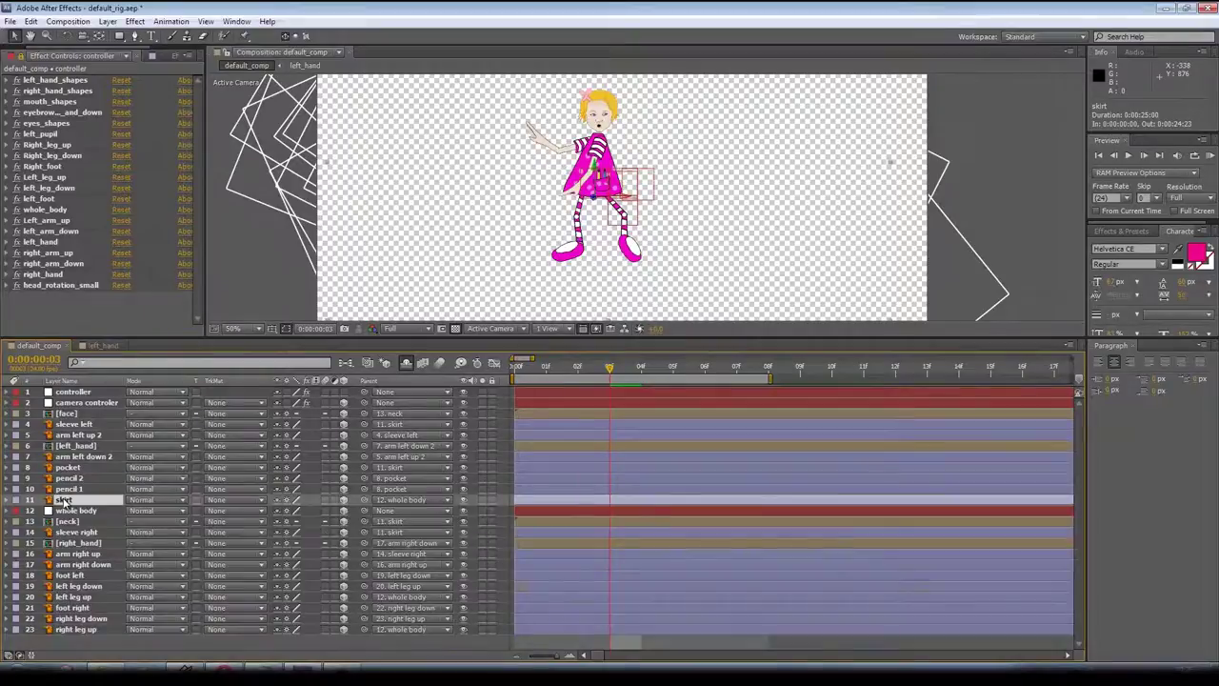
{"action": "key", "text": "r"}
{"action": "left_click_drag", "start_coordinate": [292, 544], "coordinate": [283, 543]}
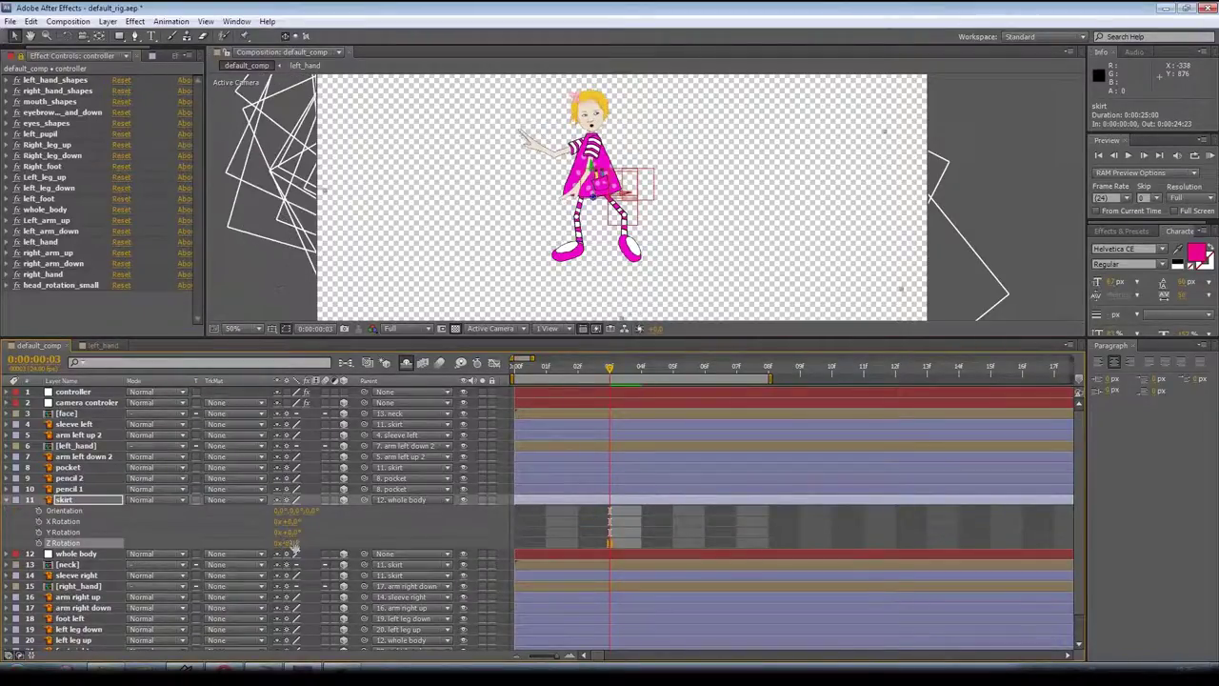
- Duplicate the head_rotation_small control and name the copy body_rotation_small
{"action": "left_click", "coordinate": [44, 287]}
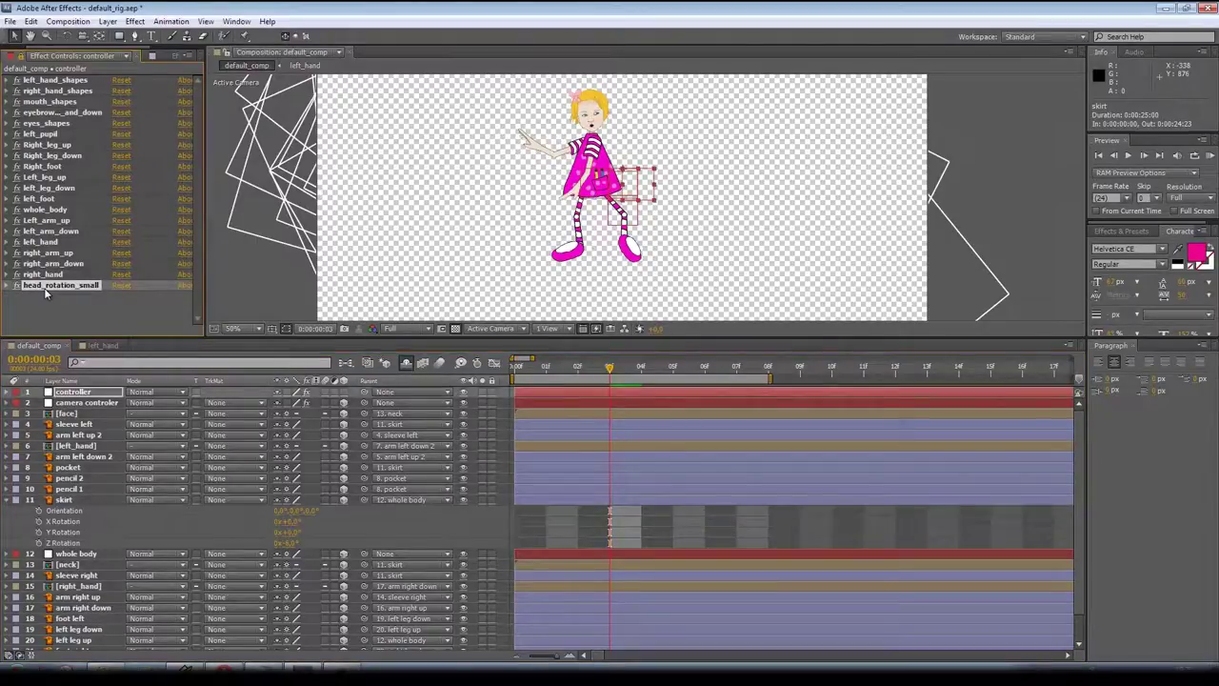
{"action": "key", "text": "ctrl+d"}
{"action": "key", "text": "Return"}
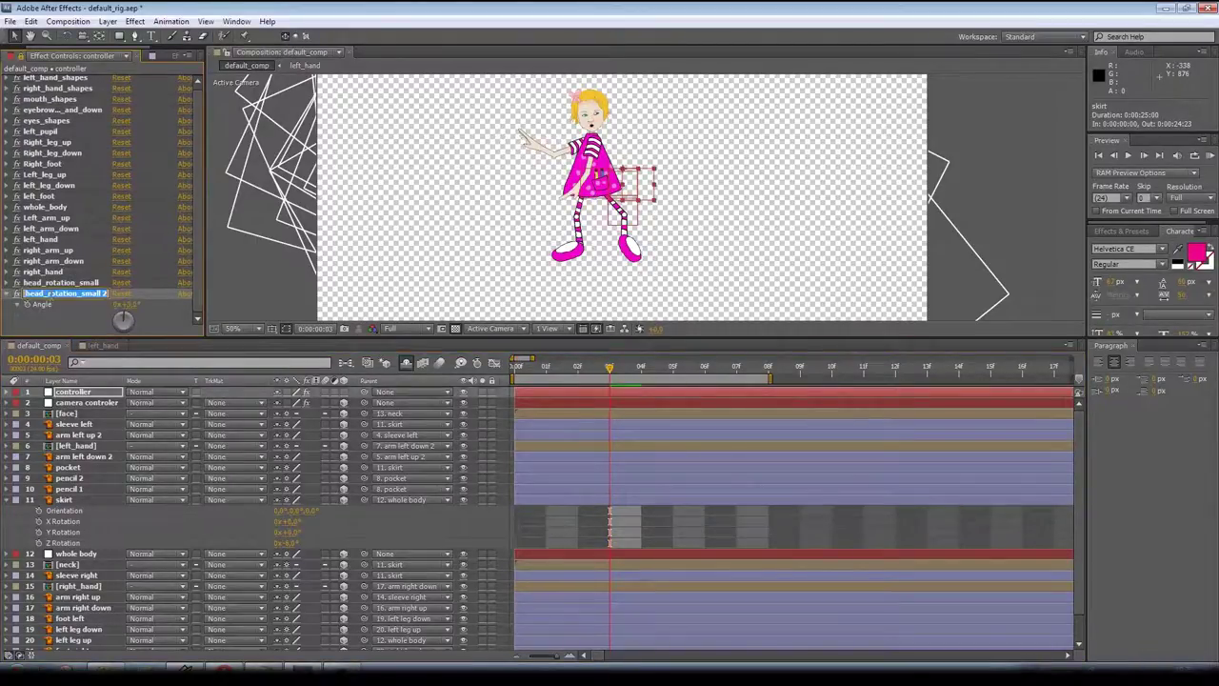
{"action": "type", "text": "body"}
{"action": "left_click", "coordinate": [48, 326]}
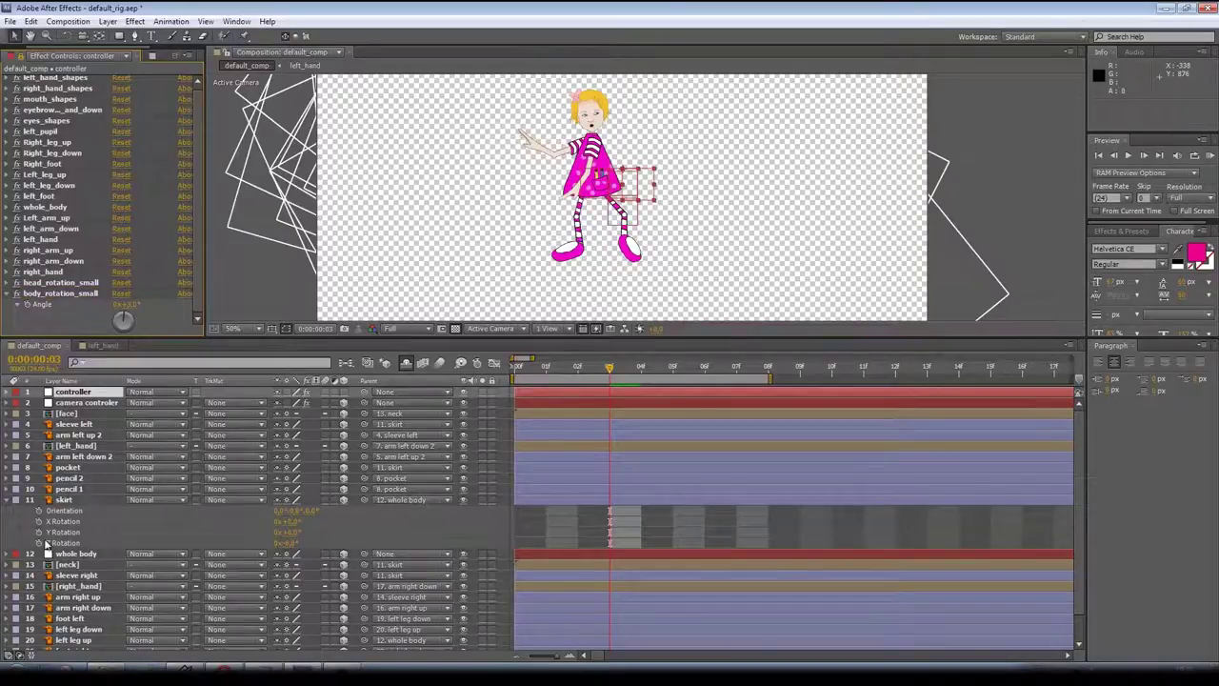
- Link the skirt's Z Rotation to the body_rotation_small Angle, tilt the body slightly with it, and collapse the skirt layer
{"action": "left_click", "coordinate": [39, 543], "text": "alt"}
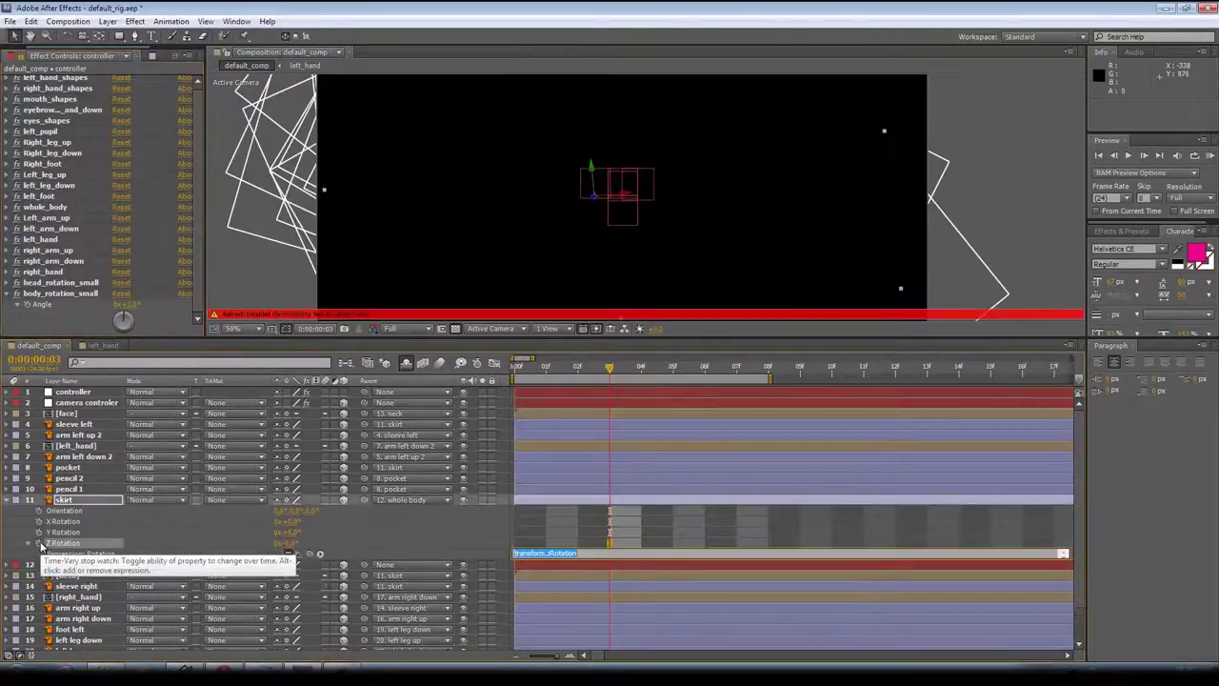
{"action": "left_click_drag", "start_coordinate": [107, 351], "coordinate": [132, 308]}
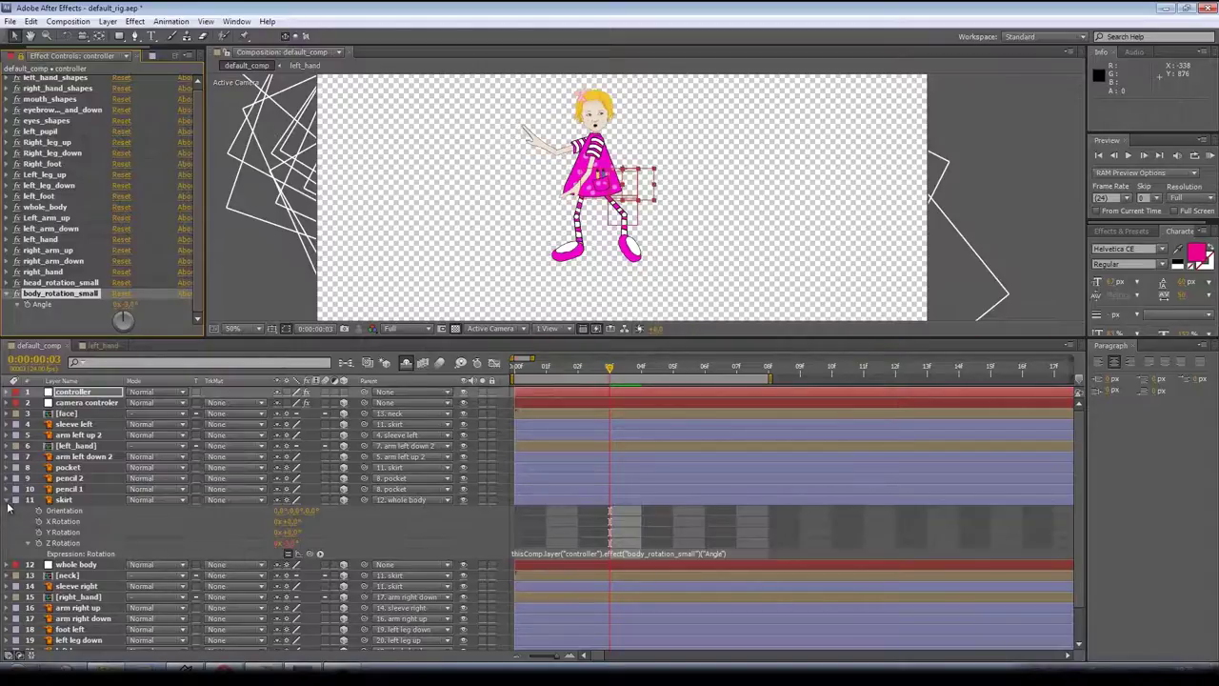
{"action": "left_click", "coordinate": [8, 502]}
- Show the rotation properties of the pencil 2 and pencil 1 layers
{"action": "left_click", "coordinate": [71, 489]}
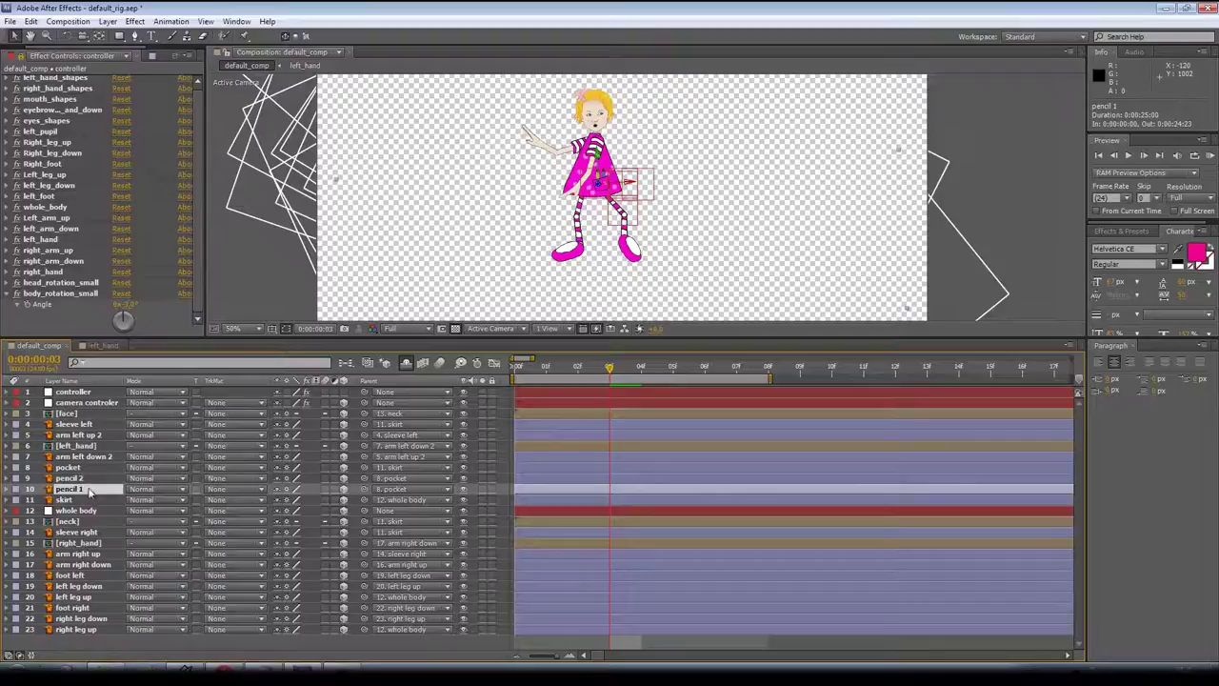
{"action": "left_click", "coordinate": [69, 479]}
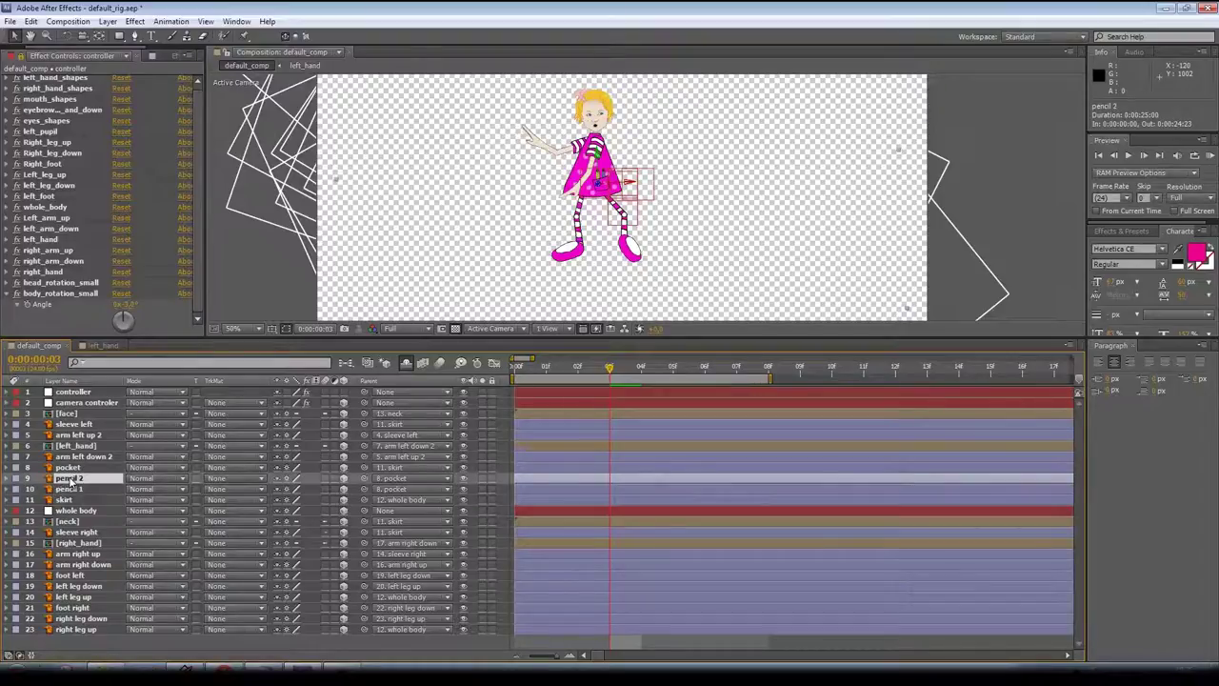
{"action": "key", "text": "r"}
{"action": "left_click", "coordinate": [69, 532]}
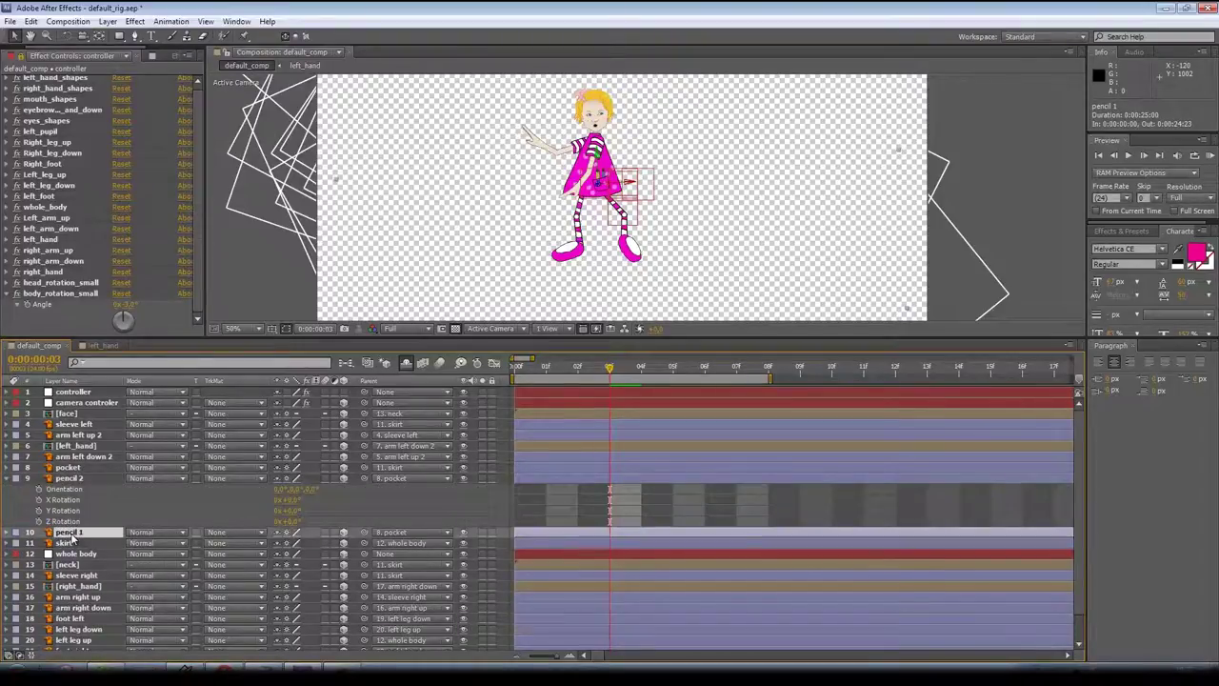
{"action": "key", "text": "r"}
- Duplicate the body_rotation_small control and name the copy pencils_rotation
{"action": "left_click", "coordinate": [53, 294]}
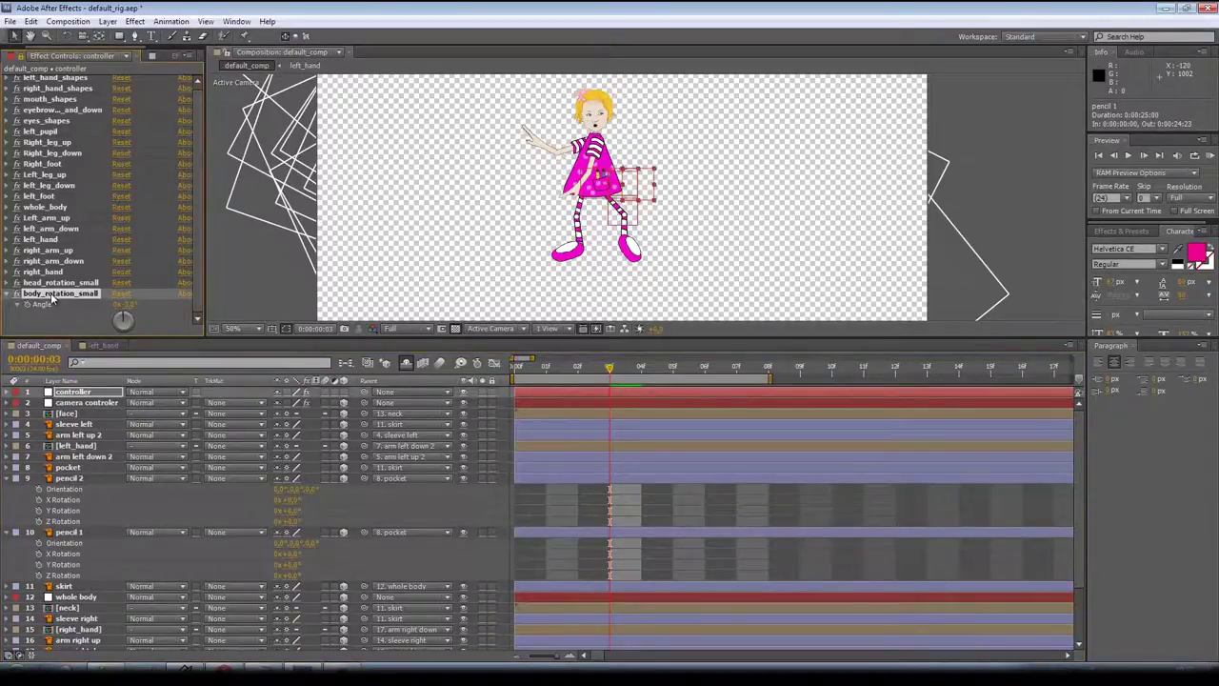
{"action": "key", "text": "ctrl+d"}
{"action": "key", "text": "Return"}
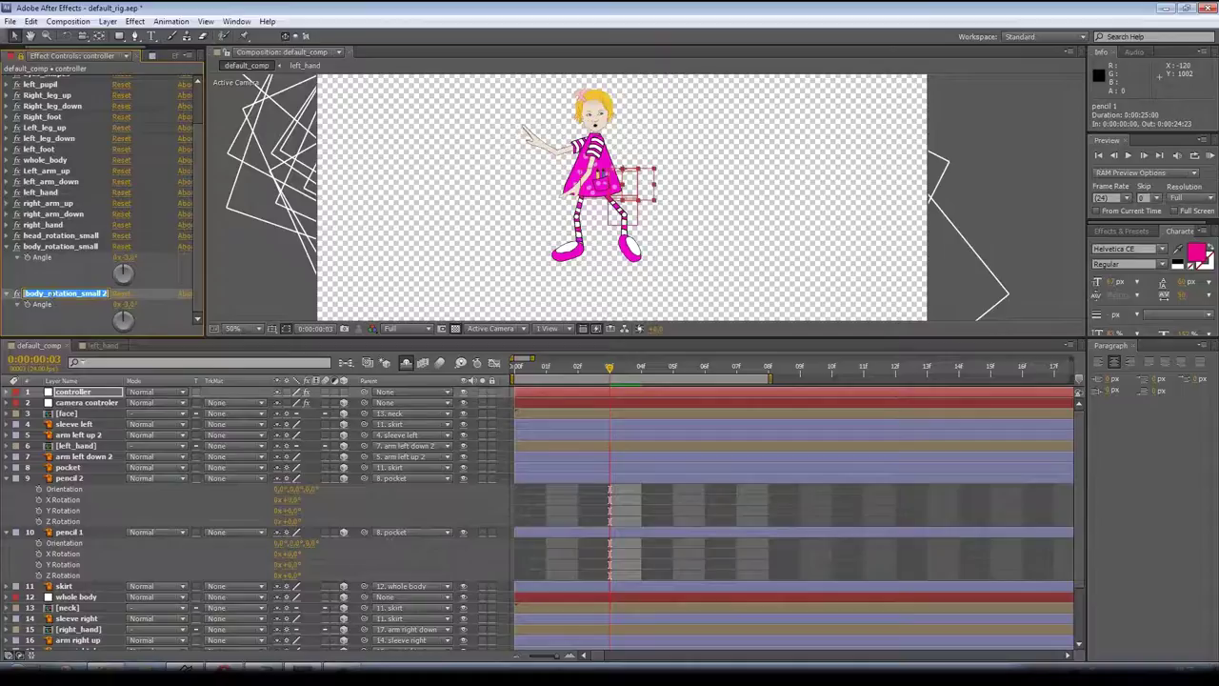
{"action": "type", "text": "Pen"}
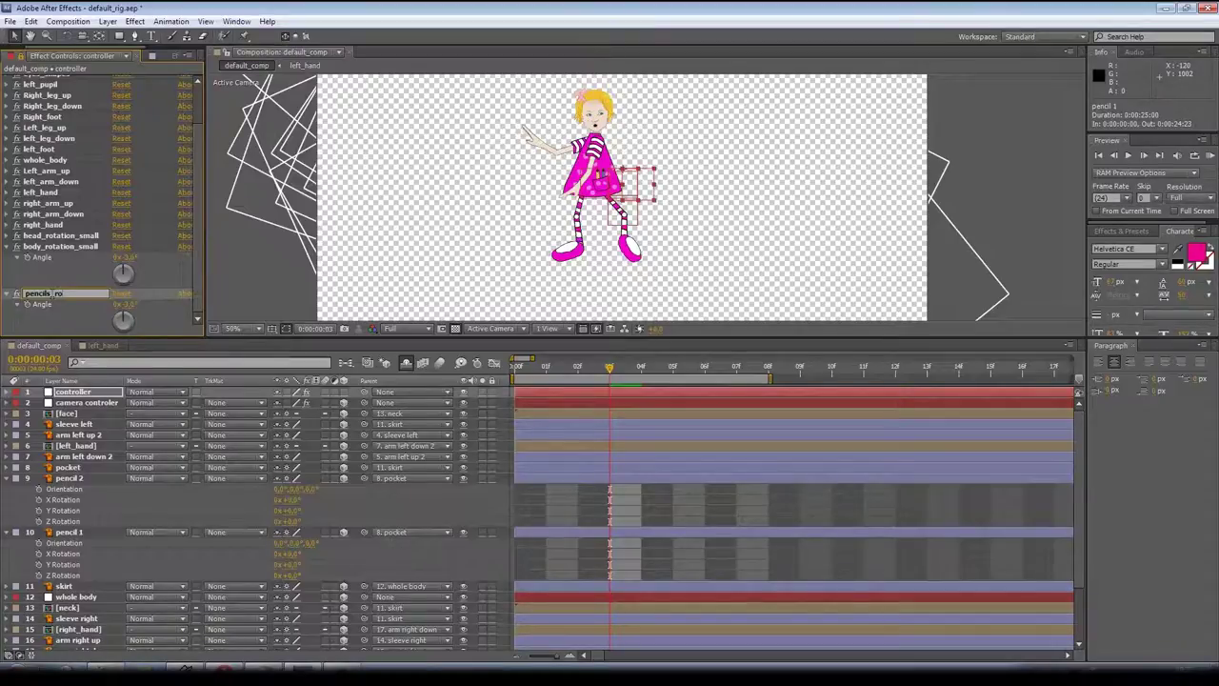
{"action": "key", "text": "Return"}
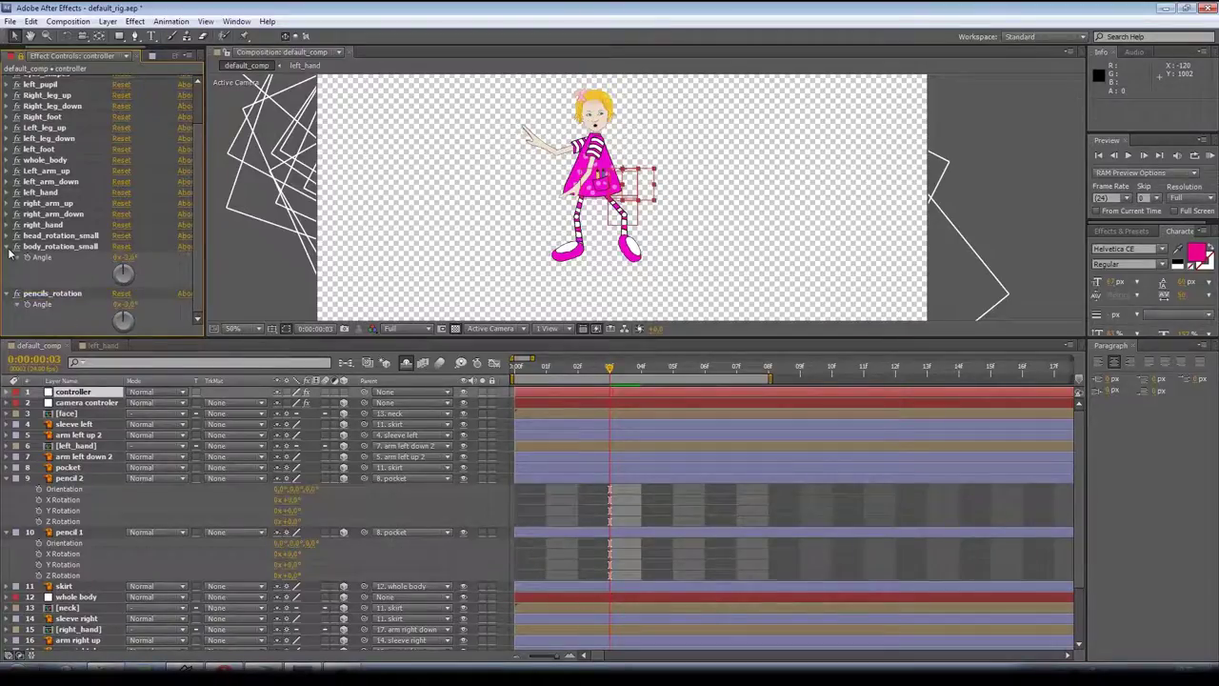
- Link pencil 1's Z Rotation to the pencils_rotation Angle and swing the pencil with it
{"action": "left_click", "coordinate": [16, 246]}
{"action": "left_click", "coordinate": [38, 575], "text": "alt"}
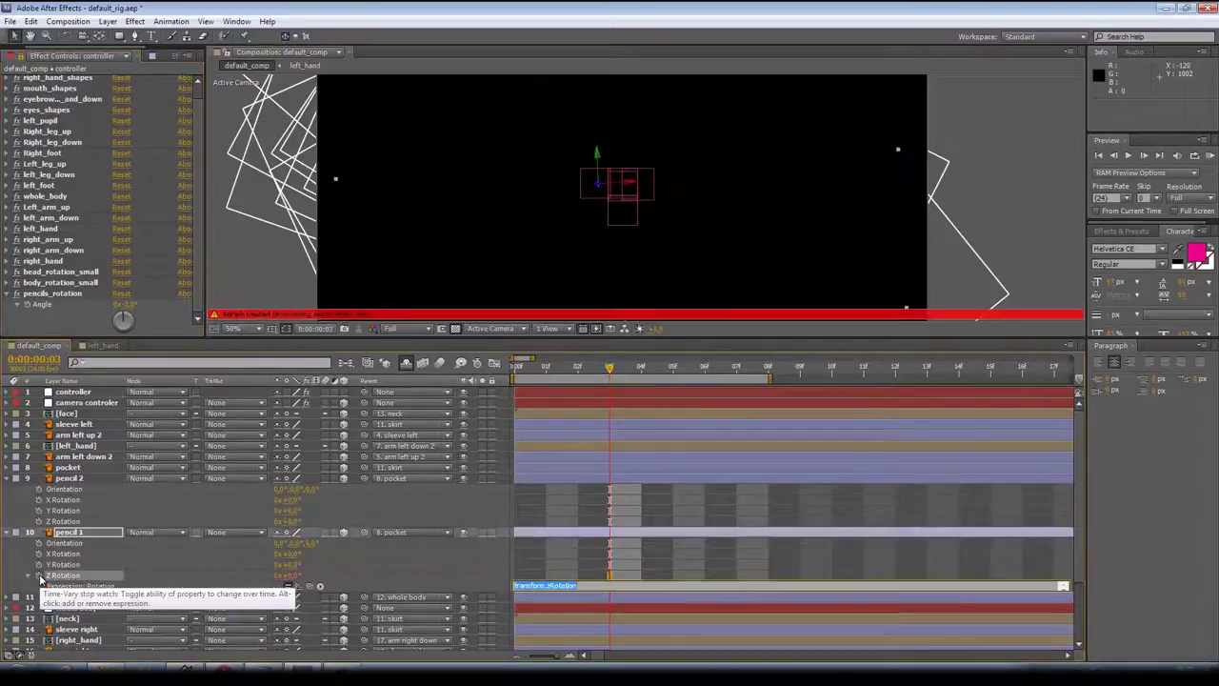
{"action": "mouse_move", "coordinate": [309, 586]}
{"action": "left_mouse_down"}
{"action": "mouse_move", "coordinate": [133, 358]}
{"action": "mouse_move", "coordinate": [53, 306]}
{"action": "left_mouse_up"}
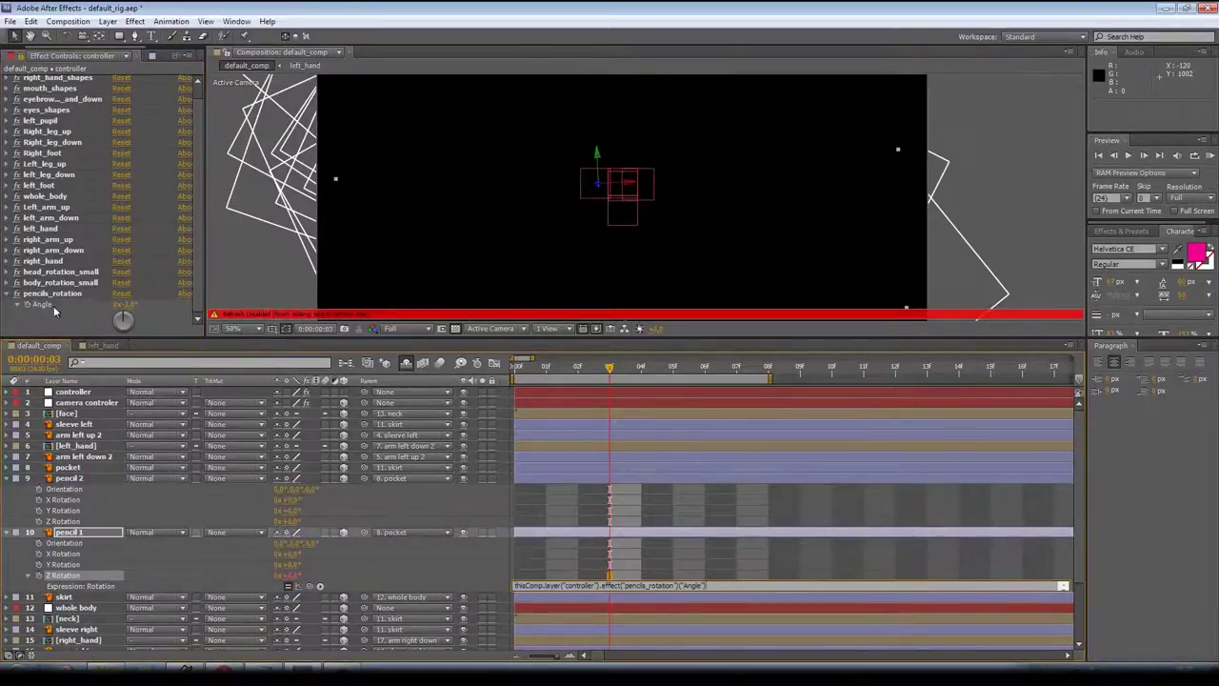
{"action": "scroll", "coordinate": [569, 222], "scroll_direction": "up", "scroll_amount": 1}
{"action": "left_click_drag", "start_coordinate": [132, 305], "coordinate": [121, 306]}
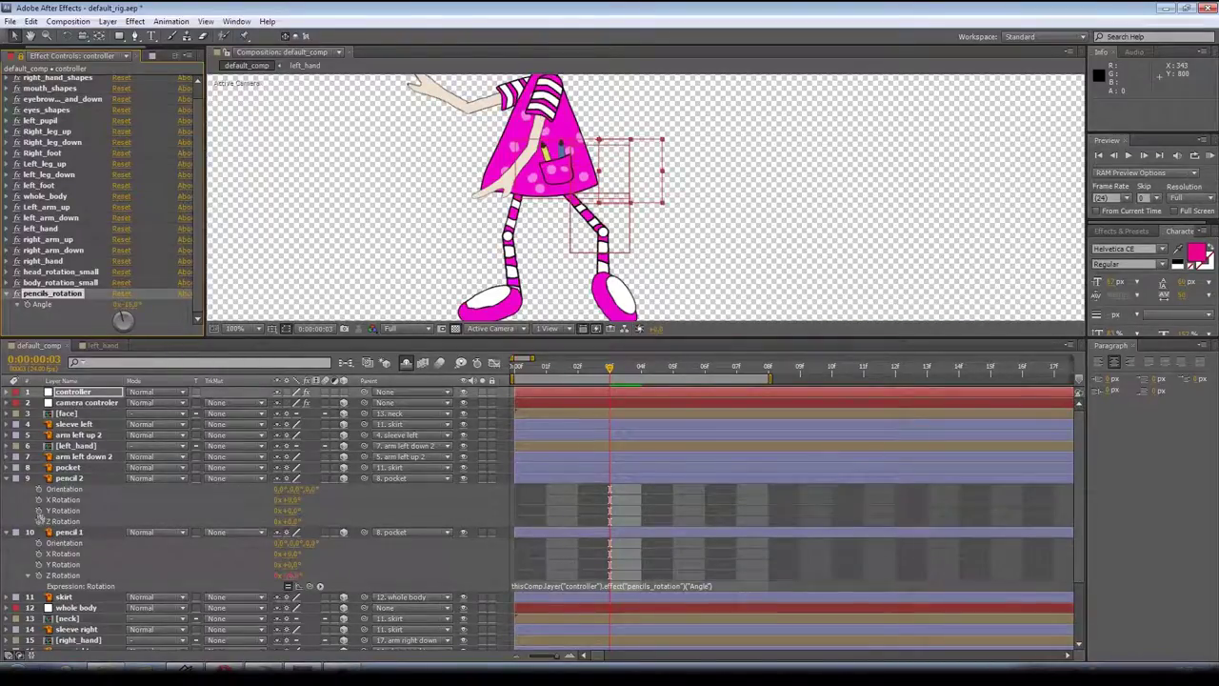
- Link pencil 2's Z Rotation to the pencils_rotation Angle multiplied by -1, and adjust the Angle to swing both pencils
{"action": "left_click", "coordinate": [39, 522], "text": "alt"}
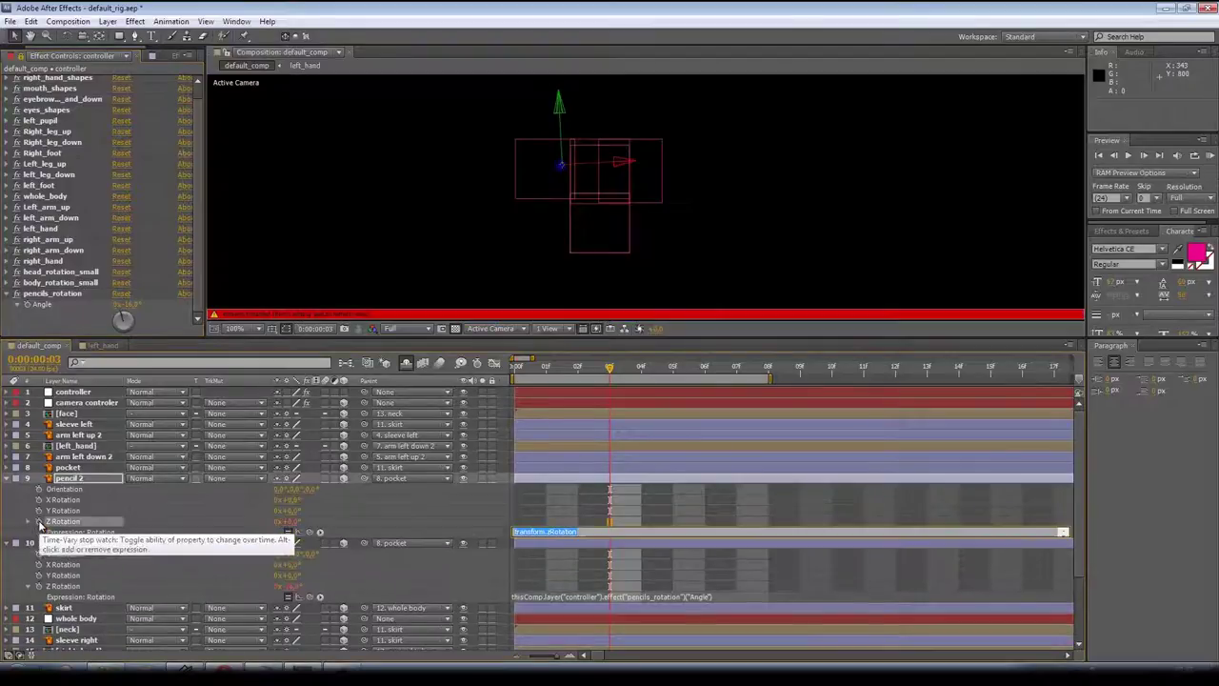
{"action": "mouse_move", "coordinate": [309, 531]}
{"action": "left_mouse_down"}
{"action": "mouse_move", "coordinate": [59, 310]}
{"action": "mouse_move", "coordinate": [124, 314]}
{"action": "left_mouse_up"}
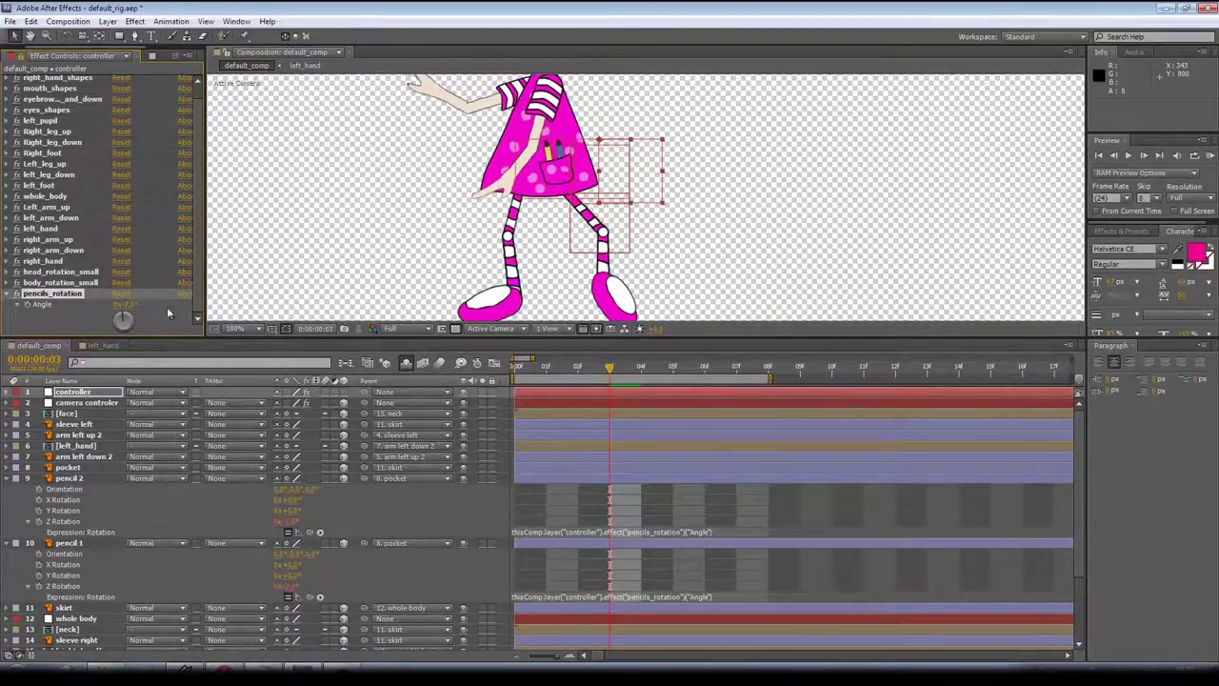
{"action": "left_click", "coordinate": [718, 532]}
{"action": "left_click", "coordinate": [712, 532]}
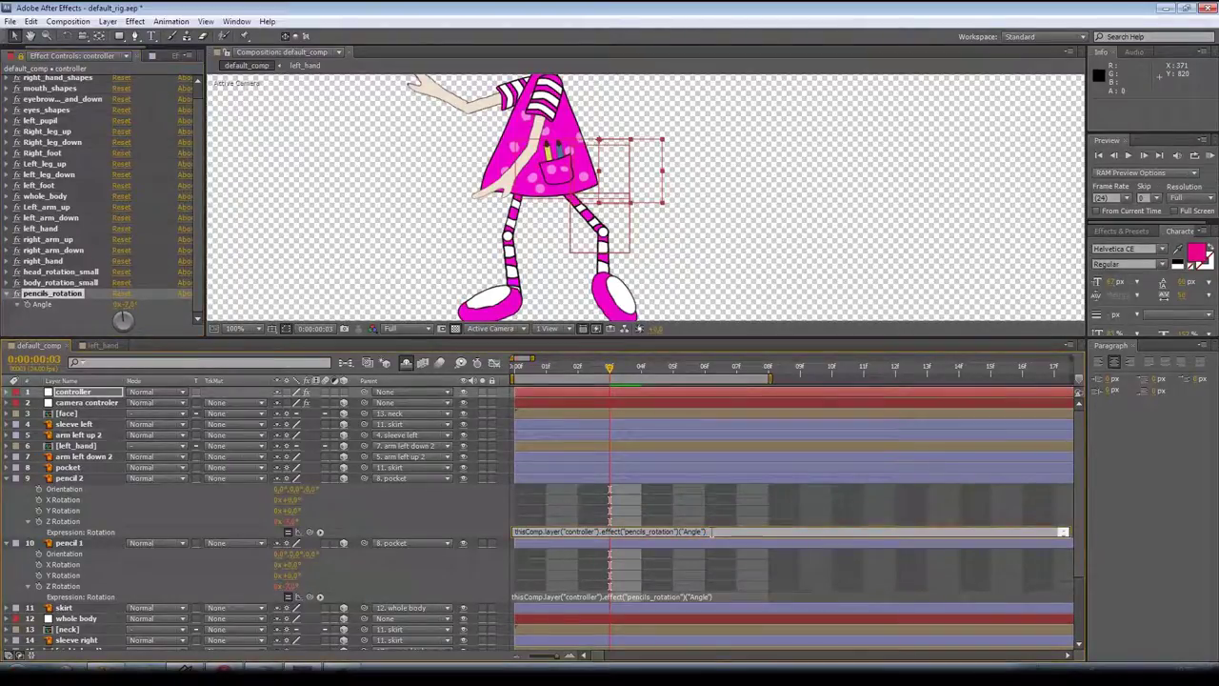
{"action": "type", "text": "*-1"}
{"action": "left_click", "coordinate": [430, 512]}
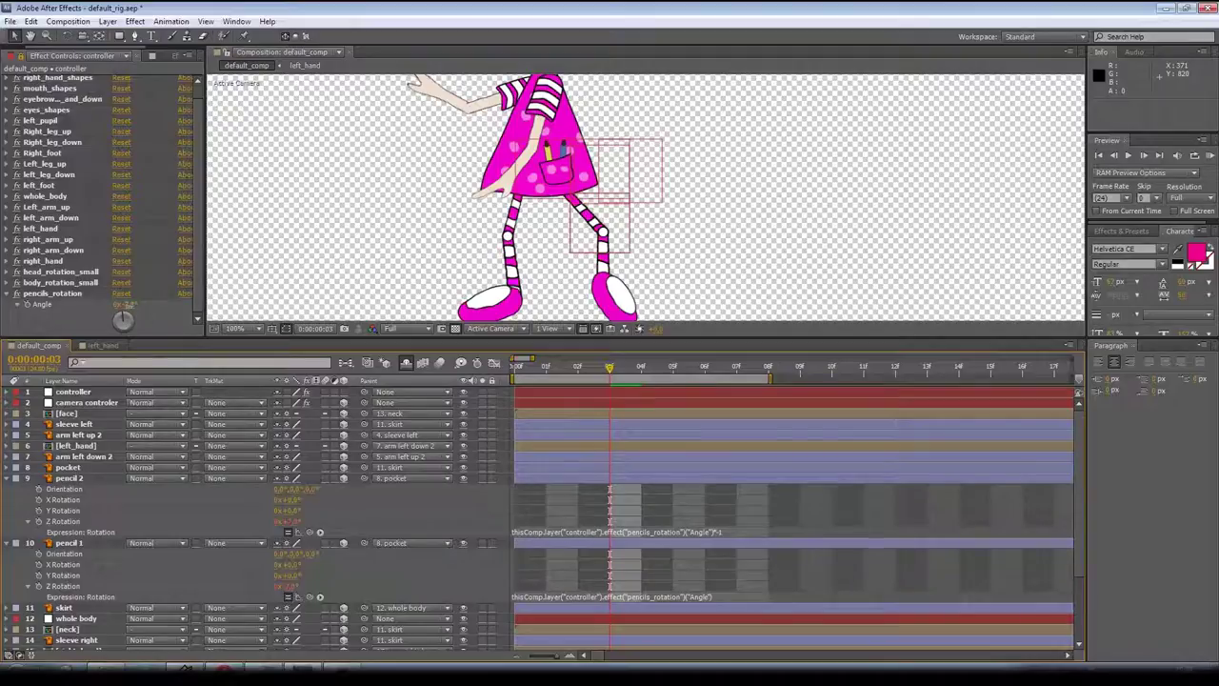
{"action": "left_click", "coordinate": [136, 309]}
{"action": "mouse_move", "coordinate": [136, 309]}
{"action": "left_mouse_down"}
{"action": "mouse_move", "coordinate": [122, 309]}
{"action": "mouse_move", "coordinate": [135, 309]}
{"action": "left_mouse_up"}
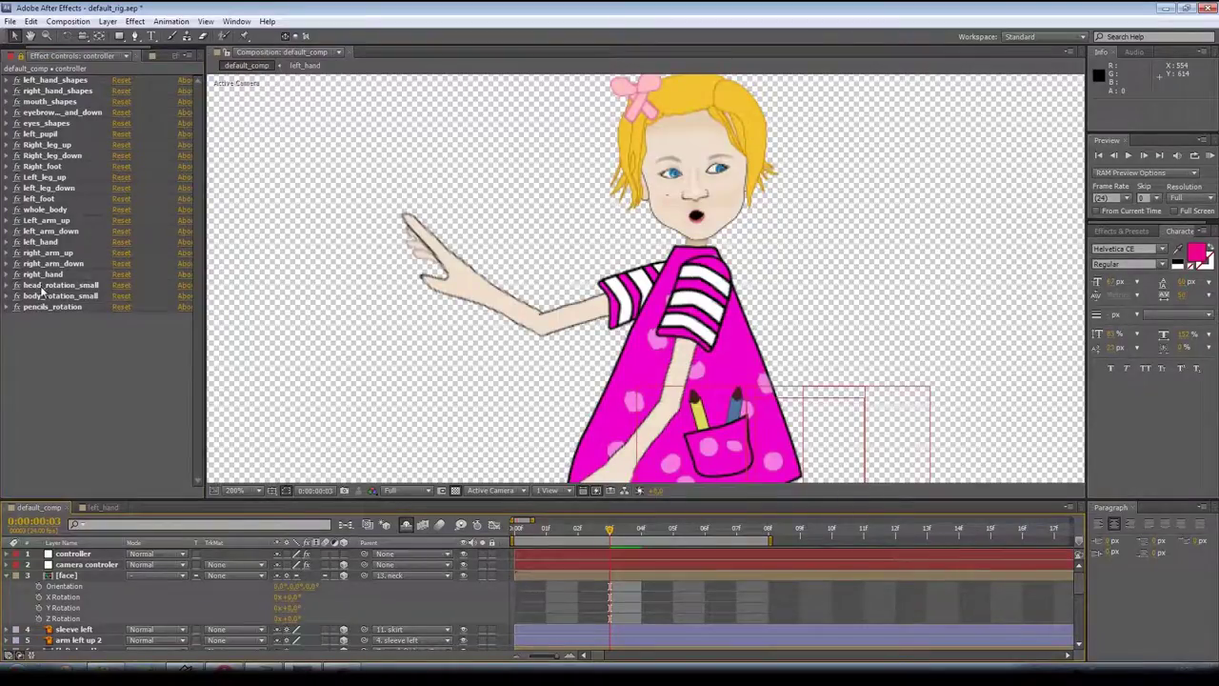
- Duplicate the head_rotation_small control and name the copy head_rotation_swap
{"action": "left_click", "coordinate": [41, 287]}
{"action": "key", "text": "ctrl+d"}
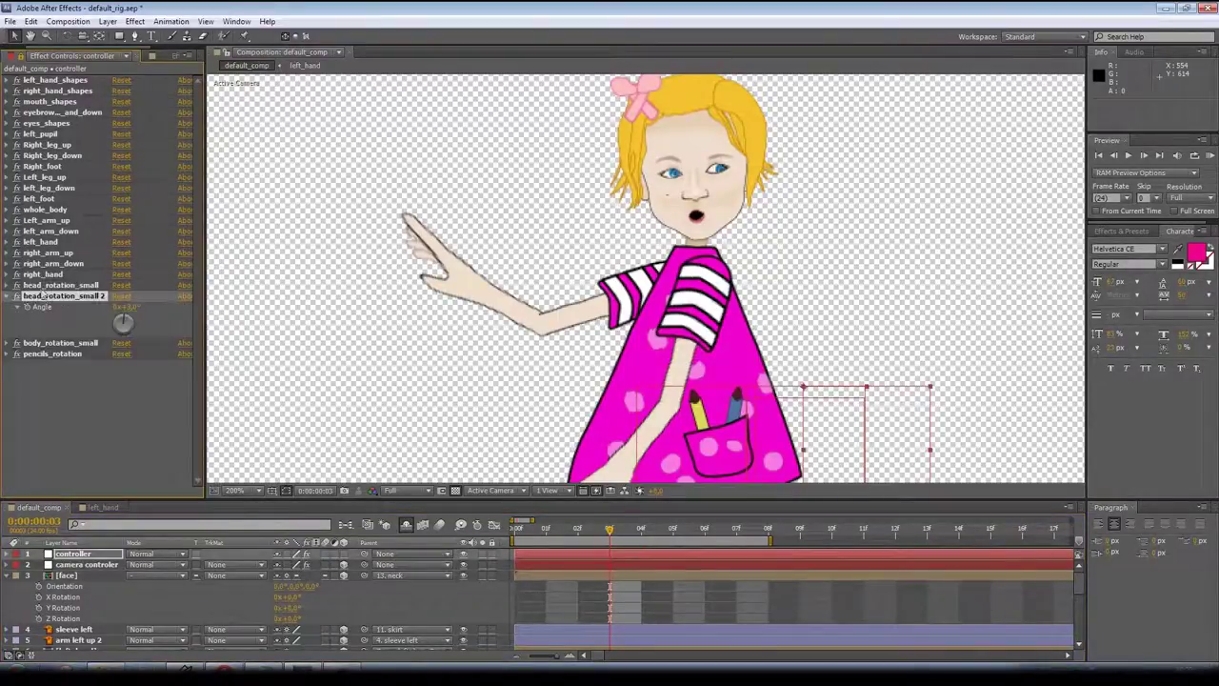
{"action": "key", "text": "Return"}
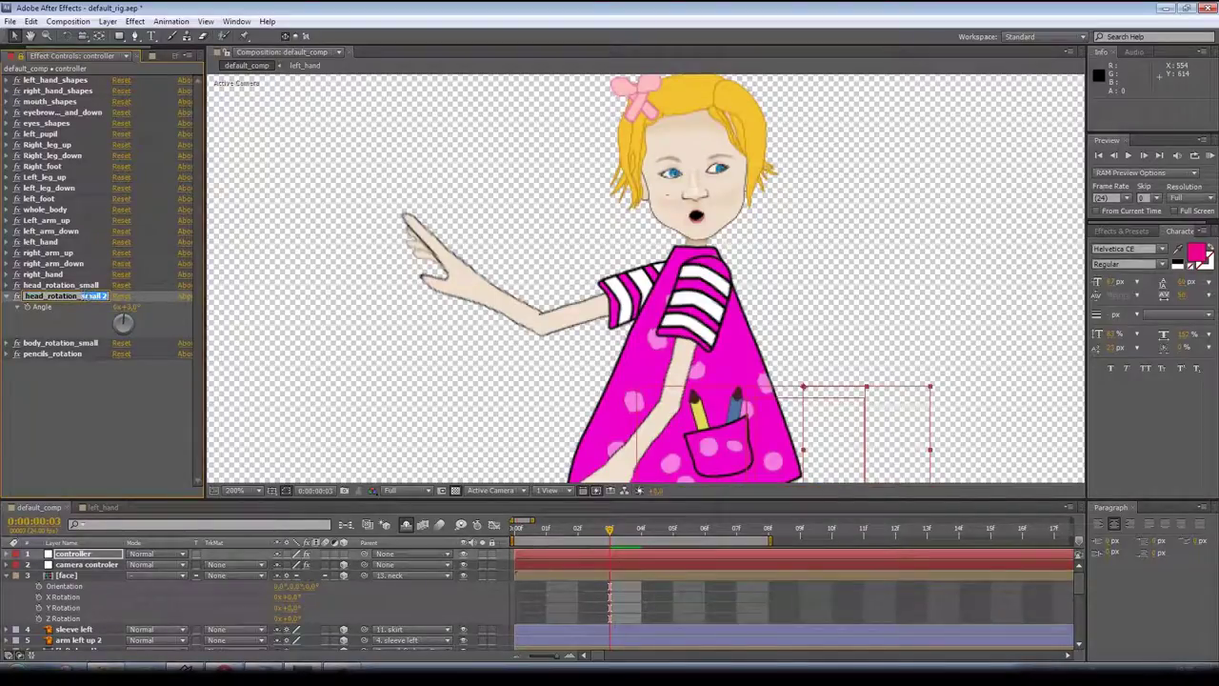
{"action": "type", "text": "swap"}
{"action": "left_click", "coordinate": [78, 315]}
{"action": "left_click", "coordinate": [66, 298]}
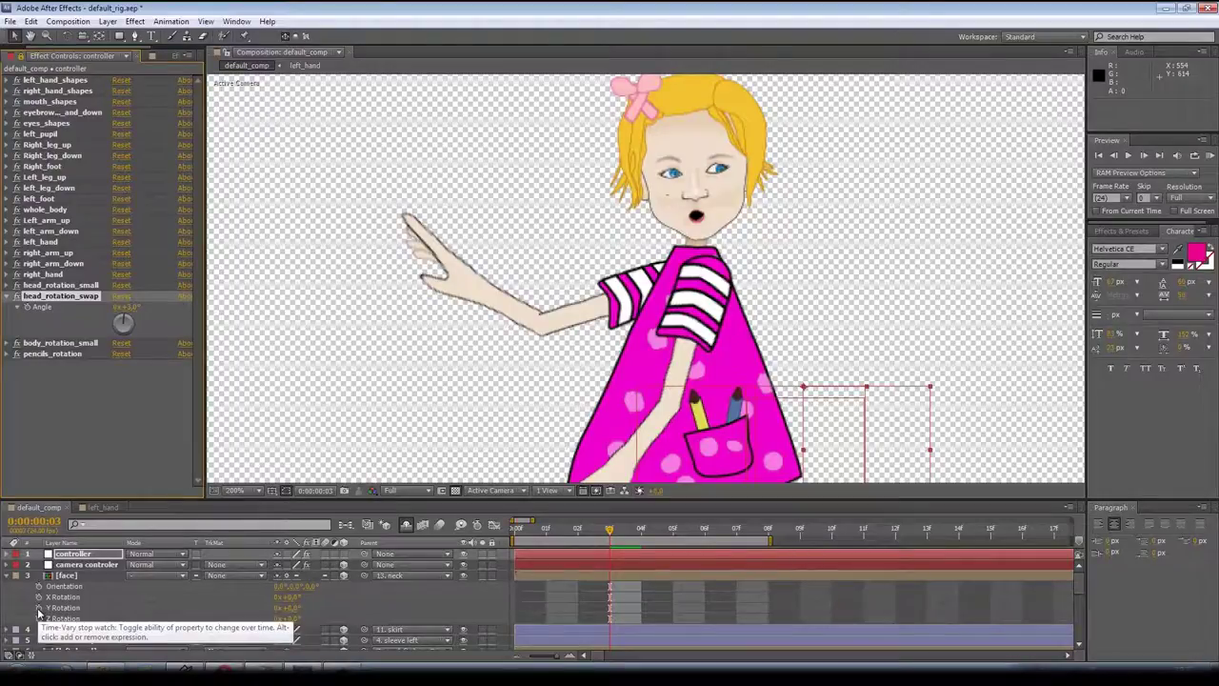
- Link the face layer's Y Rotation to the head_rotation_swap Angle and turn the head with it
{"action": "left_click", "coordinate": [39, 609], "text": "alt"}
{"action": "left_click_drag", "start_coordinate": [314, 620], "coordinate": [52, 311]}
{"action": "left_click", "coordinate": [58, 310]}
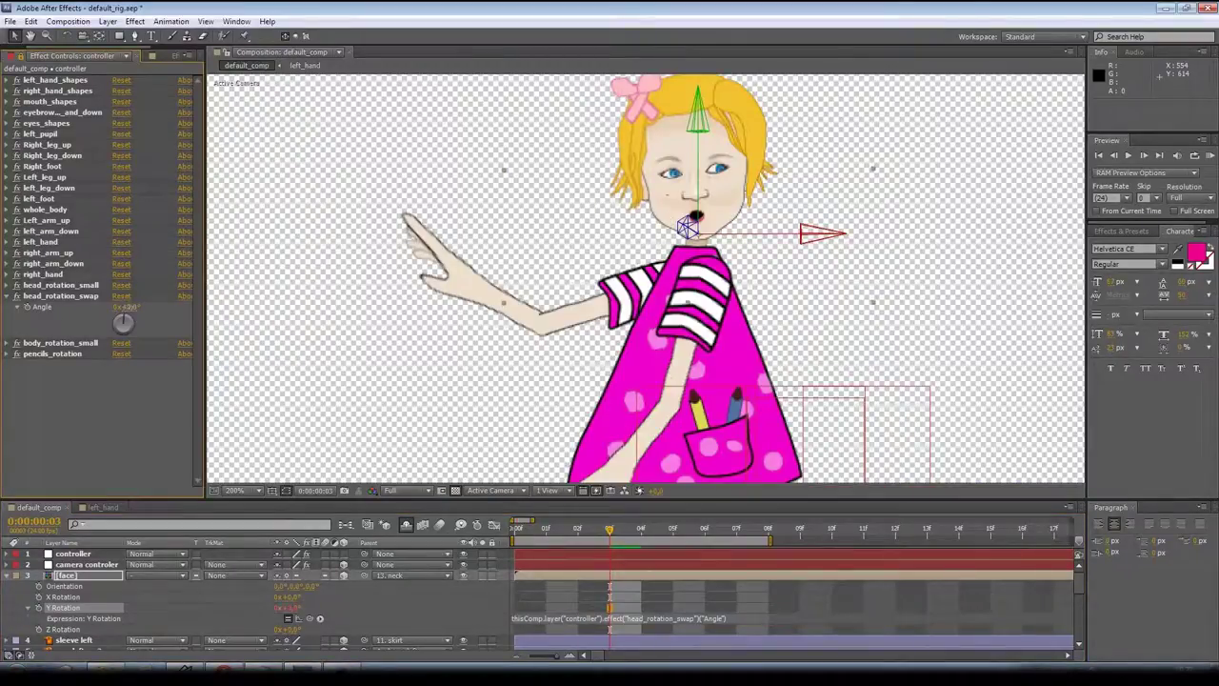
{"action": "left_click", "coordinate": [132, 320]}
{"action": "left_click_drag", "start_coordinate": [84, 352], "coordinate": [85, 350]}
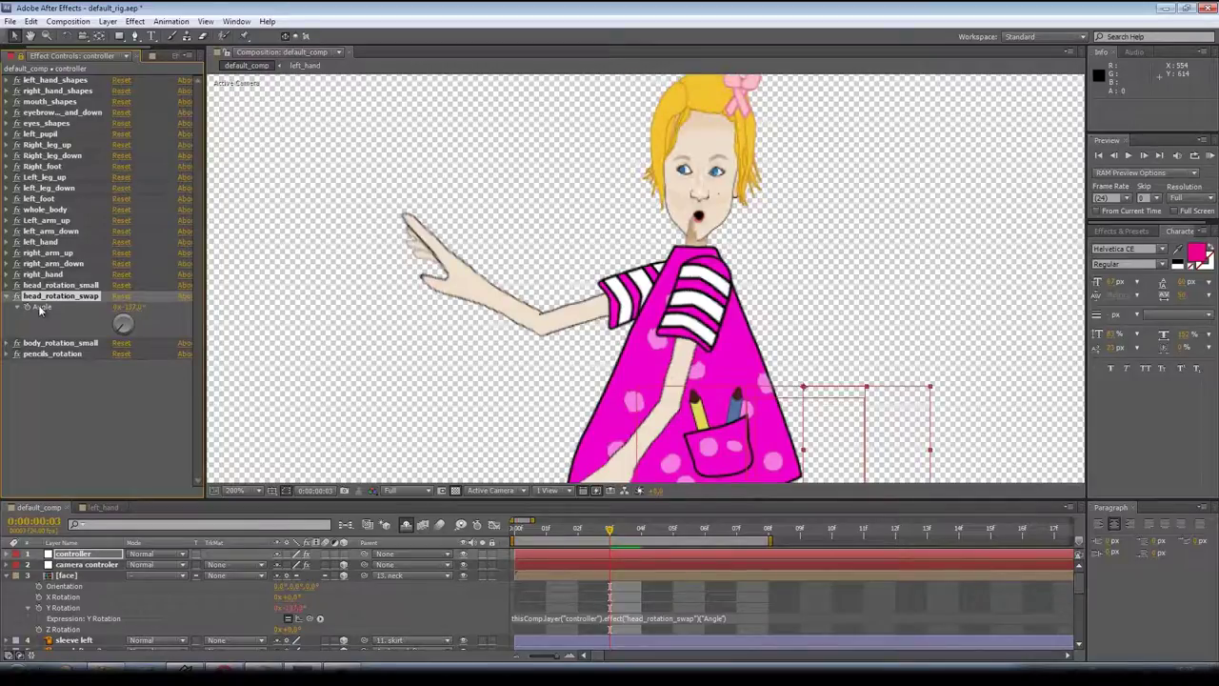
{"action": "right_click", "coordinate": [40, 310]}
{"action": "left_click", "coordinate": [70, 314]}
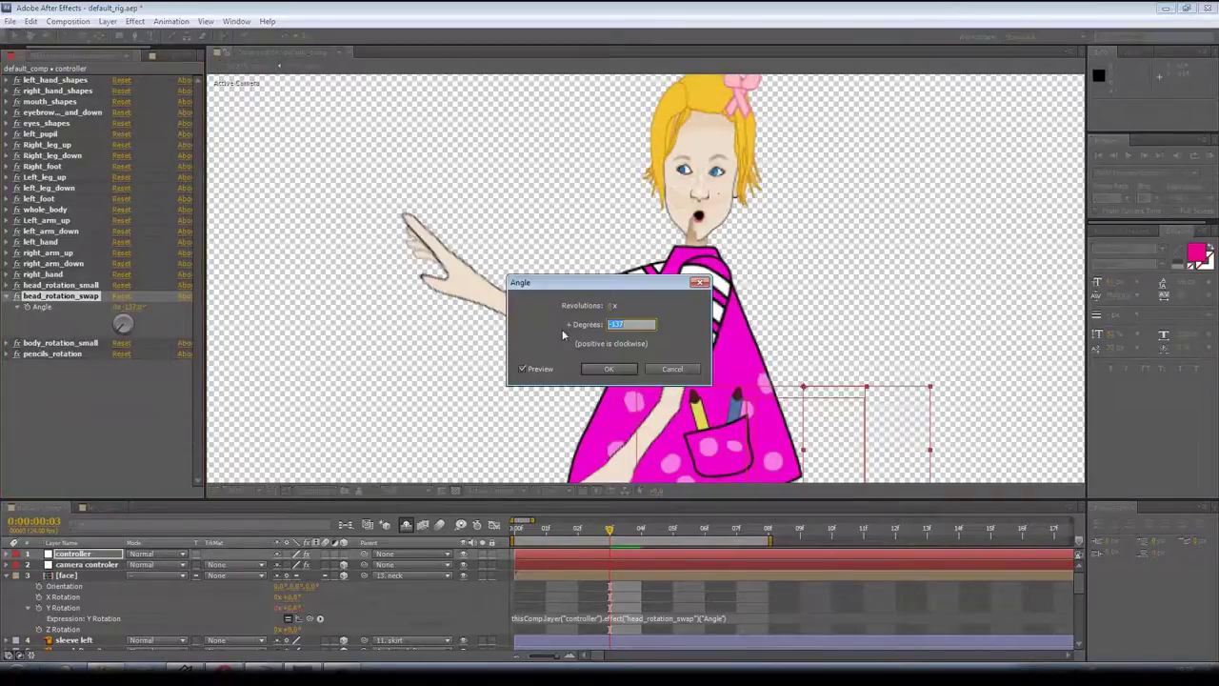
{"action": "key", "text": "Return"}
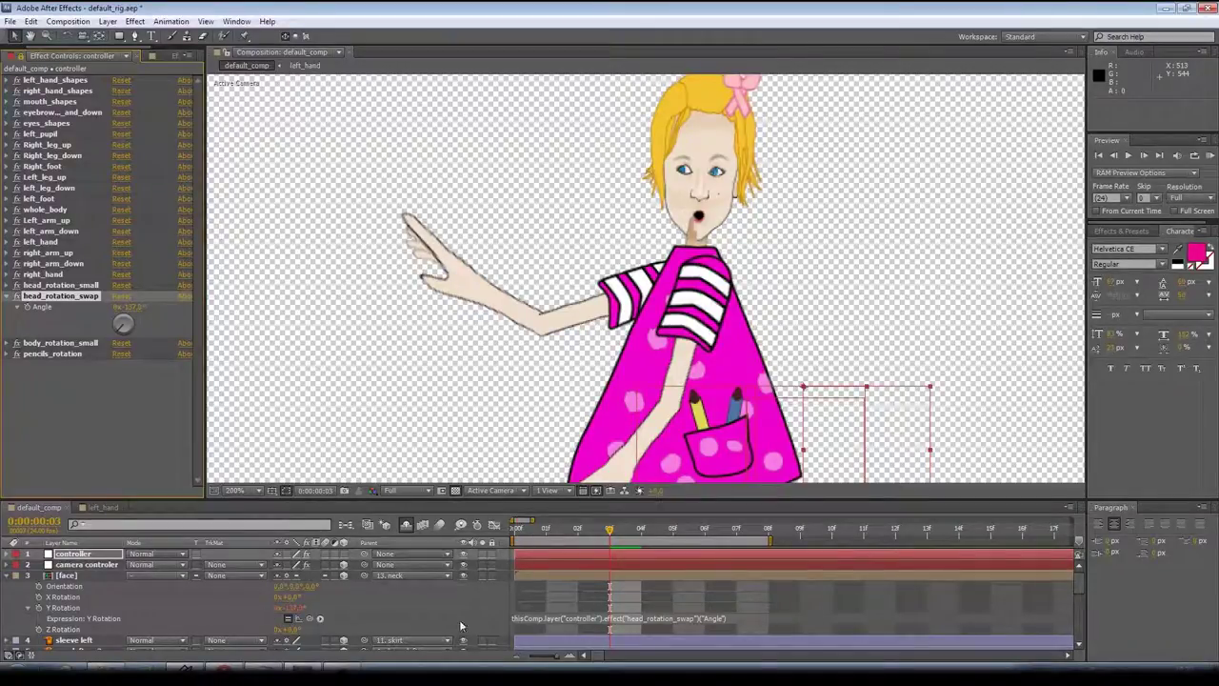
- Disable the face layer's Y Rotation expression and delete the head_rotation_swap angle control
{"action": "left_click", "coordinate": [290, 621]}
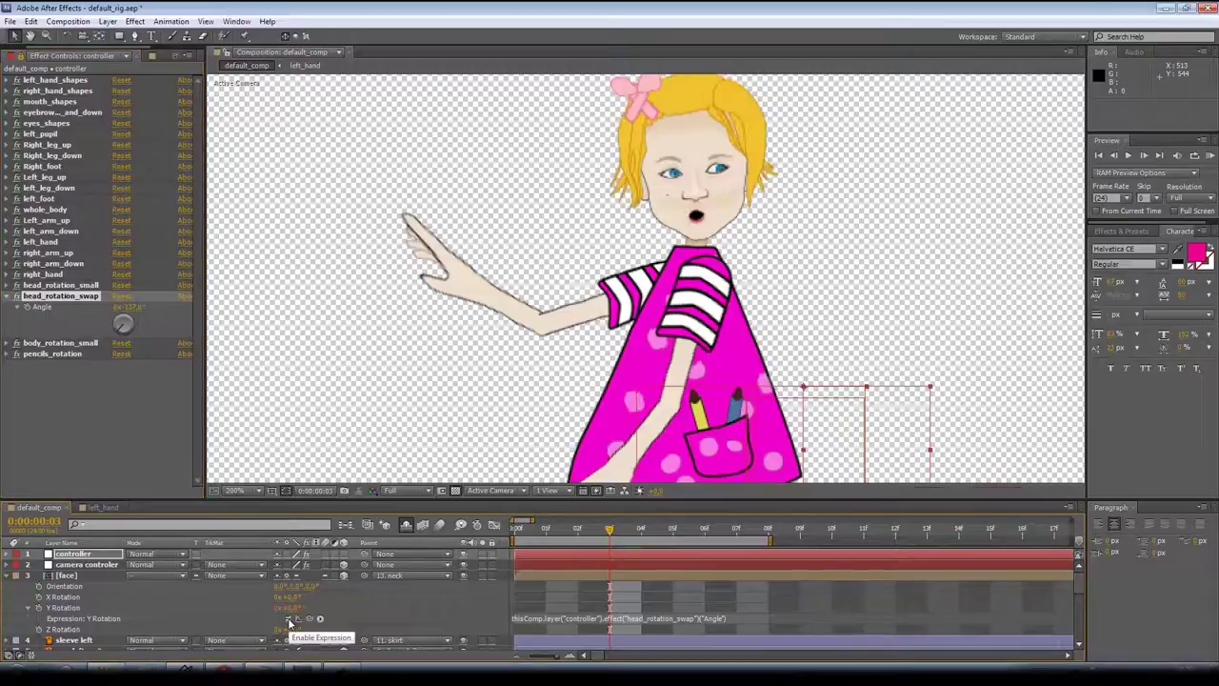
{"action": "left_click", "coordinate": [67, 577]}
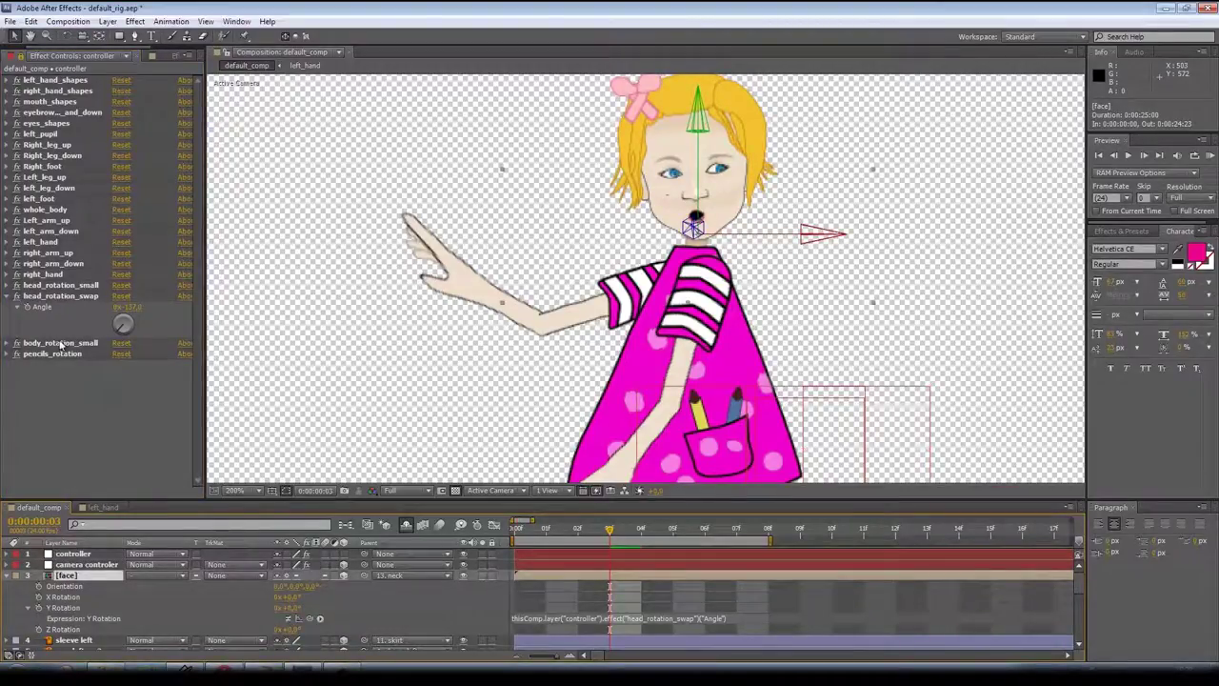
{"action": "left_click", "coordinate": [68, 297]}
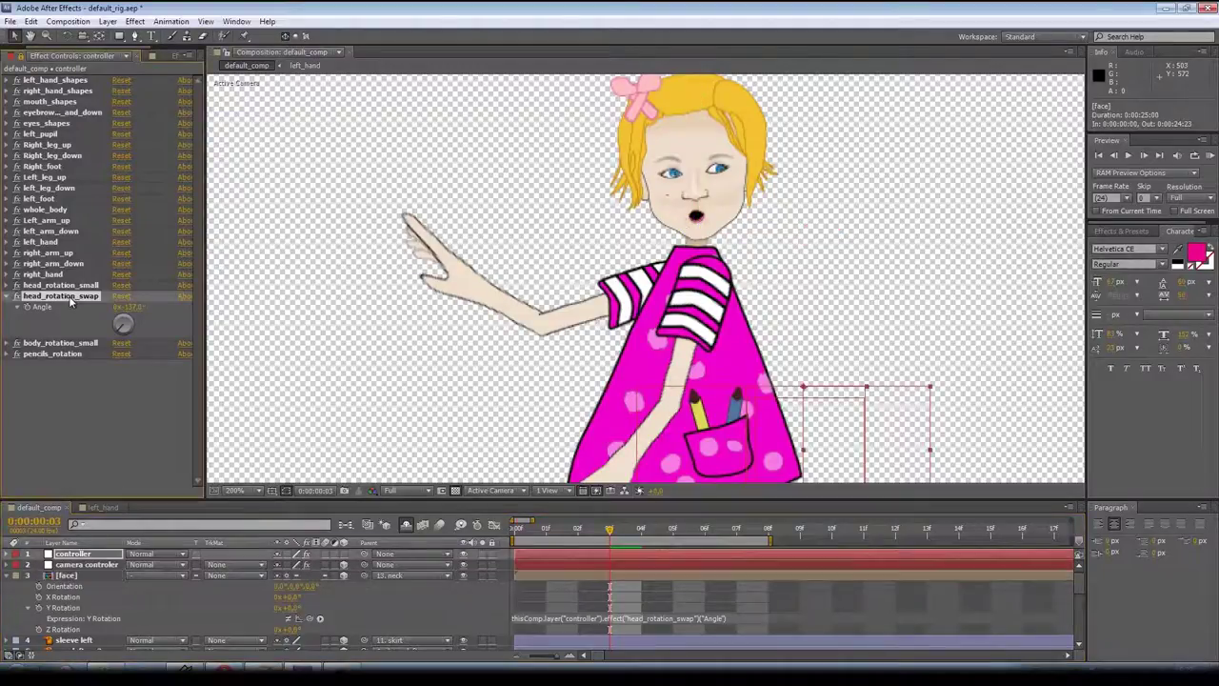
{"action": "key", "text": "Return"}
{"action": "left_click", "coordinate": [45, 321]}
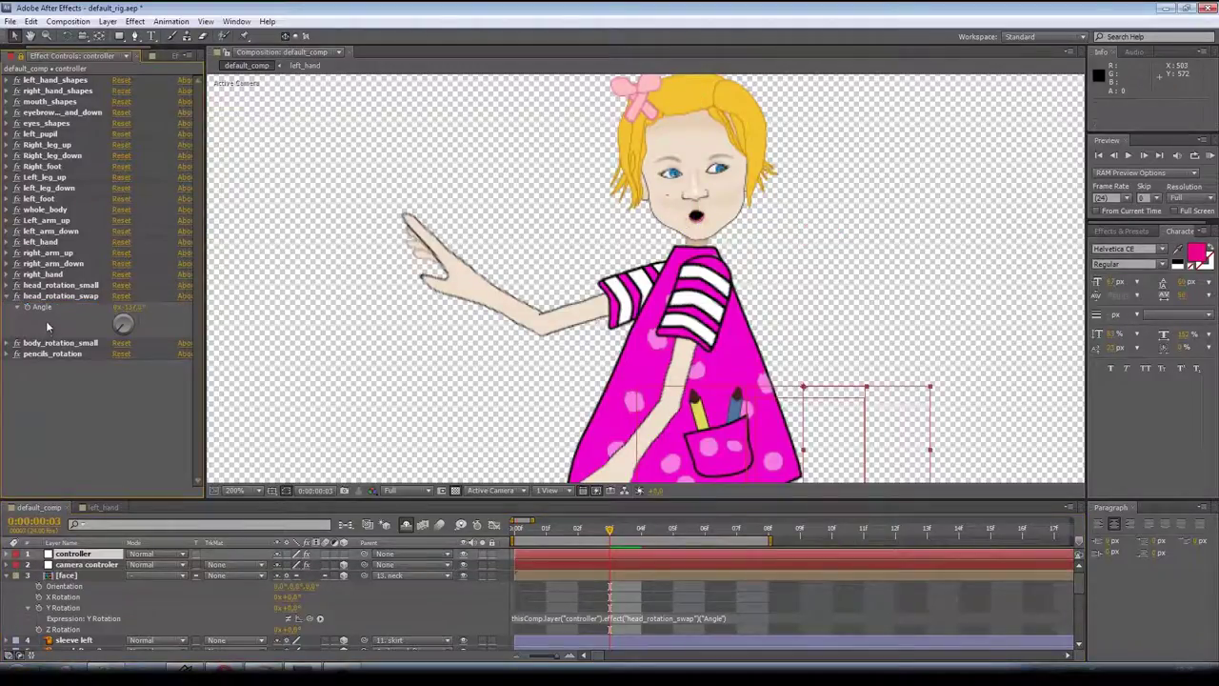
{"action": "left_click", "coordinate": [43, 298]}
{"action": "key", "text": "Delete"}
- Duplicate the left_hand_shapes slider control, move the copy below pencils_rotation and name it head_rotation_swap
{"action": "left_click", "coordinate": [38, 81]}
{"action": "key", "text": "ctrl+d"}
{"action": "left_click_drag", "start_coordinate": [54, 92], "coordinate": [67, 321]}
{"action": "key", "text": "Return"}
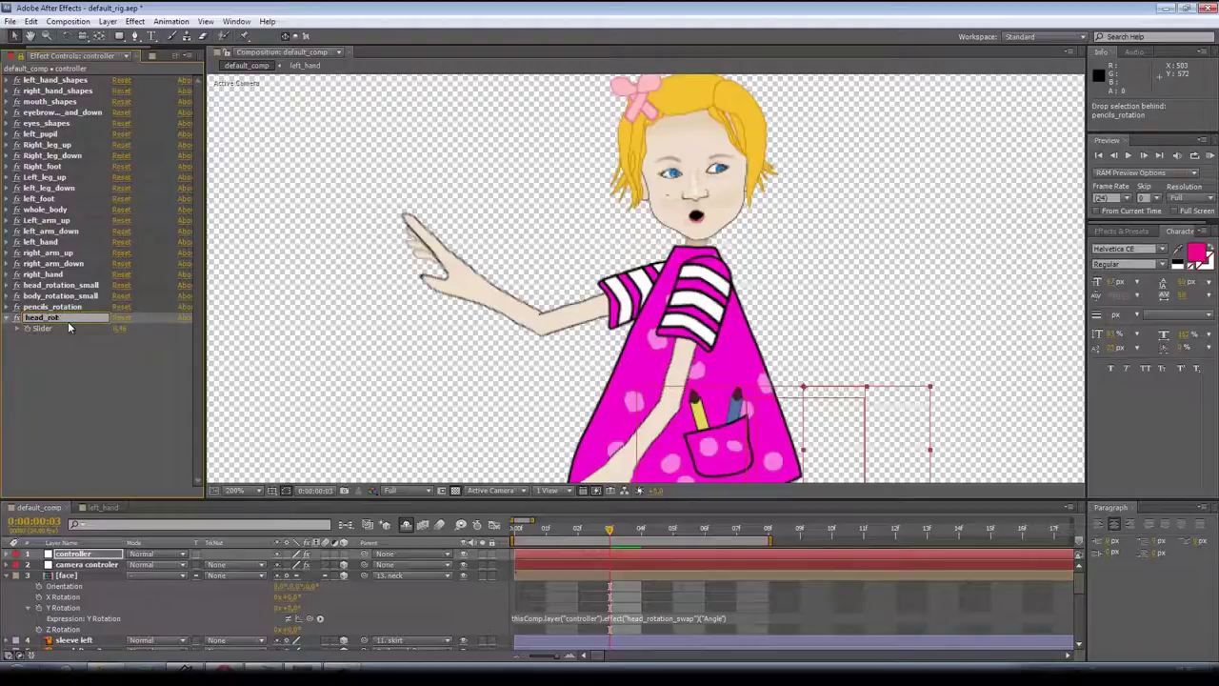
{"action": "type", "text": "head_rotation_swap"}
{"action": "left_click", "coordinate": [77, 383]}
- Relink the face layer's Y Rotation expression to the head_rotation_swap Slider and turn the head slightly with it
{"action": "left_click", "coordinate": [648, 619]}
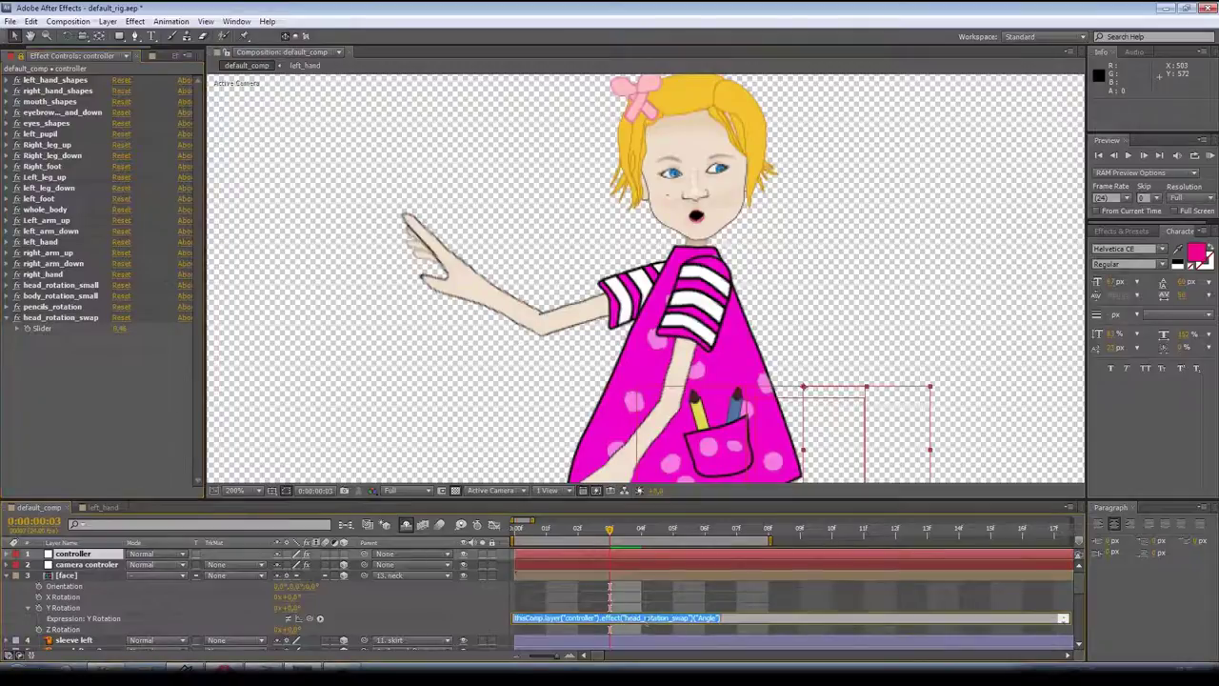
{"action": "left_click_drag", "start_coordinate": [309, 618], "coordinate": [123, 334]}
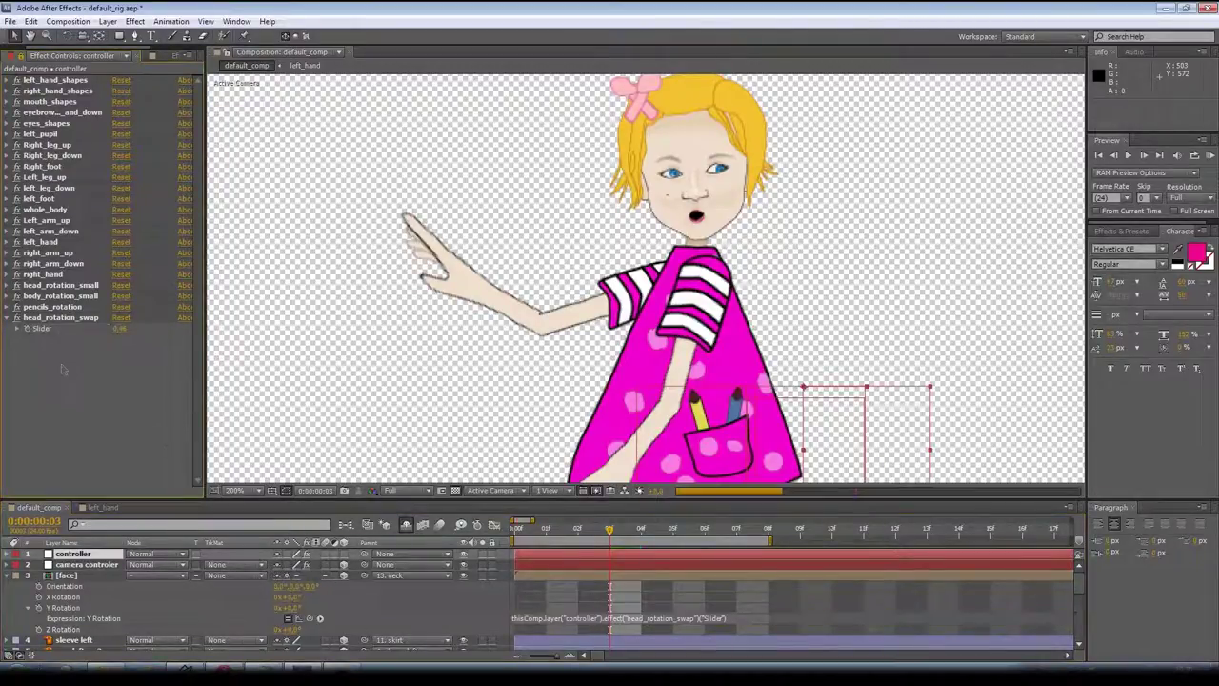
{"action": "left_click", "coordinate": [120, 324]}
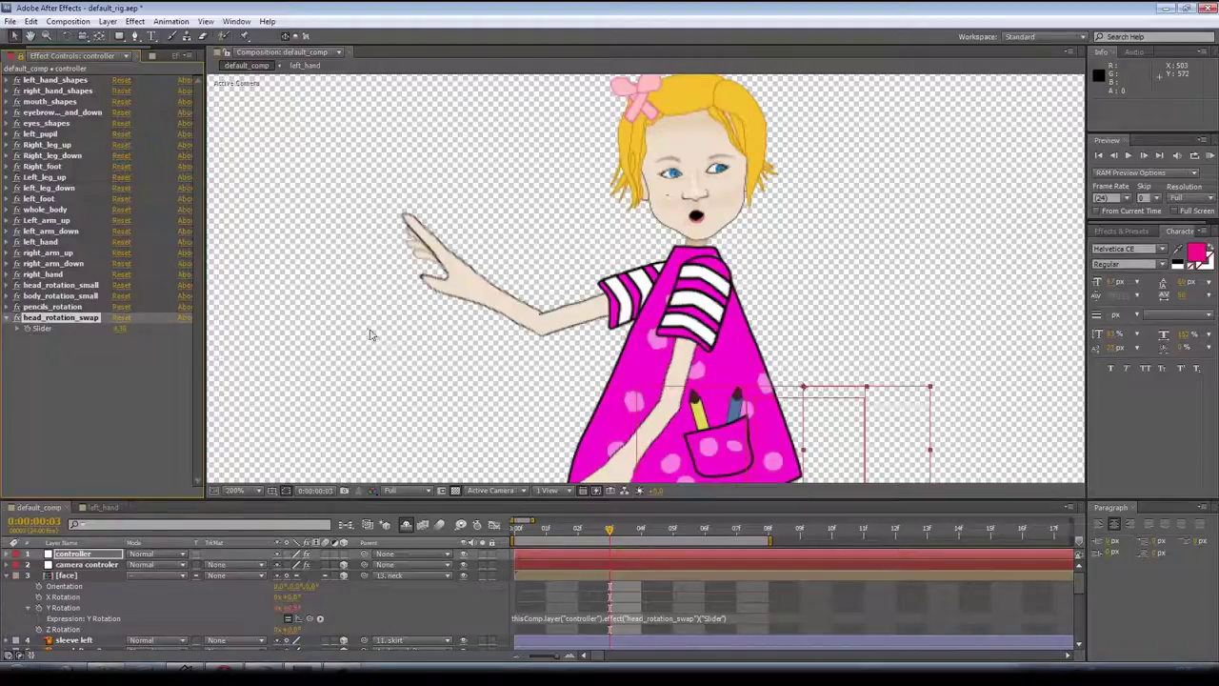
{"action": "left_click_drag", "start_coordinate": [492, 322], "coordinate": [500, 327]}
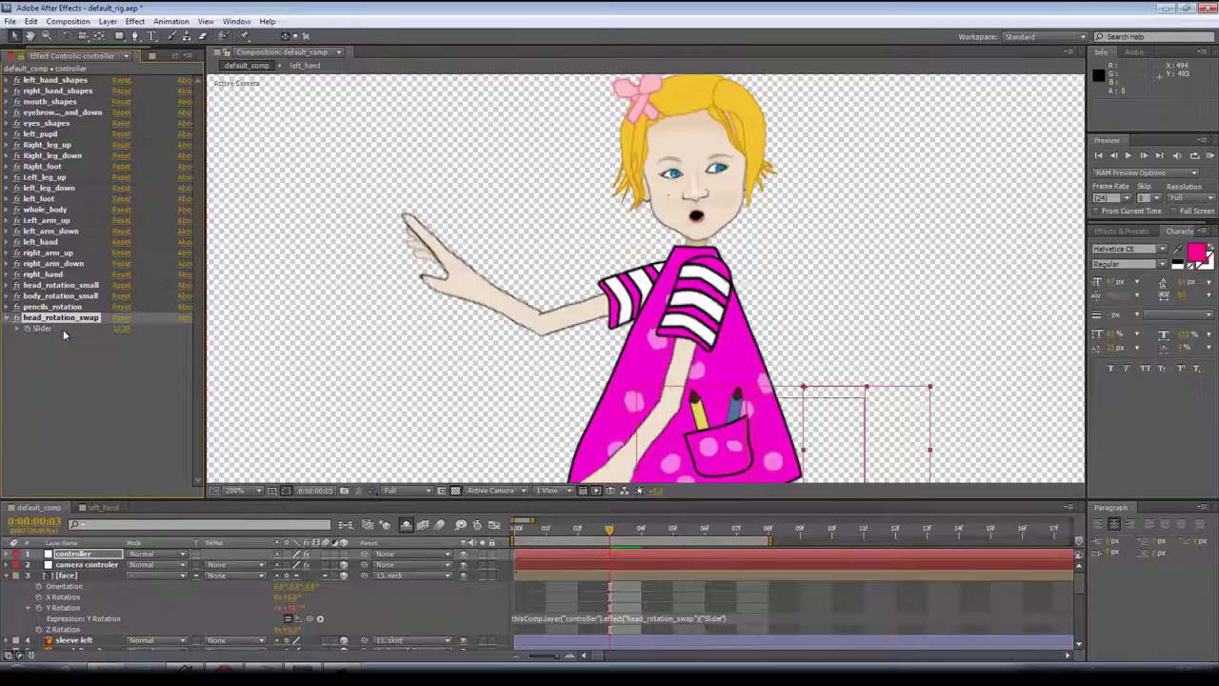
- Set the head_rotation_swap slider range from -180 to 0 and return the slider to 0
{"action": "right_click", "coordinate": [35, 330]}
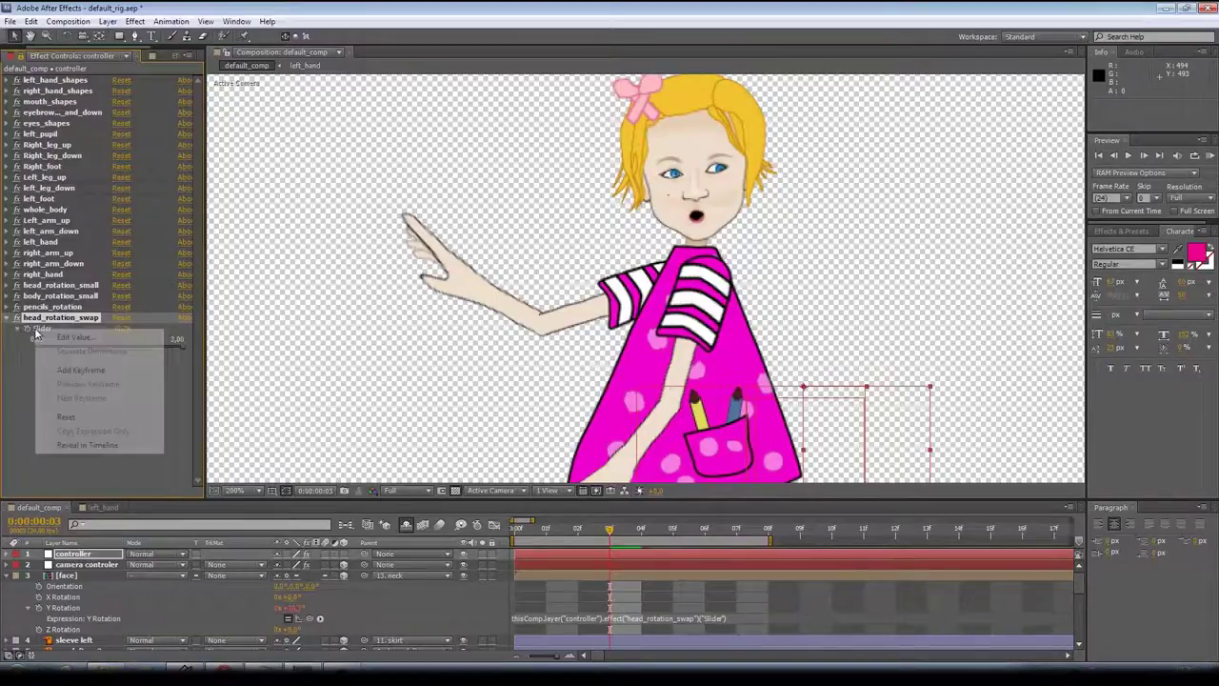
{"action": "left_click", "coordinate": [59, 337]}
{"action": "double_click", "coordinate": [585, 335]}
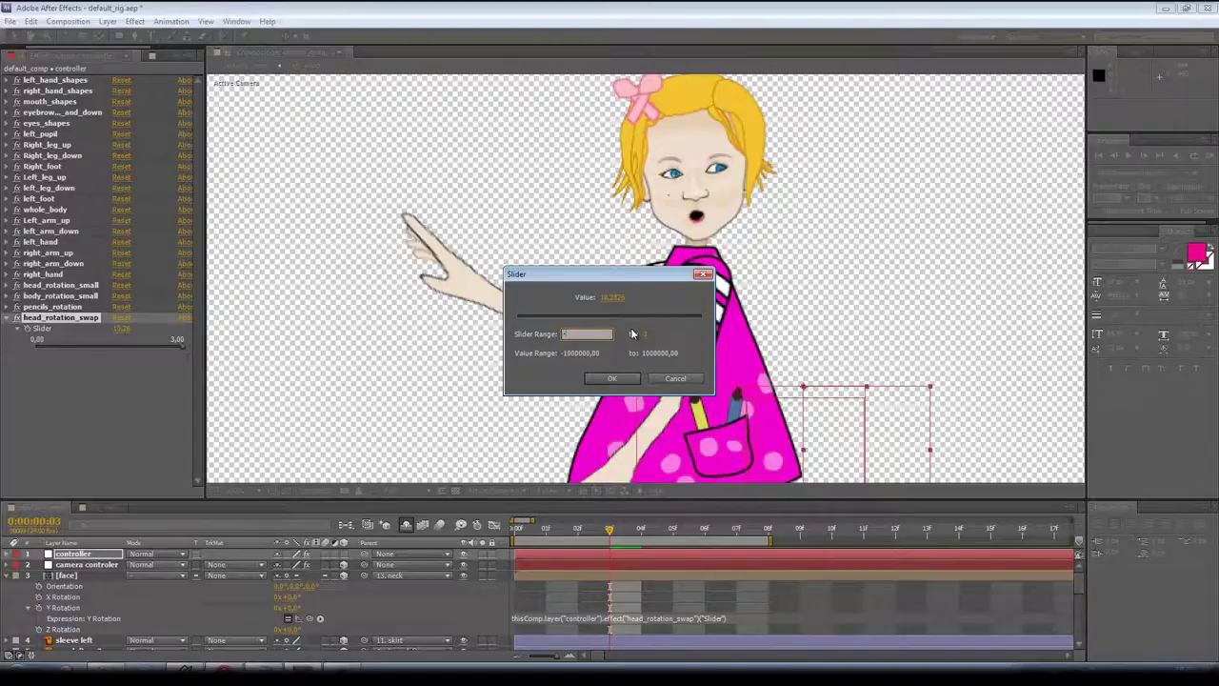
{"action": "type", "text": "-180"}
{"action": "left_click", "coordinate": [649, 335]}
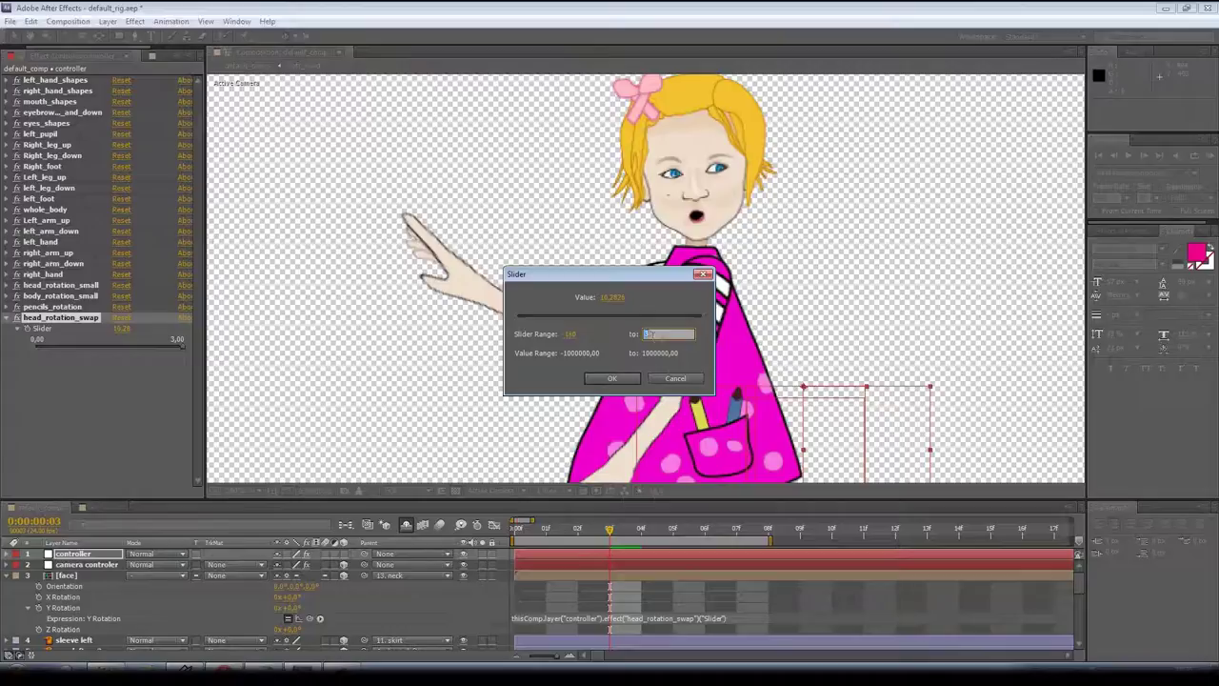
{"action": "left_click", "coordinate": [612, 378]}
{"action": "left_click_drag", "start_coordinate": [182, 347], "coordinate": [239, 349]}
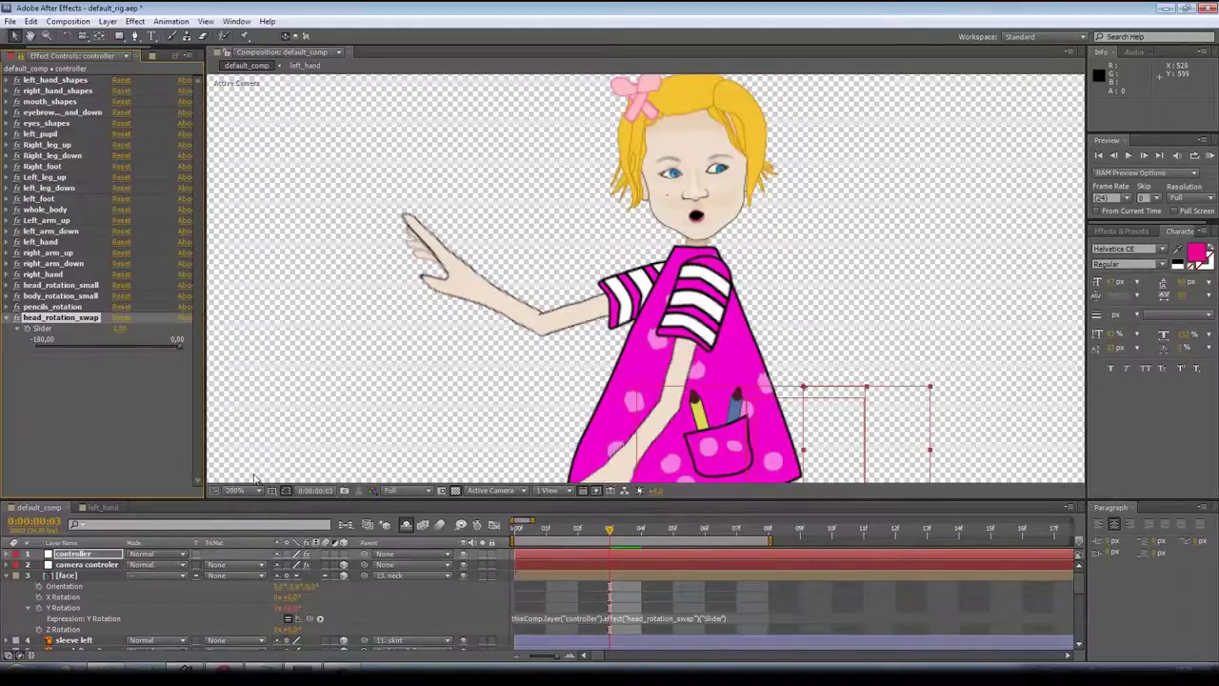
- Duplicate the head_rotation_swap control and name the copy body_rotation_swap
{"action": "left_click_drag", "start_coordinate": [261, 499], "coordinate": [273, 448]}
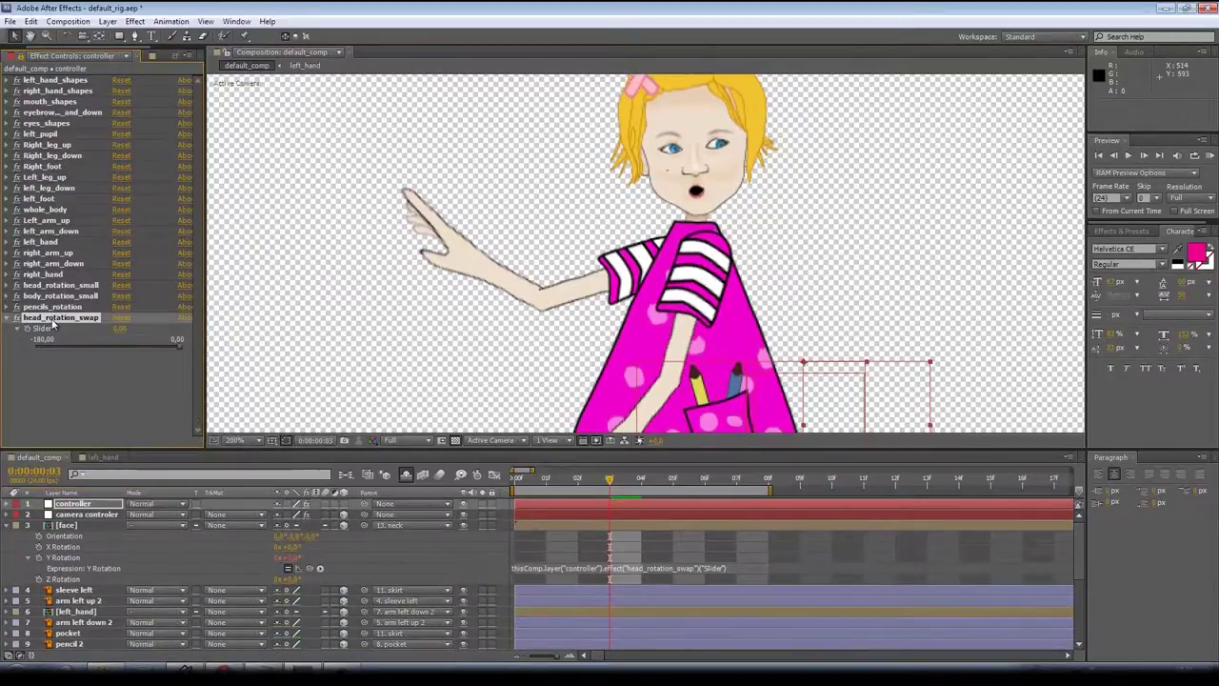
{"action": "key", "text": "ctrl+d"}
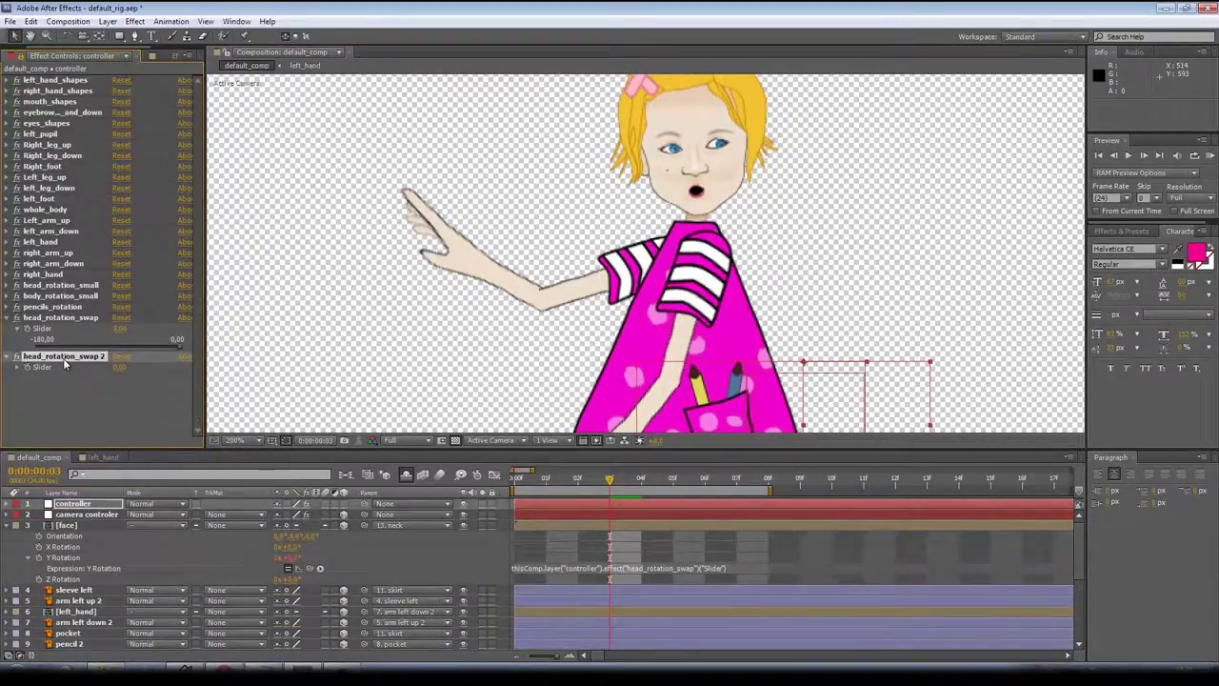
{"action": "key", "text": "Return"}
{"action": "left_click_drag", "start_coordinate": [43, 356], "coordinate": [23, 357]}
{"action": "type", "text": "body"}
{"action": "key", "text": "Return"}
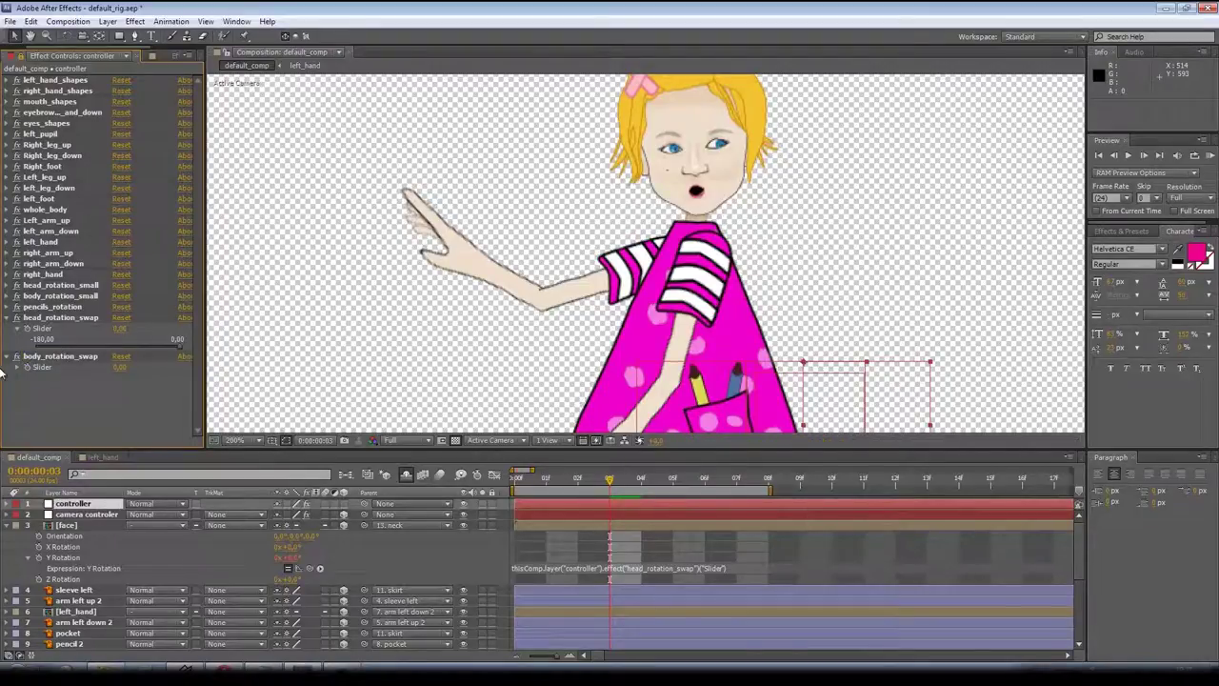
- Add an expression to the whole body layer's Y Rotation and link it to the body_rotation_swap Slider
{"action": "scroll", "coordinate": [451, 304], "scroll_direction": "down", "scroll_amount": 1}
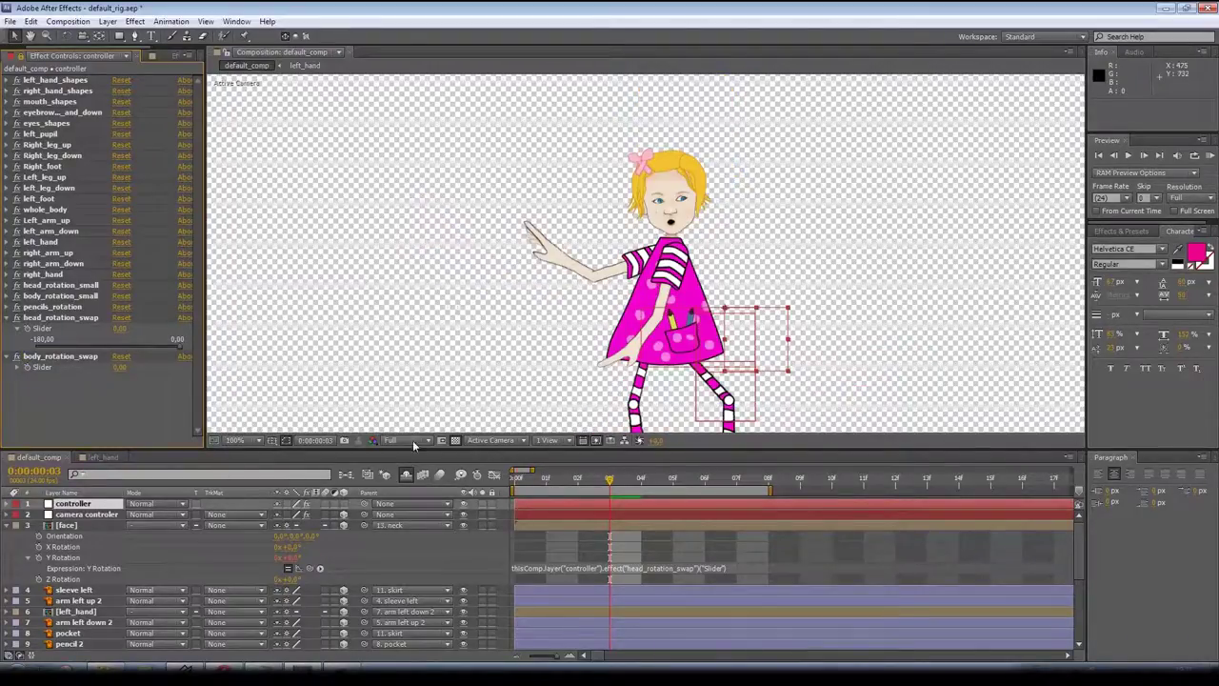
{"action": "left_click_drag", "start_coordinate": [412, 448], "coordinate": [404, 368]}
{"action": "left_click", "coordinate": [72, 595]}
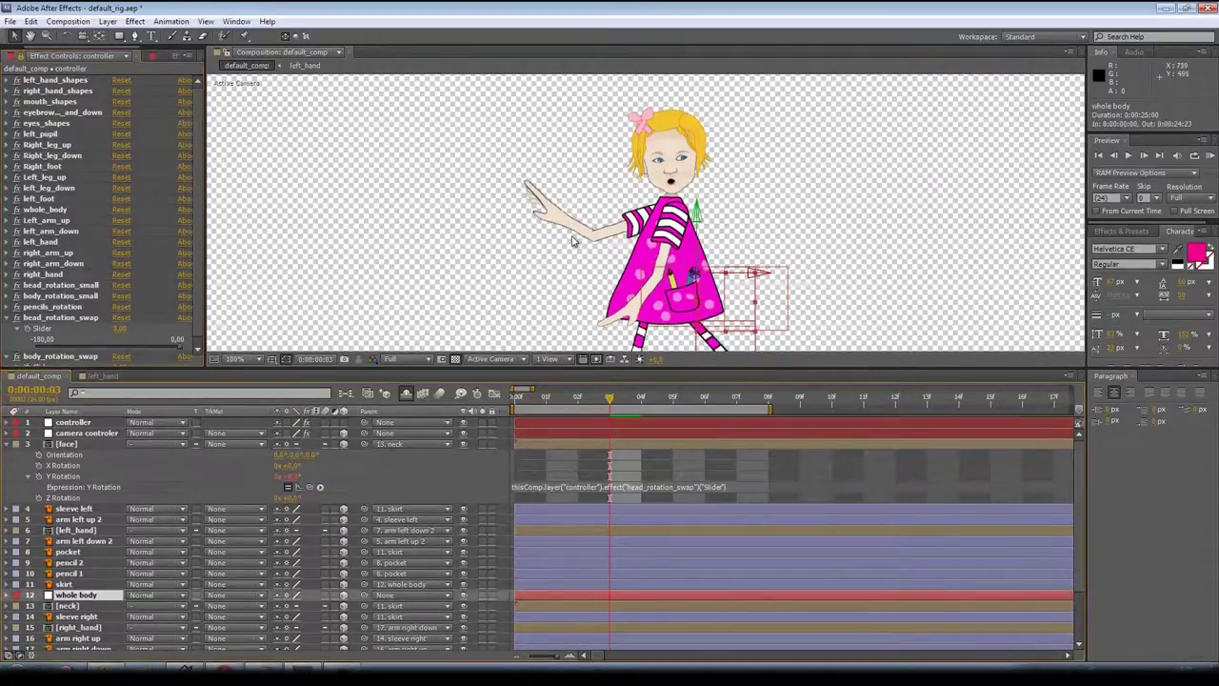
{"action": "key", "text": "comma"}
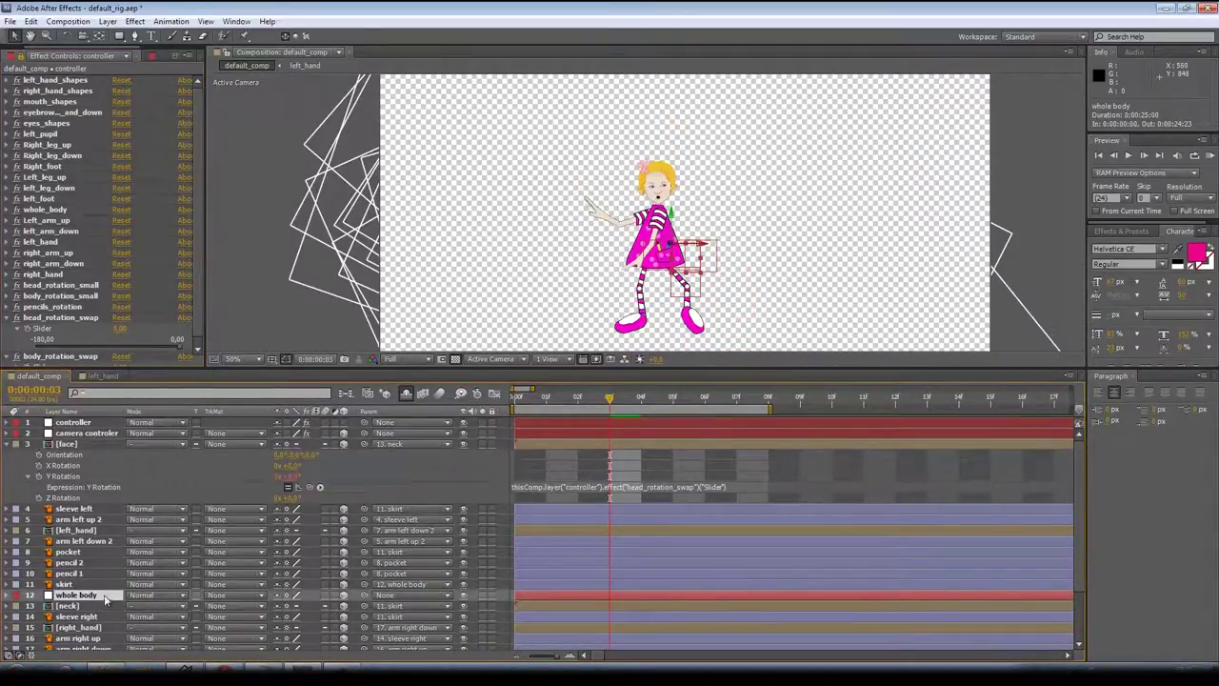
{"action": "key", "text": "r"}
{"action": "left_click", "coordinate": [38, 628], "text": "alt"}
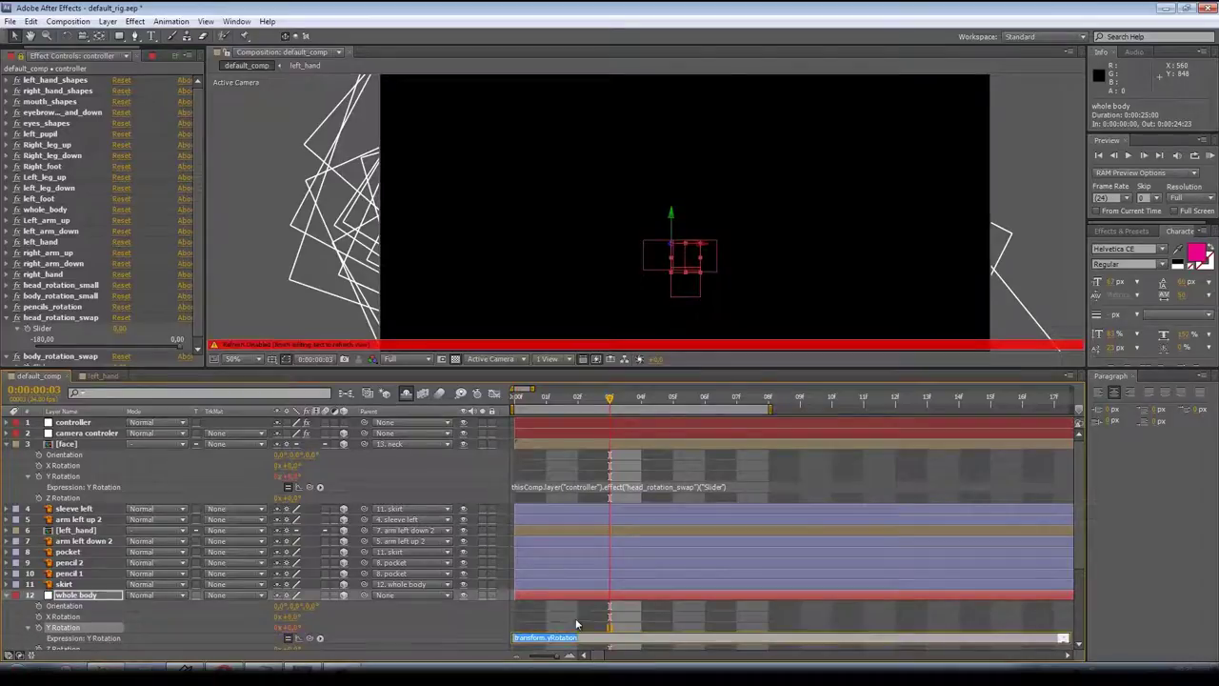
{"action": "left_click_drag", "start_coordinate": [309, 638], "coordinate": [51, 359]}
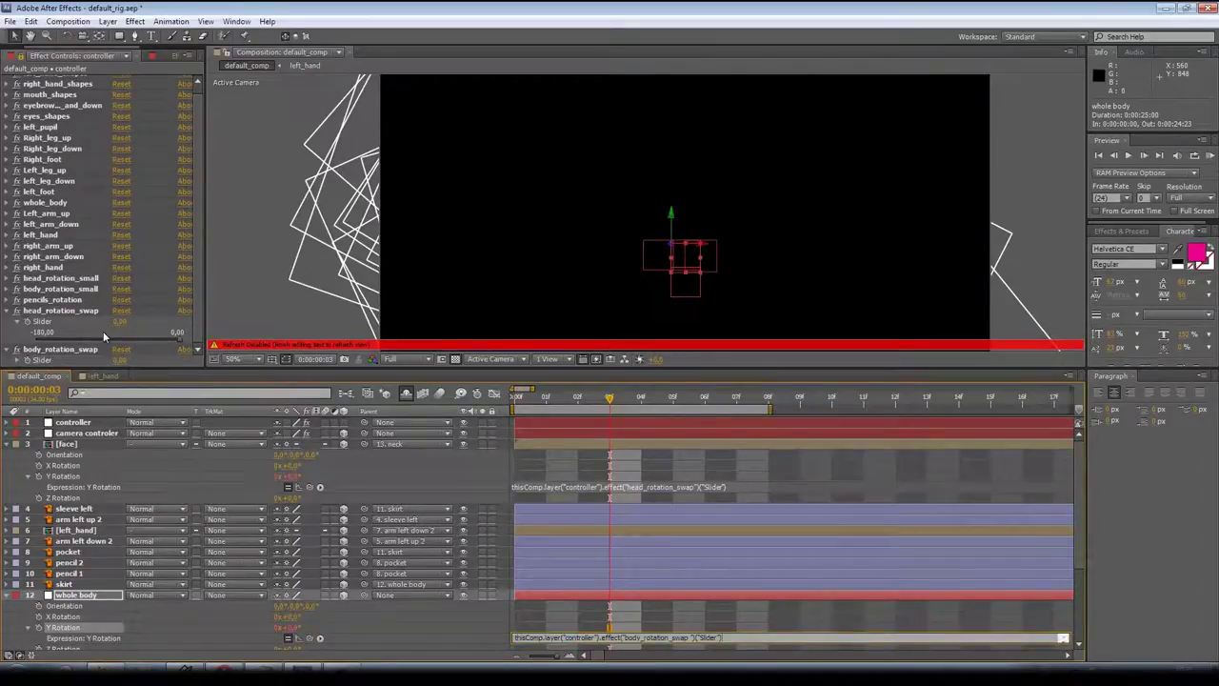
- Reveal the body_rotation_swap slider, set it to -180 and inspect the flipped body
{"action": "left_click", "coordinate": [16, 359]}
{"action": "left_click", "coordinate": [19, 364]}
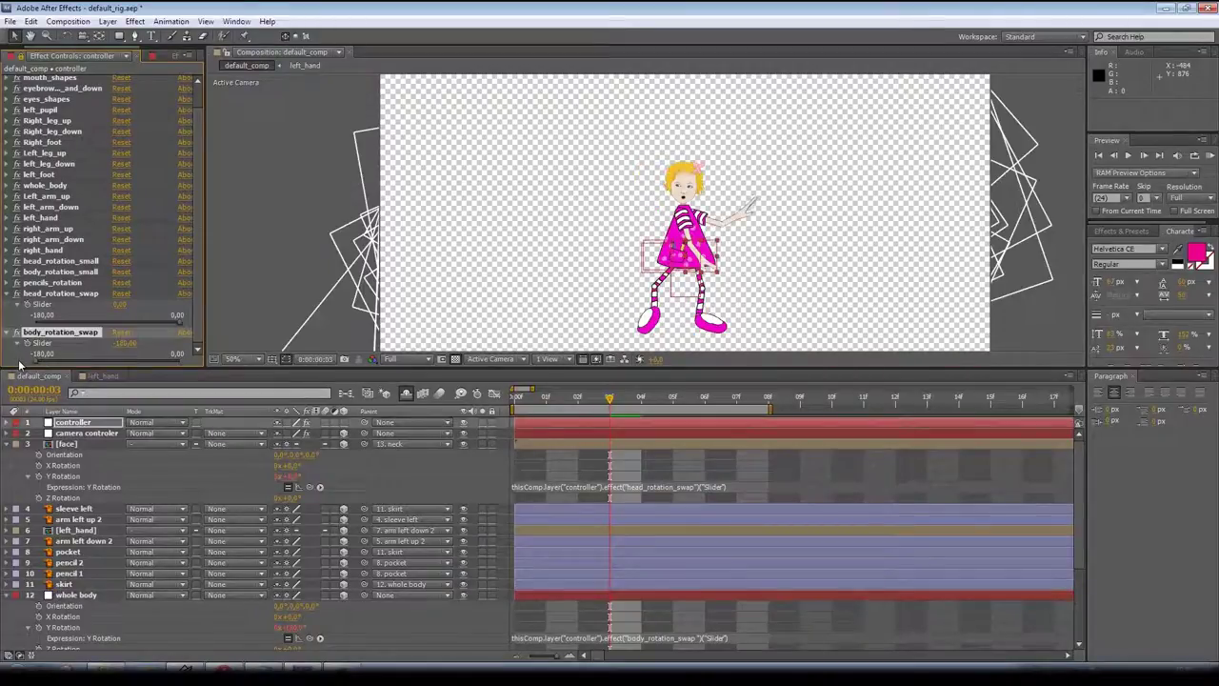
{"action": "scroll", "coordinate": [688, 218], "scroll_direction": "up", "scroll_amount": 2}
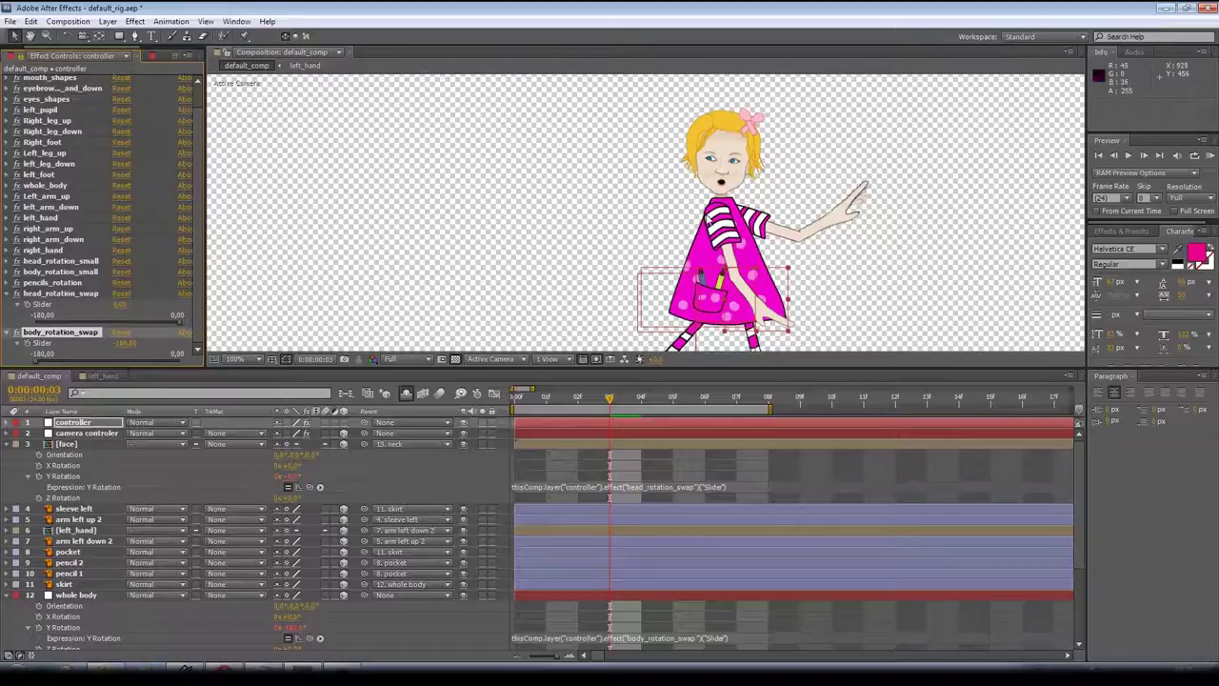
{"action": "left_click_drag", "start_coordinate": [727, 231], "coordinate": [682, 121]}
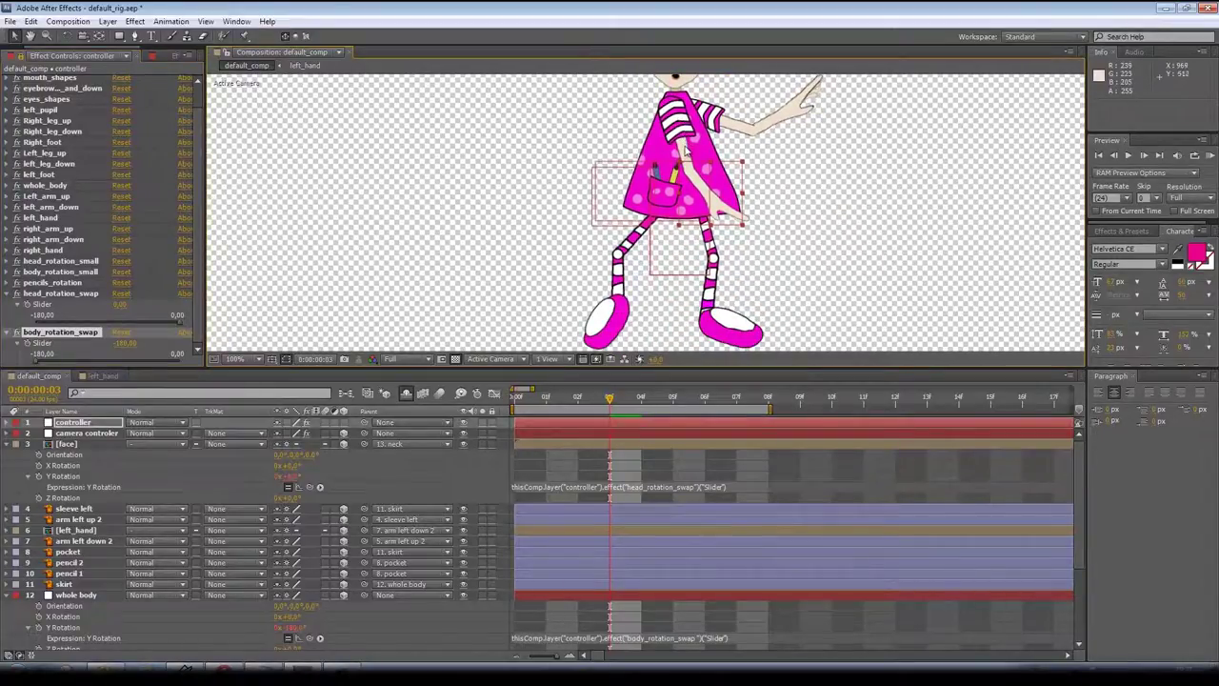
{"action": "key", "text": "comma"}
{"action": "key", "text": "comma"}
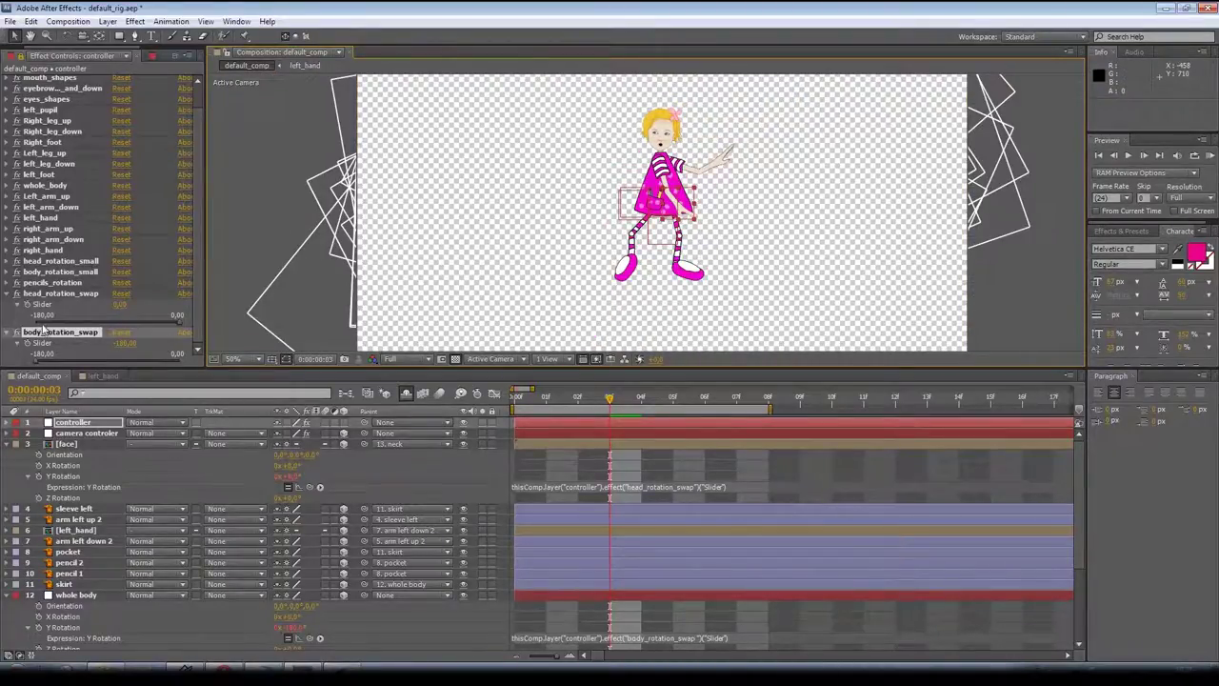
- Try head_rotation_swap at -180 to flip the head, and undo the head and body slider changes
{"action": "left_click_drag", "start_coordinate": [43, 322], "coordinate": [6, 332]}
{"action": "key", "text": "ctrl+z"}
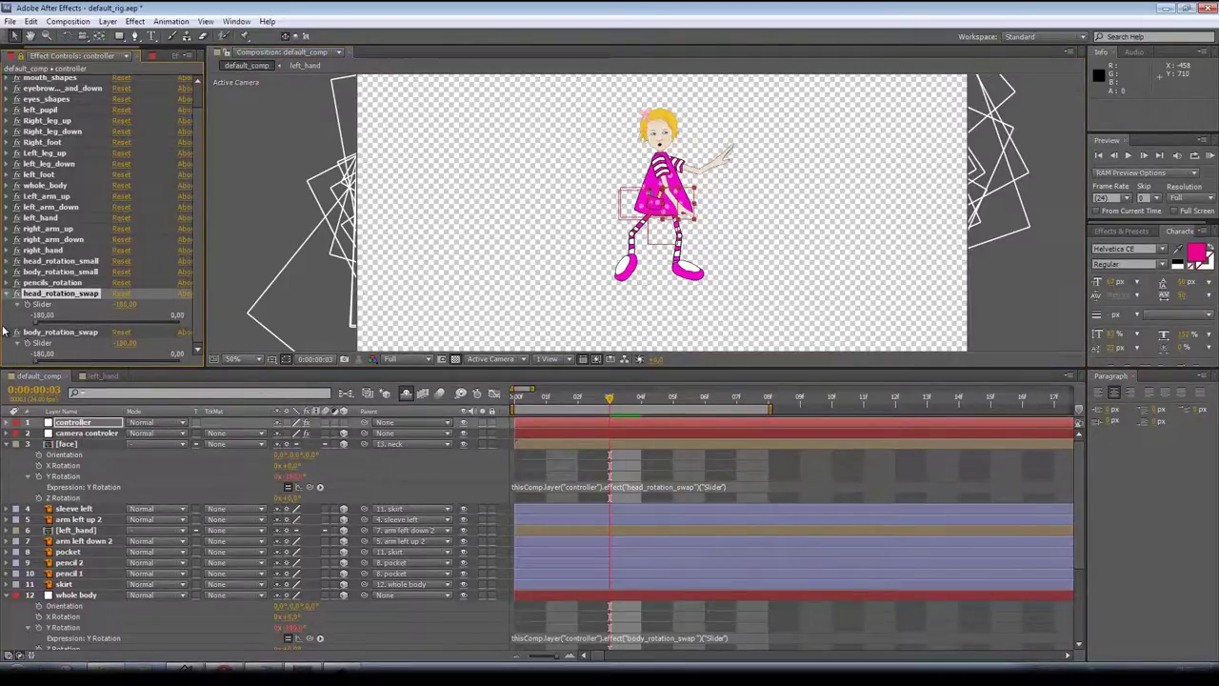
{"action": "key", "text": "ctrl+z"}
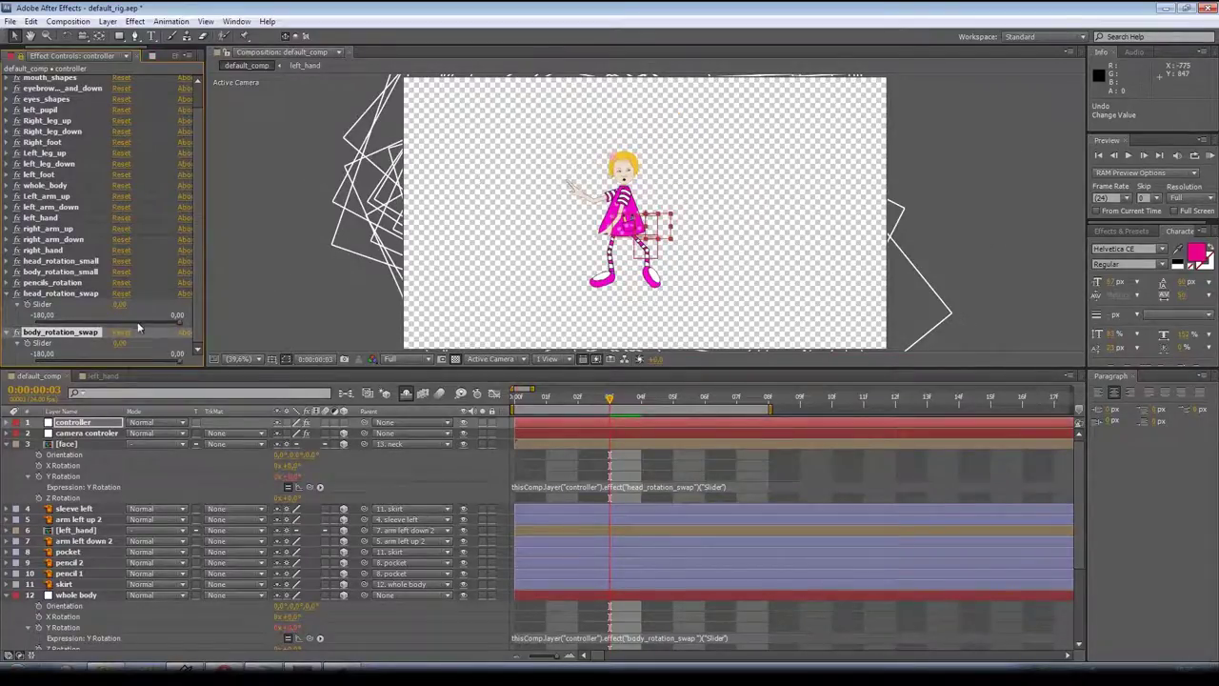
{"action": "key", "text": "ctrl+z"}
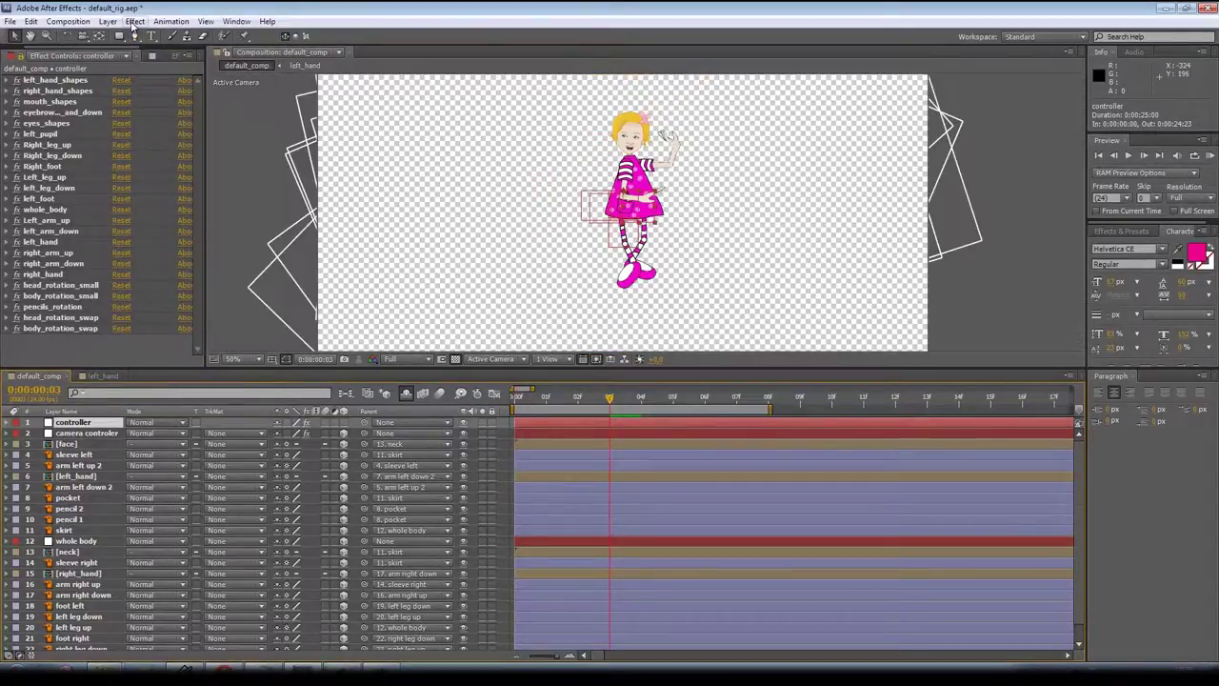
- Add a Checkbox Control effect to the controller layer and name it Sue_on_off
{"action": "left_click", "coordinate": [135, 21]}
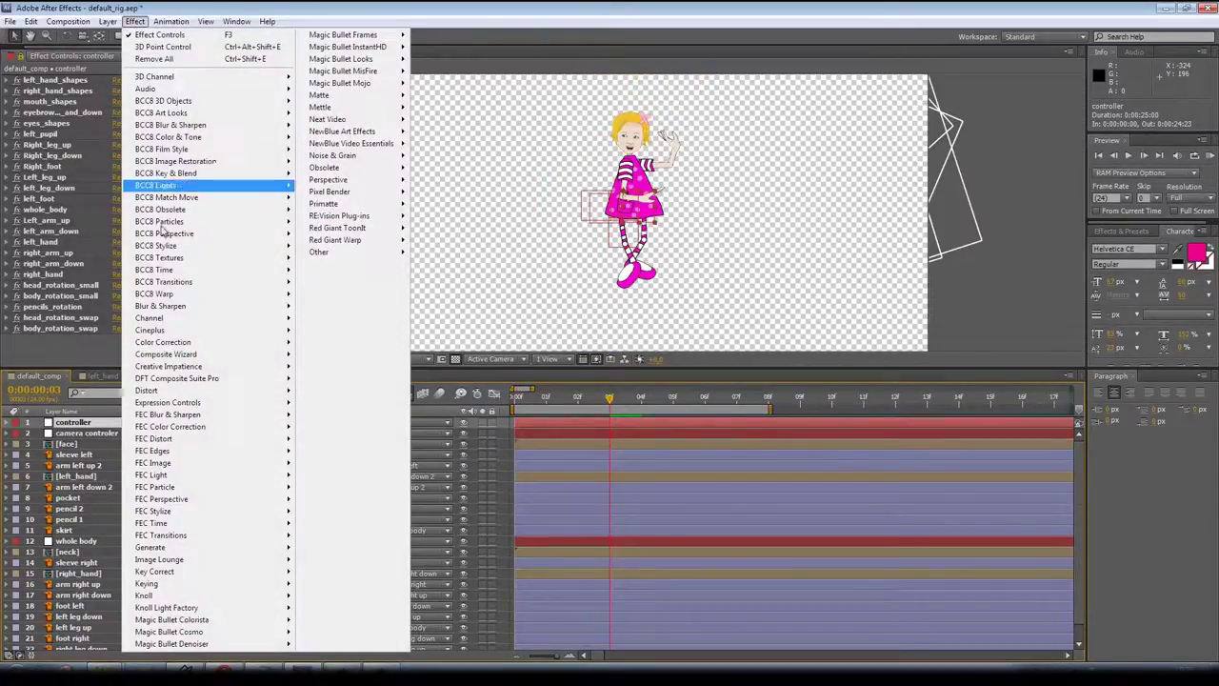
{"action": "mouse_move", "coordinate": [276, 406]}
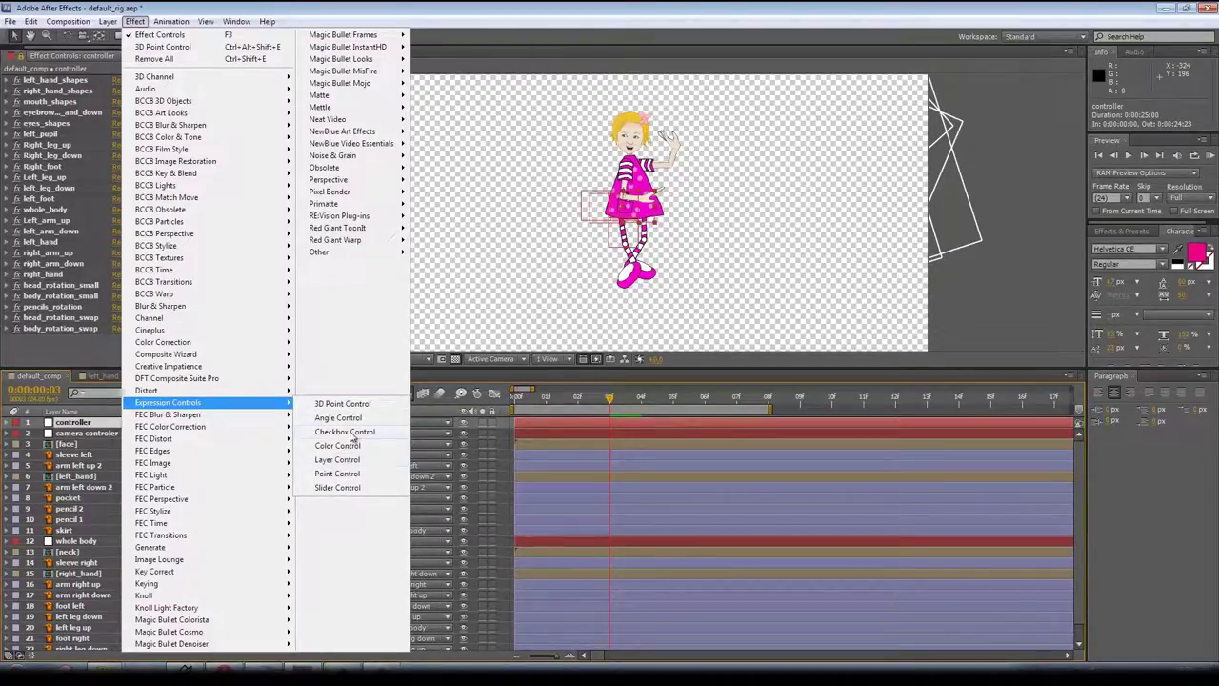
{"action": "left_click", "coordinate": [348, 432]}
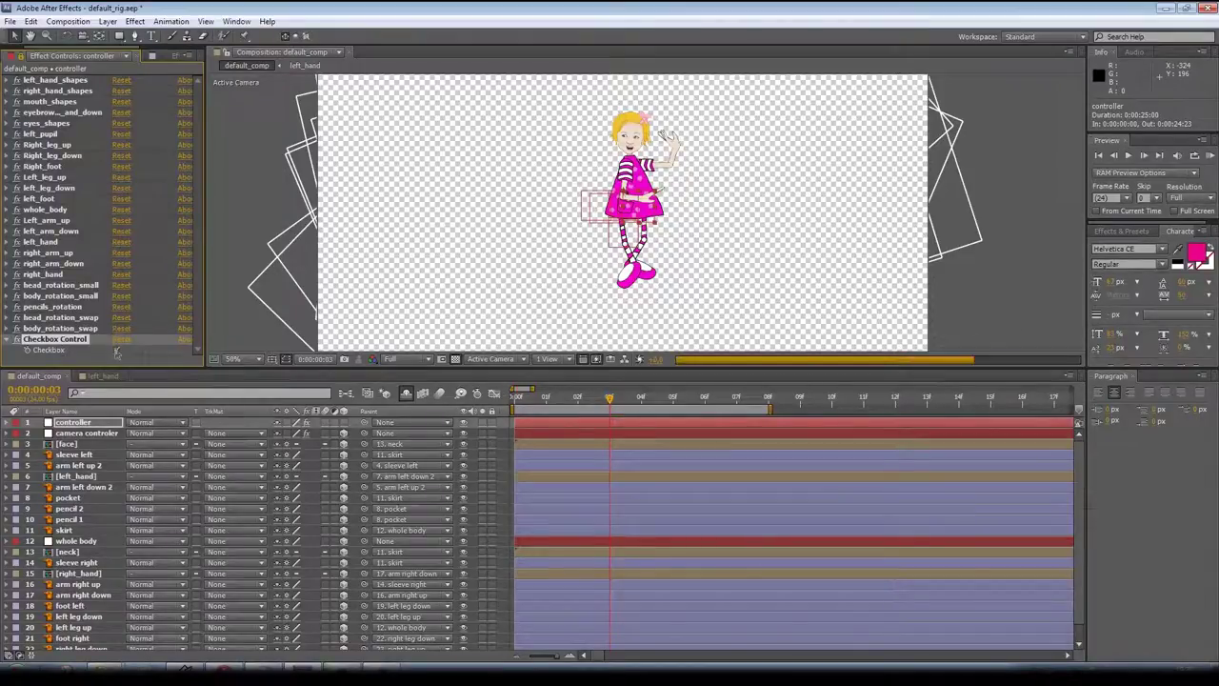
{"action": "key", "text": "Return"}
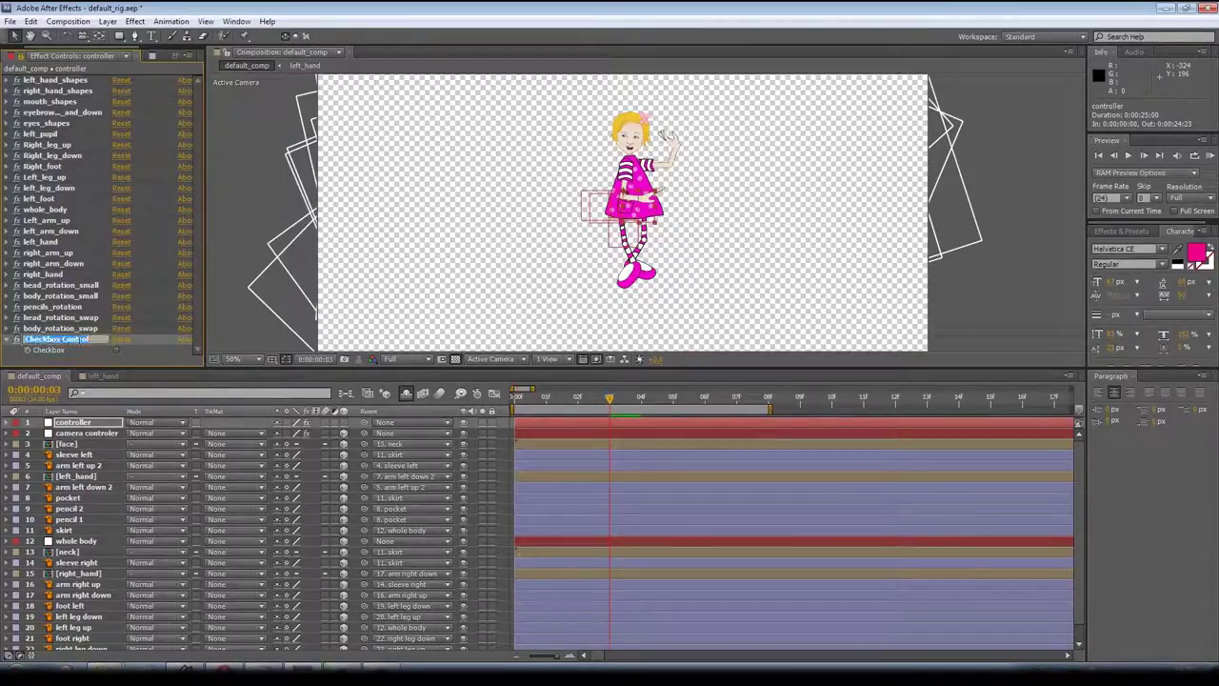
{"action": "type", "text": "Sue_on_off"}
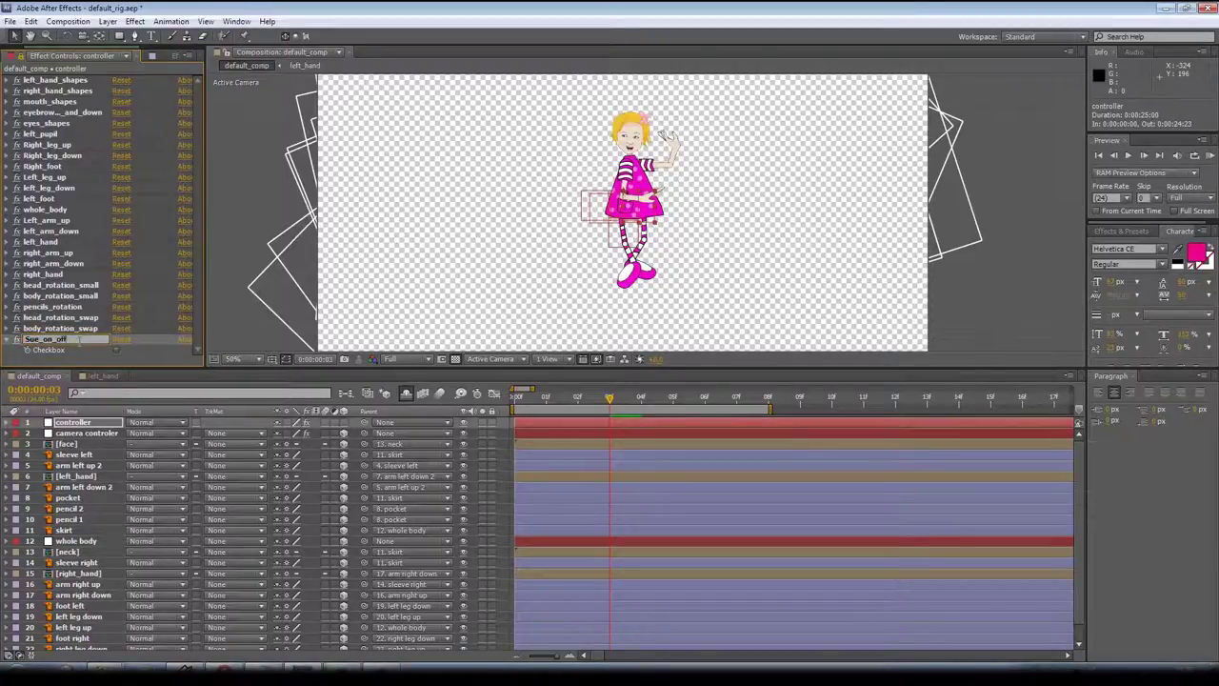
{"action": "key", "text": "Return"}
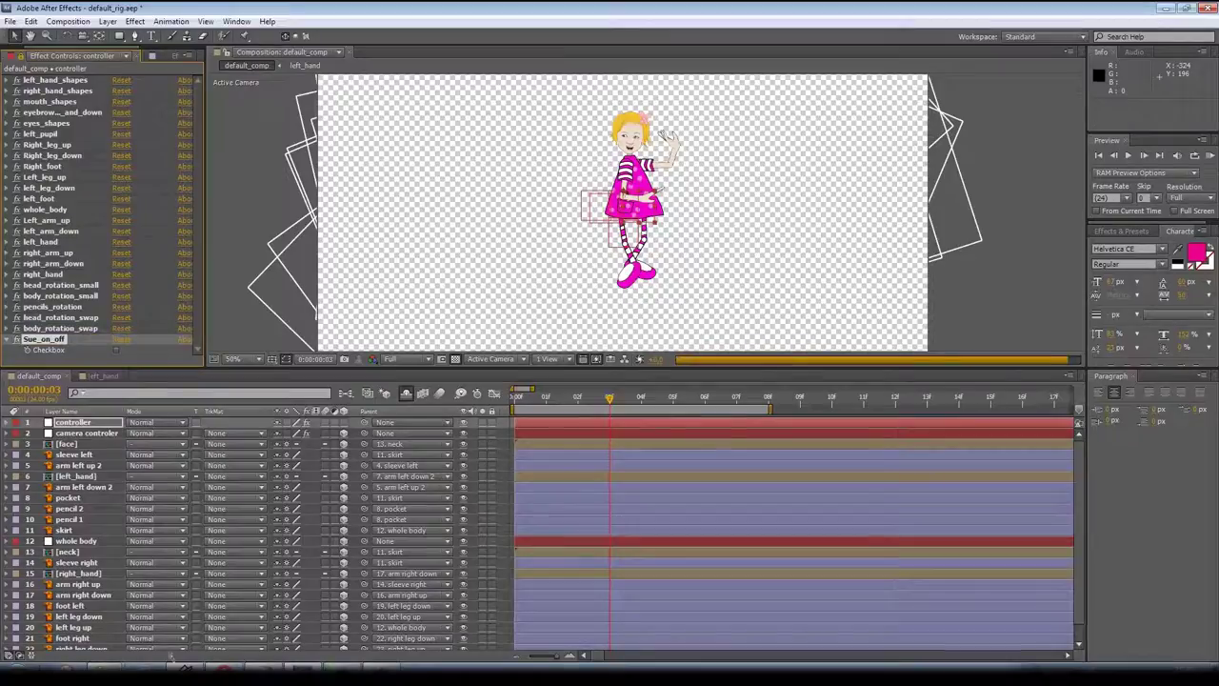
- Switch to expressions.txt in Notepad, maximize it and examine the checkbox expression for turning transparency on and off
{"action": "left_click", "coordinate": [179, 671]}
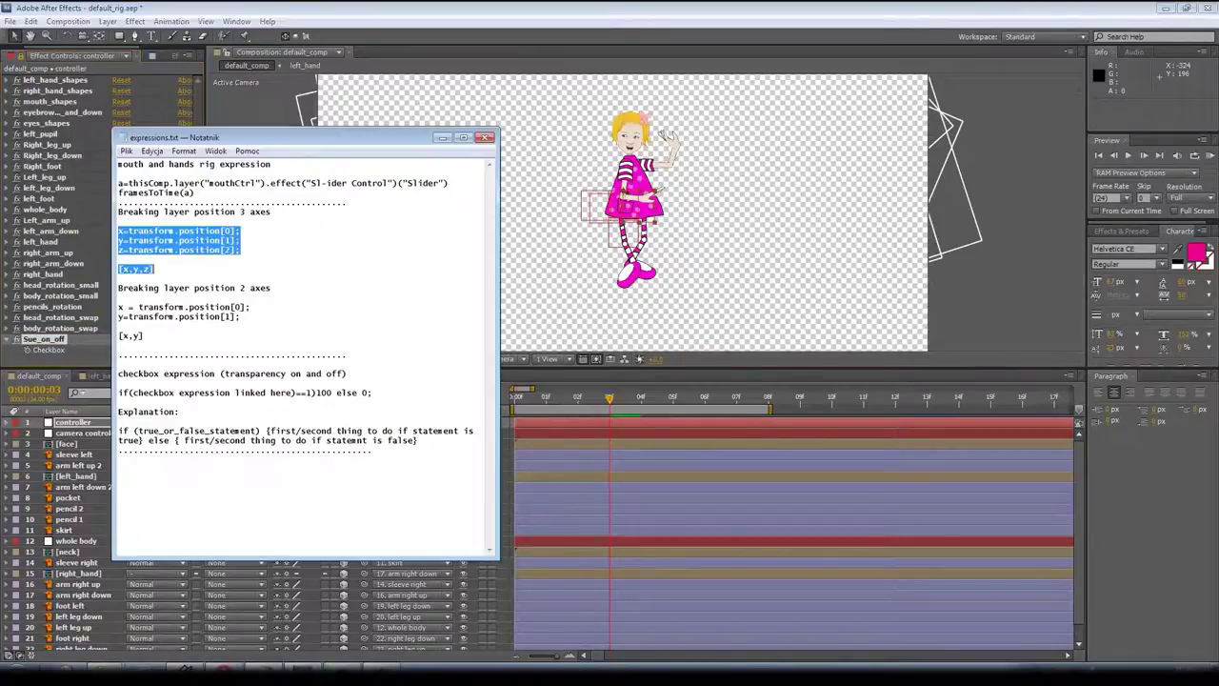
{"action": "left_click", "coordinate": [464, 137]}
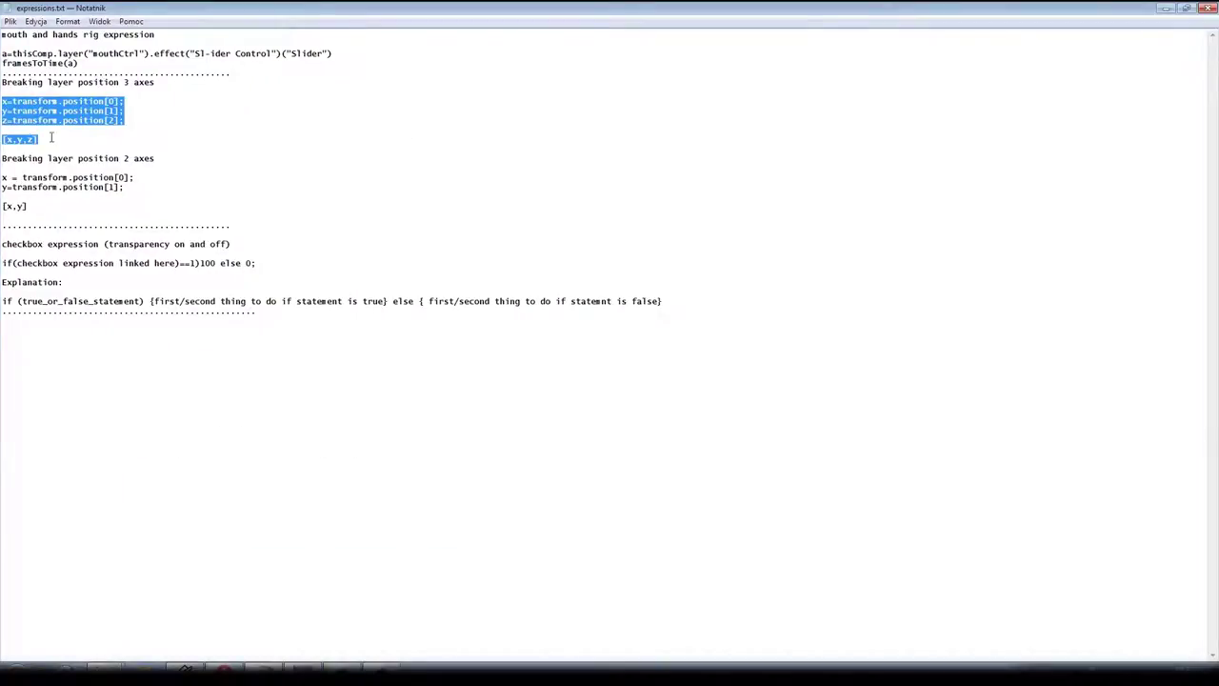
{"action": "left_click", "coordinate": [103, 101]}
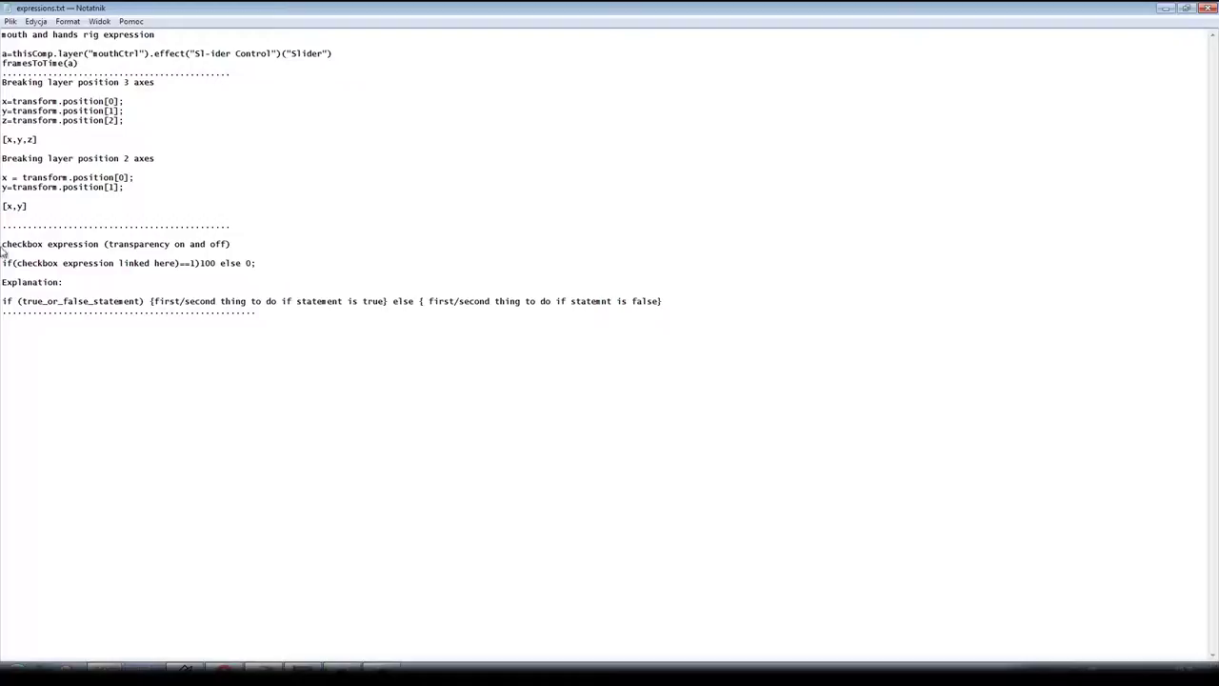
{"action": "left_click_drag", "start_coordinate": [2, 244], "coordinate": [250, 245]}
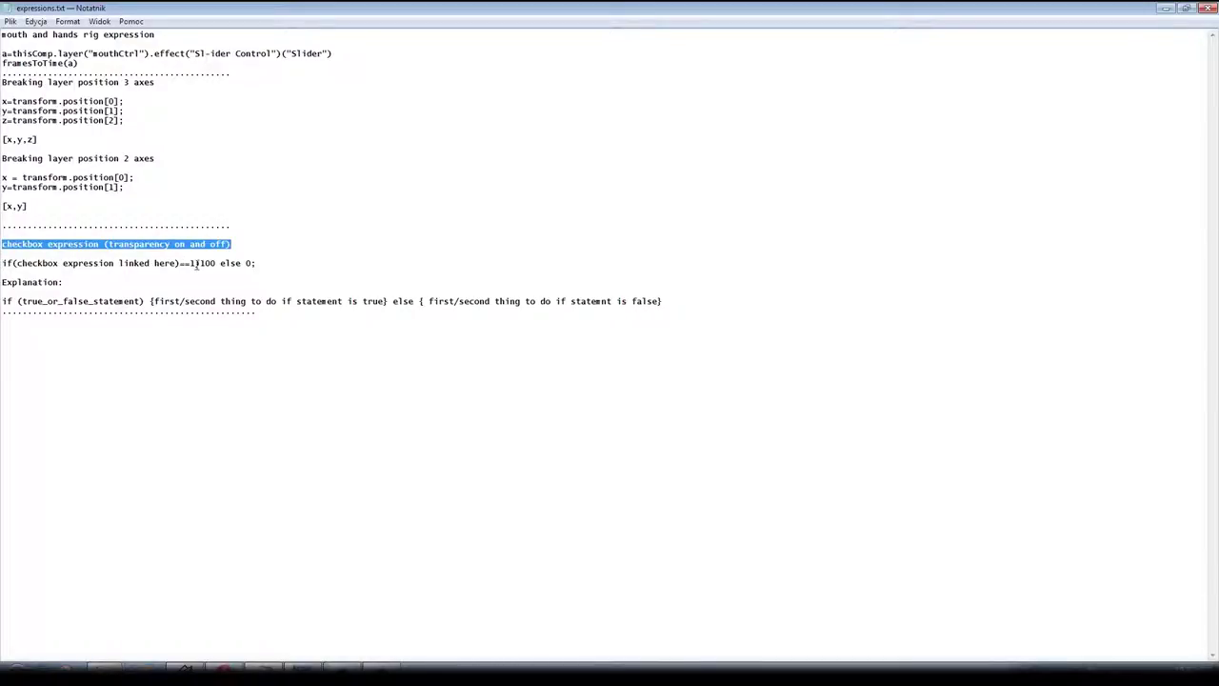
{"action": "left_click_drag", "start_coordinate": [190, 265], "coordinate": [180, 266]}
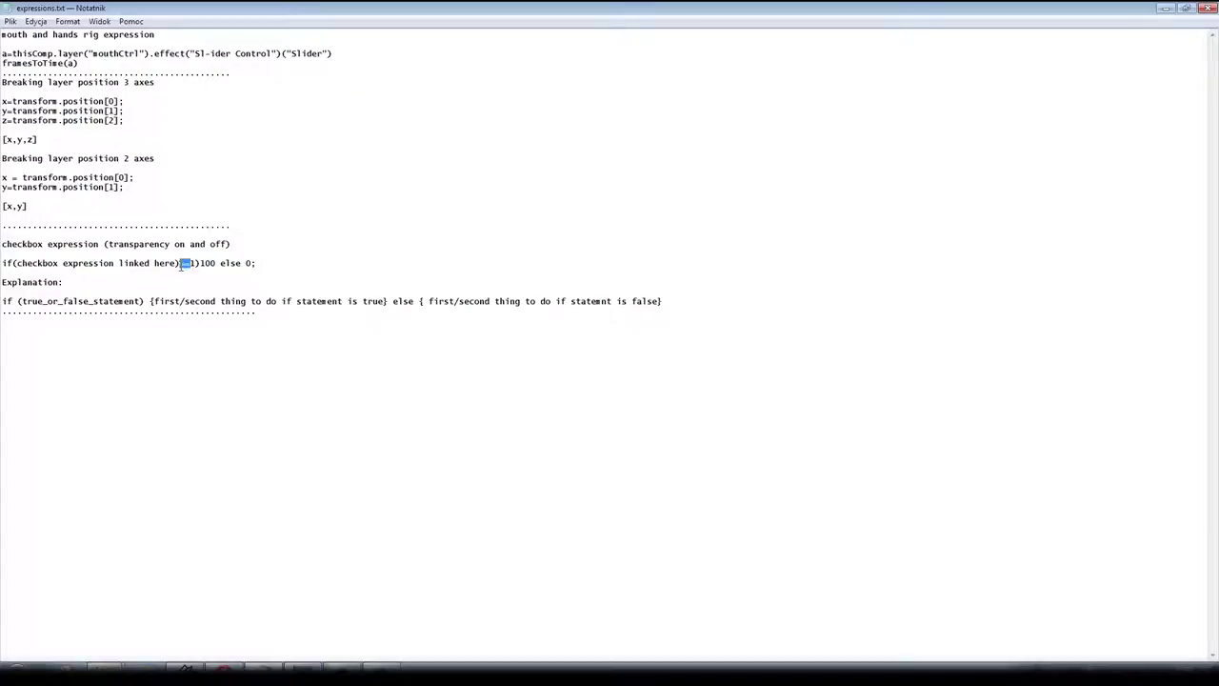
{"action": "left_click", "coordinate": [195, 263]}
{"action": "left_click_drag", "start_coordinate": [200, 263], "coordinate": [216, 263]}
- Enclose the 100 and 0 results of the checkbox expression in curly braces, giving {100} else {0}
{"action": "left_click", "coordinate": [200, 263]}
{"action": "type", "text": "{"}
{"action": "left_click", "coordinate": [222, 263]}
{"action": "type", "text": "}"}
{"action": "left_click", "coordinate": [256, 263]}
{"action": "type", "text": "{0"}
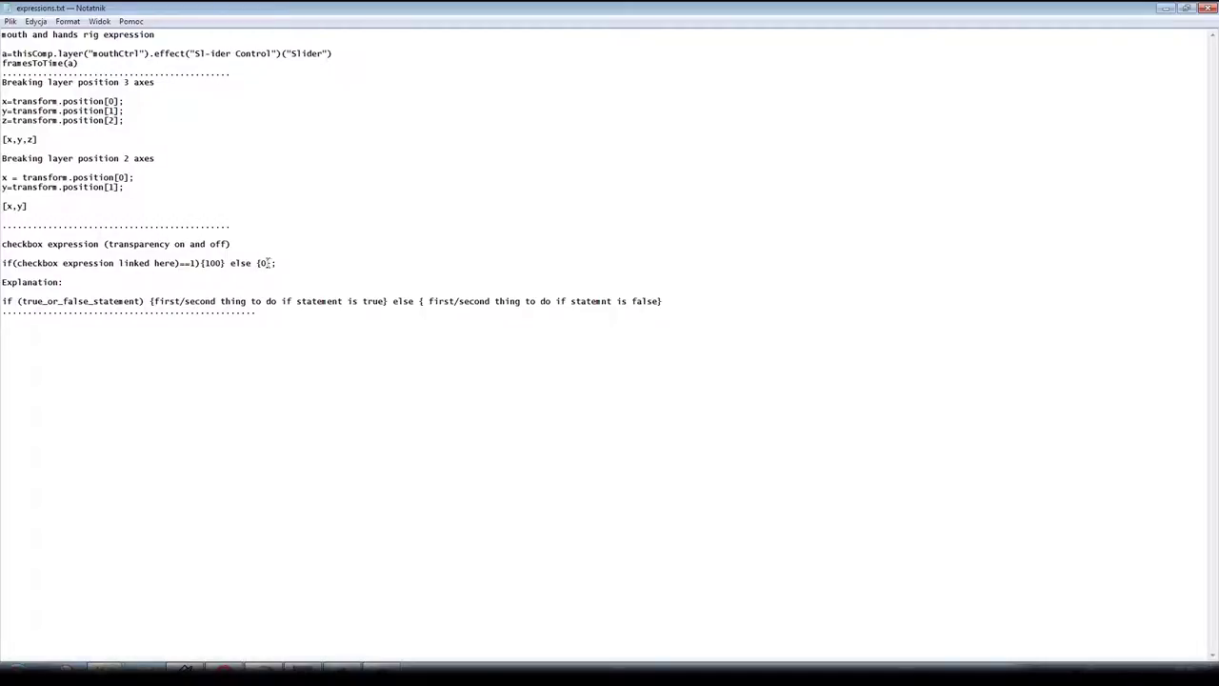
{"action": "left_click", "coordinate": [268, 263]}
{"action": "type", "text": "}"}
- Copy the whole checkbox if/else expression line and switch back to After Effects
{"action": "left_click_drag", "start_coordinate": [277, 264], "coordinate": [2, 260]}
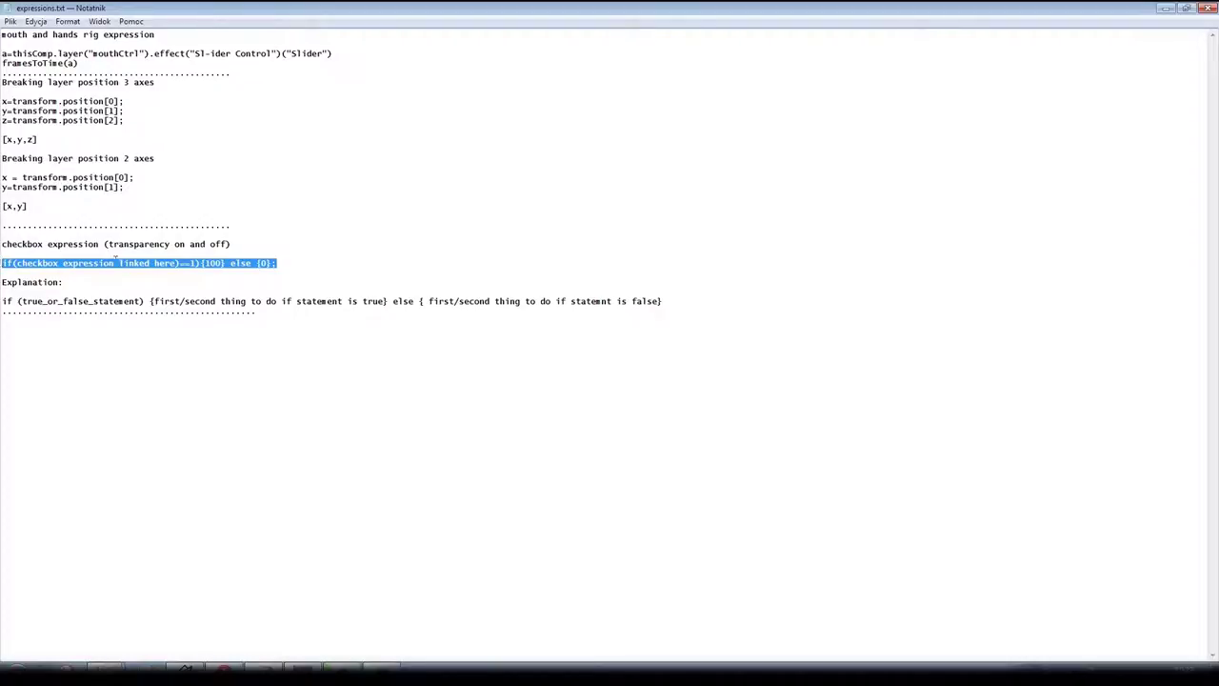
{"action": "right_click", "coordinate": [217, 263]}
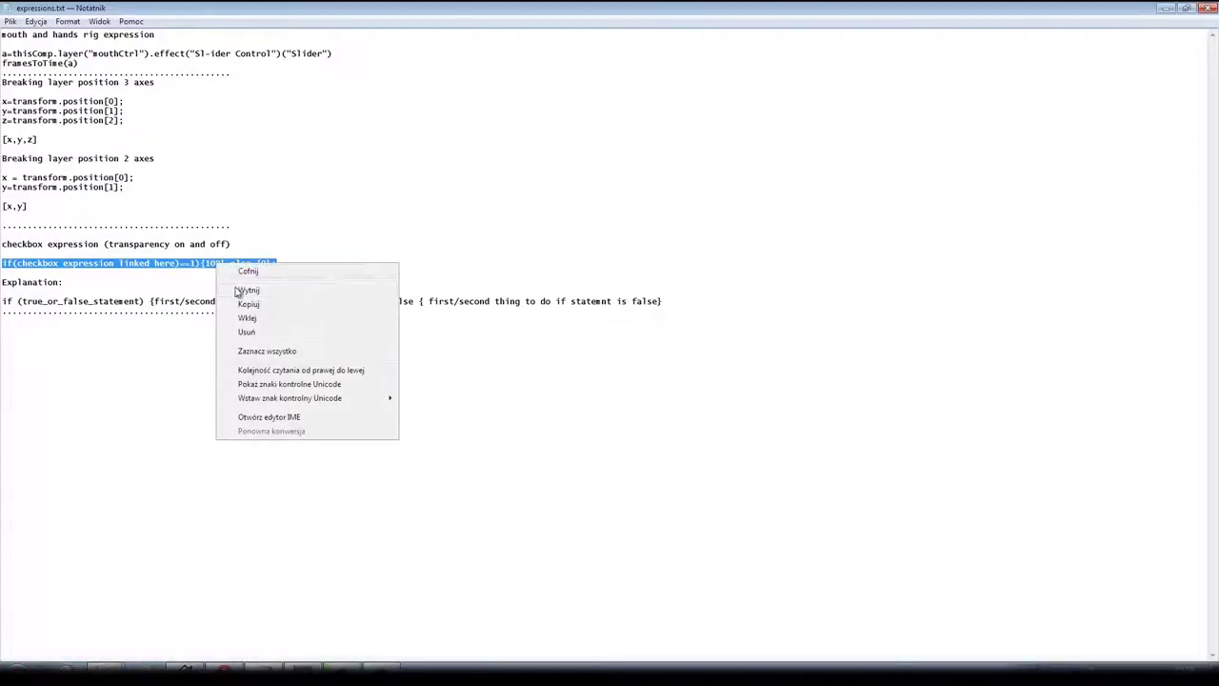
{"action": "left_click", "coordinate": [248, 304]}
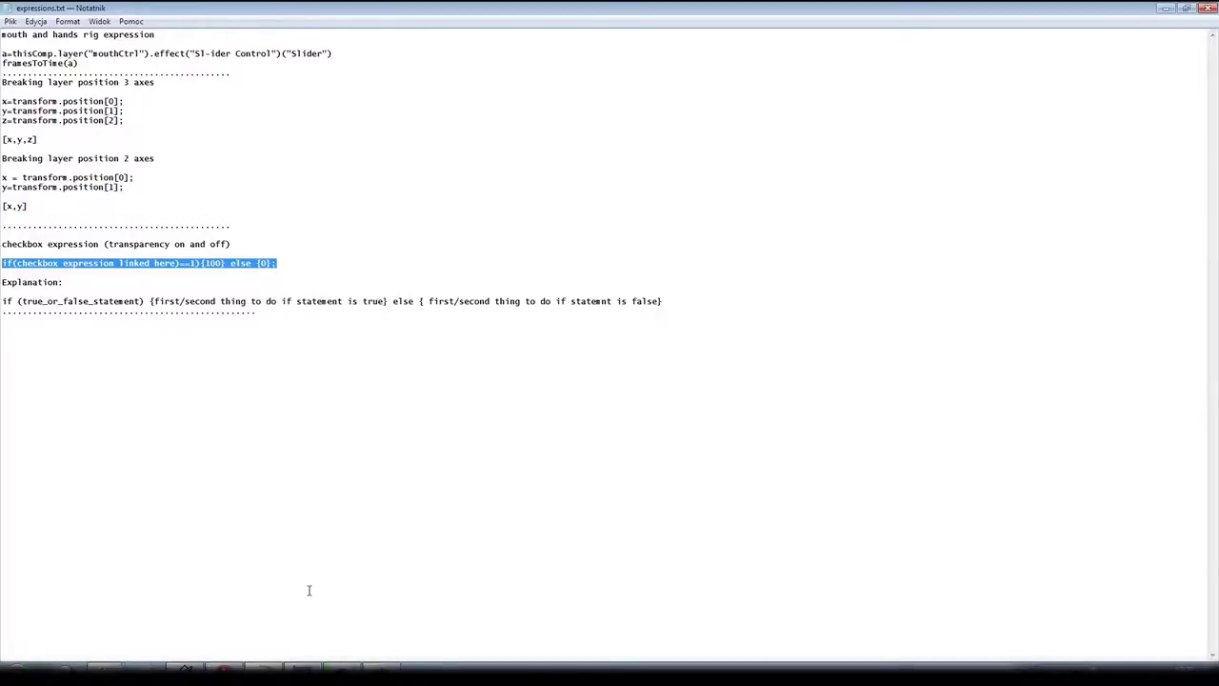
{"action": "key", "text": "alt+Tab"}
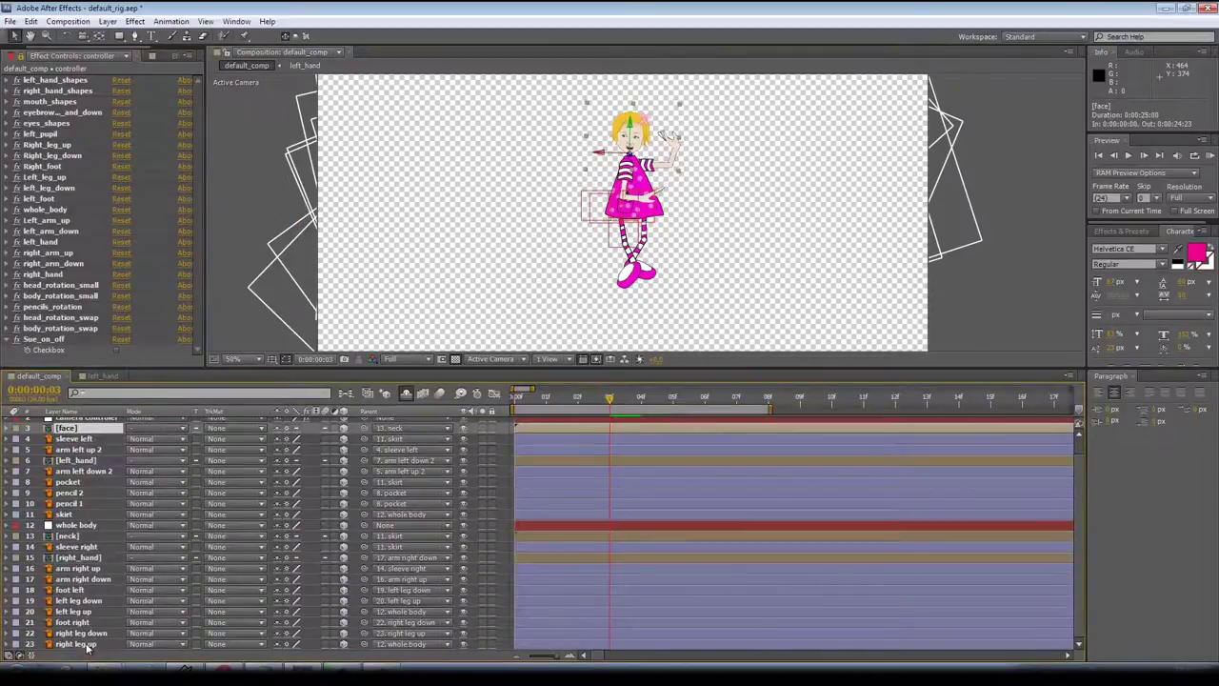
- Show Opacity for all layers from face to right leg up and paste the copied checkbox expression into the face layer's Opacity
{"action": "left_click", "coordinate": [86, 644], "text": "shift"}
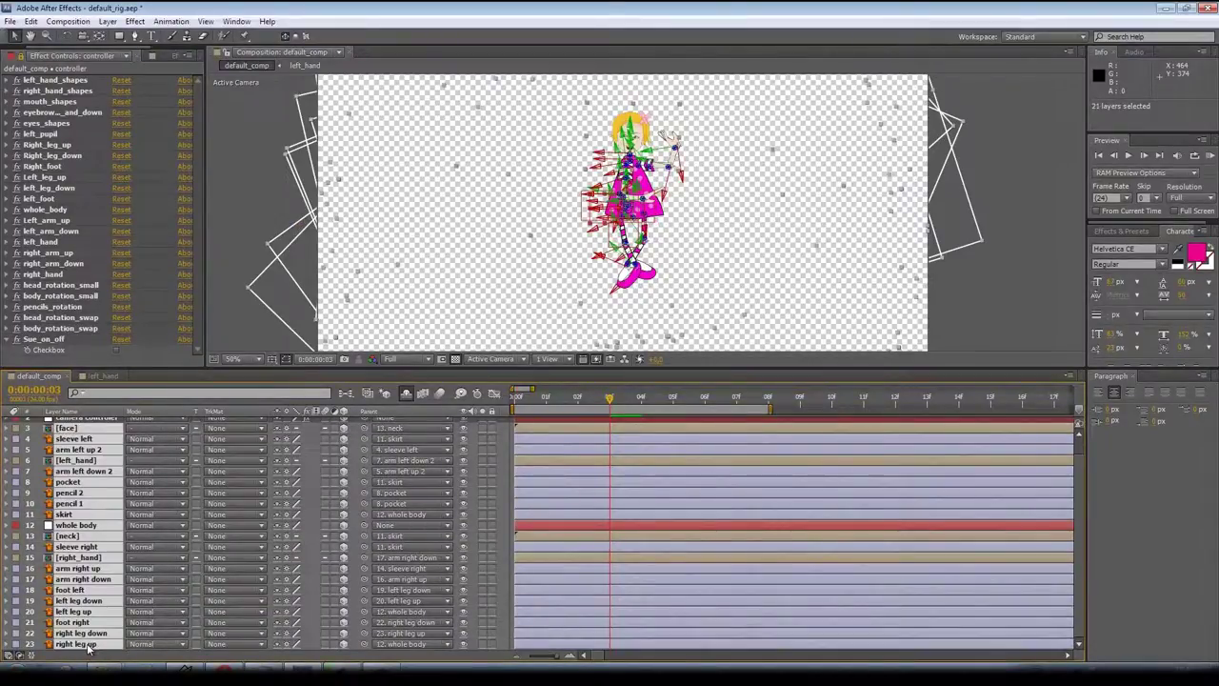
{"action": "key", "text": "t"}
{"action": "left_click", "coordinate": [39, 439], "text": "alt"}
{"action": "right_click", "coordinate": [531, 449]}
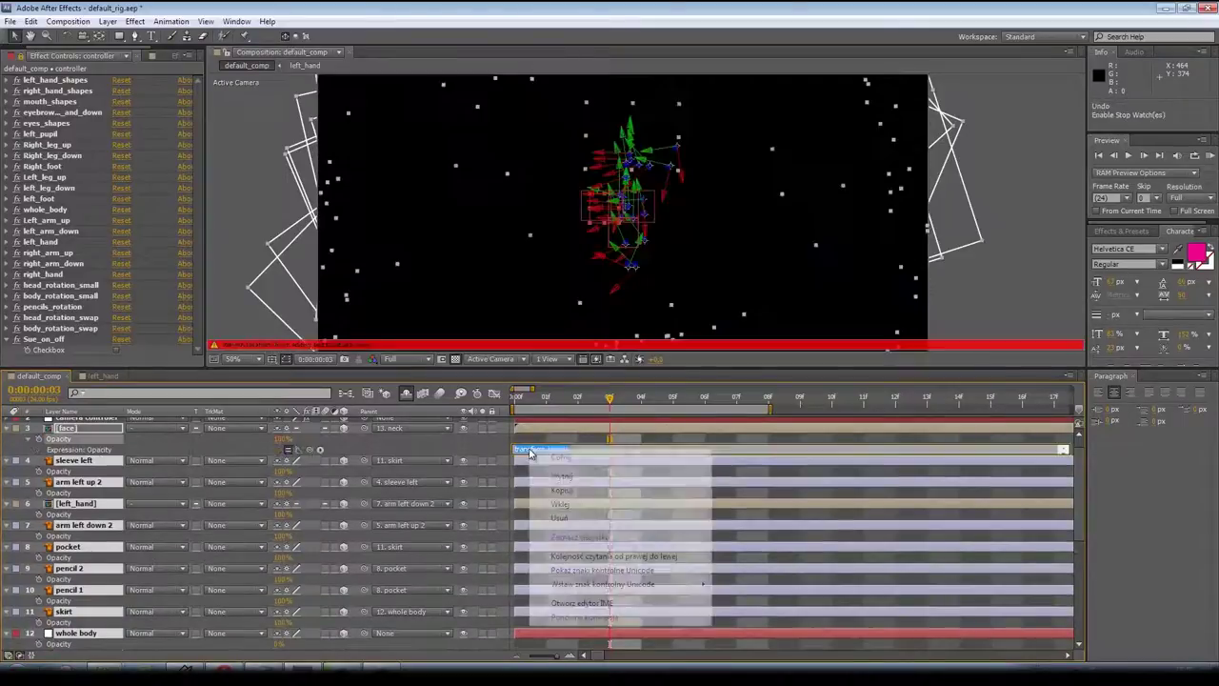
{"action": "left_click", "coordinate": [562, 506]}
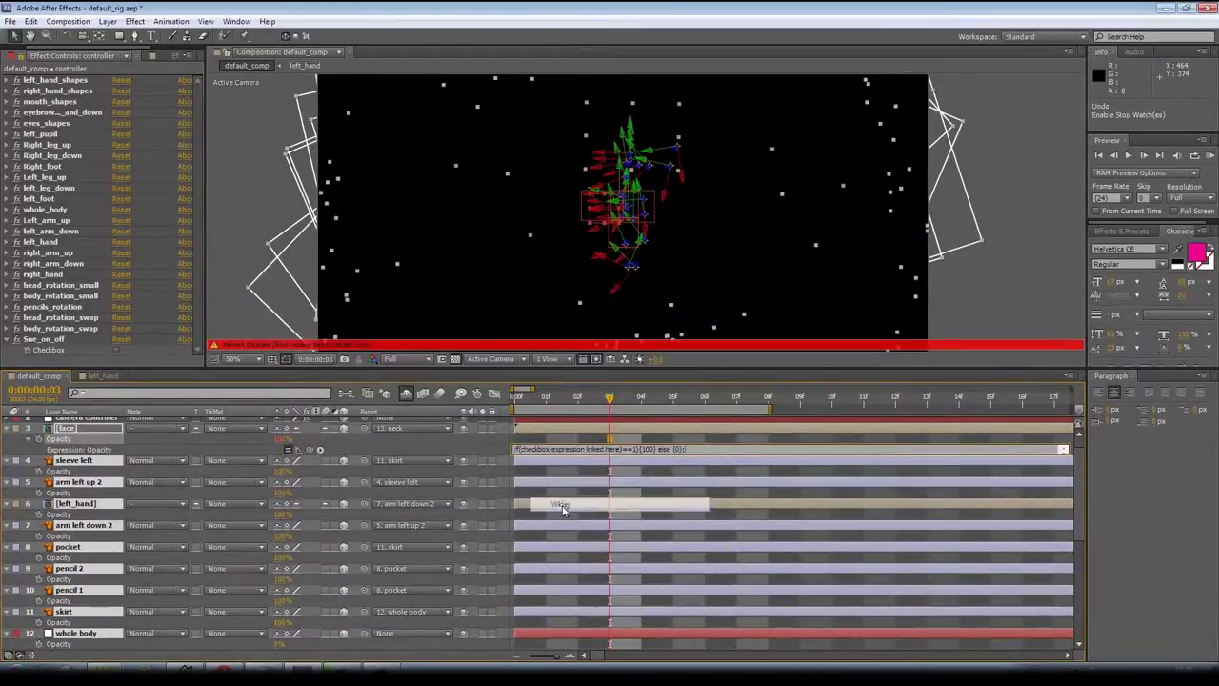
{"action": "left_click", "coordinate": [439, 441]}
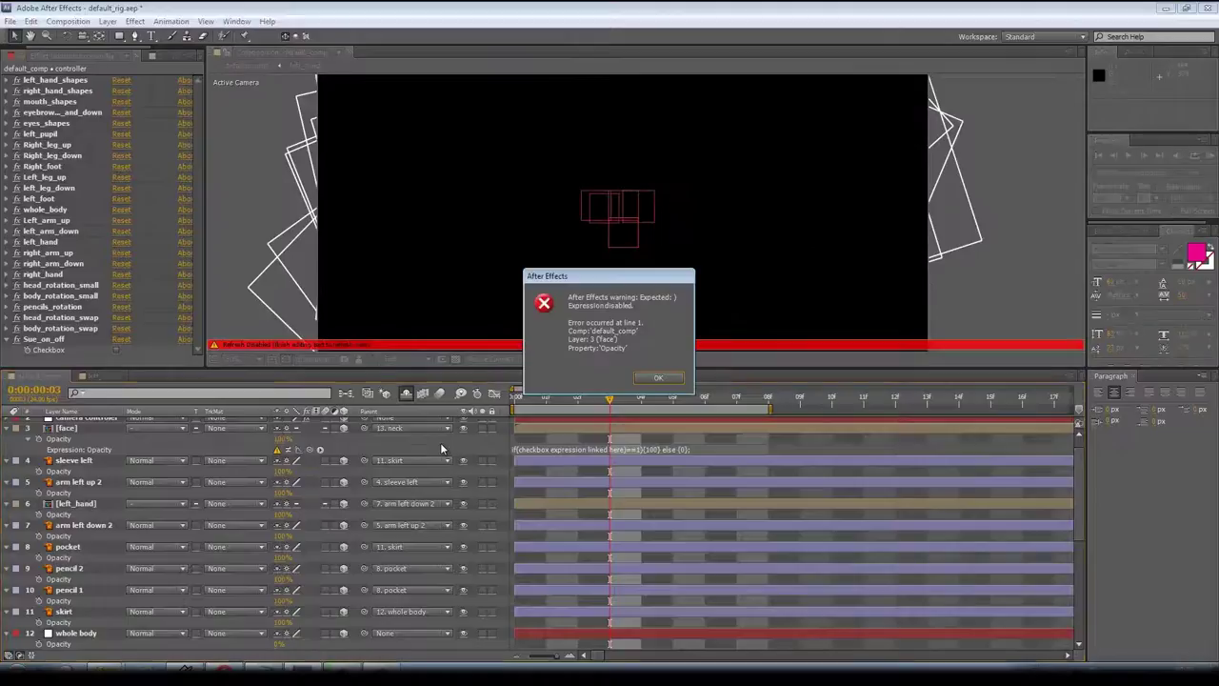
{"action": "left_click", "coordinate": [658, 378]}
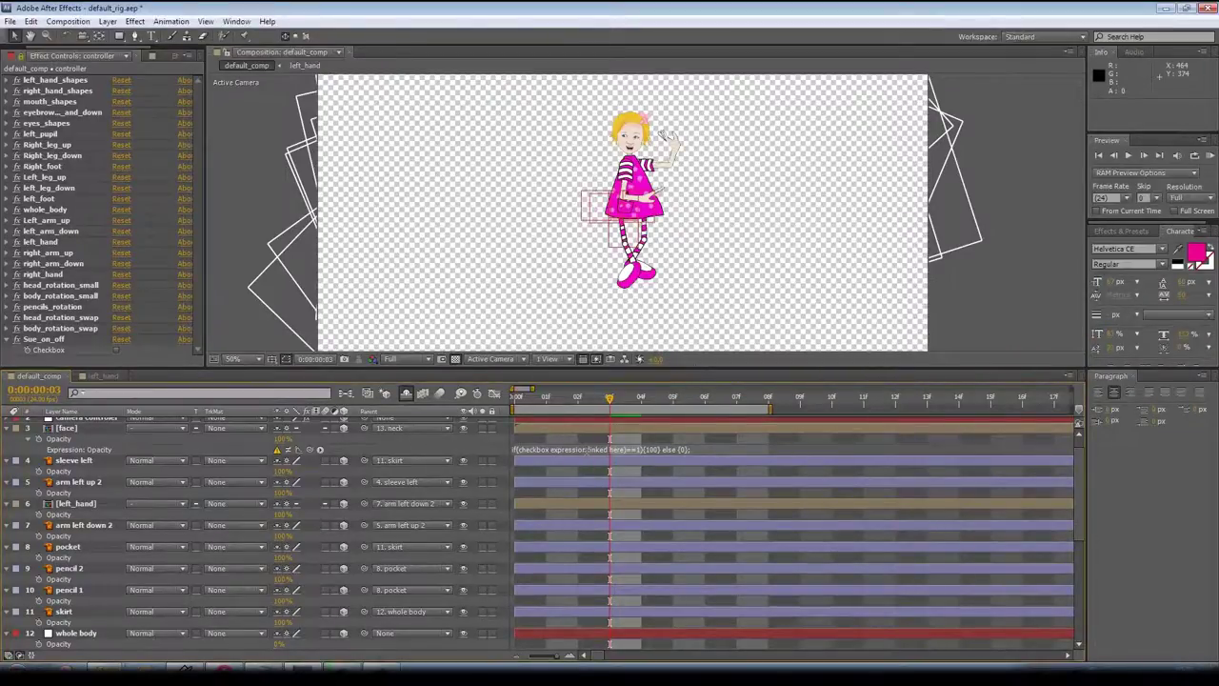
- Replace the placeholder in the face layer's Opacity expression with a link to the controller's Sue_on_off Checkbox
{"action": "left_click", "coordinate": [621, 449]}
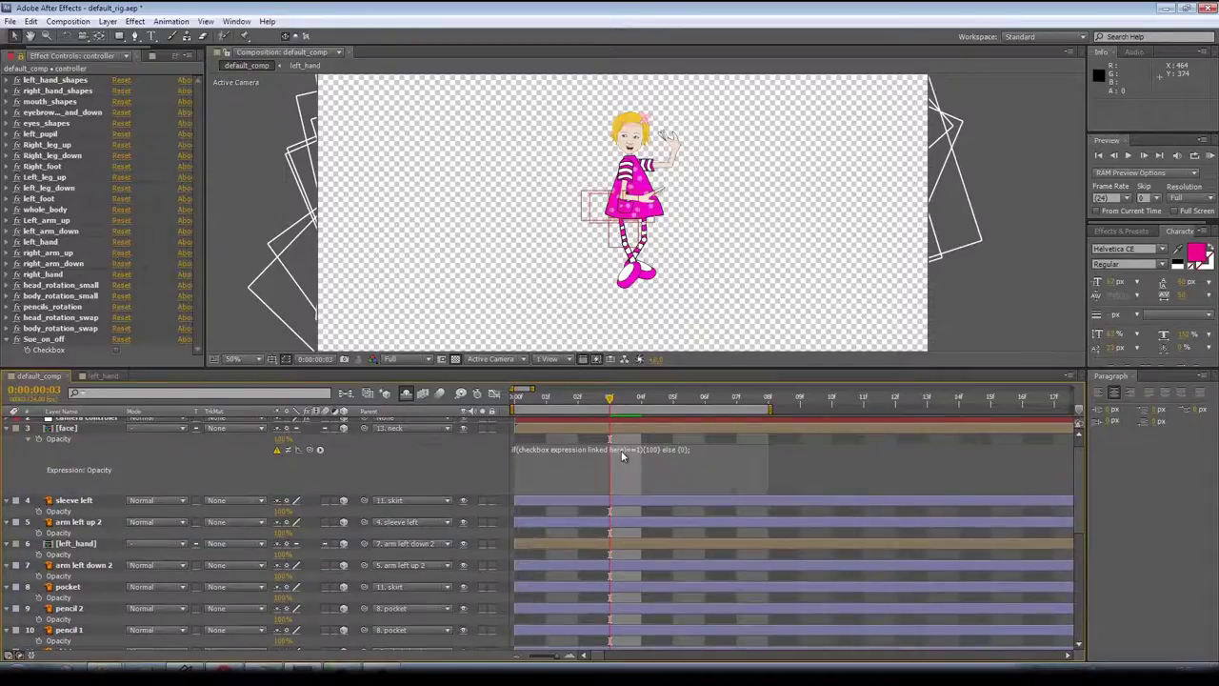
{"action": "left_click_drag", "start_coordinate": [621, 450], "coordinate": [534, 449]}
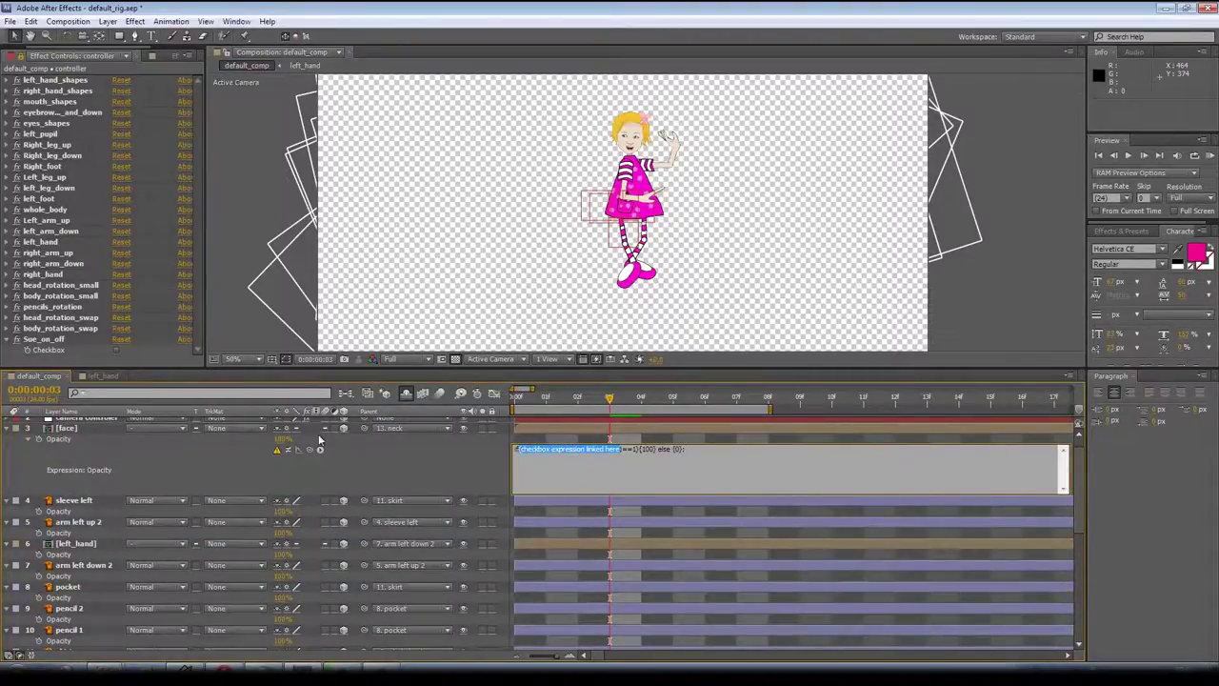
{"action": "left_click_drag", "start_coordinate": [254, 385], "coordinate": [67, 349]}
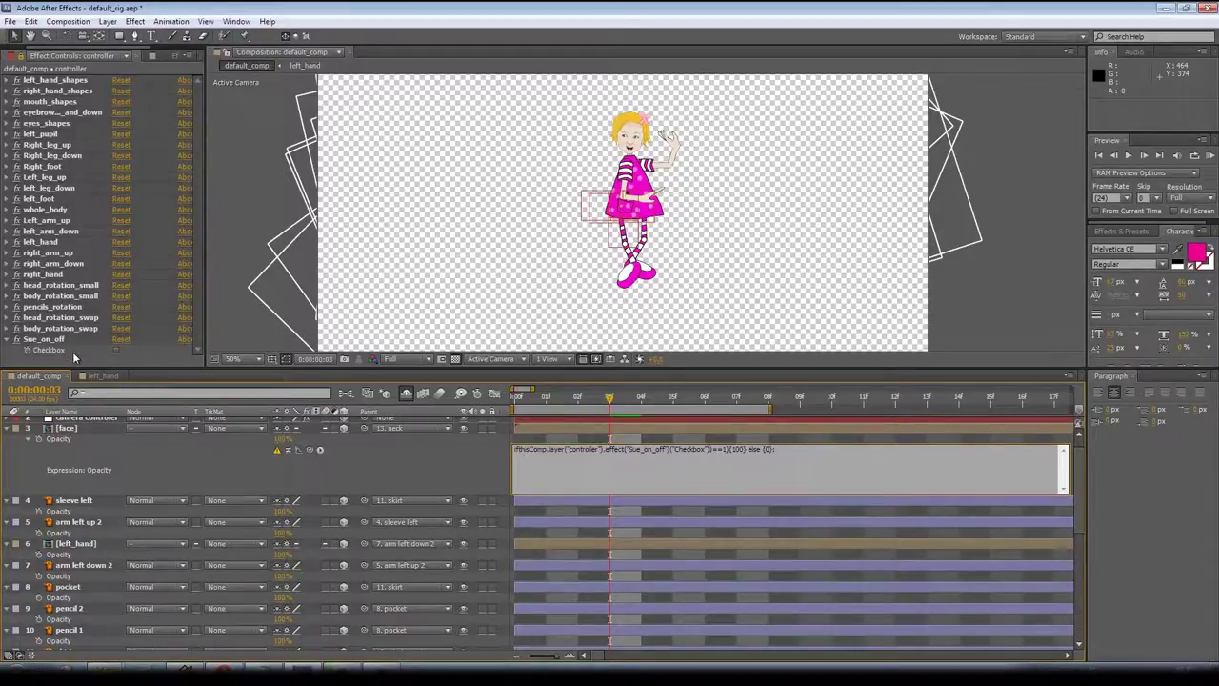
{"action": "left_click", "coordinate": [150, 353]}
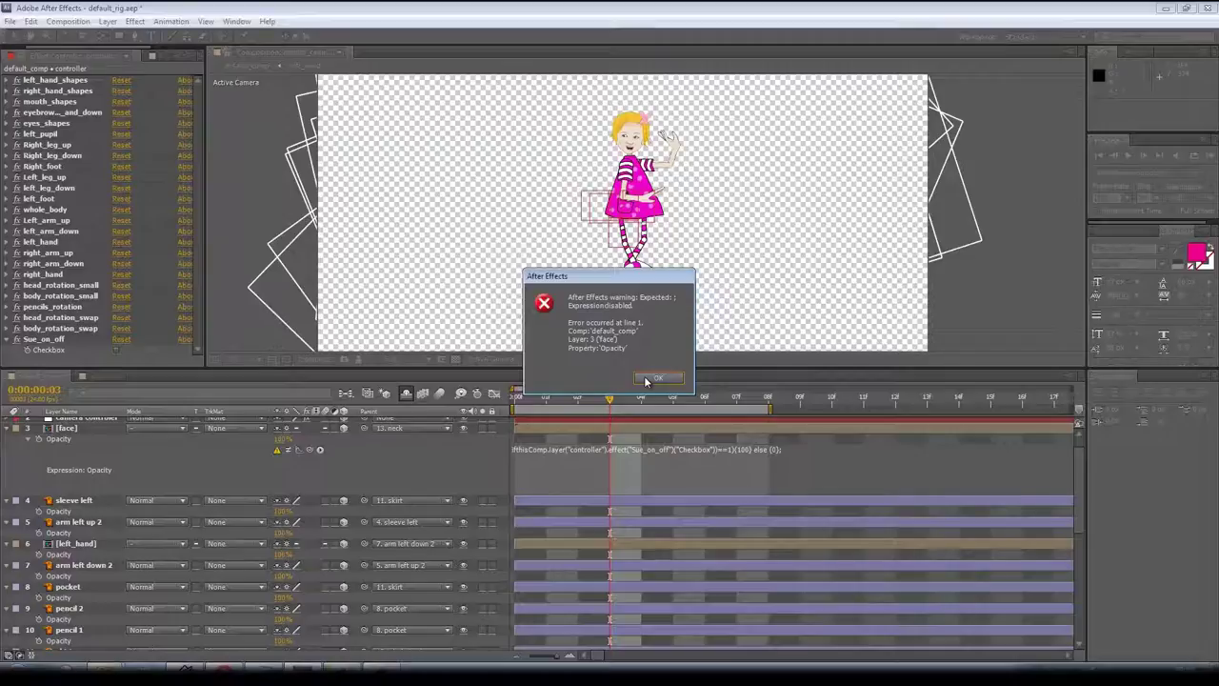
- Correct the parentheses around the Checkbox link in the face's Opacity expression and turn on the Sue_on_off checkbox
{"action": "left_click", "coordinate": [656, 378]}
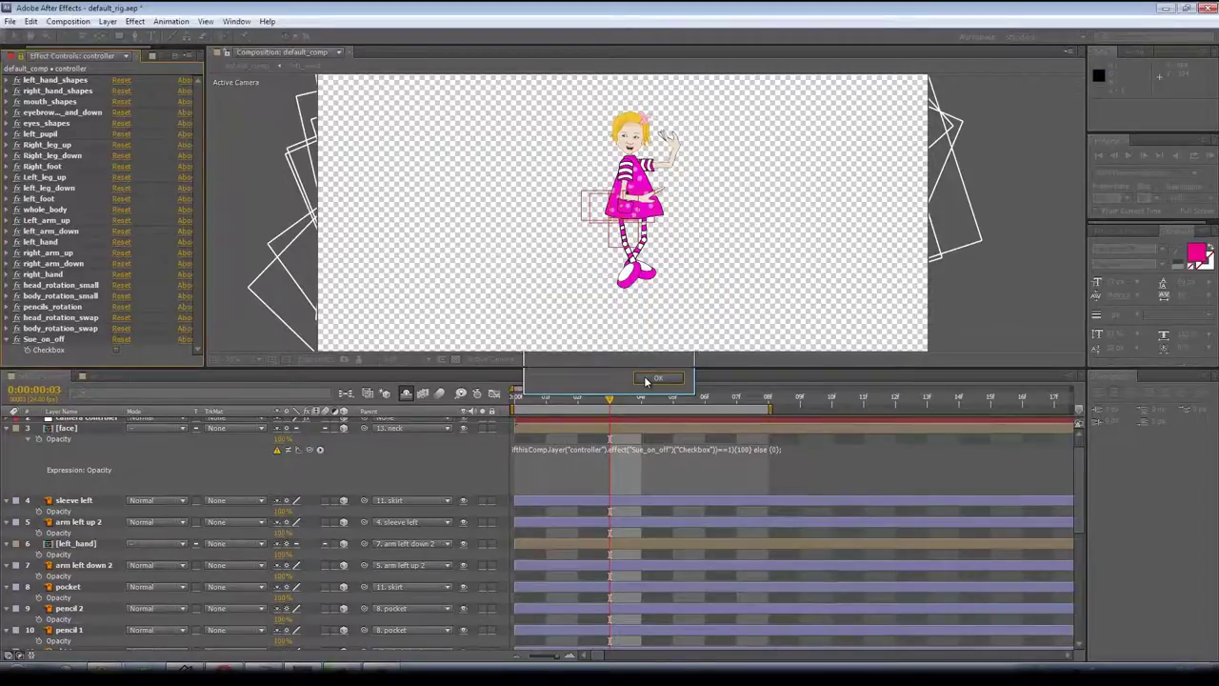
{"action": "left_click", "coordinate": [716, 456]}
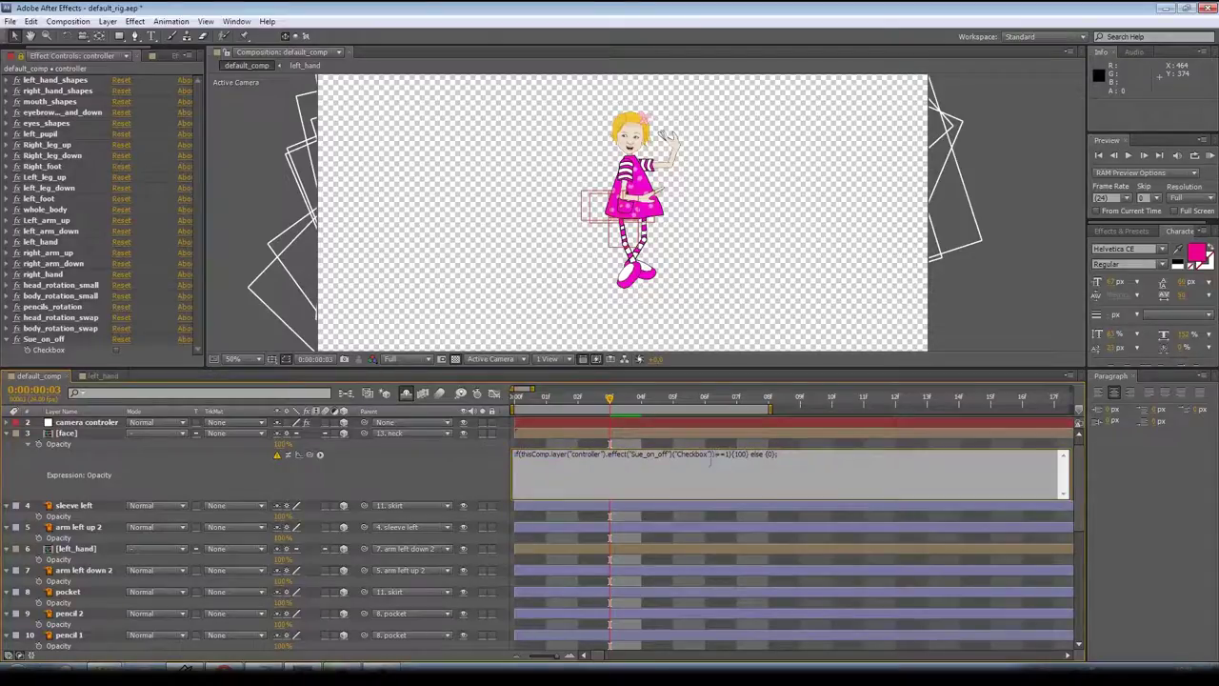
{"action": "left_click", "coordinate": [417, 474]}
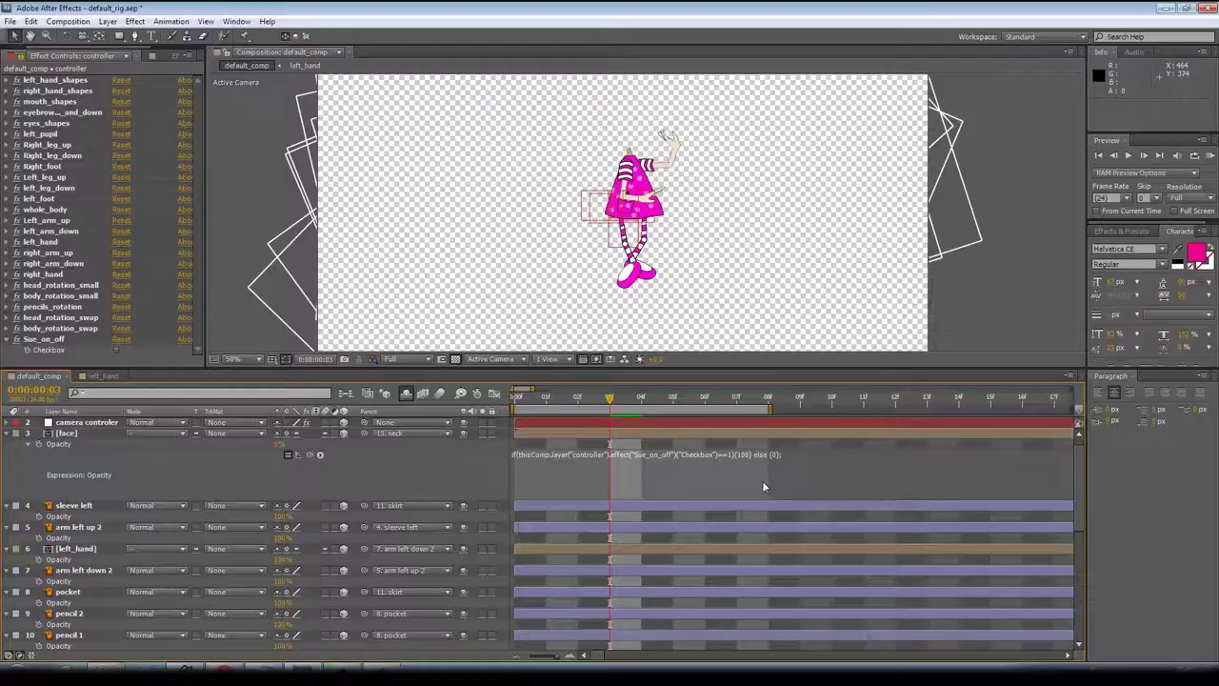
{"action": "left_click", "coordinate": [116, 350]}
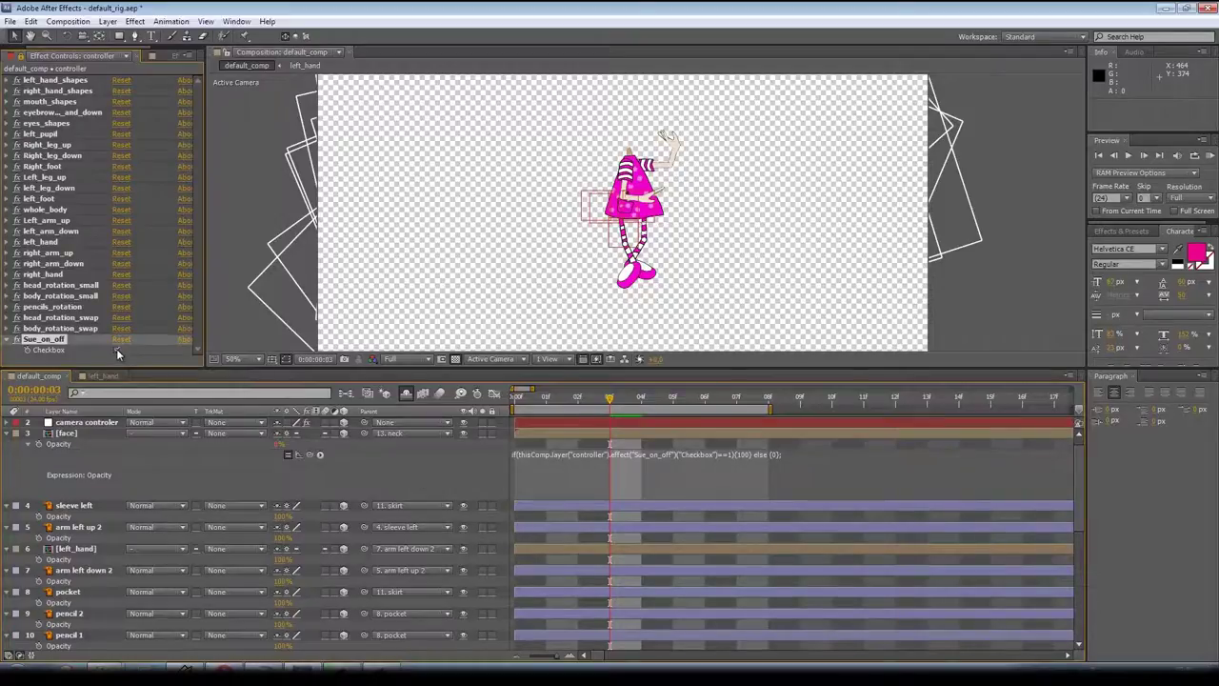
- Copy the face's complete Opacity expression into the sleeve left layer's Opacity and turn off the Sue_on_off checkbox
{"action": "left_click", "coordinate": [605, 452]}
{"action": "right_click", "coordinate": [605, 453]}
{"action": "left_click", "coordinate": [646, 497]}
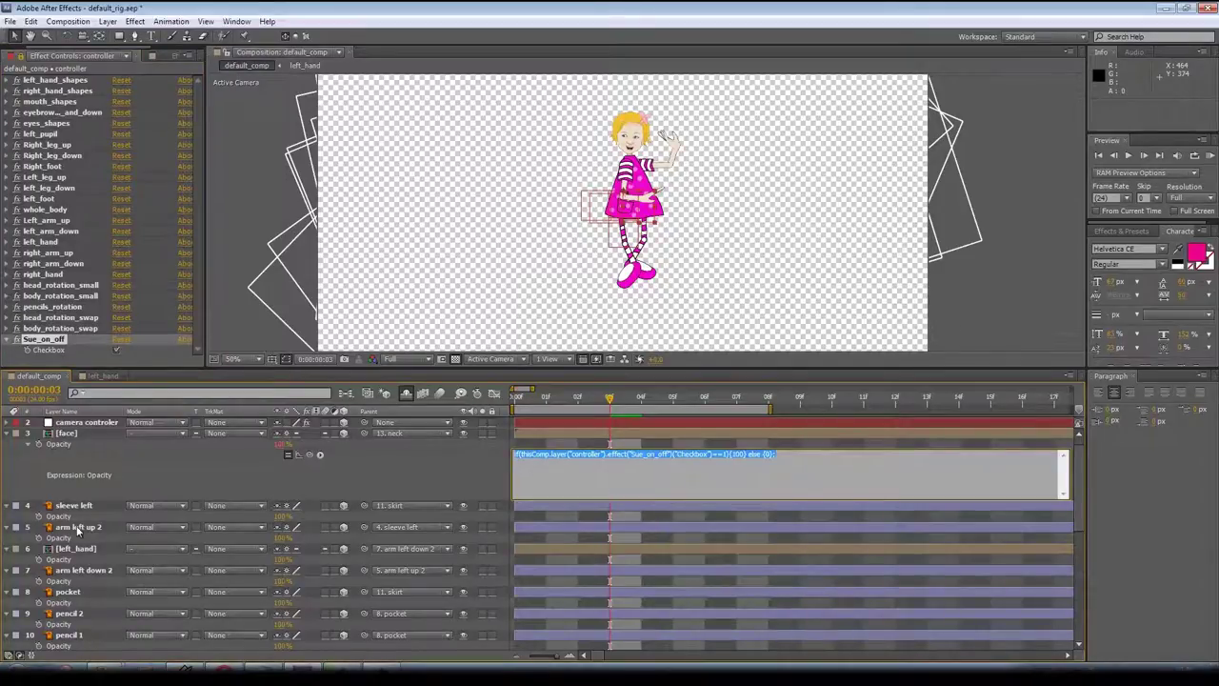
{"action": "left_click", "coordinate": [39, 517], "text": "alt"}
{"action": "right_click", "coordinate": [545, 528]}
{"action": "left_click", "coordinate": [576, 404]}
{"action": "left_click", "coordinate": [209, 464]}
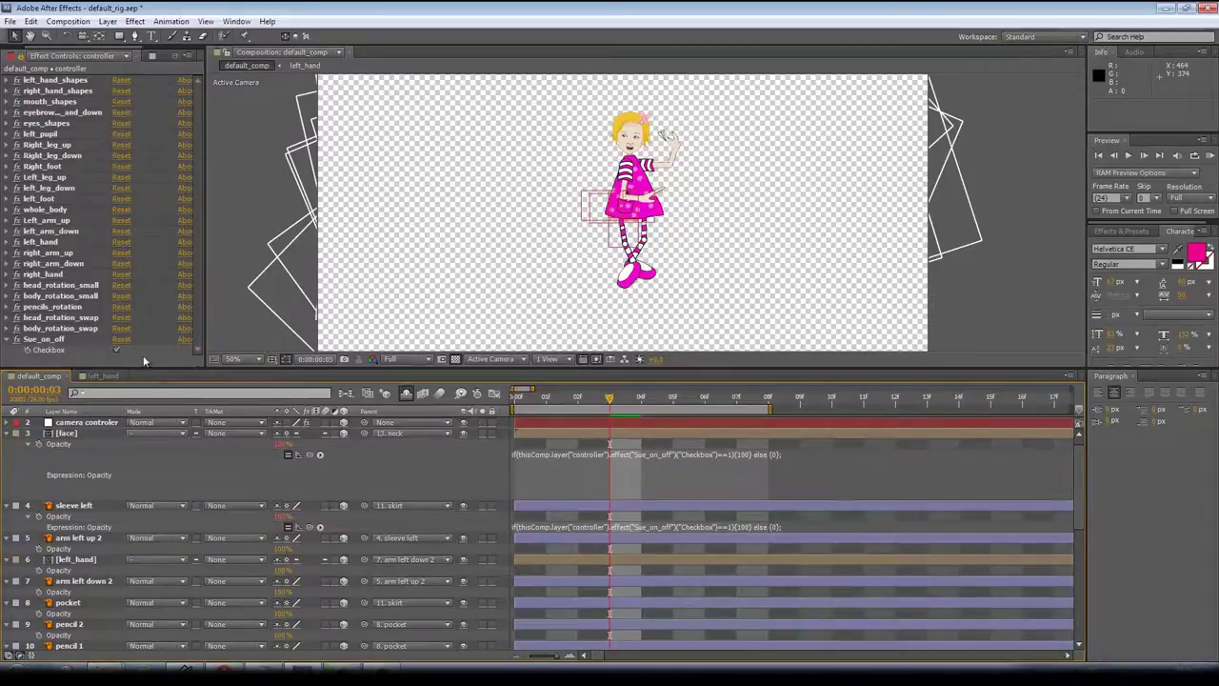
{"action": "left_click", "coordinate": [116, 350]}
{"action": "left_click", "coordinate": [112, 351]}
- Paste the Sue_on_off checkbox expression into the Opacity of arm left up 2, left_hand and arm left down 2
{"action": "left_click", "coordinate": [39, 548], "text": "alt"}
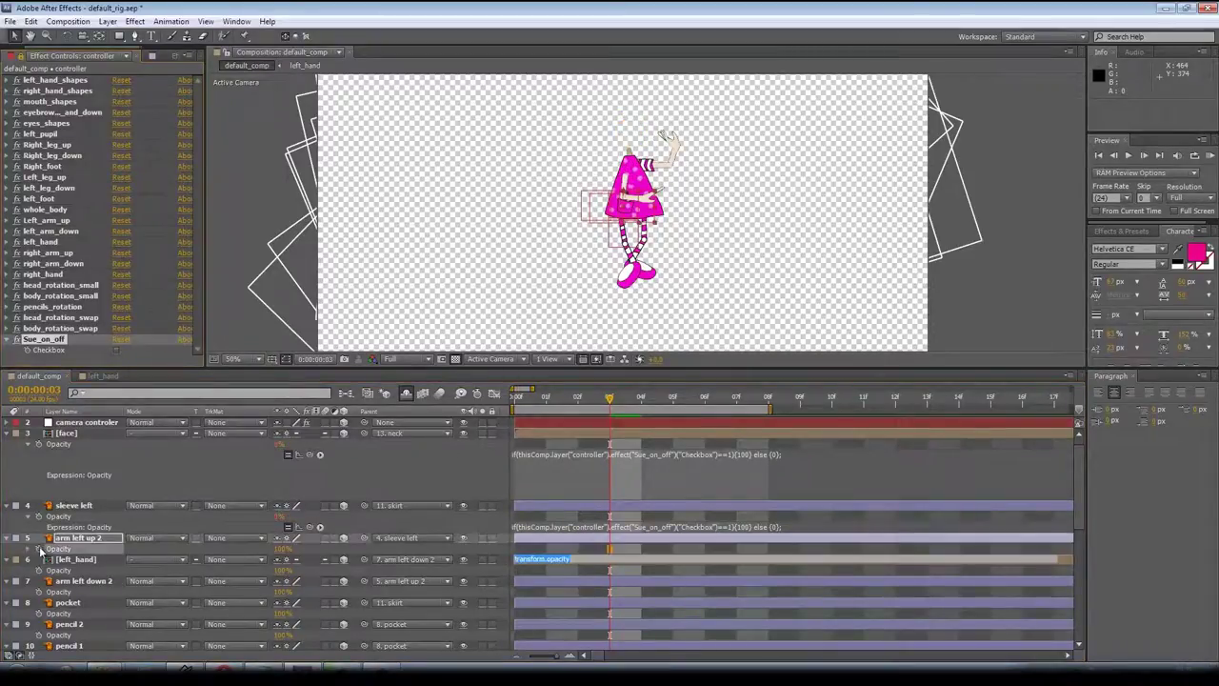
{"action": "right_click", "coordinate": [558, 560]}
{"action": "left_click", "coordinate": [590, 436]}
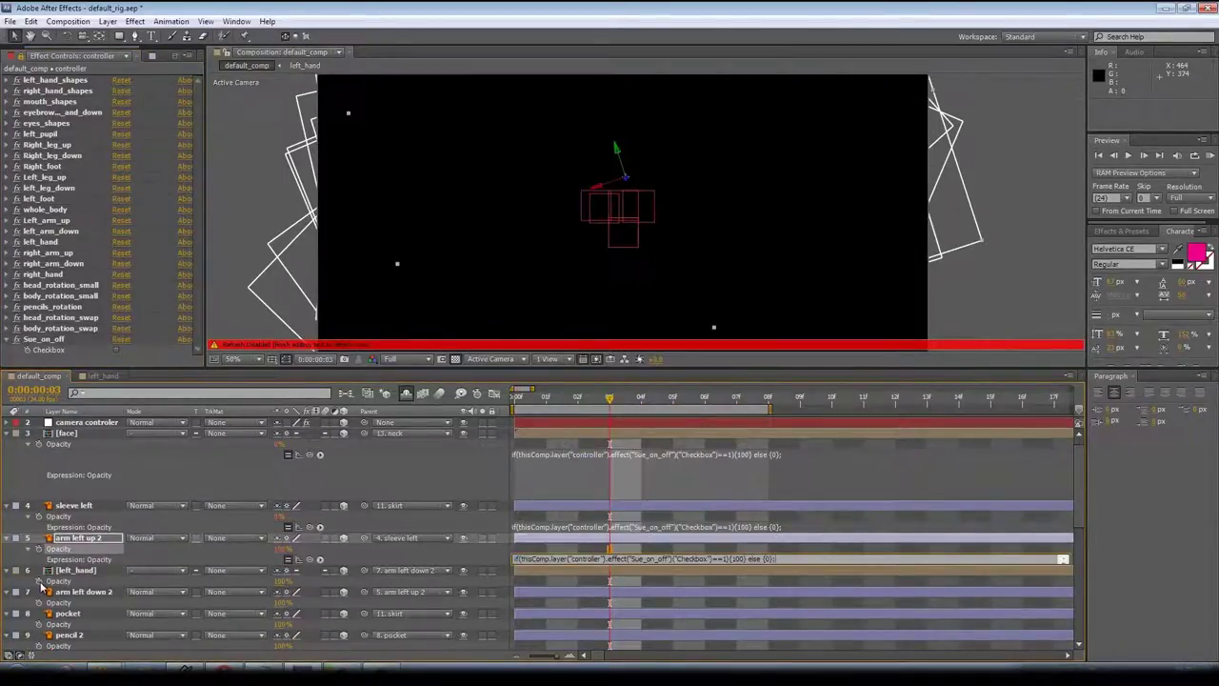
{"action": "left_click", "coordinate": [39, 581], "text": "alt"}
{"action": "right_click", "coordinate": [516, 591]}
{"action": "left_click", "coordinate": [570, 467]}
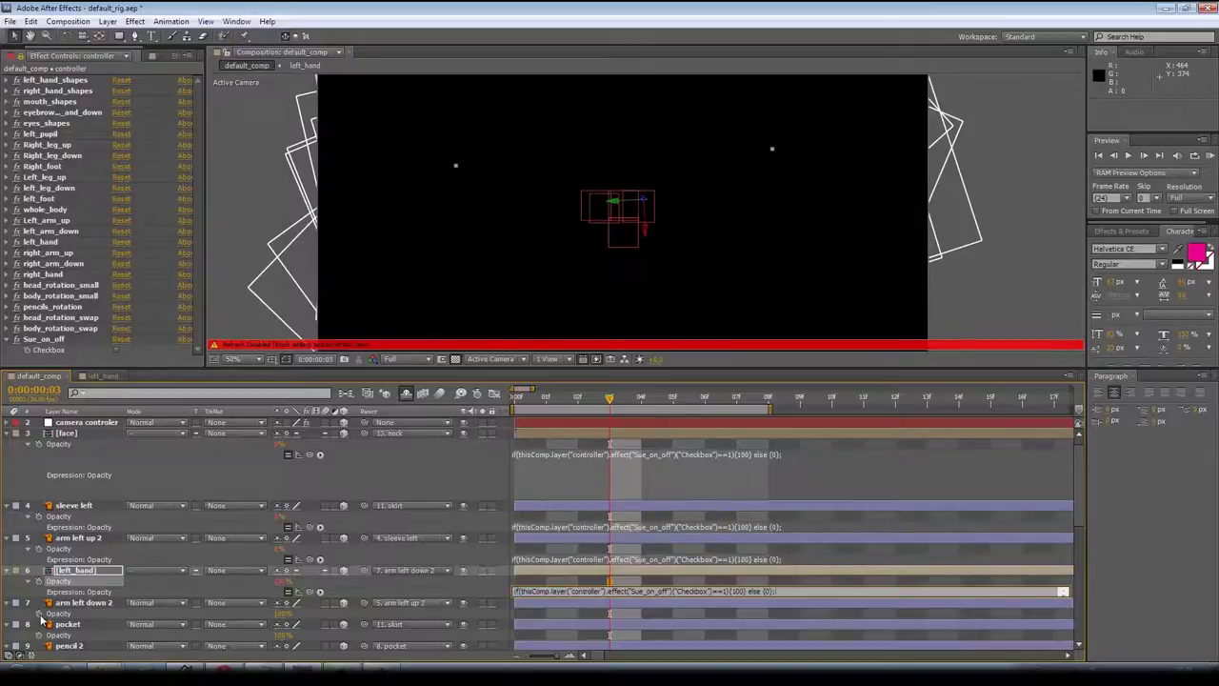
{"action": "left_click", "coordinate": [39, 614], "text": "alt"}
{"action": "right_click", "coordinate": [577, 624]}
{"action": "left_click", "coordinate": [600, 499]}
- Paste the Sue_on_off checkbox expression into the Opacity of the pocket and pencil 2 layers
{"action": "left_click", "coordinate": [63, 646]}
{"action": "key", "text": "Caps_Lock"}
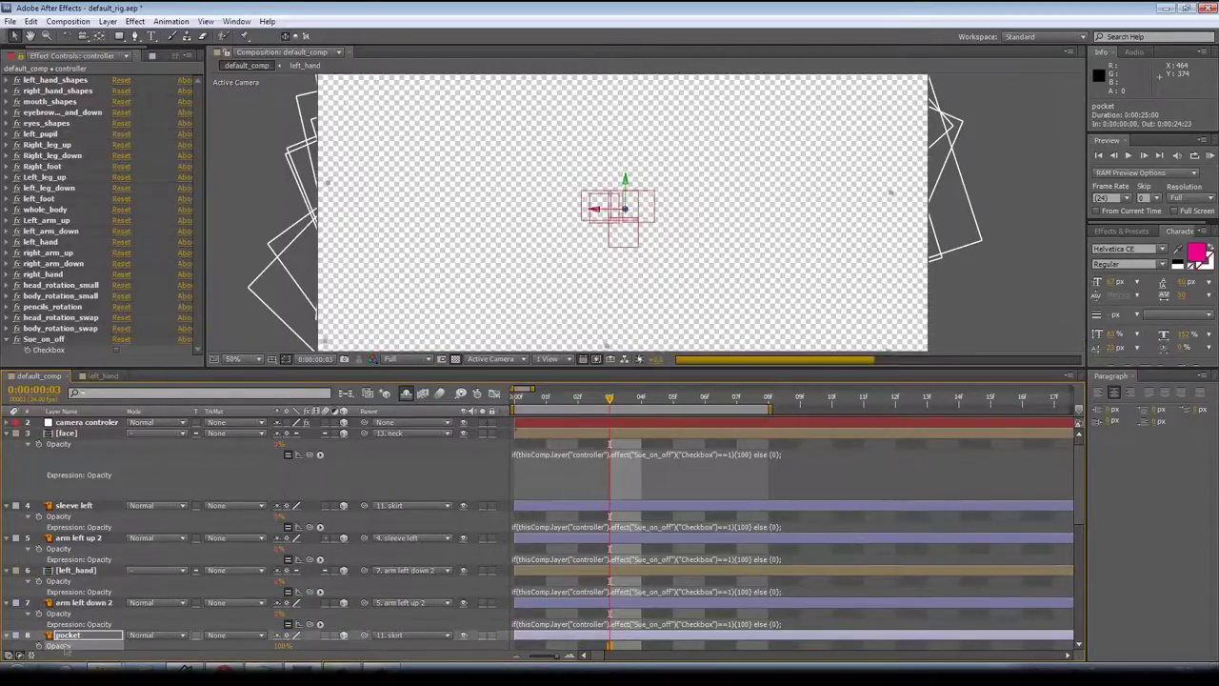
{"action": "scroll", "coordinate": [63, 648], "scroll_direction": "down", "scroll_amount": 2}
{"action": "left_click", "coordinate": [39, 580], "text": "alt"}
{"action": "right_click", "coordinate": [515, 587]}
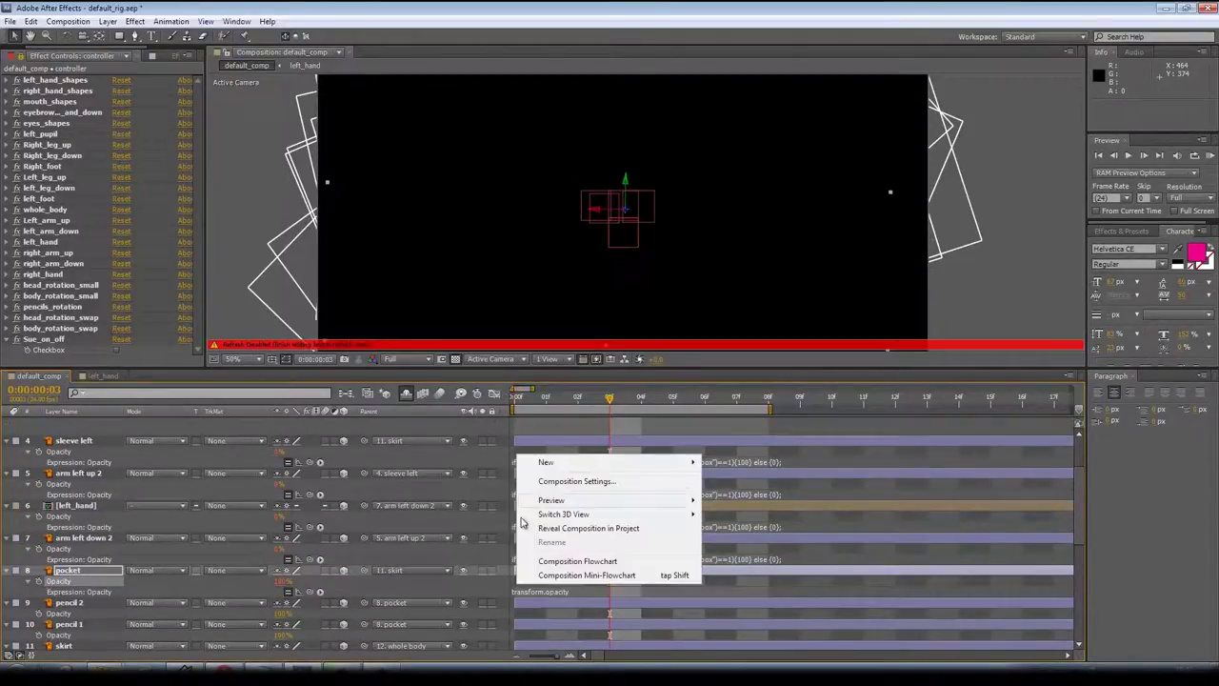
{"action": "left_click", "coordinate": [459, 596]}
{"action": "right_click", "coordinate": [543, 591]}
{"action": "left_click", "coordinate": [569, 466]}
{"action": "left_click", "coordinate": [39, 613], "text": "alt"}
{"action": "right_click", "coordinate": [540, 624]}
{"action": "left_click", "coordinate": [568, 499]}
- Paste the Sue_on_off checkbox expression into the Opacity of the pencil 1 and skirt layers
{"action": "scroll", "coordinate": [179, 607], "scroll_direction": "down", "scroll_amount": 2}
{"action": "left_click", "coordinate": [39, 581], "text": "alt"}
{"action": "right_click", "coordinate": [539, 591]}
{"action": "left_click", "coordinate": [565, 466]}
{"action": "left_click", "coordinate": [39, 613], "text": "alt"}
{"action": "right_click", "coordinate": [541, 624]}
{"action": "left_click", "coordinate": [568, 499]}
- Paste the Sue_on_off checkbox expression into the Opacity of the neck, sleeve right and right_hand layers
{"action": "scroll", "coordinate": [57, 619], "scroll_direction": "down", "scroll_amount": 2}
{"action": "left_click", "coordinate": [39, 603], "text": "alt"}
{"action": "right_click", "coordinate": [549, 613]}
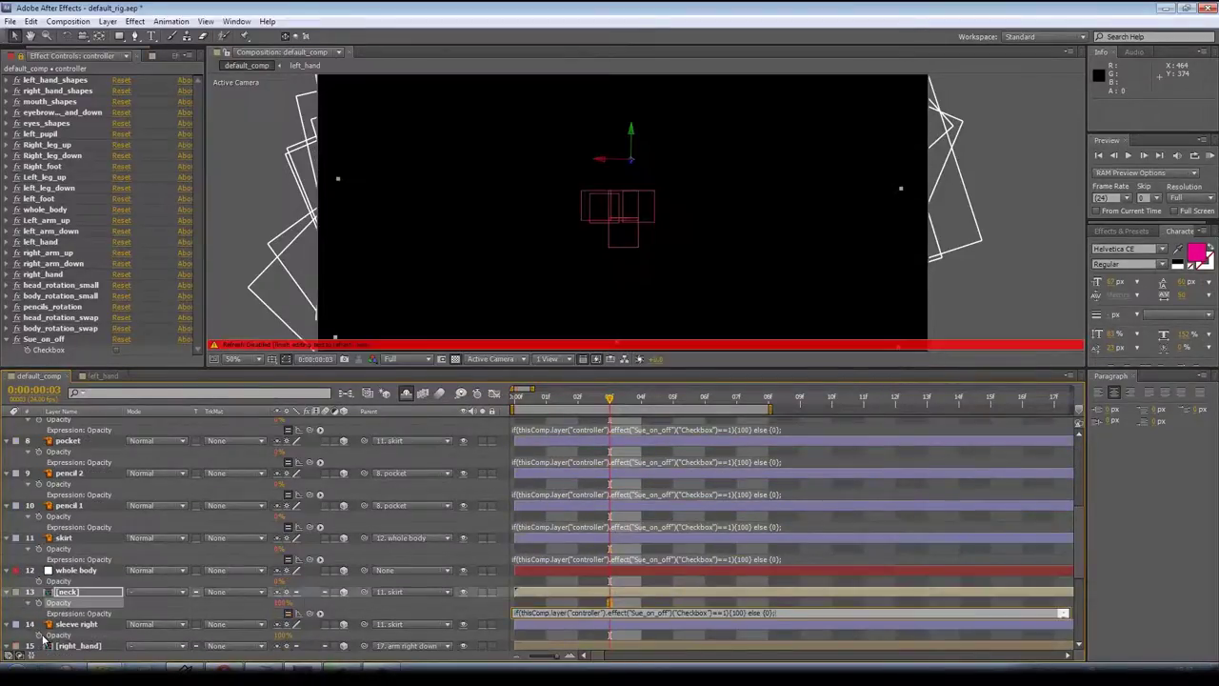
{"action": "left_click", "coordinate": [39, 635], "text": "alt"}
{"action": "right_click", "coordinate": [533, 646]}
{"action": "left_click", "coordinate": [560, 520]}
{"action": "scroll", "coordinate": [76, 636], "scroll_direction": "down", "scroll_amount": 1}
{"action": "left_click", "coordinate": [39, 635], "text": "alt"}
{"action": "right_click", "coordinate": [537, 645]}
{"action": "left_click", "coordinate": [564, 520]}
- Paste the Sue_on_off checkbox expression into the Opacity of the arm right up and arm right down layers
{"action": "scroll", "coordinate": [114, 619], "scroll_direction": "down", "scroll_amount": 4}
{"action": "left_click", "coordinate": [39, 536], "text": "alt"}
{"action": "right_click", "coordinate": [529, 550]}
{"action": "left_click", "coordinate": [556, 424]}
{"action": "left_click", "coordinate": [39, 568], "text": "alt"}
{"action": "right_click", "coordinate": [537, 581]}
{"action": "left_click", "coordinate": [564, 452]}
{"action": "left_click", "coordinate": [39, 601], "text": "alt"}
{"action": "right_click", "coordinate": [536, 618]}
{"action": "right_click", "coordinate": [563, 580]}
{"action": "left_click", "coordinate": [564, 547]}
{"action": "right_click", "coordinate": [560, 549]}
{"action": "left_click", "coordinate": [585, 413]}
{"action": "left_click", "coordinate": [552, 579]}
{"action": "right_click", "coordinate": [539, 582]}
{"action": "left_click", "coordinate": [565, 455]}
- Paste the Sue_on_off checkbox expression into the Opacity of the foot left and left leg down layers
{"action": "left_click", "coordinate": [558, 612]}
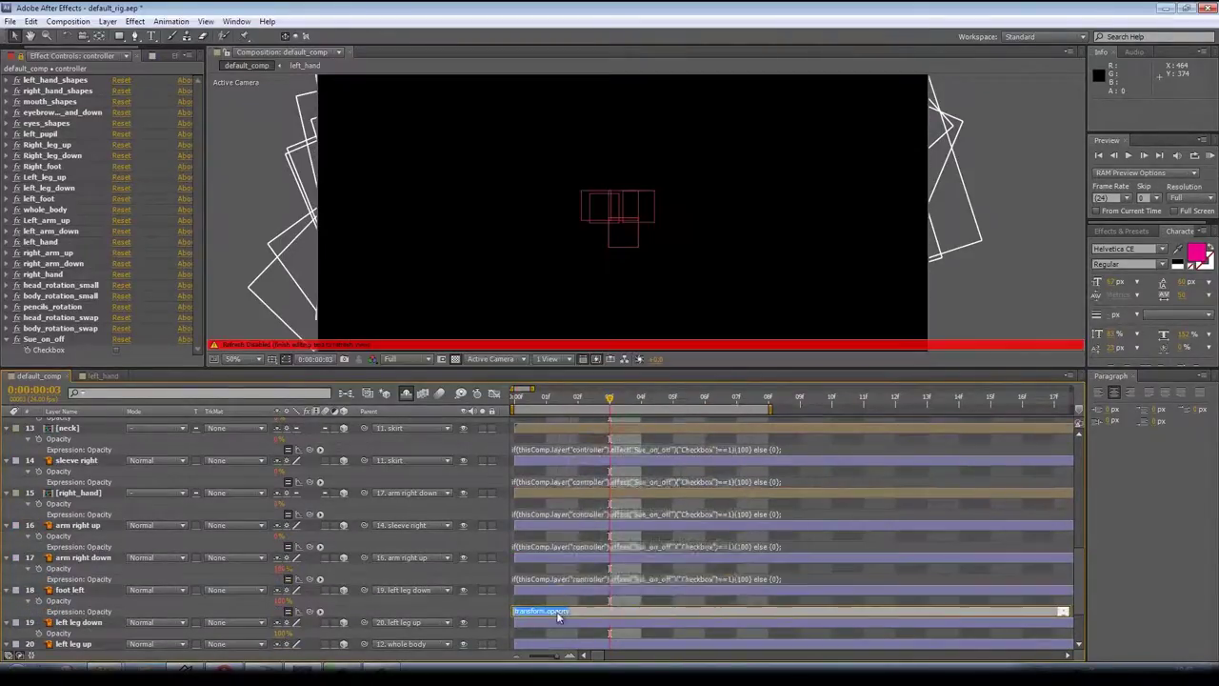
{"action": "right_click", "coordinate": [554, 612]}
{"action": "left_click", "coordinate": [579, 488]}
{"action": "left_click", "coordinate": [39, 633], "text": "alt"}
{"action": "right_click", "coordinate": [540, 644]}
{"action": "left_click", "coordinate": [569, 520]}
- Paste the Sue_on_off checkbox expression into the Opacity of left leg up, foot right, right leg down and right leg up
{"action": "scroll", "coordinate": [286, 636], "scroll_direction": "down", "scroll_amount": 2}
{"action": "left_click", "coordinate": [39, 601], "text": "alt"}
{"action": "right_click", "coordinate": [543, 612]}
{"action": "right_click", "coordinate": [555, 643]}
{"action": "left_click", "coordinate": [585, 520]}
{"action": "scroll", "coordinate": [388, 649], "scroll_direction": "down", "scroll_amount": 2}
{"action": "left_click", "coordinate": [39, 621], "text": "alt"}
{"action": "right_click", "coordinate": [553, 632]}
{"action": "left_click", "coordinate": [583, 506]}
{"action": "left_click", "coordinate": [39, 633], "text": "alt"}
{"action": "right_click", "coordinate": [550, 640]}
{"action": "left_click", "coordinate": [604, 520]}
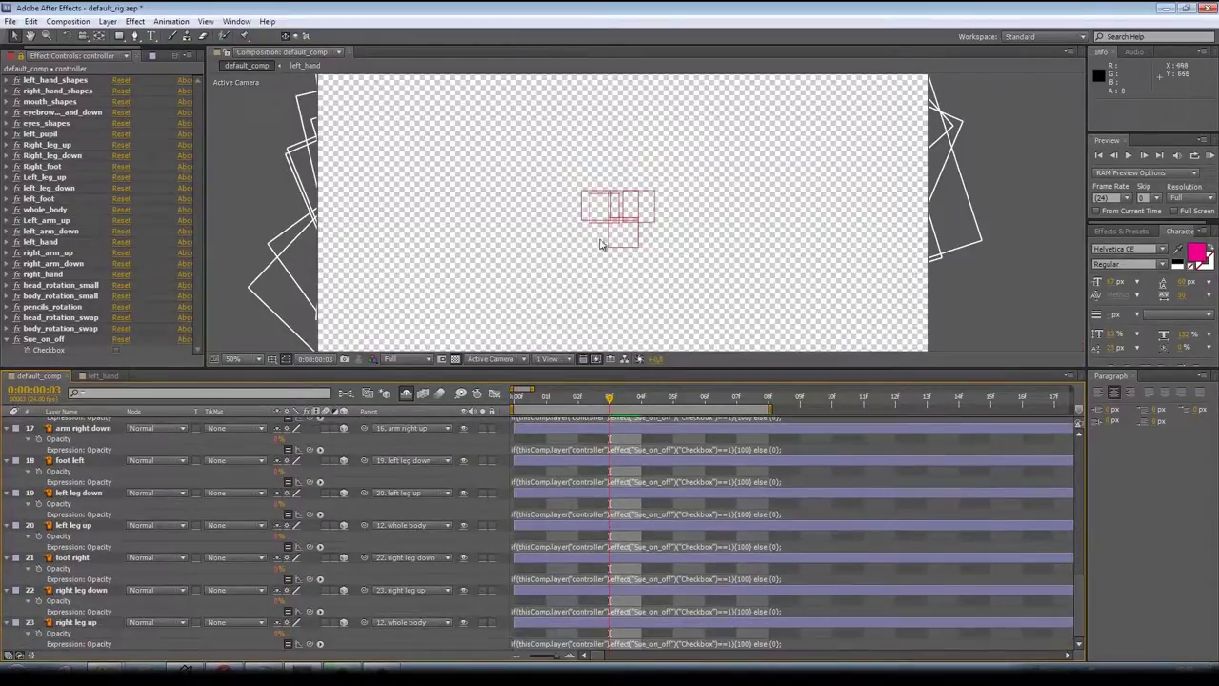
- Toggle the Sue_on_off checkbox to test the girl's visibility and collapse the properties of all layers
{"action": "left_click", "coordinate": [116, 350]}
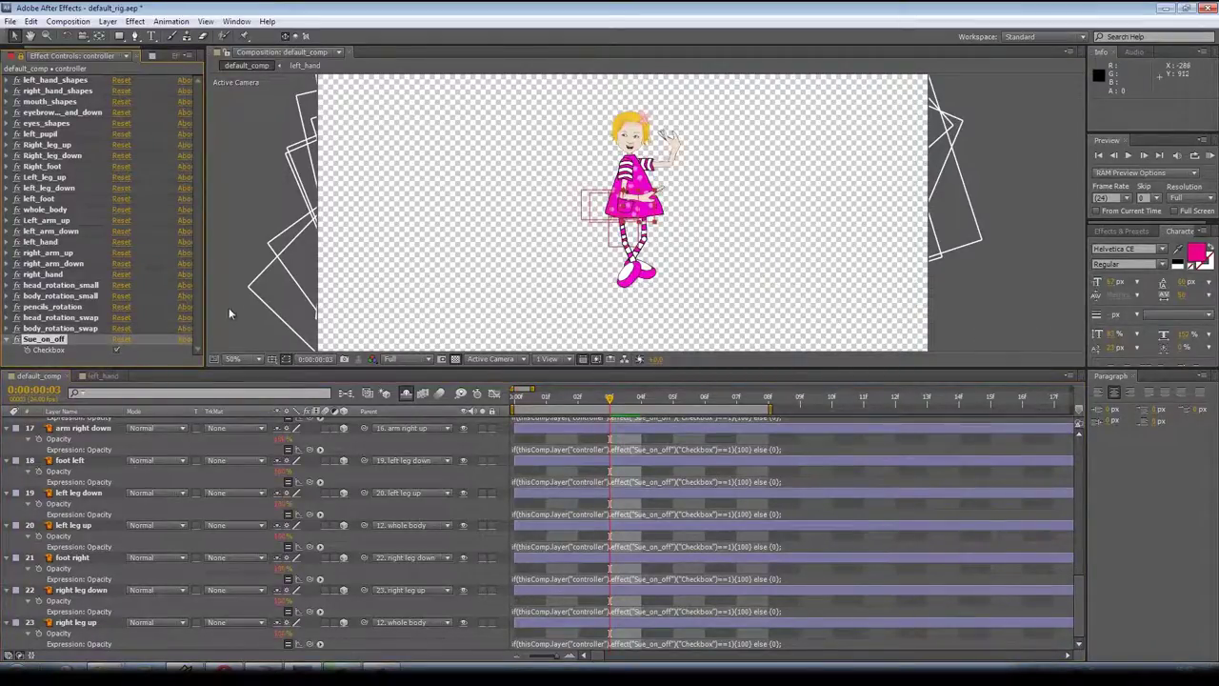
{"action": "left_click", "coordinate": [117, 348]}
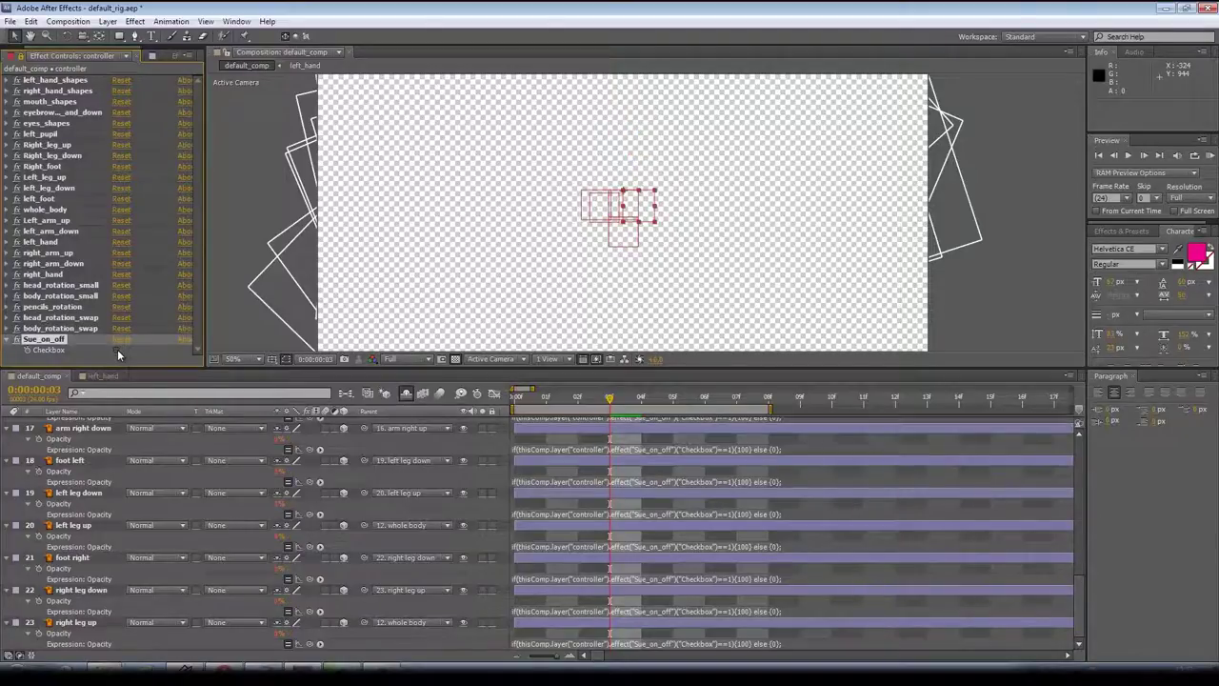
{"action": "left_click", "coordinate": [84, 458]}
{"action": "key", "text": "ctrl+a"}
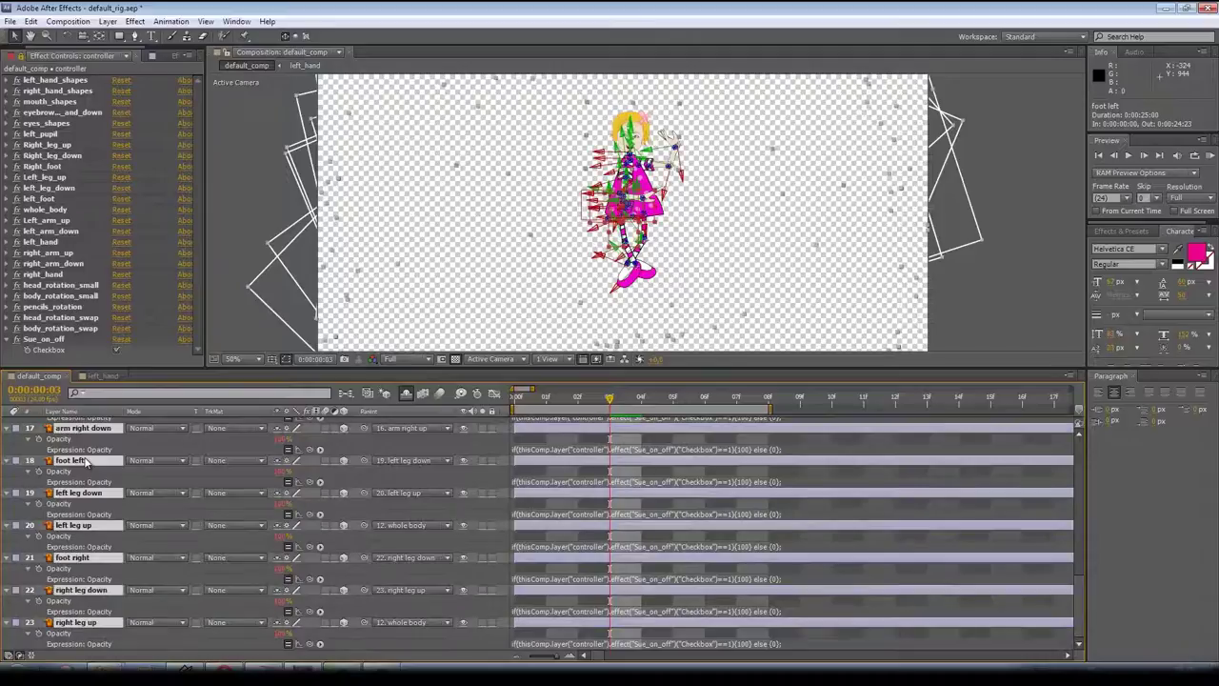
{"action": "left_click", "coordinate": [12, 430]}
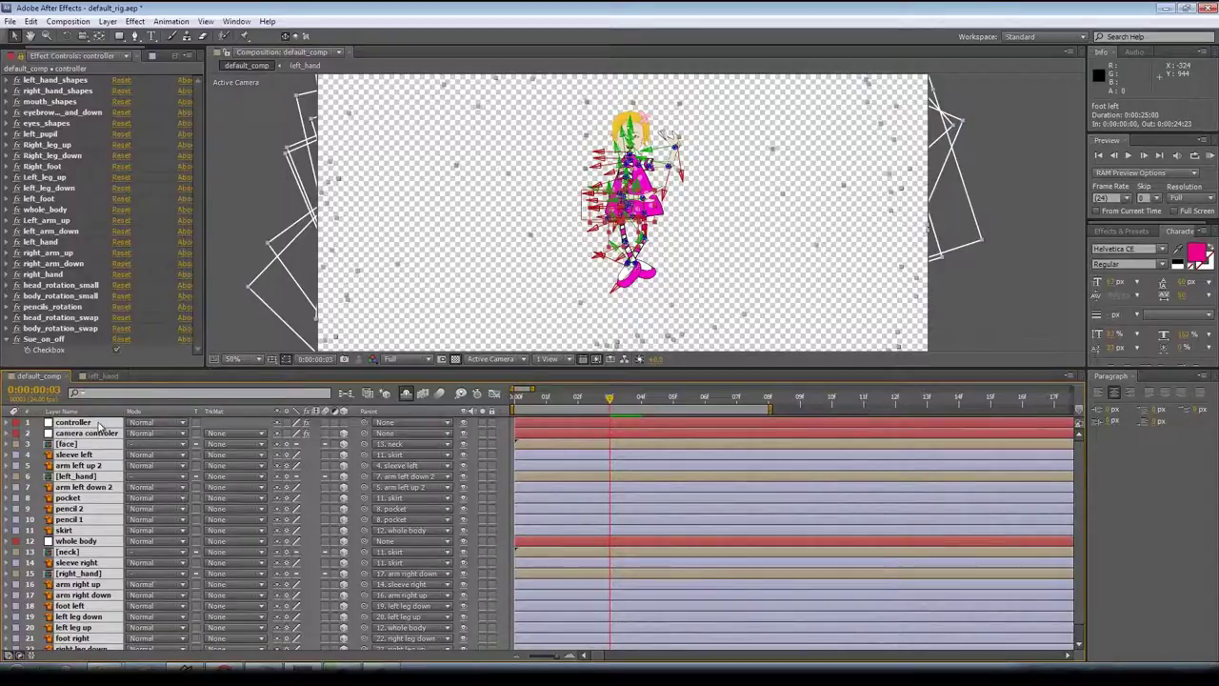
- Make all layers except controller and camera controler shy and keep the shy layers hidden in the timeline
{"action": "left_click", "coordinate": [98, 422], "text": "ctrl"}
{"action": "left_click", "coordinate": [107, 433], "text": "ctrl"}
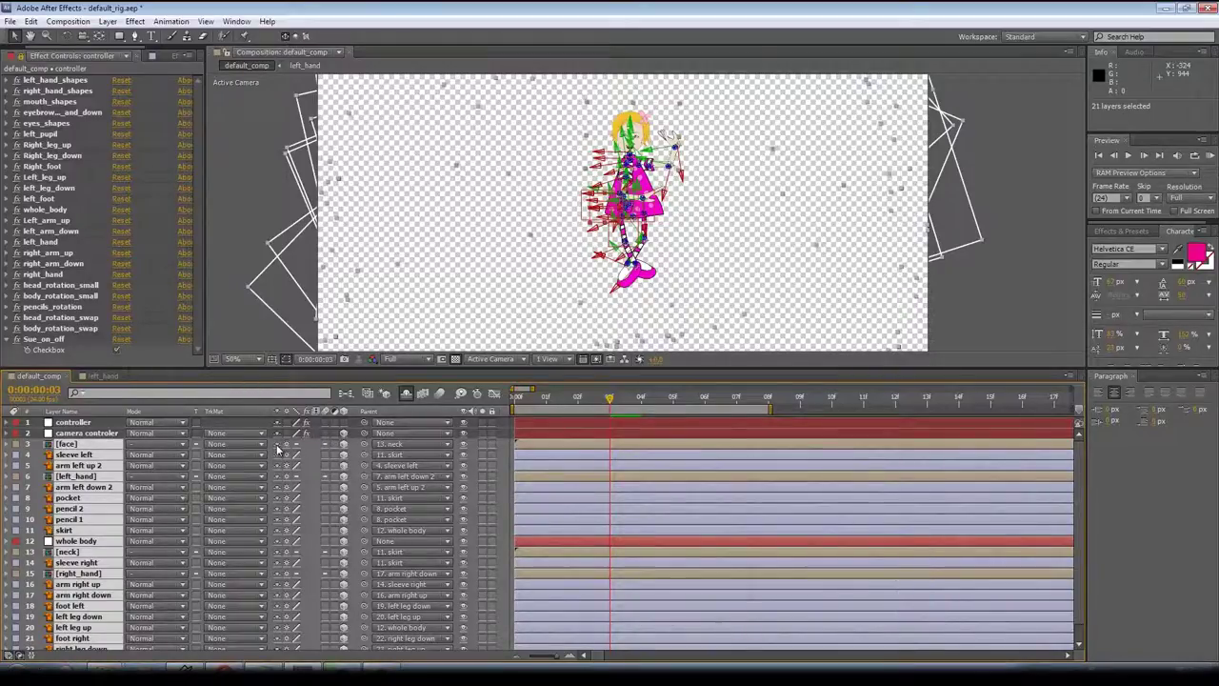
{"action": "left_click", "coordinate": [276, 443]}
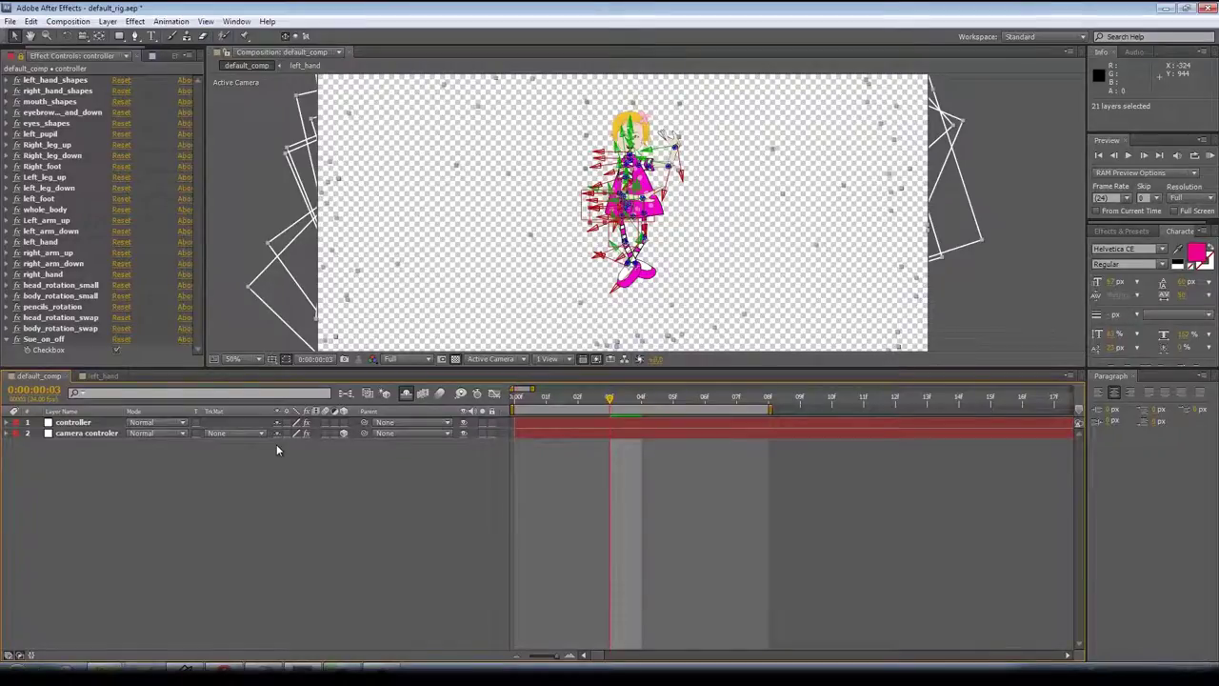
{"action": "left_click", "coordinate": [407, 394]}
{"action": "left_click", "coordinate": [407, 395]}
- Rename the controller layer as Sue_controller and test that the Sue_on_off checkbox still toggles the girl
{"action": "left_click", "coordinate": [80, 425]}
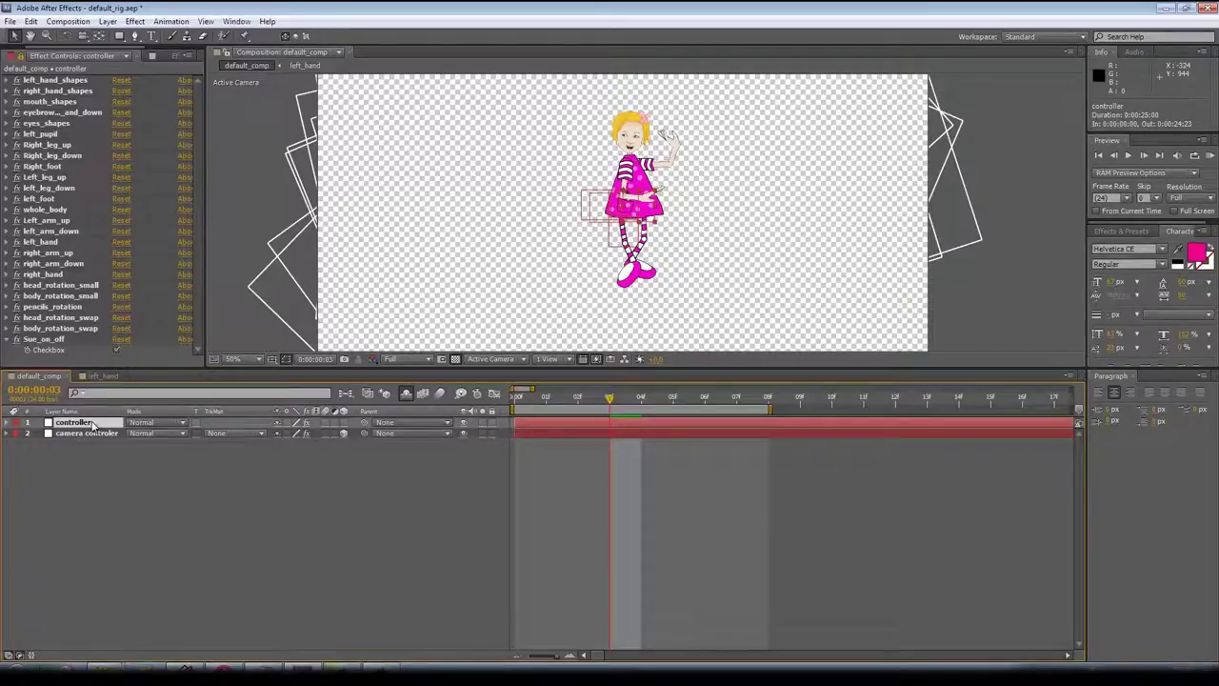
{"action": "key", "text": "Return"}
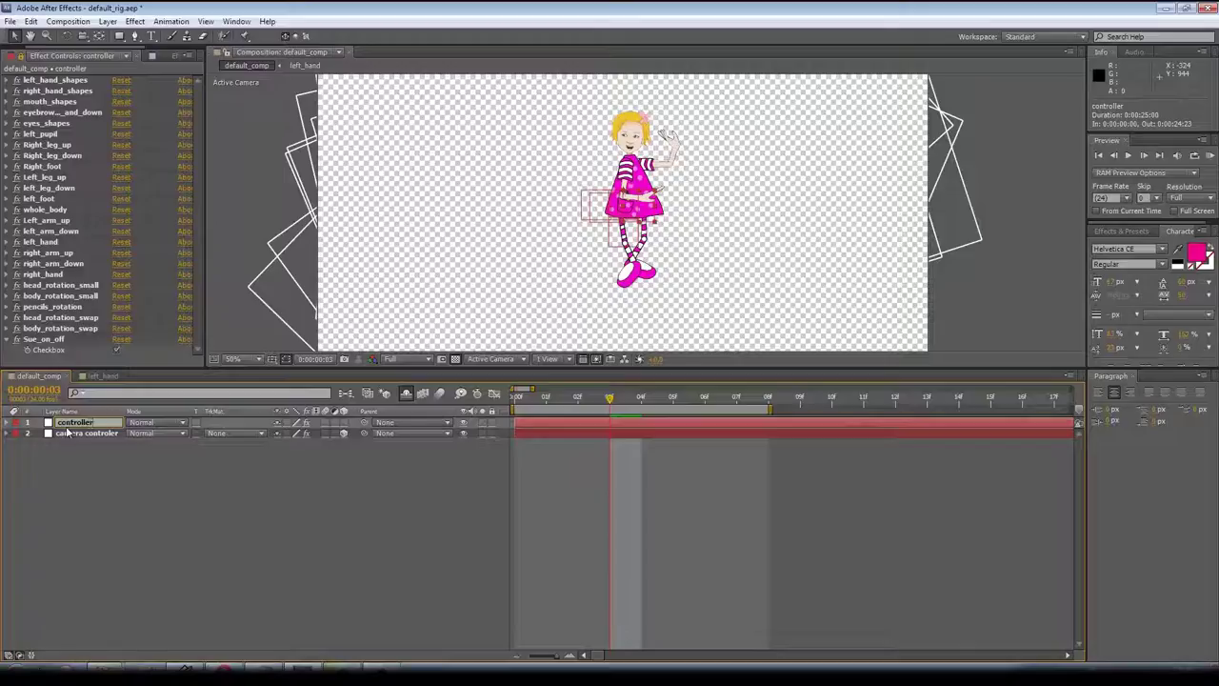
{"action": "type", "text": "s"}
{"action": "key", "text": "Return"}
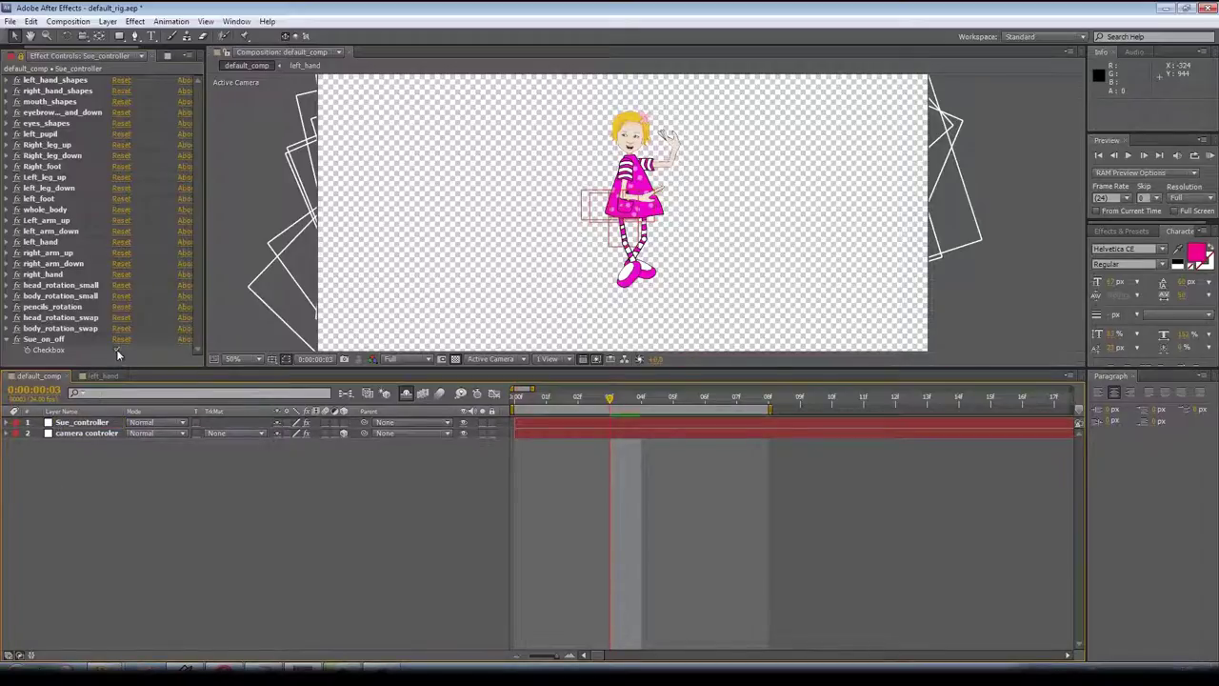
{"action": "left_click", "coordinate": [117, 348]}
{"action": "left_click", "coordinate": [117, 349]}
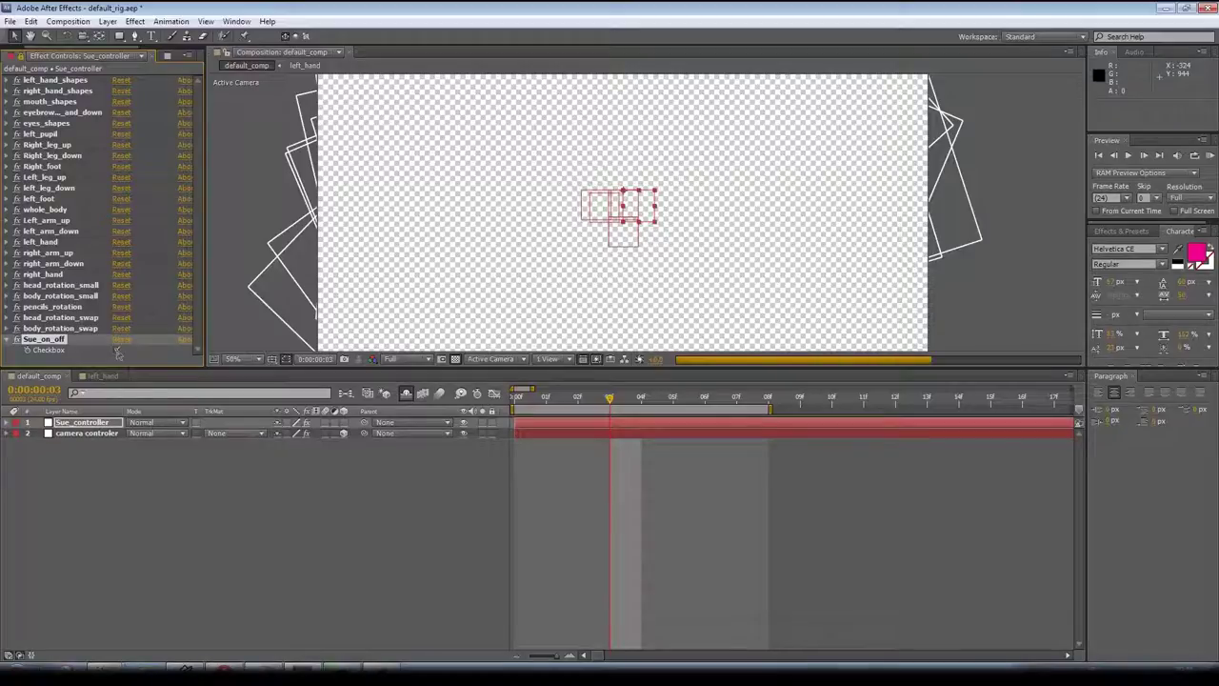
- Set the body_rotation_swap slider to 0 and move Sue_on_off to the start of the enlarged effect list
{"action": "left_click", "coordinate": [5, 328]}
{"action": "left_click_drag", "start_coordinate": [127, 340], "coordinate": [157, 483]}
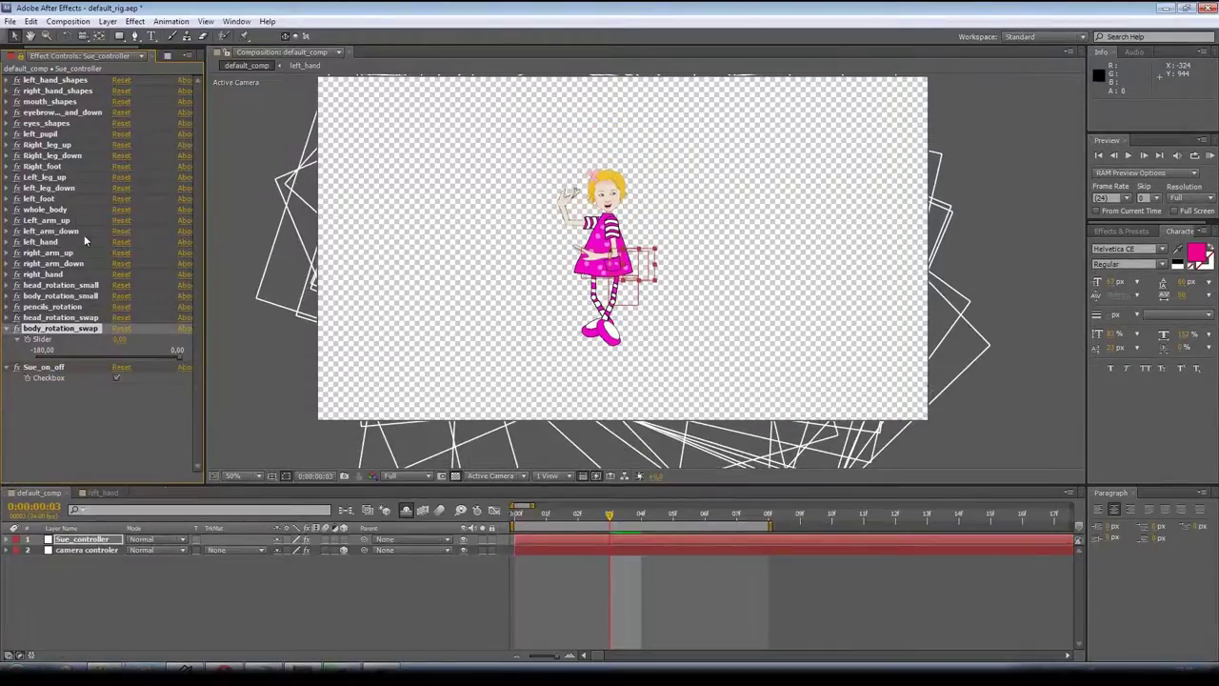
{"action": "left_click_drag", "start_coordinate": [42, 367], "coordinate": [38, 78]}
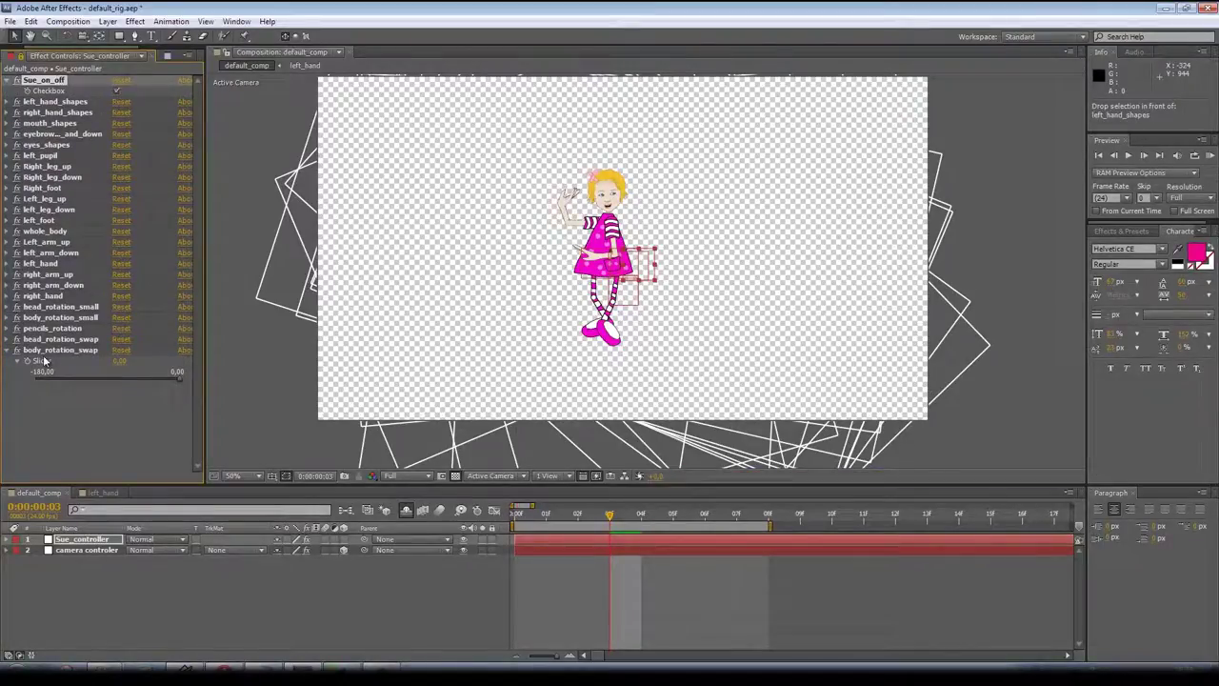
{"action": "left_click_drag", "start_coordinate": [204, 98], "coordinate": [291, 98]}
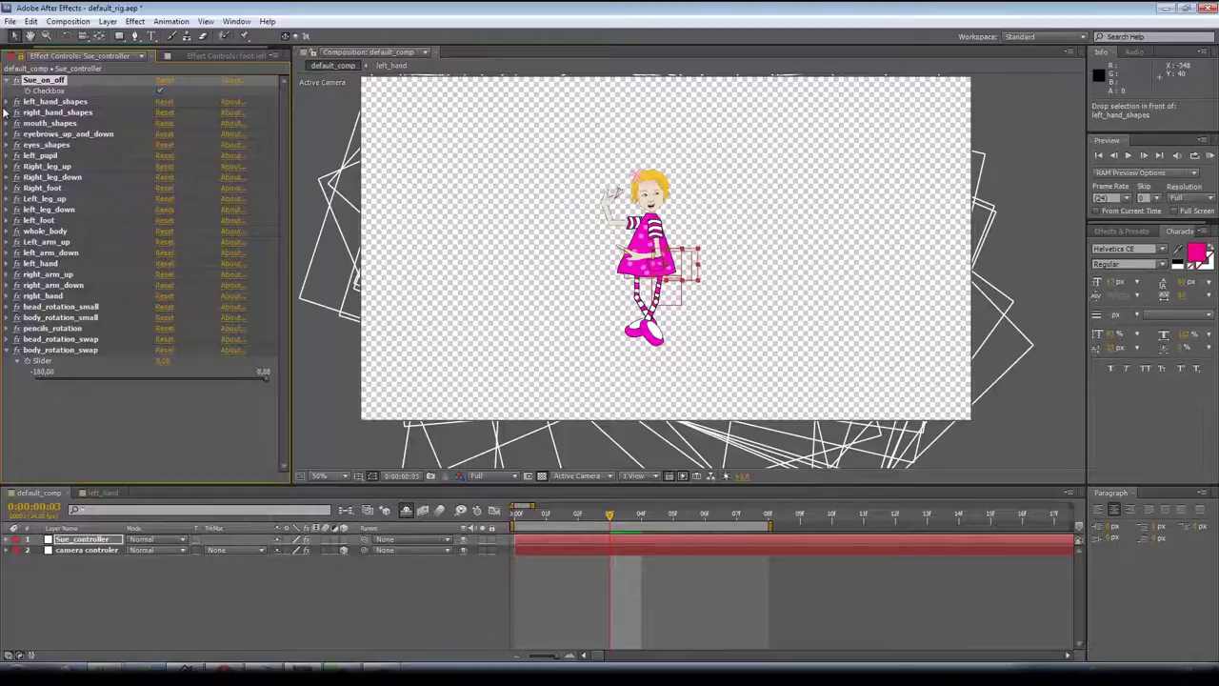
- Reorder the effects below Sue_on_off as mouth_shapes, whole_body, eyebrows_up_and_down, eyes_shapes, right_hand_shapes and left_hand_shapes
{"action": "left_click_drag", "start_coordinate": [50, 129], "coordinate": [48, 98]}
{"action": "mouse_move", "coordinate": [53, 148]}
{"action": "left_mouse_down"}
{"action": "mouse_move", "coordinate": [55, 102]}
{"action": "mouse_move", "coordinate": [40, 133]}
{"action": "left_mouse_up"}
{"action": "left_click_drag", "start_coordinate": [39, 220], "coordinate": [48, 106]}
{"action": "left_click", "coordinate": [46, 124]}
{"action": "left_click", "coordinate": [49, 134]}
{"action": "left_click_drag", "start_coordinate": [51, 152], "coordinate": [51, 153]}
{"action": "mouse_move", "coordinate": [47, 145]}
{"action": "left_mouse_down"}
{"action": "mouse_move", "coordinate": [54, 99]}
{"action": "mouse_move", "coordinate": [46, 162]}
{"action": "left_mouse_up"}
- Rename the left_pupil effect as pupils and collapse its slider
{"action": "left_click", "coordinate": [46, 159]}
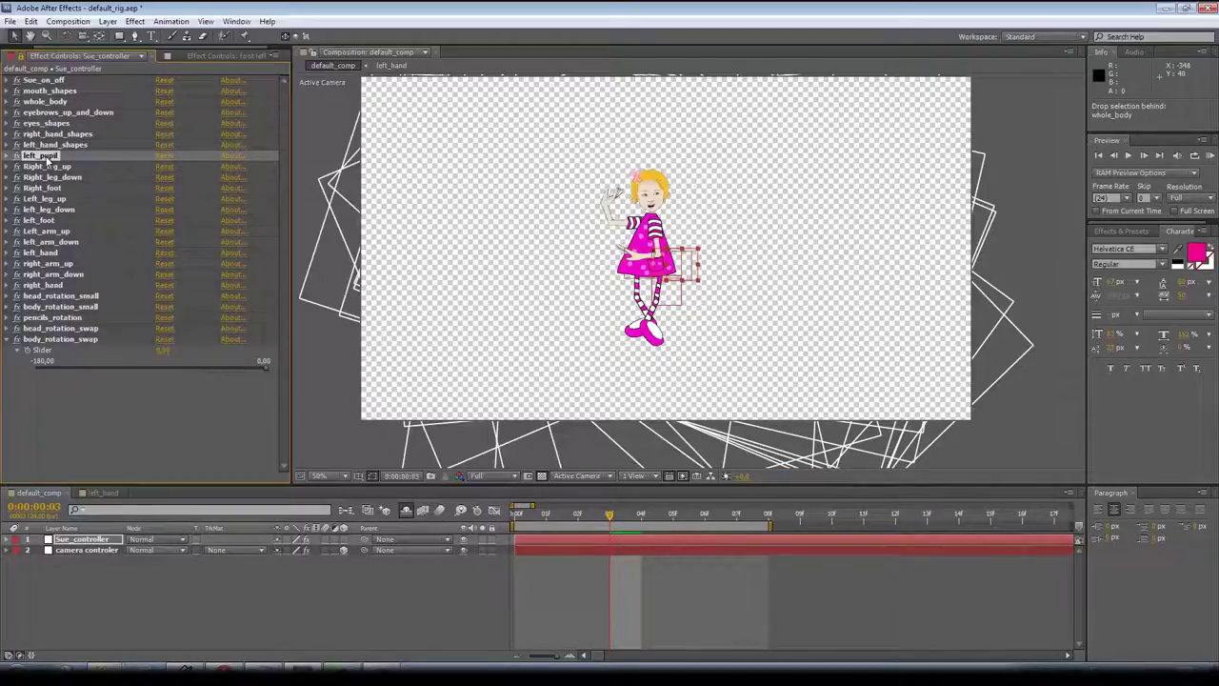
{"action": "left_click", "coordinate": [16, 155]}
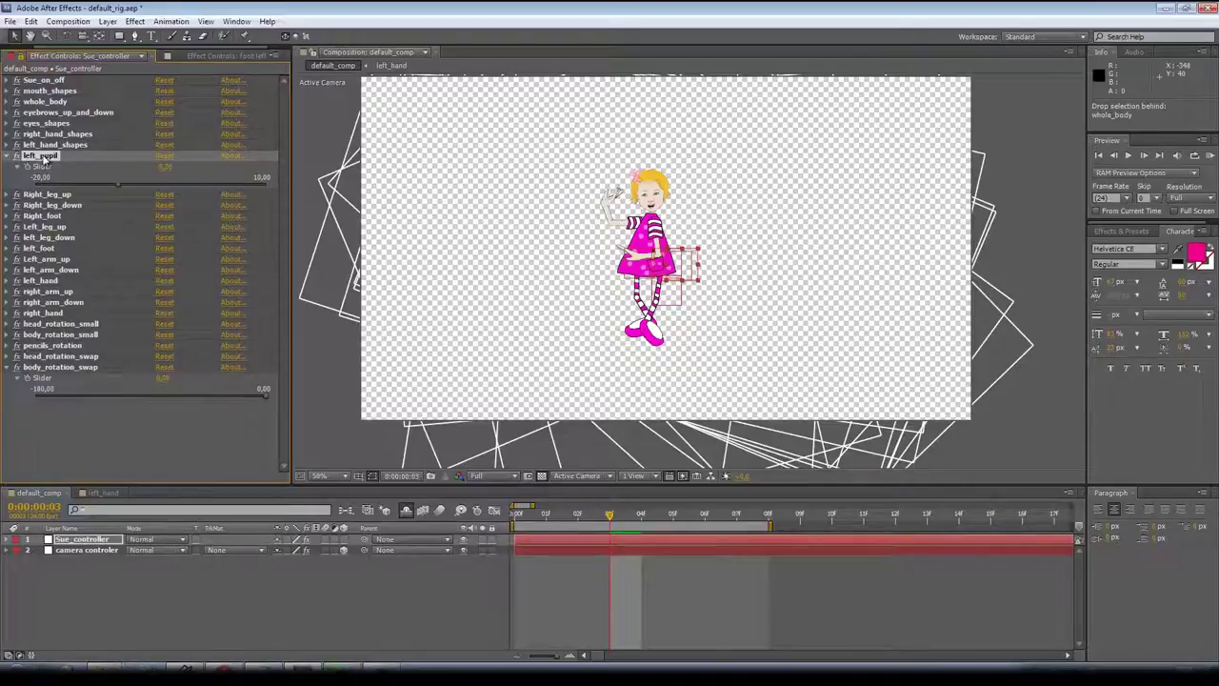
{"action": "key", "text": "Return"}
{"action": "left_click", "coordinate": [56, 156]}
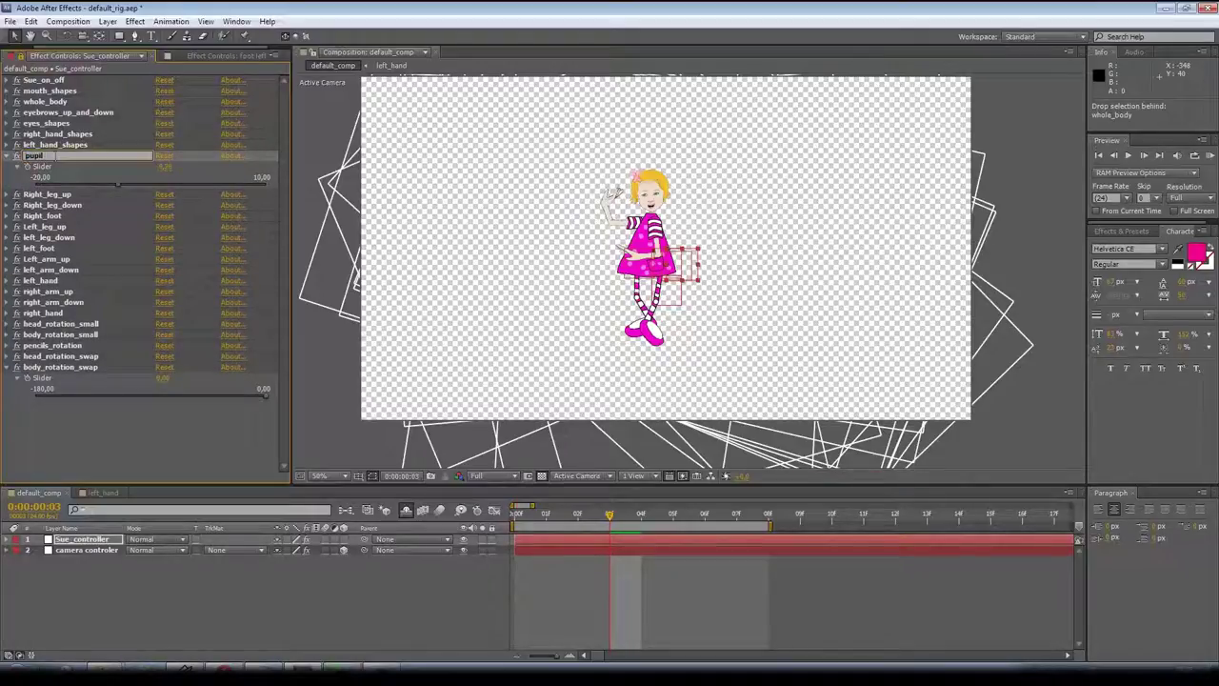
{"action": "type", "text": "s"}
{"action": "key", "text": "Return"}
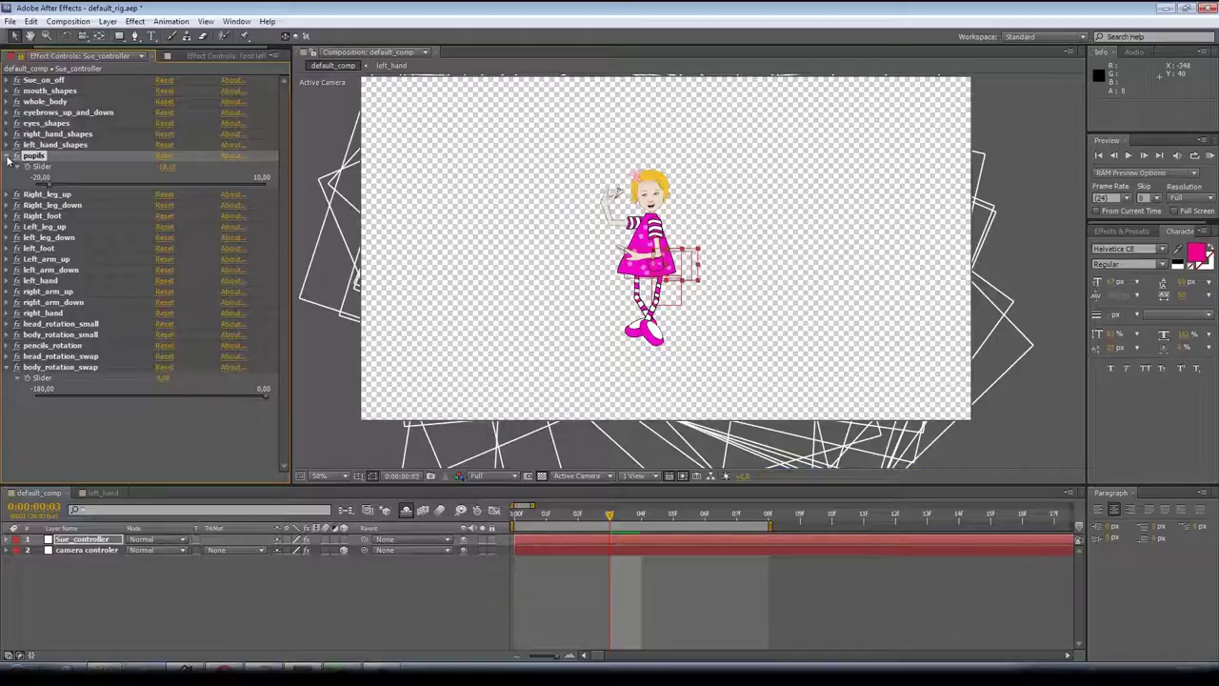
{"action": "left_click", "coordinate": [16, 155]}
- Move the Left_leg_up, left_leg_down and left_foot effects to the end of the effect list, behind body_rotation_swap
{"action": "left_click", "coordinate": [38, 168]}
{"action": "left_click", "coordinate": [39, 188]}
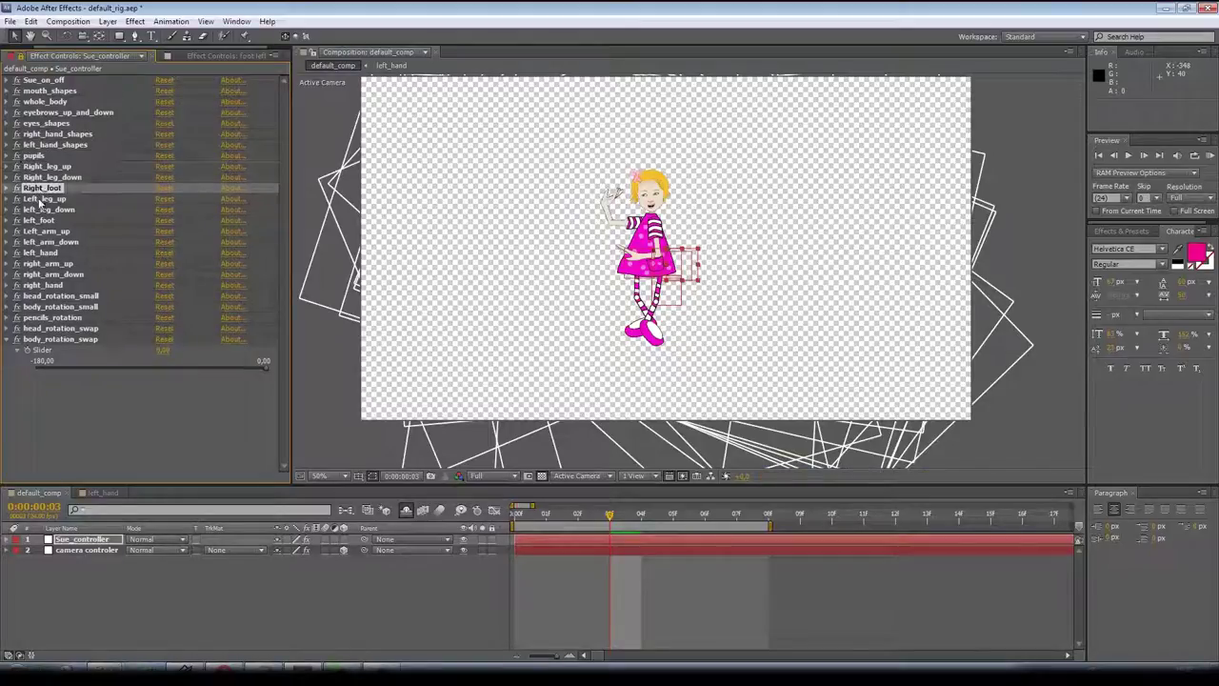
{"action": "left_click", "coordinate": [39, 200]}
{"action": "left_click", "coordinate": [40, 219], "text": "shift"}
{"action": "left_click", "coordinate": [46, 205]}
{"action": "left_click", "coordinate": [46, 200]}
{"action": "left_click", "coordinate": [46, 221], "text": "shift"}
{"action": "left_click_drag", "start_coordinate": [46, 221], "coordinate": [47, 367]}
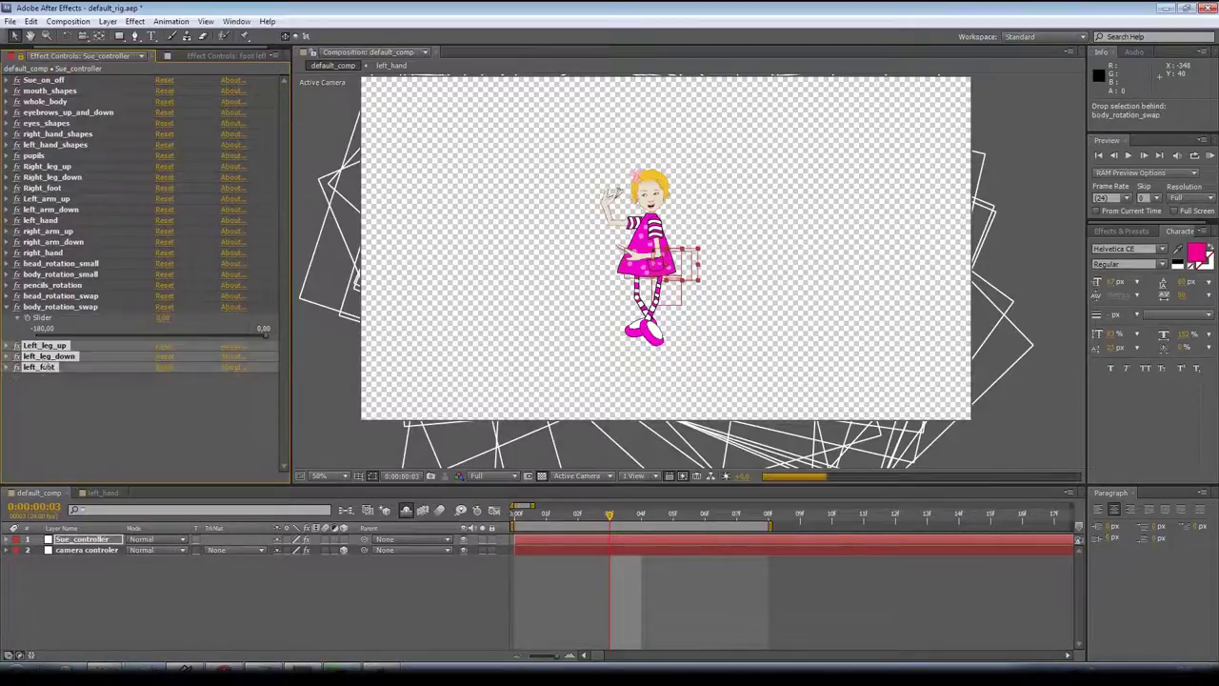
- Move the three right leg effects just before Left_leg_up and place head_rotation_swap and body_rotation_swap directly after pupils
{"action": "left_click", "coordinate": [40, 167]}
{"action": "left_click", "coordinate": [42, 188], "text": "shift"}
{"action": "left_click_drag", "start_coordinate": [42, 188], "coordinate": [72, 161]}
{"action": "left_click", "coordinate": [6, 274]}
{"action": "left_click", "coordinate": [65, 265]}
{"action": "left_click", "coordinate": [64, 274], "text": "shift"}
- Move Right_leg_up, Right_leg_down and Right_foot behind left_foot and place pencils_rotation last in the effect list
{"action": "left_click", "coordinate": [43, 209]}
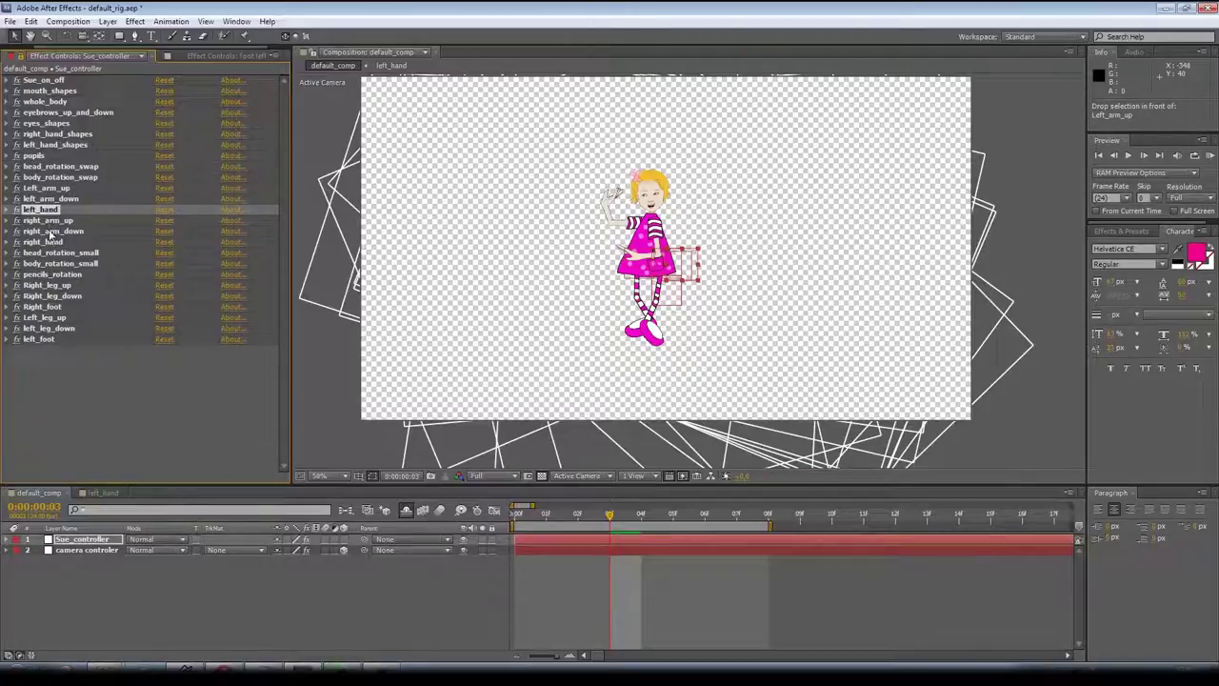
{"action": "left_click", "coordinate": [52, 242]}
{"action": "left_click", "coordinate": [44, 285]}
{"action": "left_click", "coordinate": [44, 306], "text": "shift"}
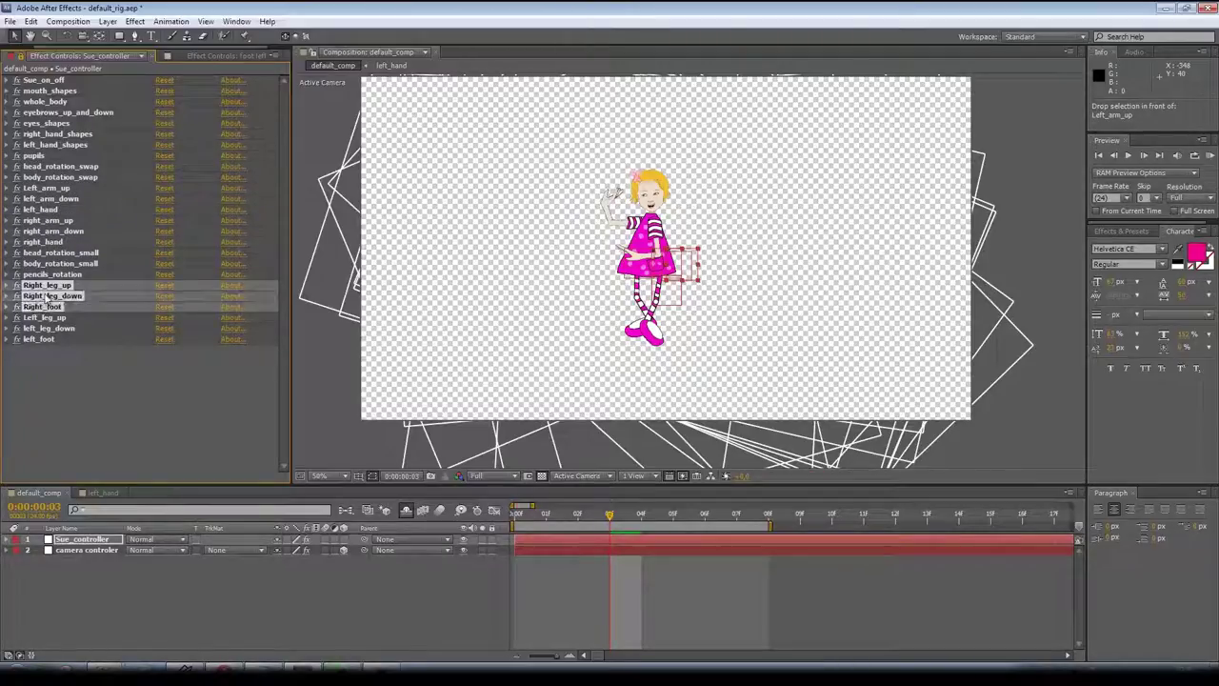
{"action": "left_click_drag", "start_coordinate": [46, 298], "coordinate": [46, 343]}
{"action": "left_click", "coordinate": [44, 276]}
{"action": "left_click_drag", "start_coordinate": [53, 274], "coordinate": [51, 349]}
- Move head_rotation_small and body_rotation_small directly behind body_rotation_swap
{"action": "left_click", "coordinate": [55, 252]}
{"action": "left_click", "coordinate": [58, 262], "text": "shift"}
{"action": "left_click_drag", "start_coordinate": [58, 263], "coordinate": [55, 183]}
- Go through the reordered controller effects one by one, from Sue_on_off down to pupils
{"action": "left_click", "coordinate": [54, 80]}
{"action": "left_click", "coordinate": [53, 90]}
{"action": "left_click", "coordinate": [53, 101]}
{"action": "left_click", "coordinate": [53, 113]}
{"action": "left_click", "coordinate": [53, 123]}
{"action": "left_click", "coordinate": [53, 135]}
{"action": "left_click", "coordinate": [54, 145]}
{"action": "left_click", "coordinate": [53, 155]}
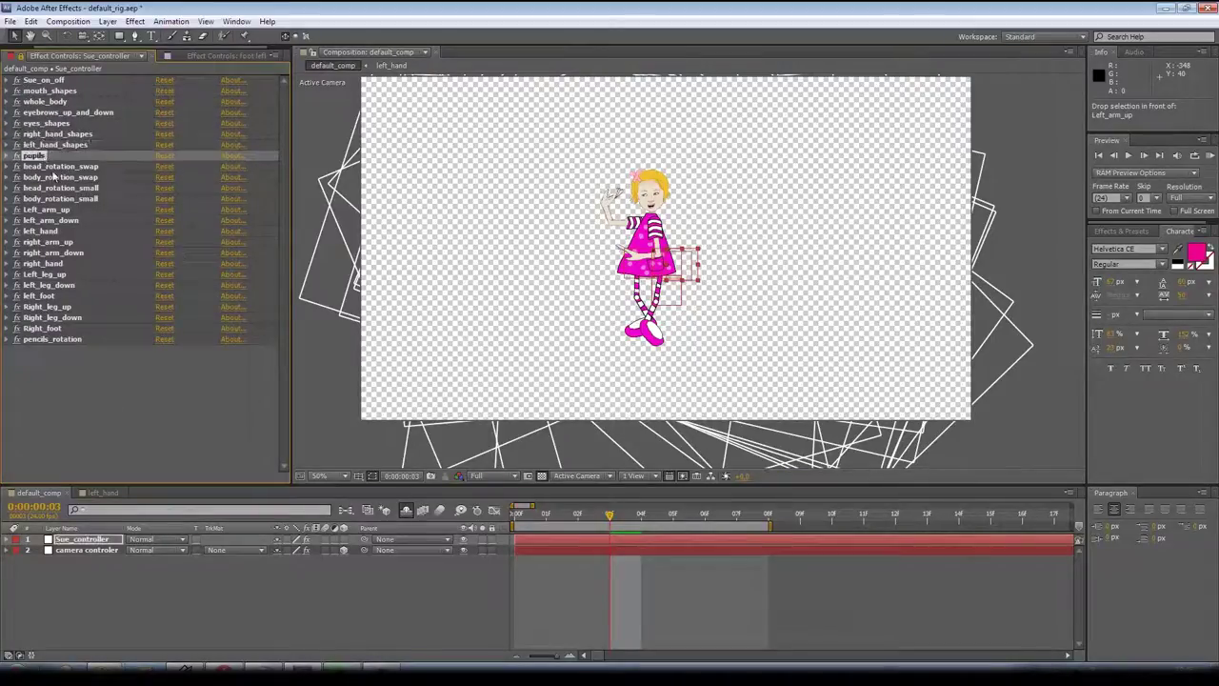